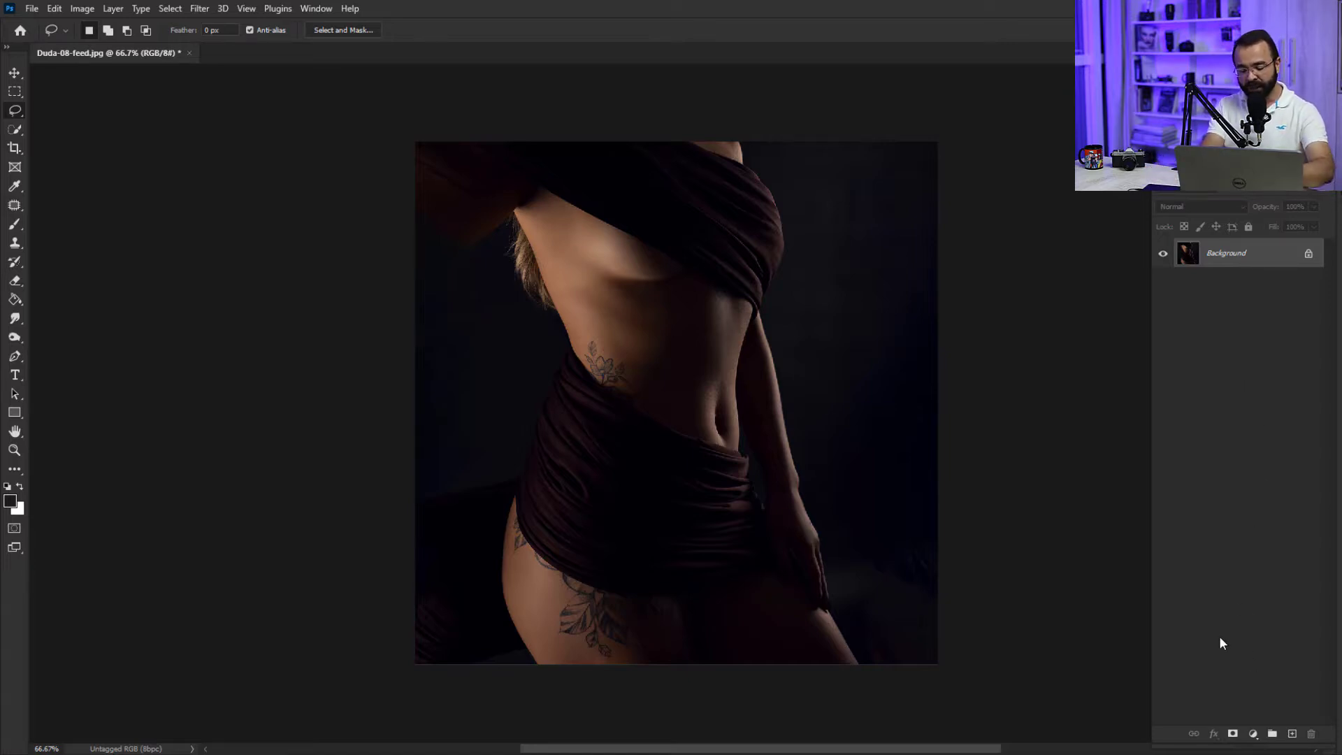
- Duplicate the Background layer and add a Levels adjustment layer above the copy with the white input level at 123
{"action": "key", "text": "ctrl+j"}
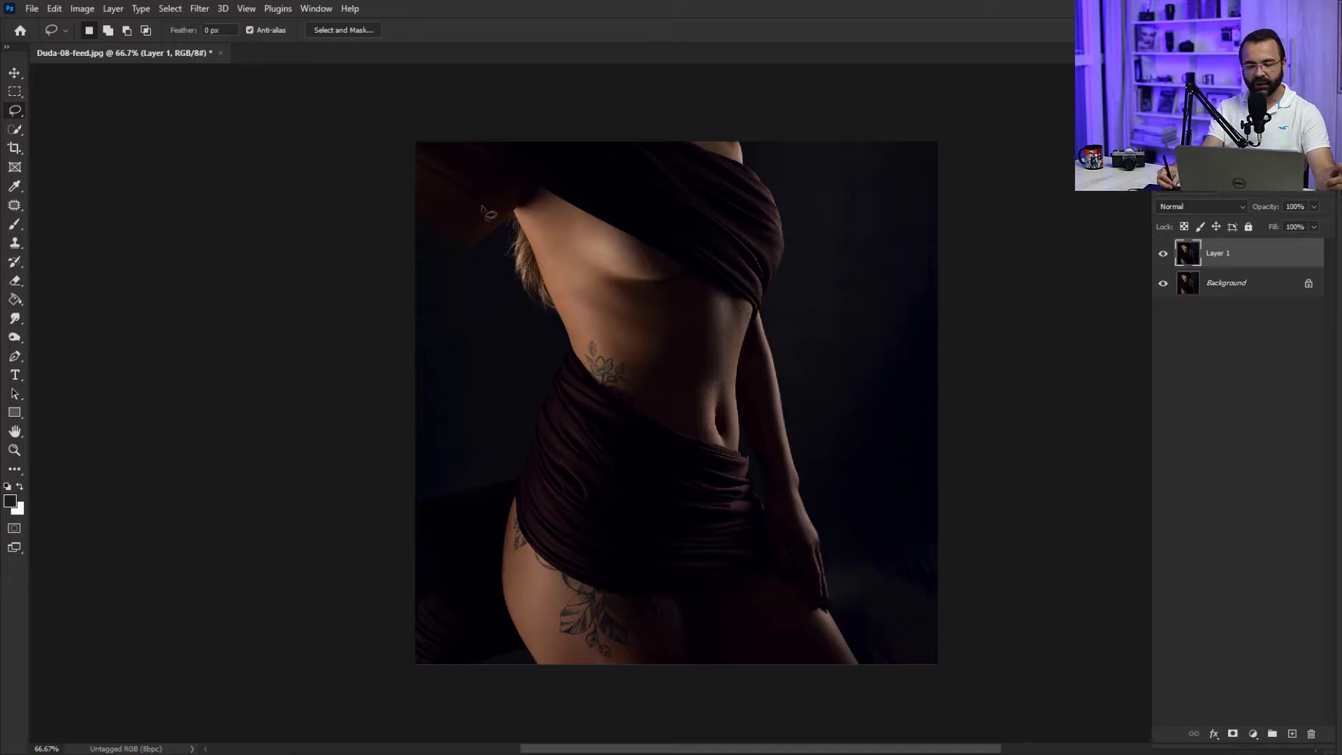
{"action": "left_click", "coordinate": [1254, 734]}
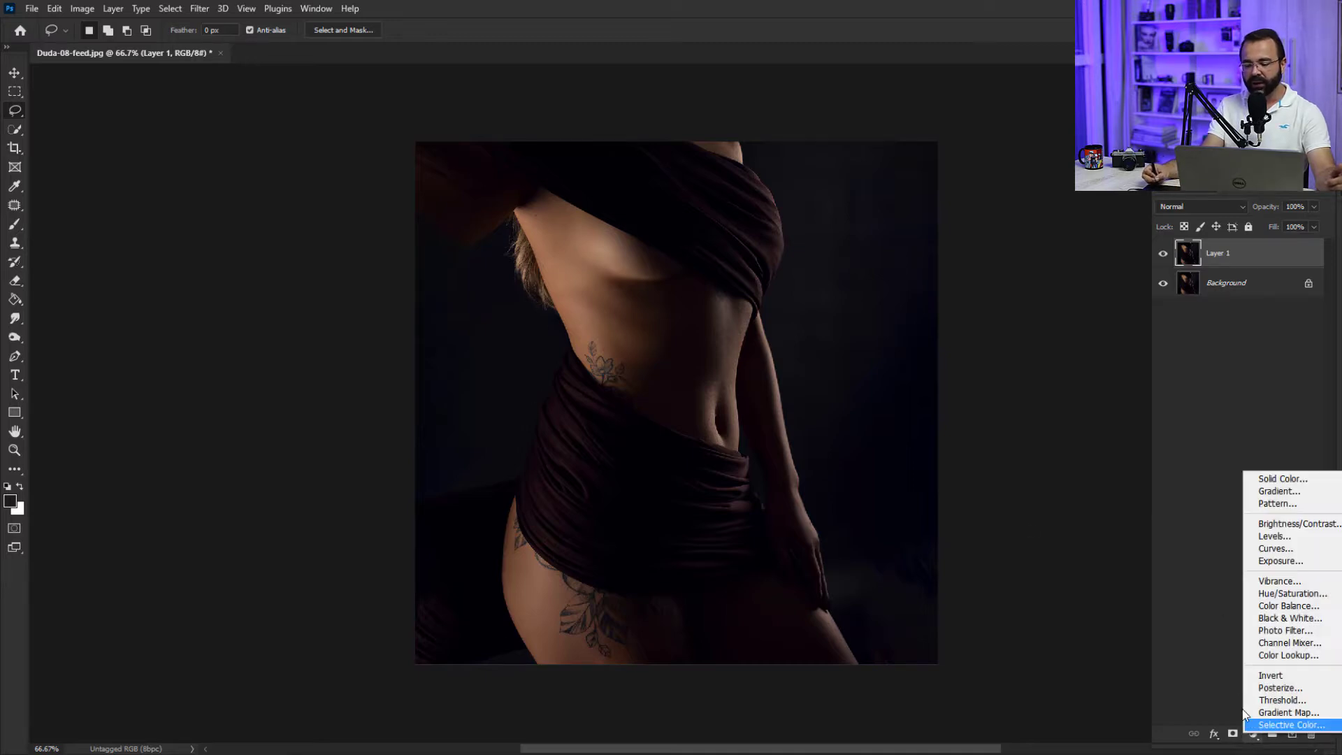
{"action": "left_click", "coordinate": [1286, 537]}
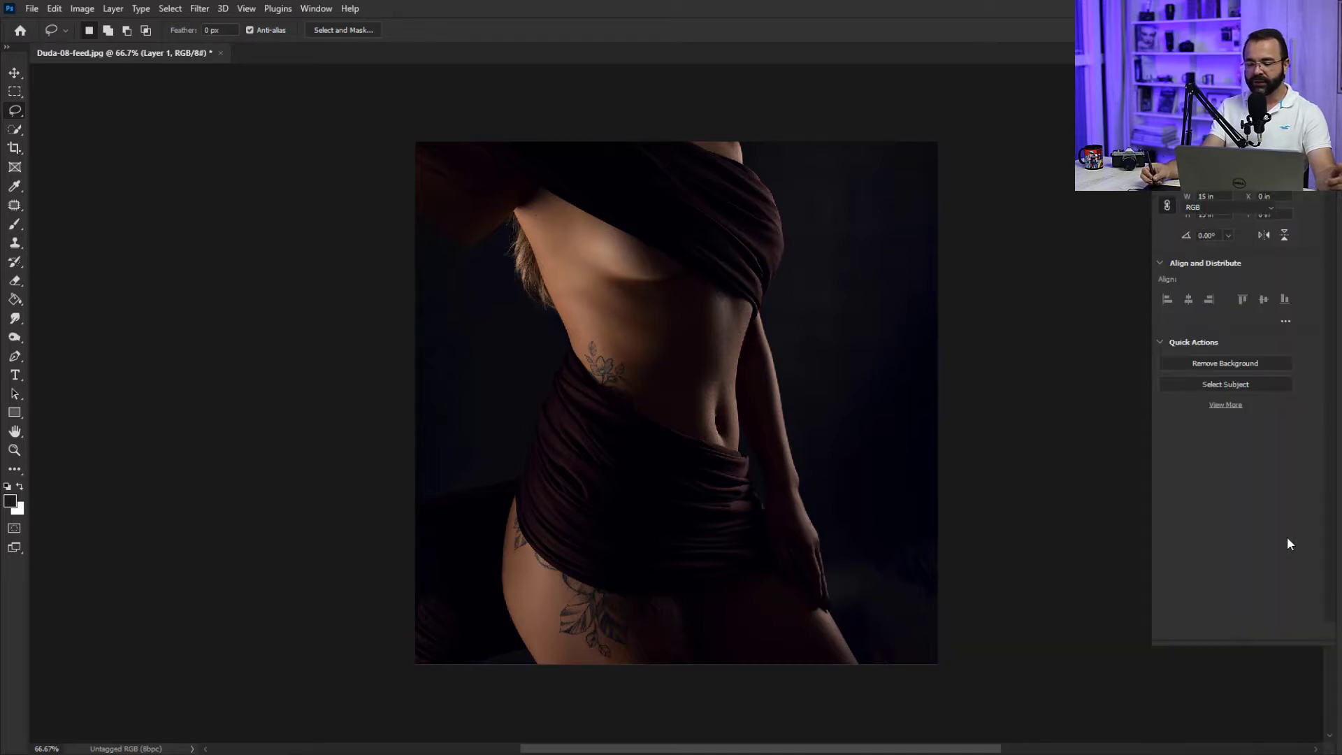
{"action": "left_click_drag", "start_coordinate": [1316, 286], "coordinate": [1246, 287]}
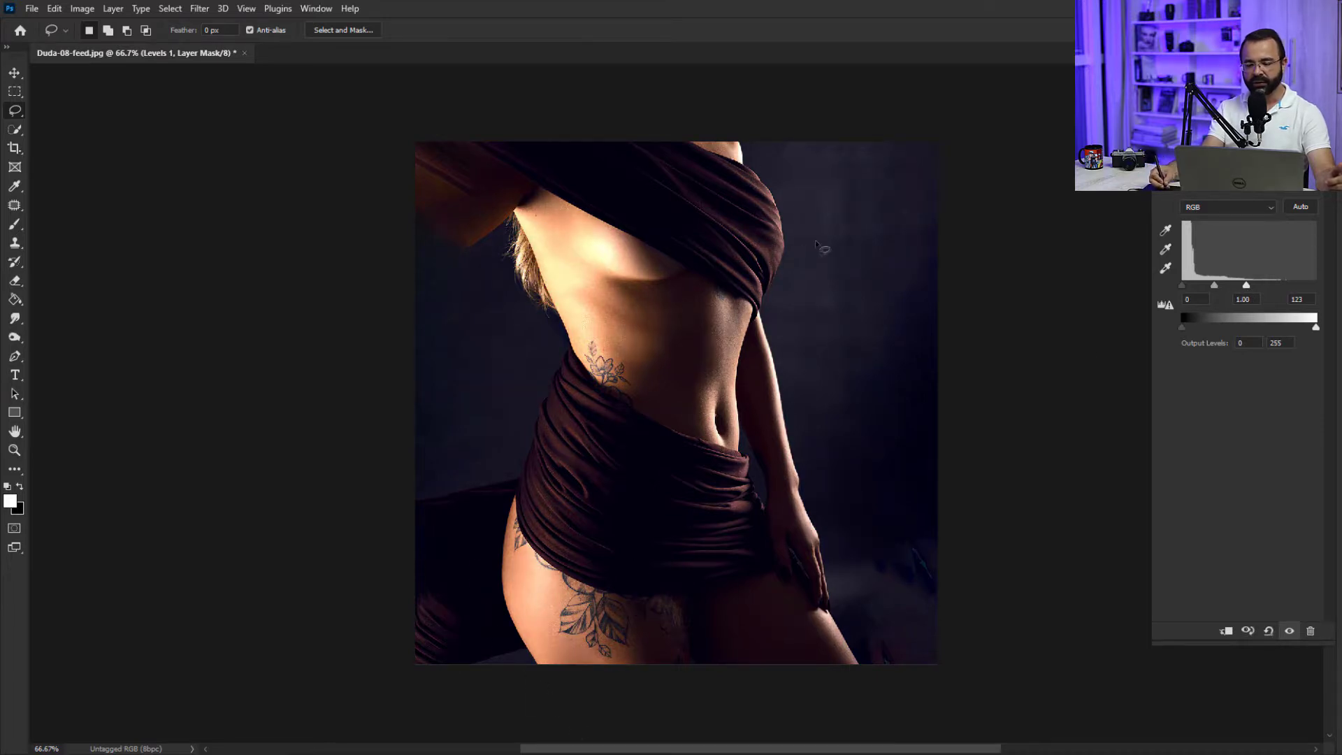
{"action": "left_click", "coordinate": [1138, 179]}
- Automatically select the woman on Layer 1 using Select Subject
{"action": "left_click", "coordinate": [1241, 285]}
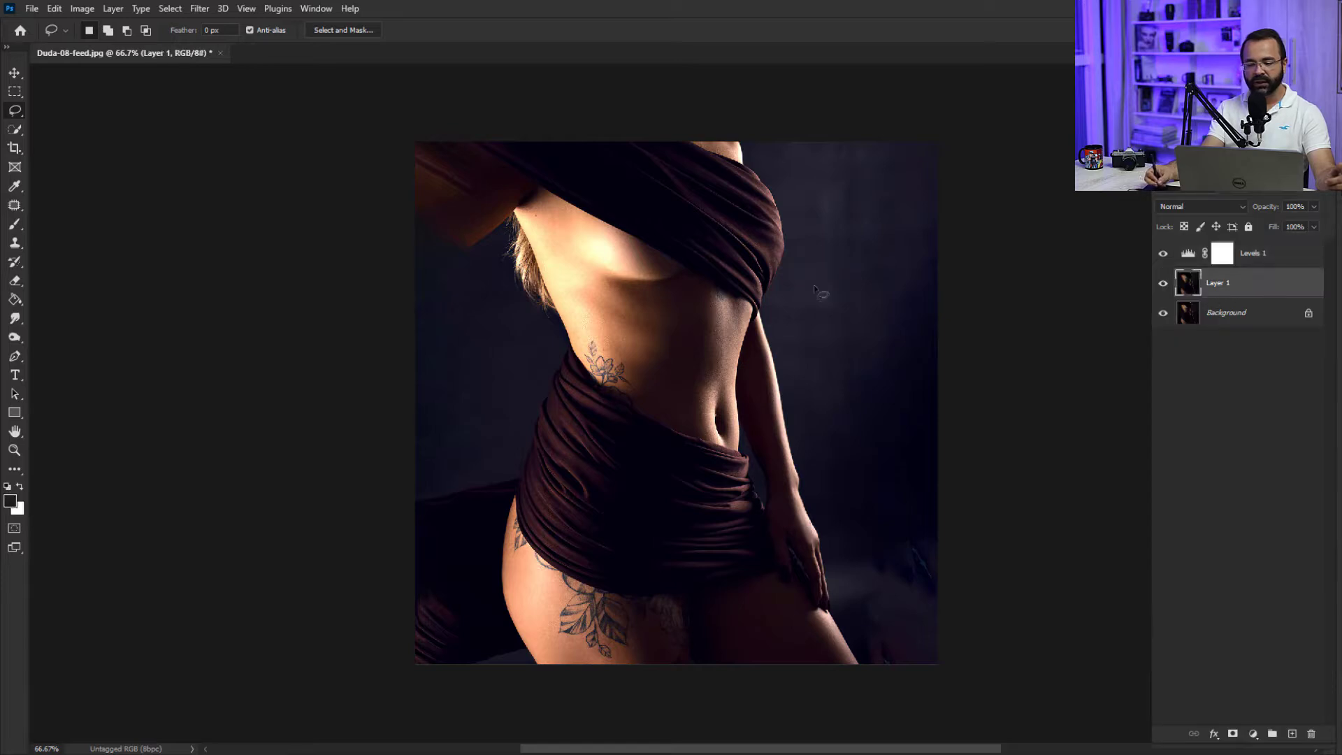
{"action": "left_click", "coordinate": [15, 130]}
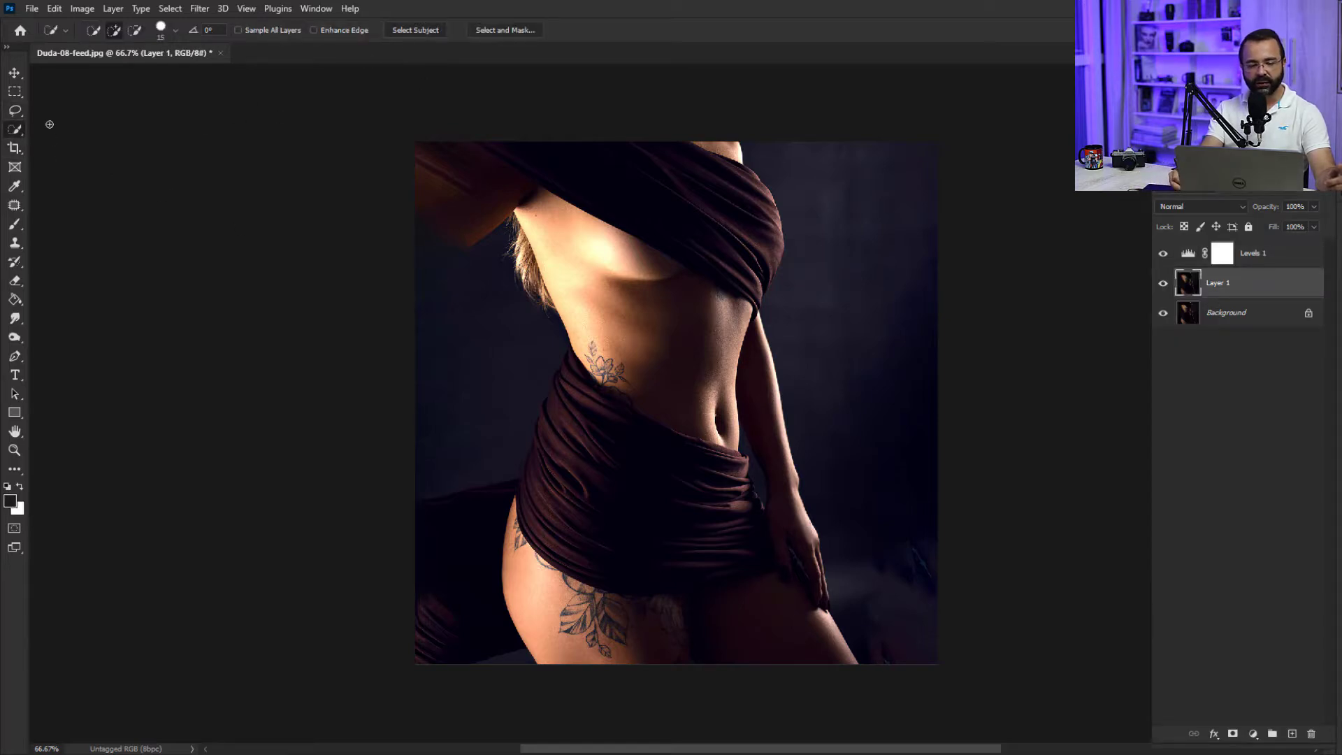
{"action": "left_click", "coordinate": [418, 29]}
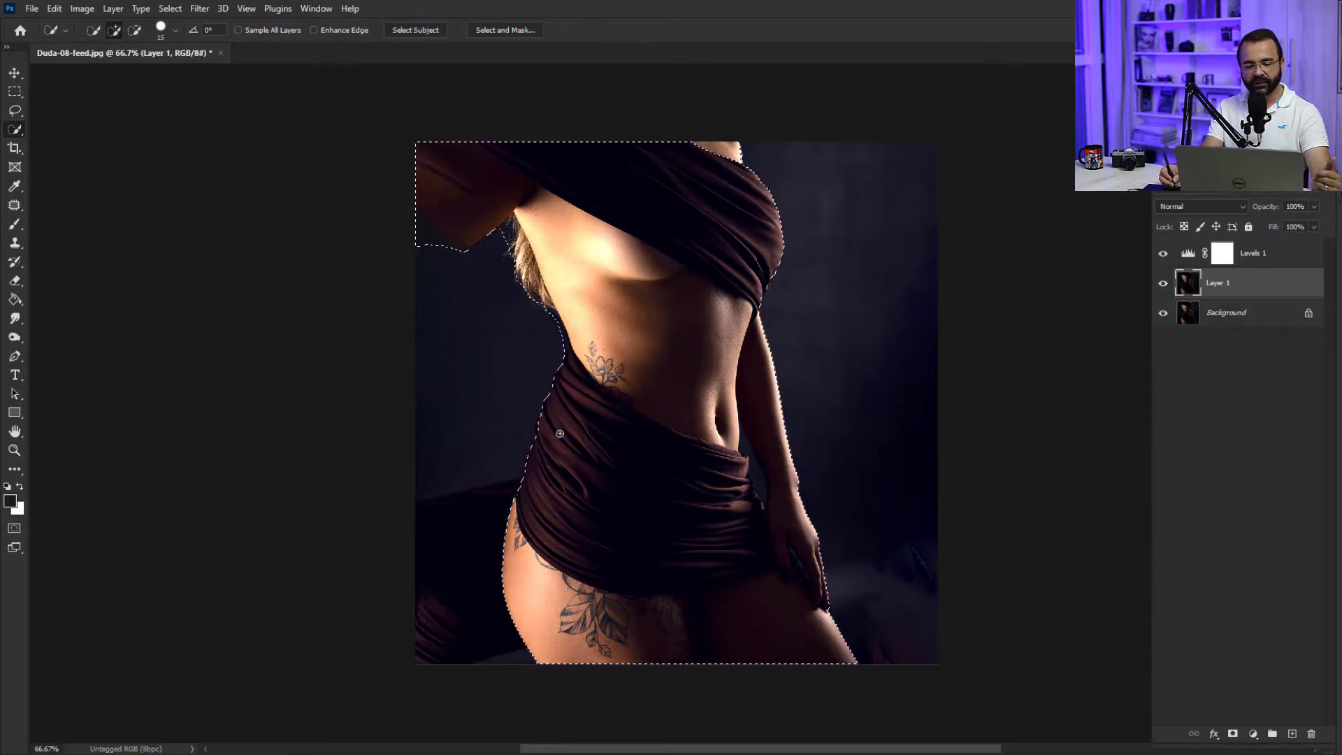
- Examine the selection edge up close around the hair, underarm and waist
{"action": "key", "text": "z"}
{"action": "left_click_drag", "start_coordinate": [563, 378], "coordinate": [648, 437]}
{"action": "left_click_drag", "start_coordinate": [502, 371], "coordinate": [417, 342]}
{"action": "right_click", "coordinate": [505, 364]}
{"action": "left_click", "coordinate": [545, 374]}
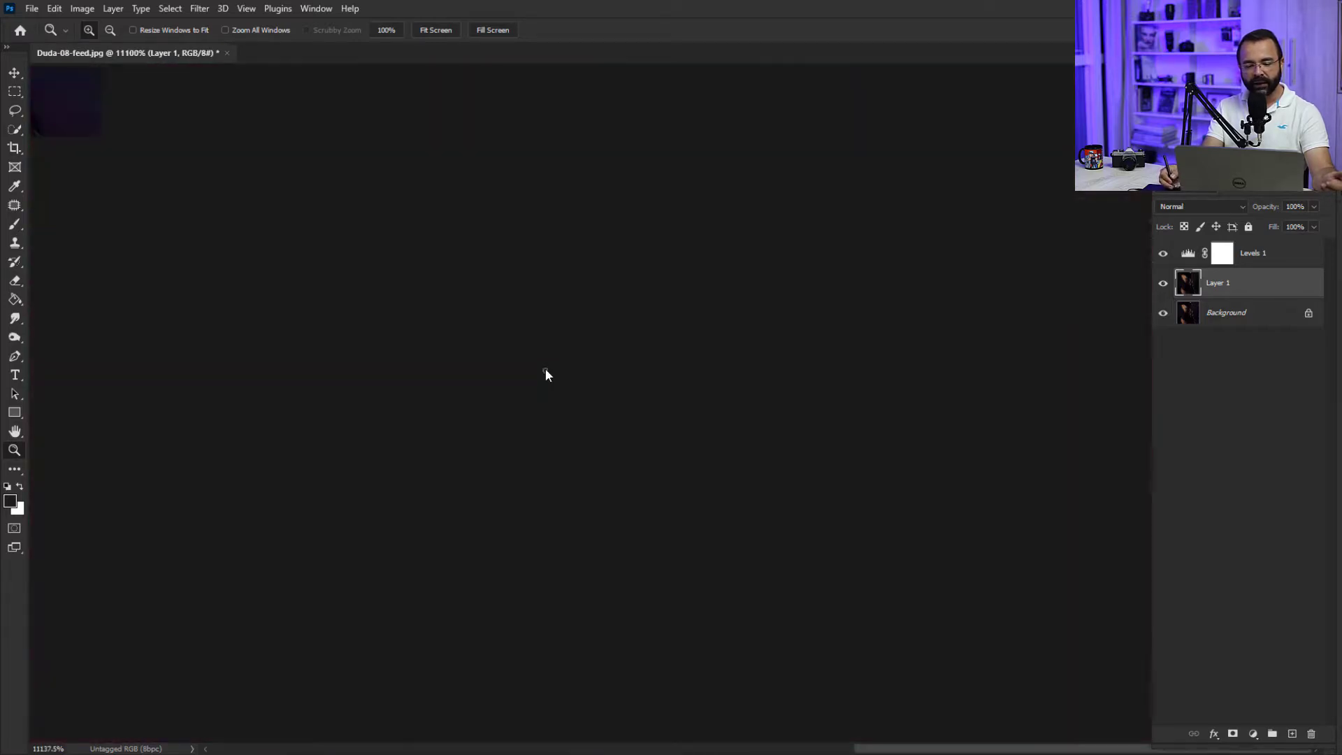
{"action": "left_click_drag", "start_coordinate": [392, 171], "coordinate": [615, 413]}
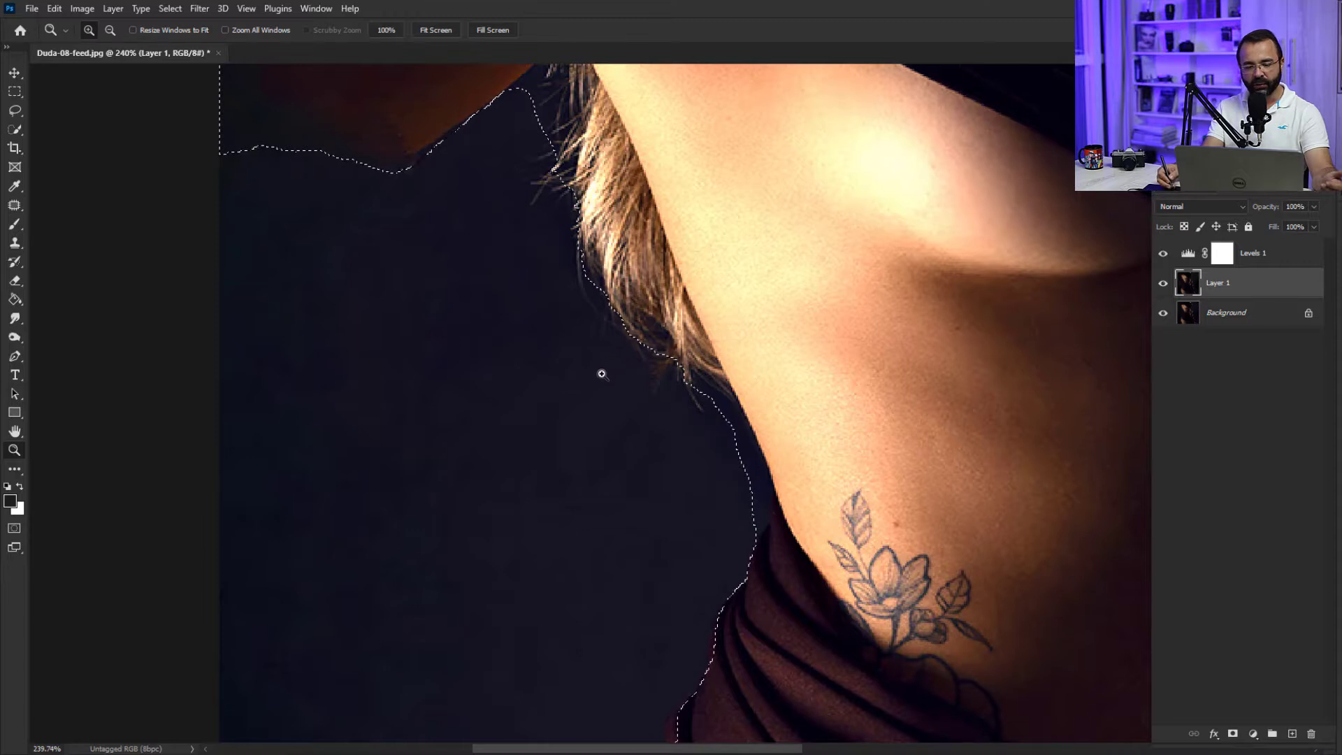
{"action": "right_click", "coordinate": [612, 386]}
{"action": "left_click", "coordinate": [636, 393]}
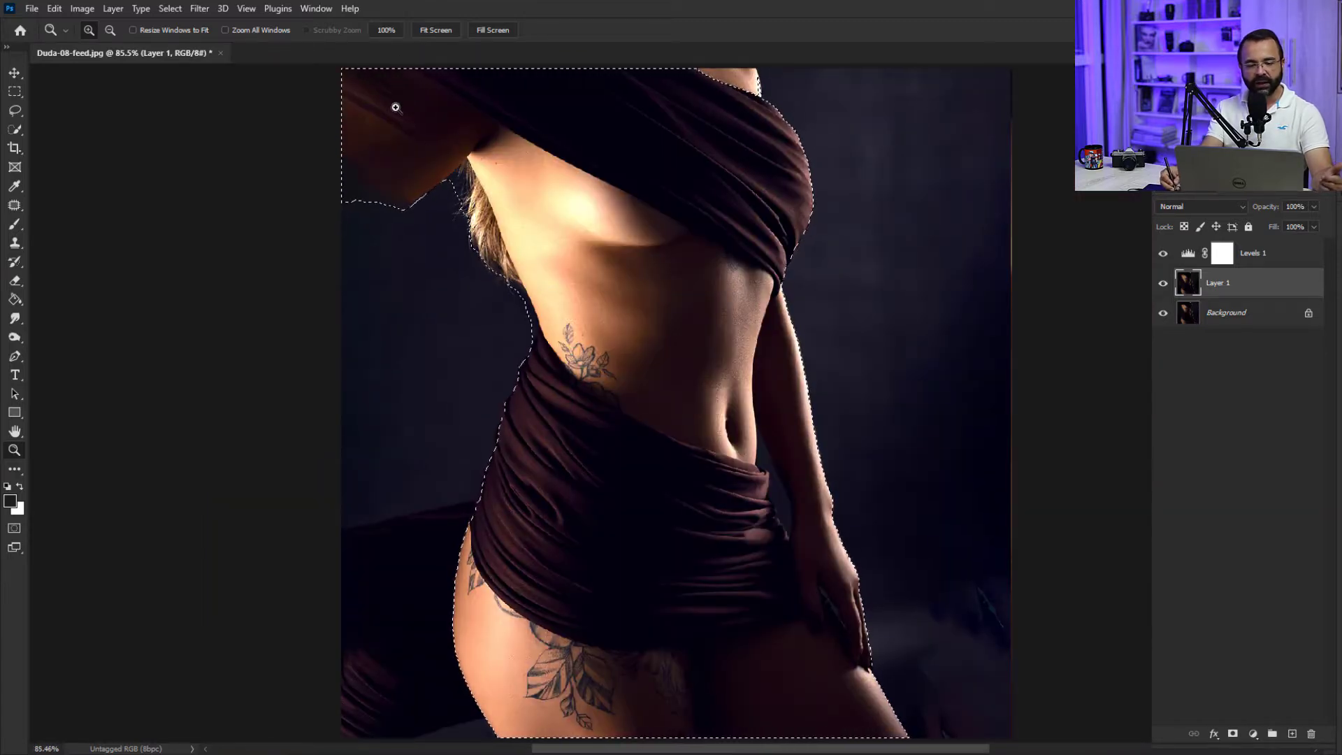
- Start Select and Mask and refine the selection edge along the hair with the Refine Edge Brush
{"action": "left_click", "coordinate": [17, 128]}
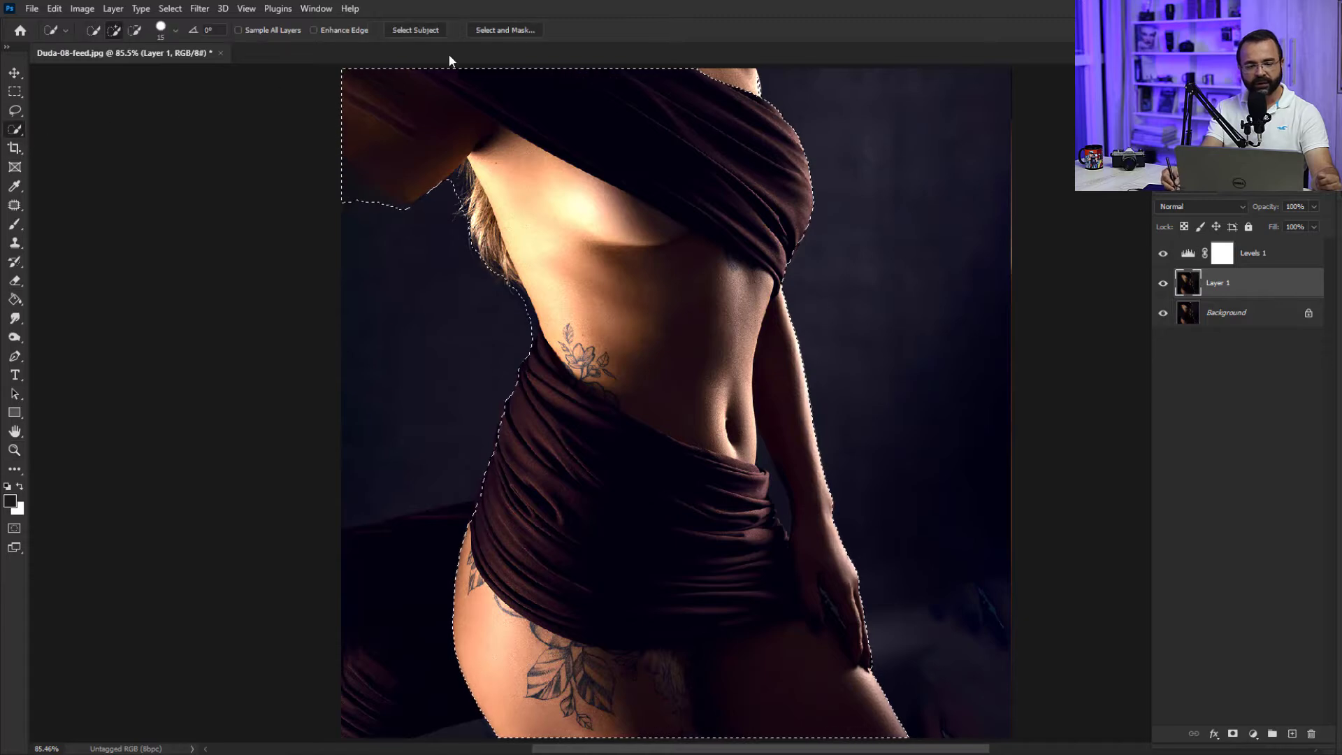
{"action": "left_click", "coordinate": [501, 29]}
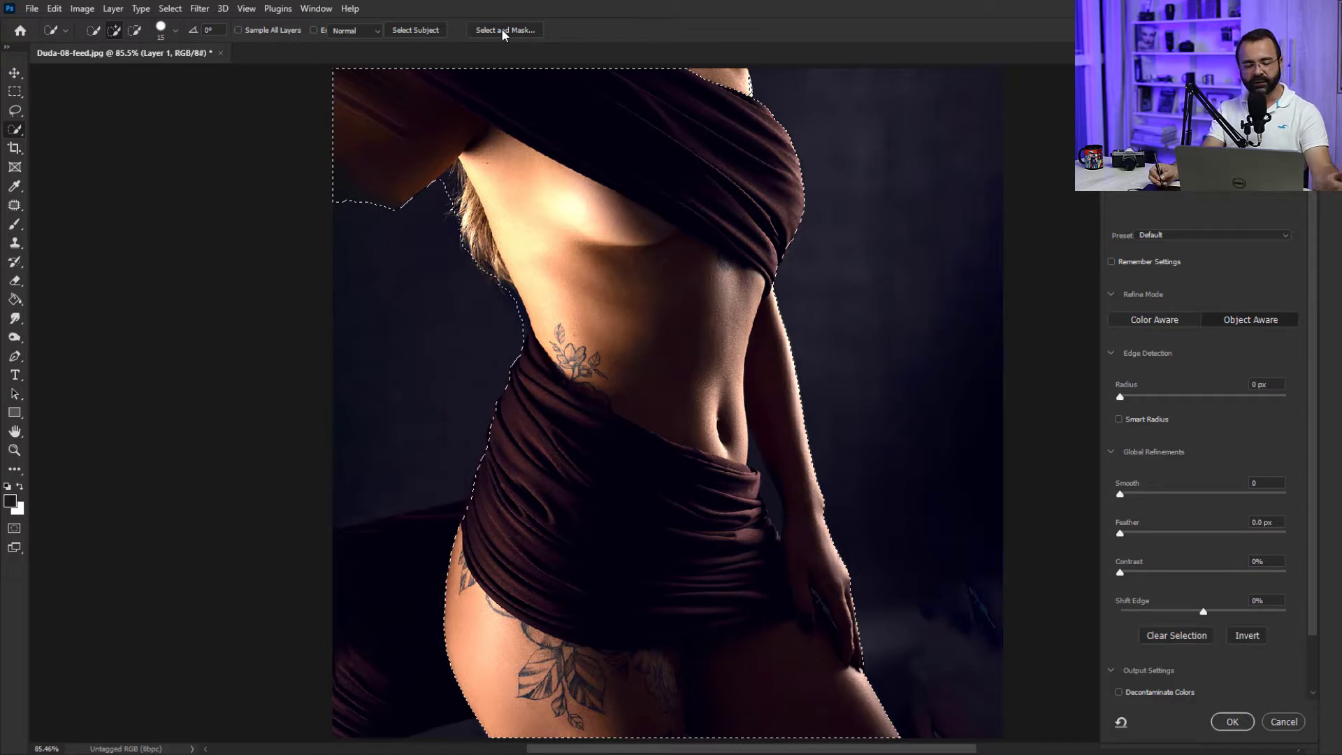
{"action": "key", "text": "z"}
{"action": "left_click_drag", "start_coordinate": [383, 136], "coordinate": [591, 383]}
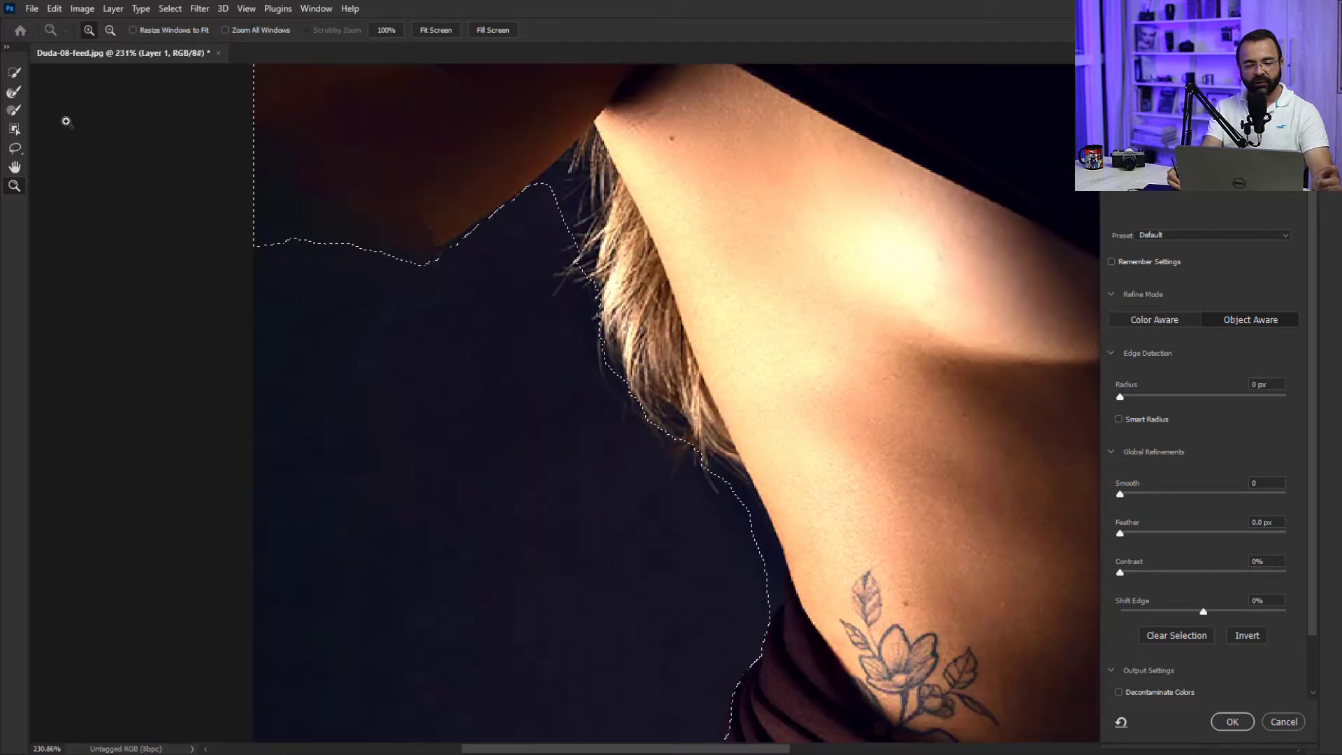
{"action": "left_click", "coordinate": [14, 93]}
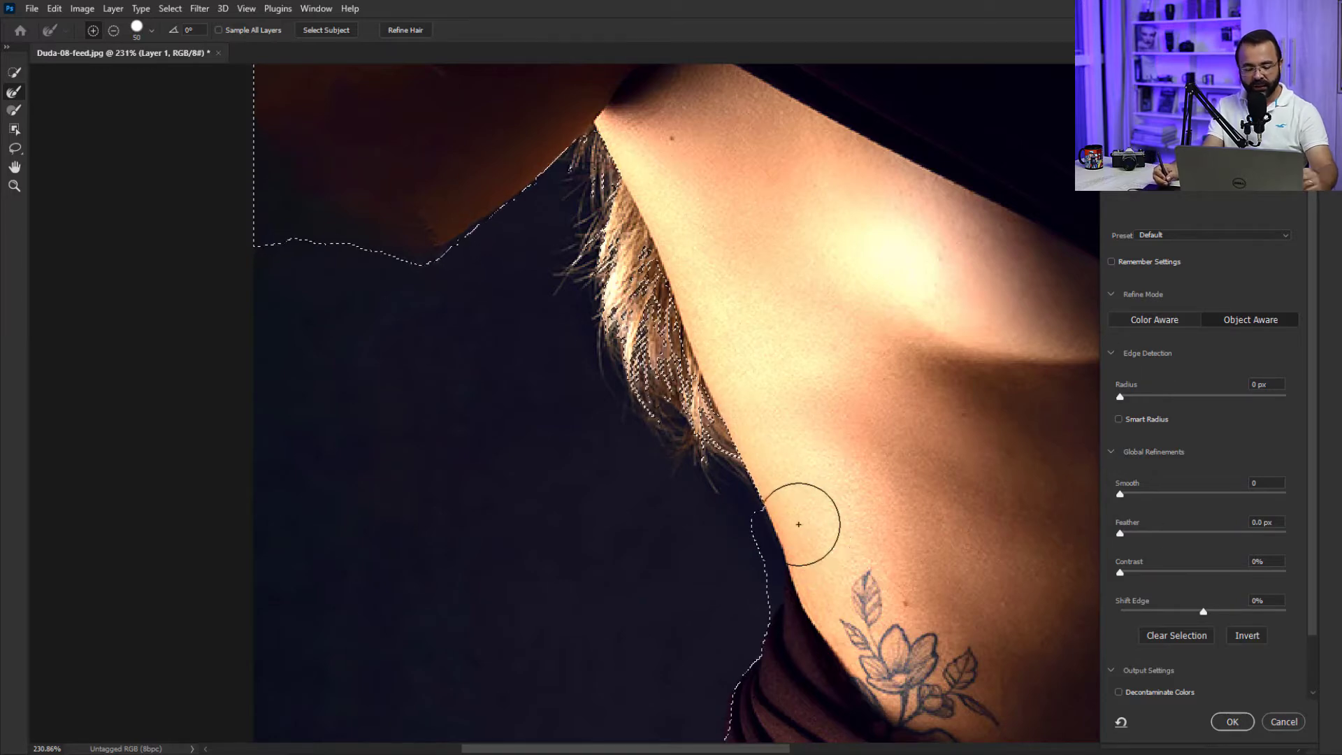
- Subtract the background strip beside the waist, just above the skirt, from the selection with the Brush tool
{"action": "key", "text": "space"}
{"action": "left_click_drag", "start_coordinate": [805, 533], "coordinate": [629, 259]}
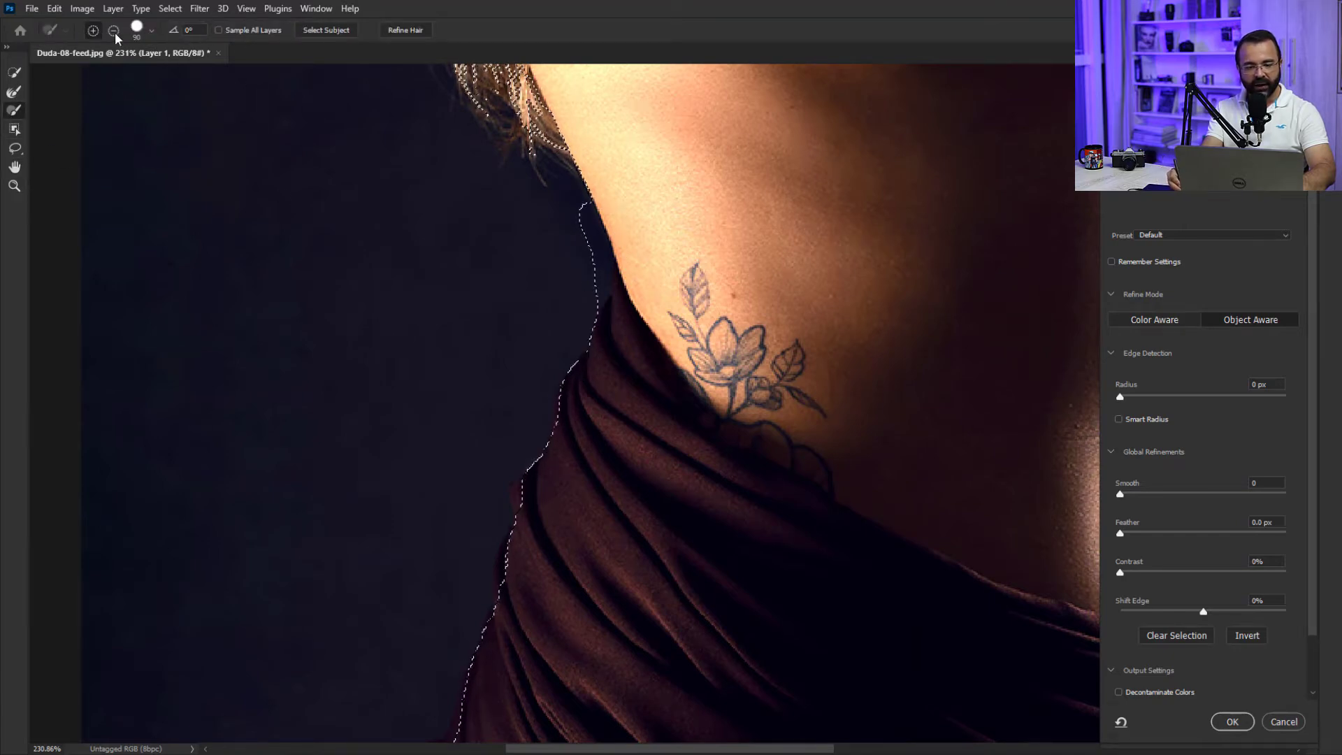
{"action": "left_click", "coordinate": [523, 241]}
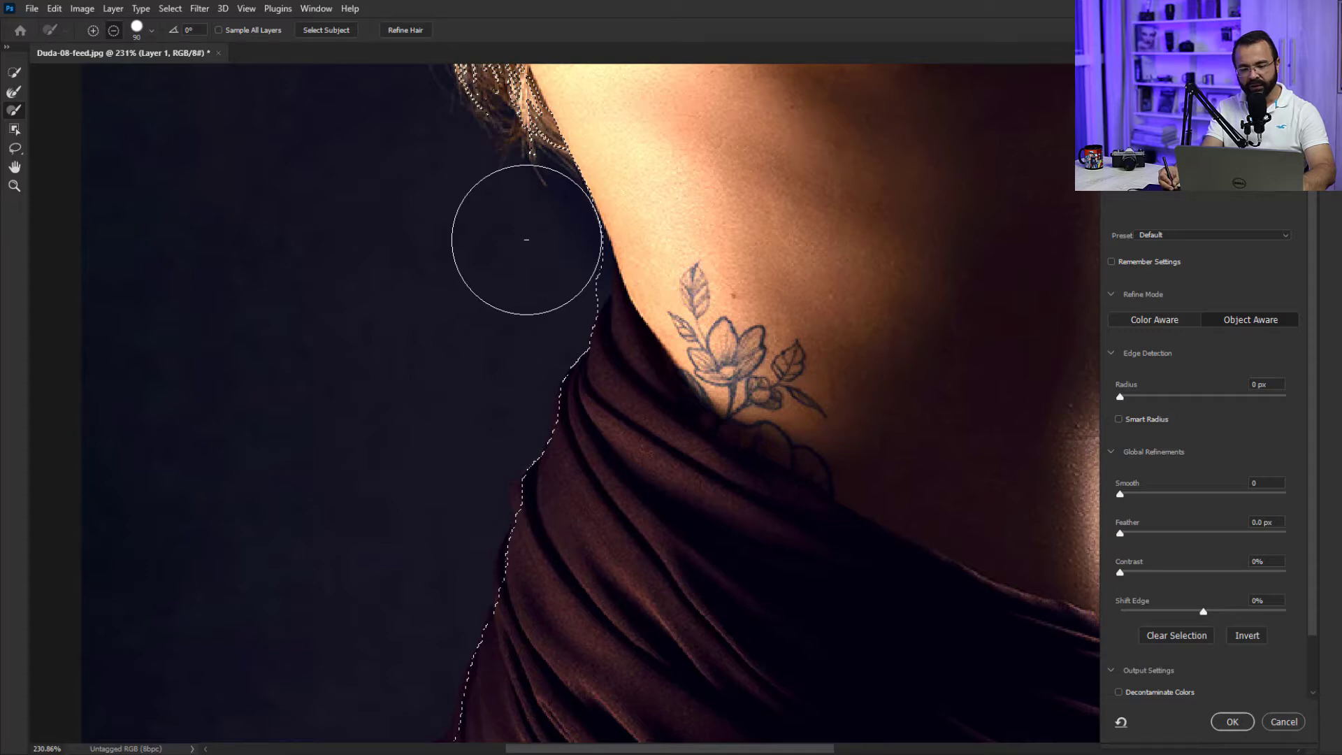
{"action": "left_click", "coordinate": [531, 263]}
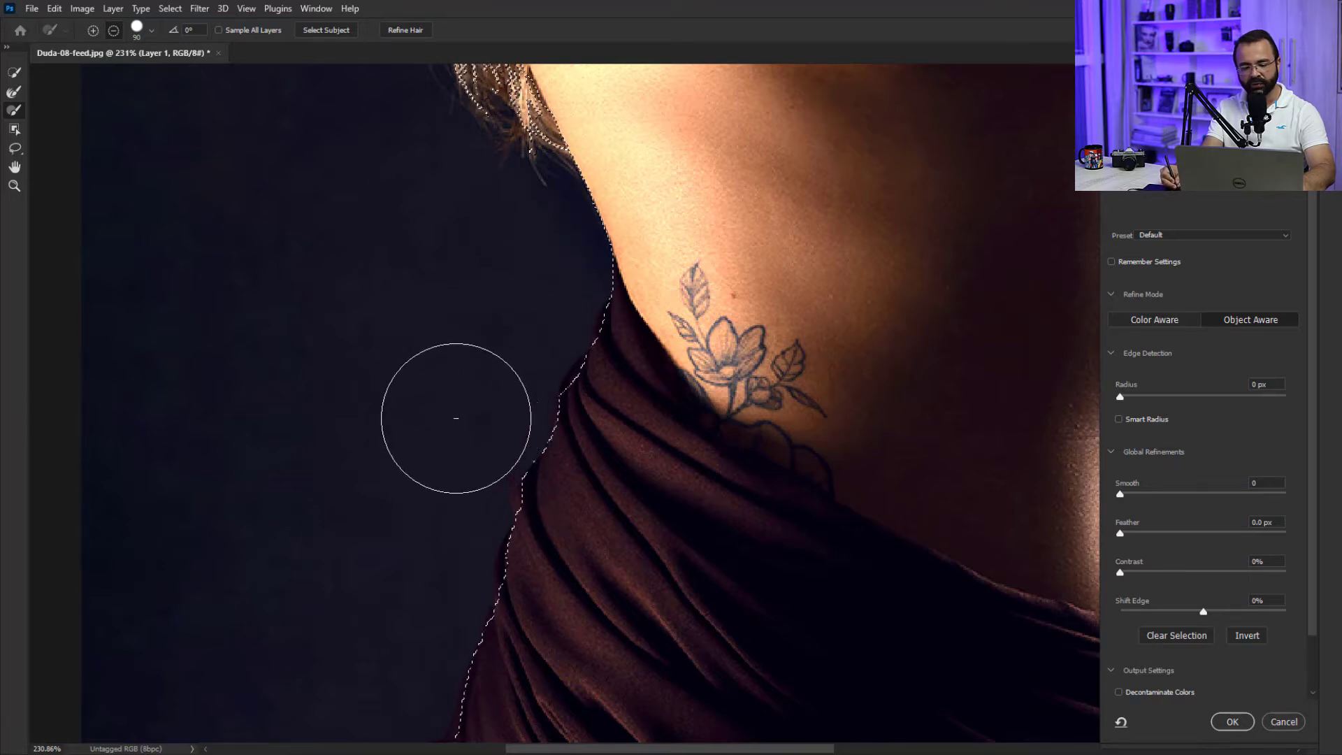
- Examine the selection edge along the skirt and hip, then the hand and arm up to the neck
{"action": "key", "text": "h"}
{"action": "scroll", "coordinate": [644, 381], "scroll_direction": "down", "scroll_amount": 5}
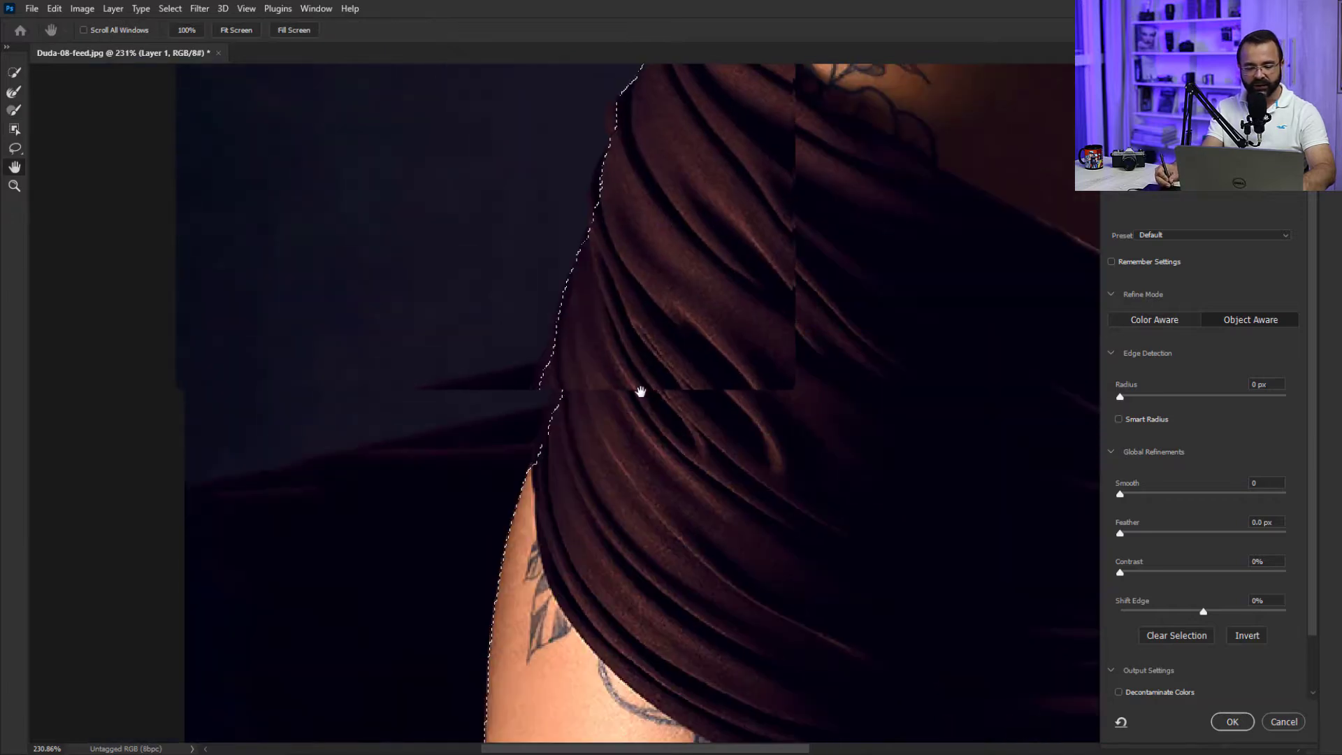
{"action": "left_click_drag", "start_coordinate": [797, 398], "coordinate": [216, 422]}
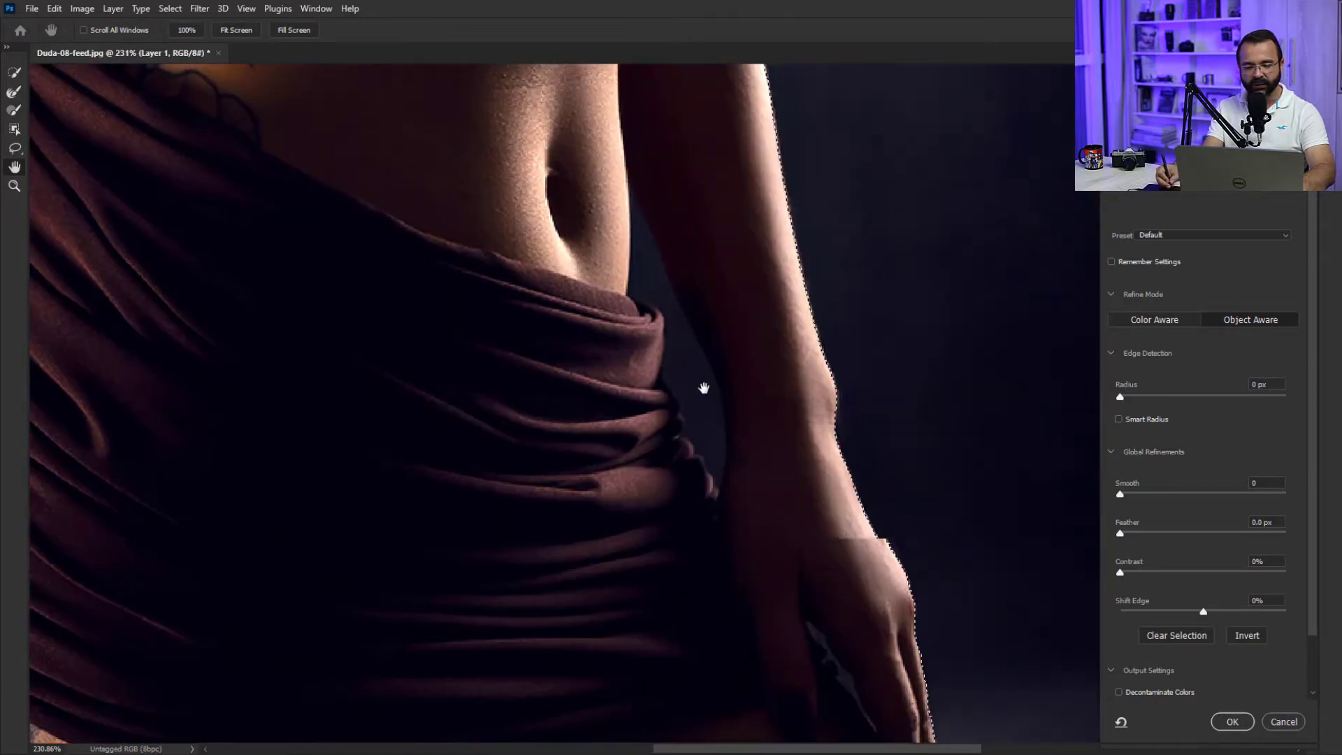
{"action": "left_click_drag", "start_coordinate": [657, 392], "coordinate": [329, 254]}
{"action": "left_click_drag", "start_coordinate": [471, 357], "coordinate": [599, 574]}
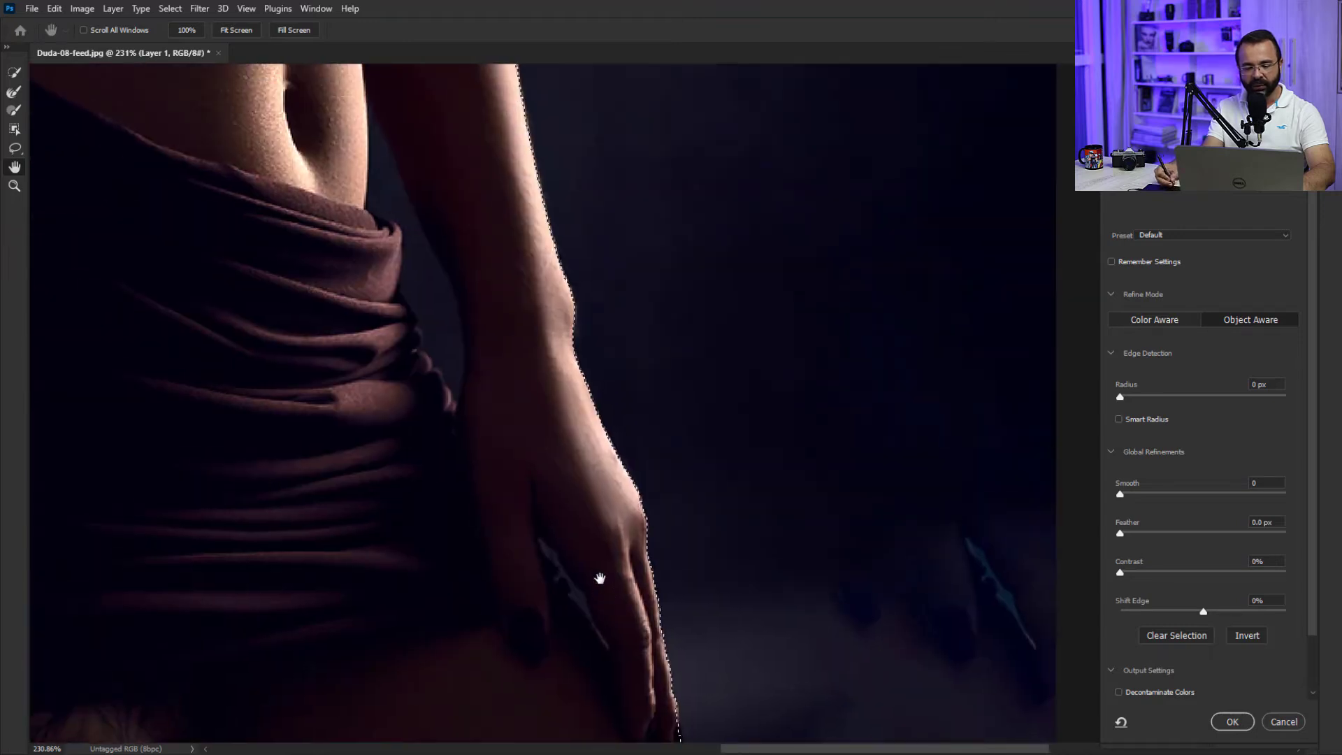
{"action": "left_click_drag", "start_coordinate": [520, 178], "coordinate": [614, 554]}
{"action": "left_click_drag", "start_coordinate": [524, 174], "coordinate": [599, 569]}
{"action": "left_click_drag", "start_coordinate": [632, 371], "coordinate": [648, 571]}
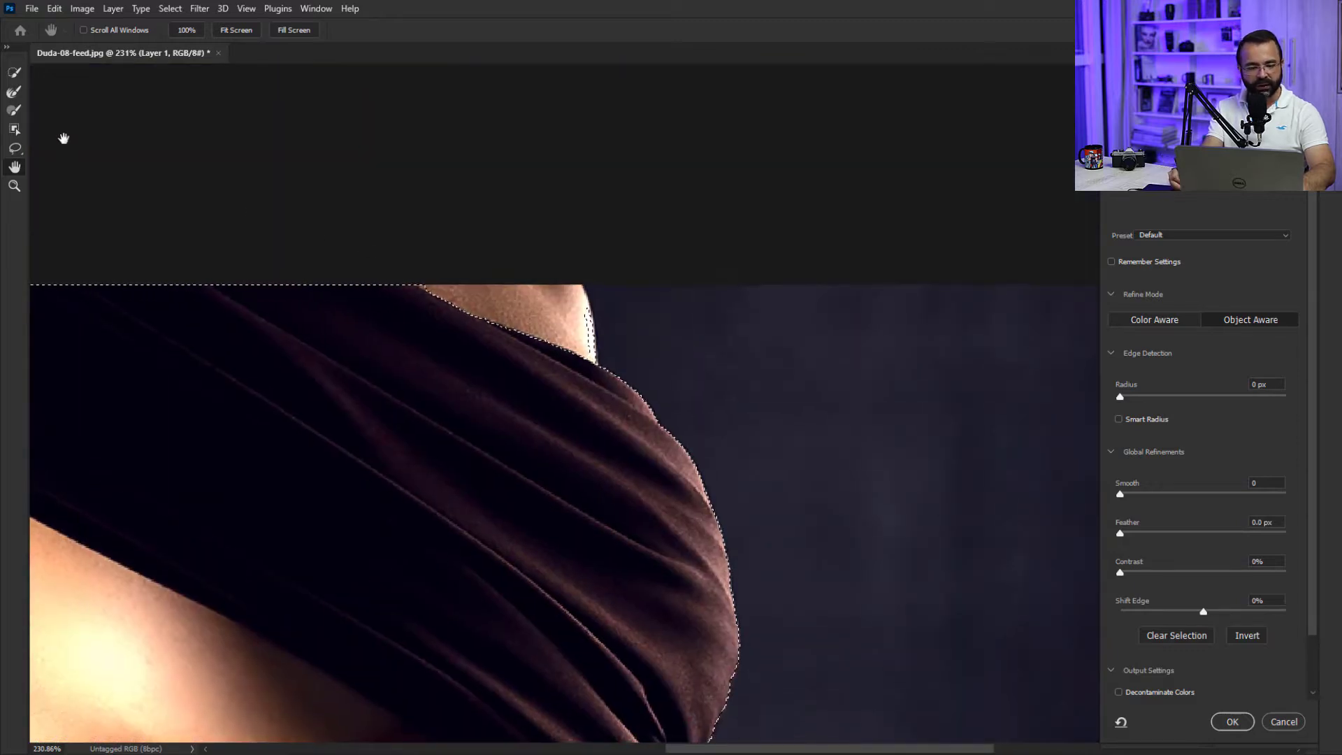
- Add the missing neck skin above the fabric to the selection with the Brush tool
{"action": "left_click", "coordinate": [14, 110]}
{"action": "left_click", "coordinate": [93, 31]}
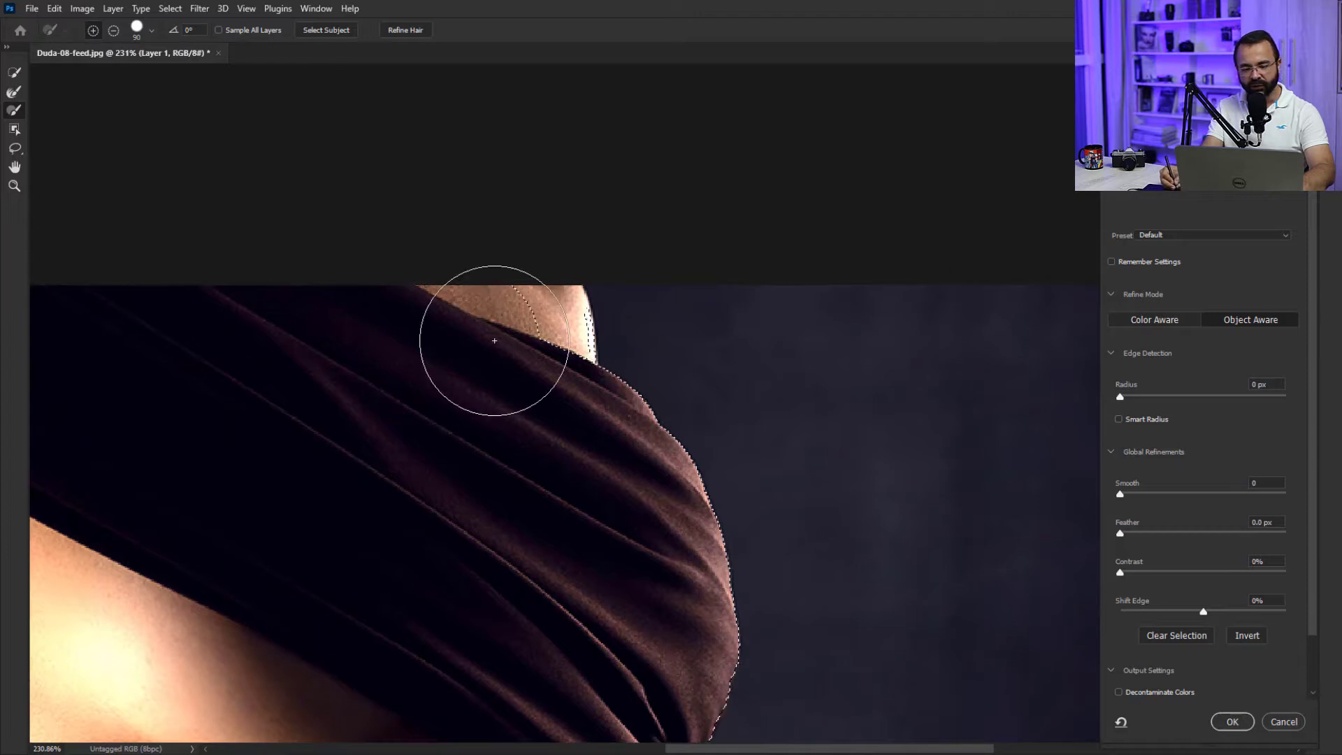
{"action": "left_click_drag", "start_coordinate": [514, 320], "coordinate": [509, 330]}
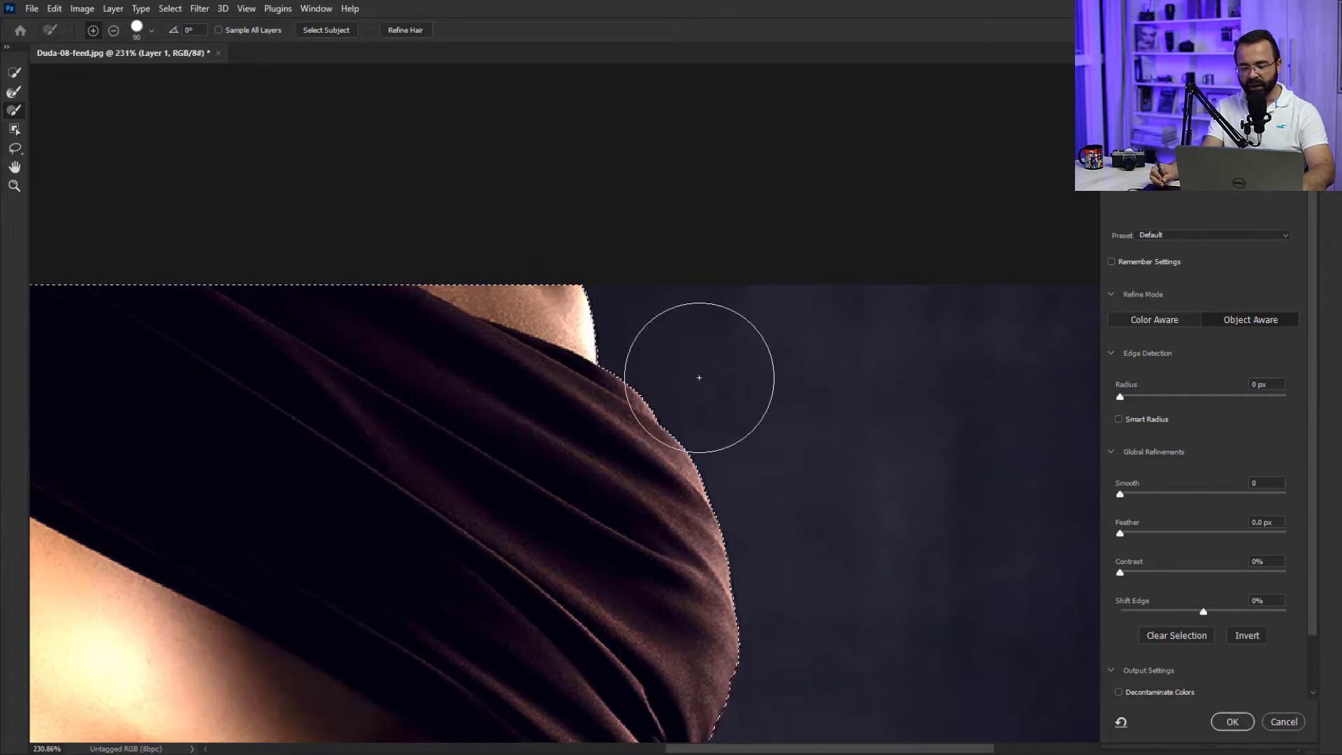
- Set the selection's global refinements to Contrast 51%, Feather 1.3 px and Smooth 6
{"action": "left_click_drag", "start_coordinate": [1120, 571], "coordinate": [1189, 572]}
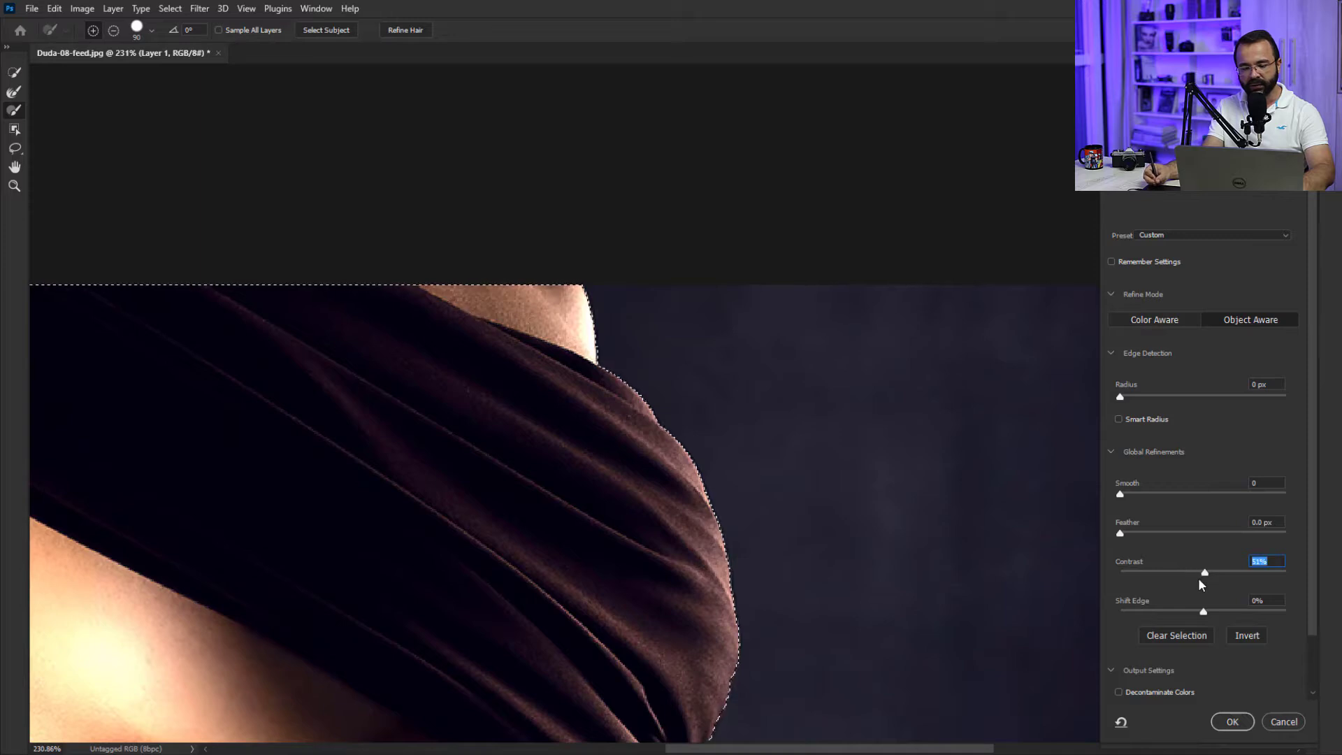
{"action": "left_click", "coordinate": [1131, 534]}
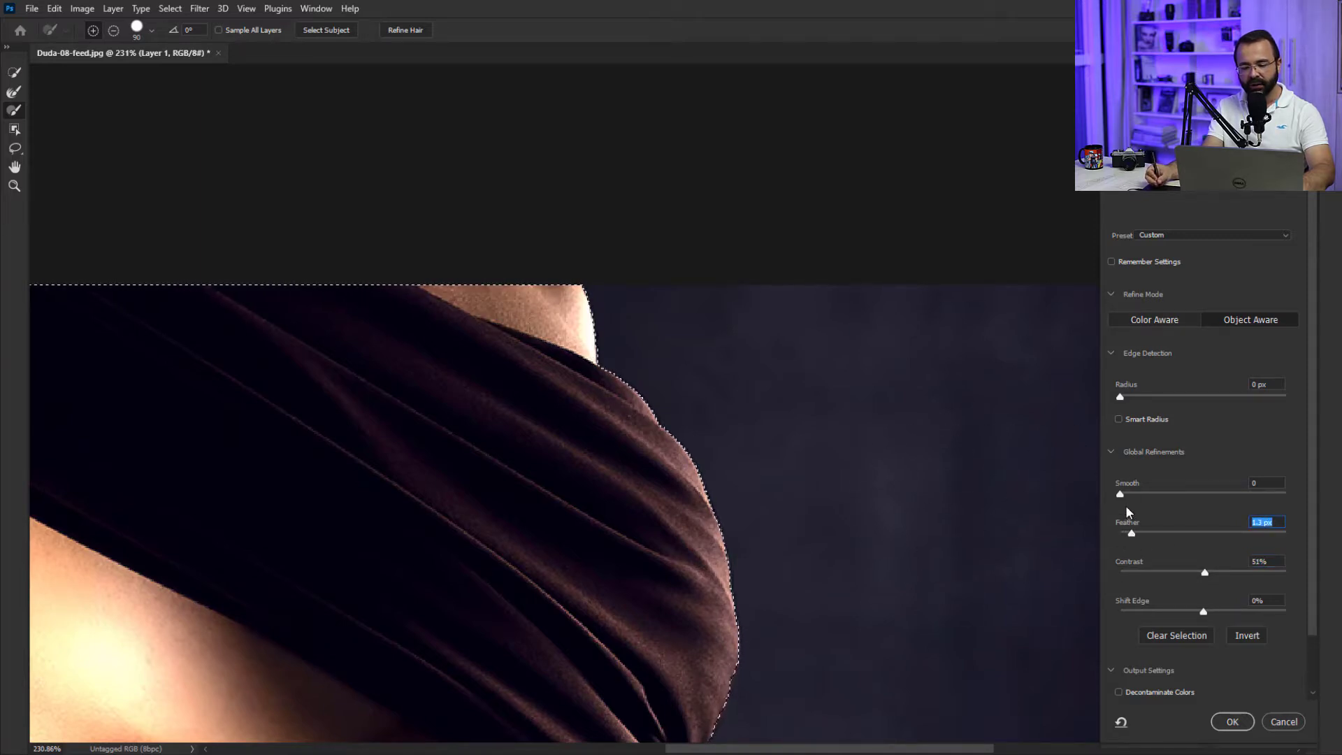
{"action": "left_click_drag", "start_coordinate": [1119, 494], "coordinate": [1130, 495]}
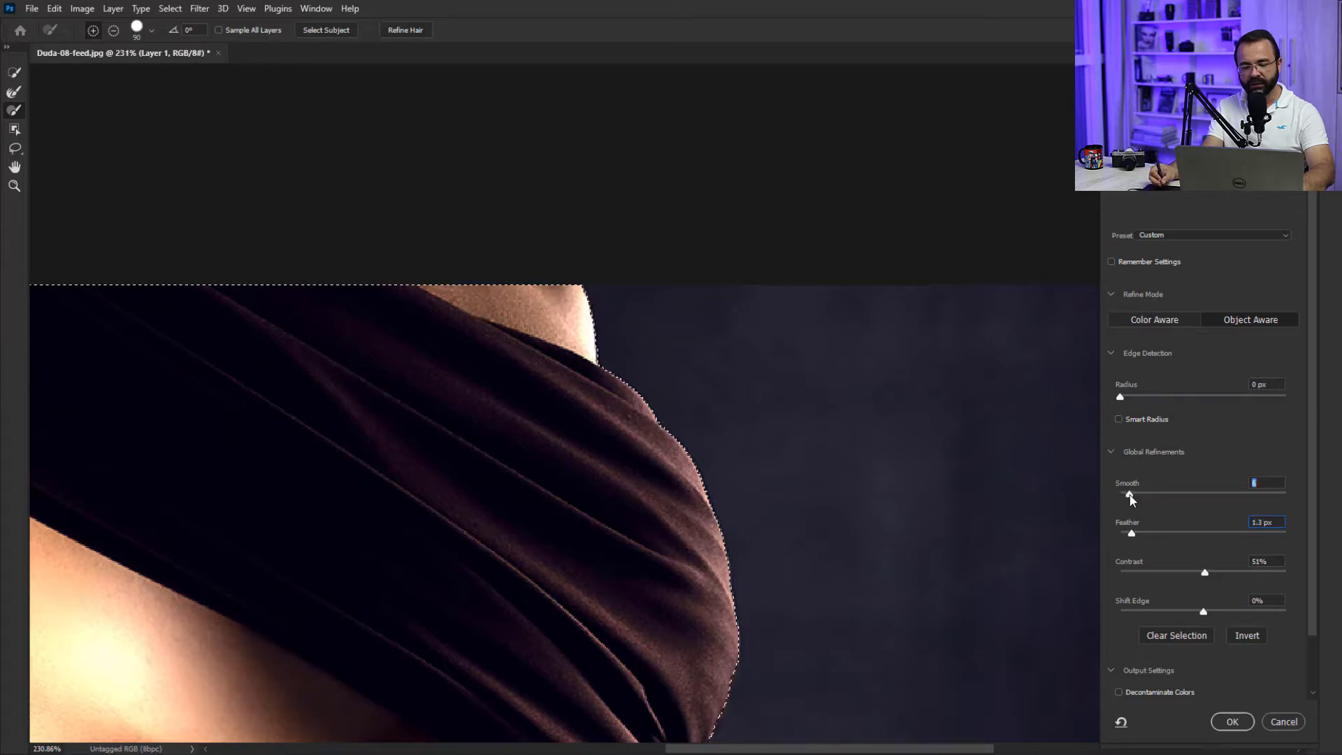
- Output the refined selection as a layer mask on Layer 1 and delete the Levels 1 adjustment layer
{"action": "key", "text": "z"}
{"action": "right_click", "coordinate": [494, 389]}
{"action": "left_click", "coordinate": [524, 398]}
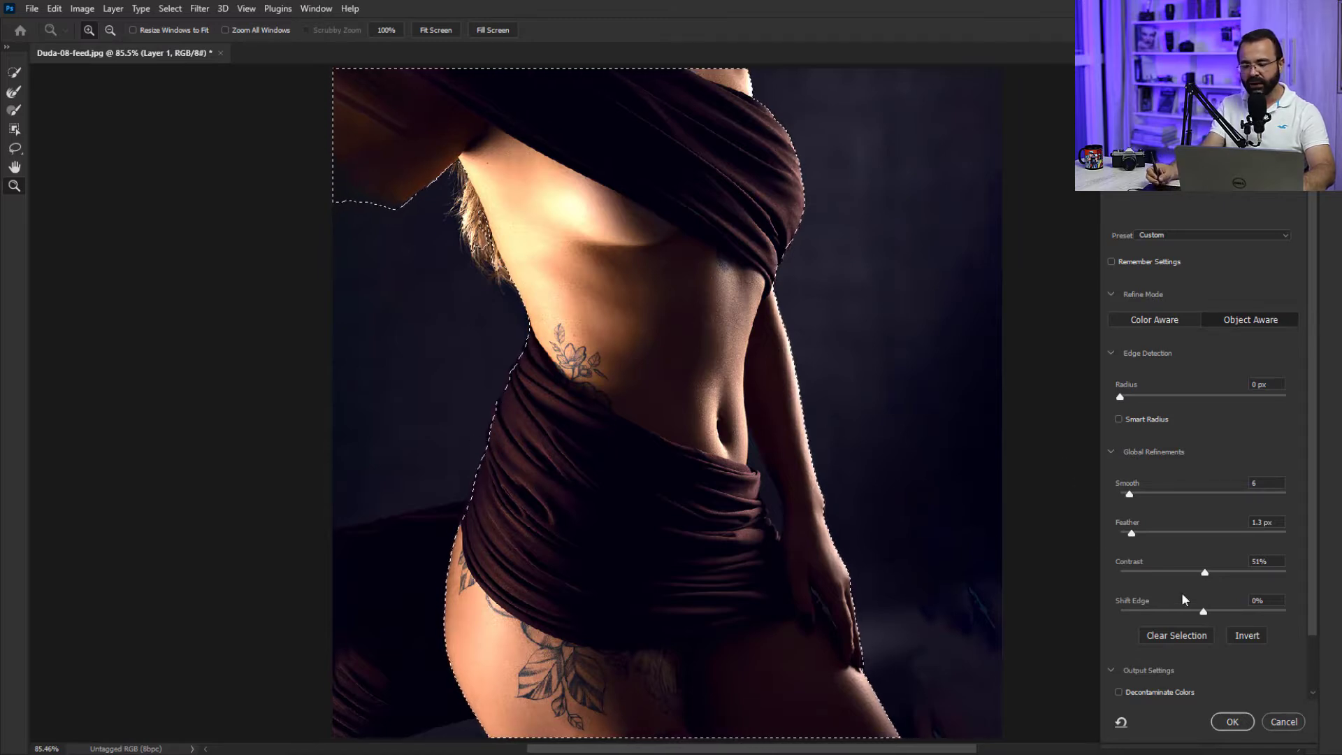
{"action": "scroll", "coordinate": [1308, 655], "scroll_direction": "down", "scroll_amount": 2}
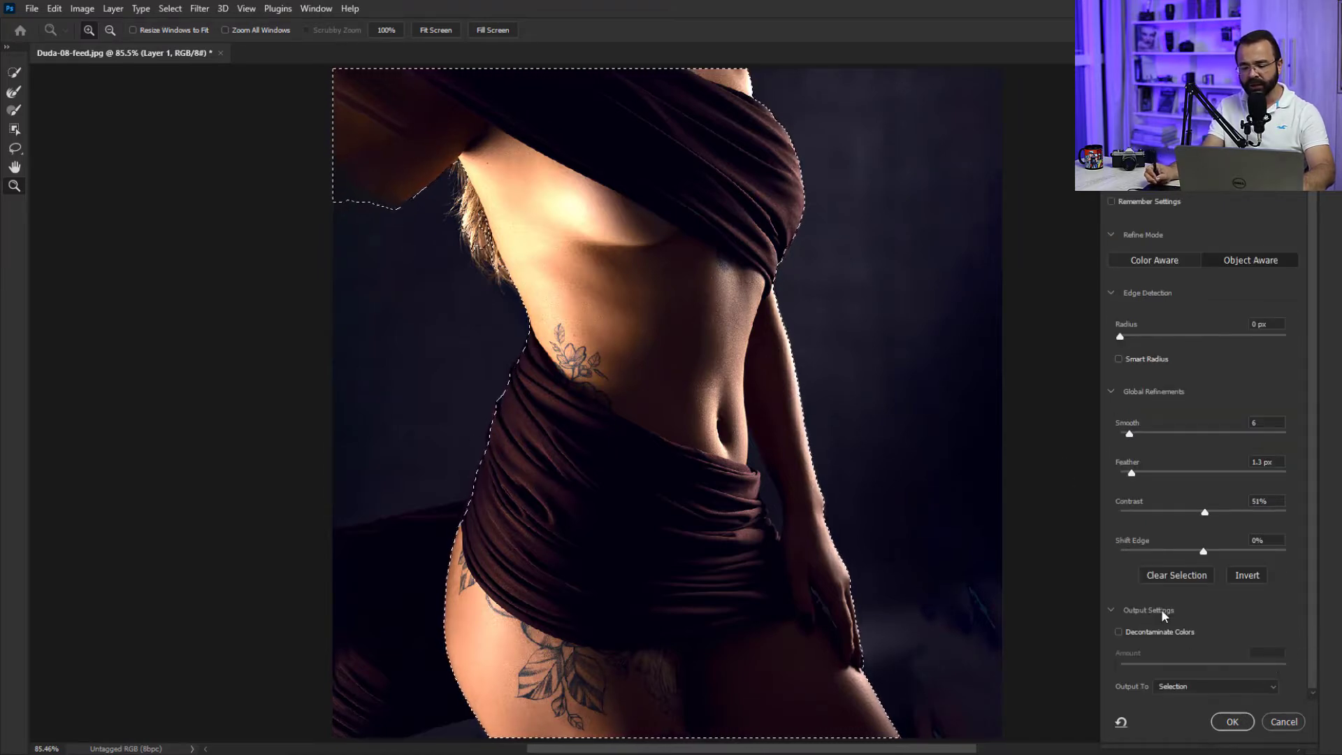
{"action": "left_click", "coordinate": [1192, 686]}
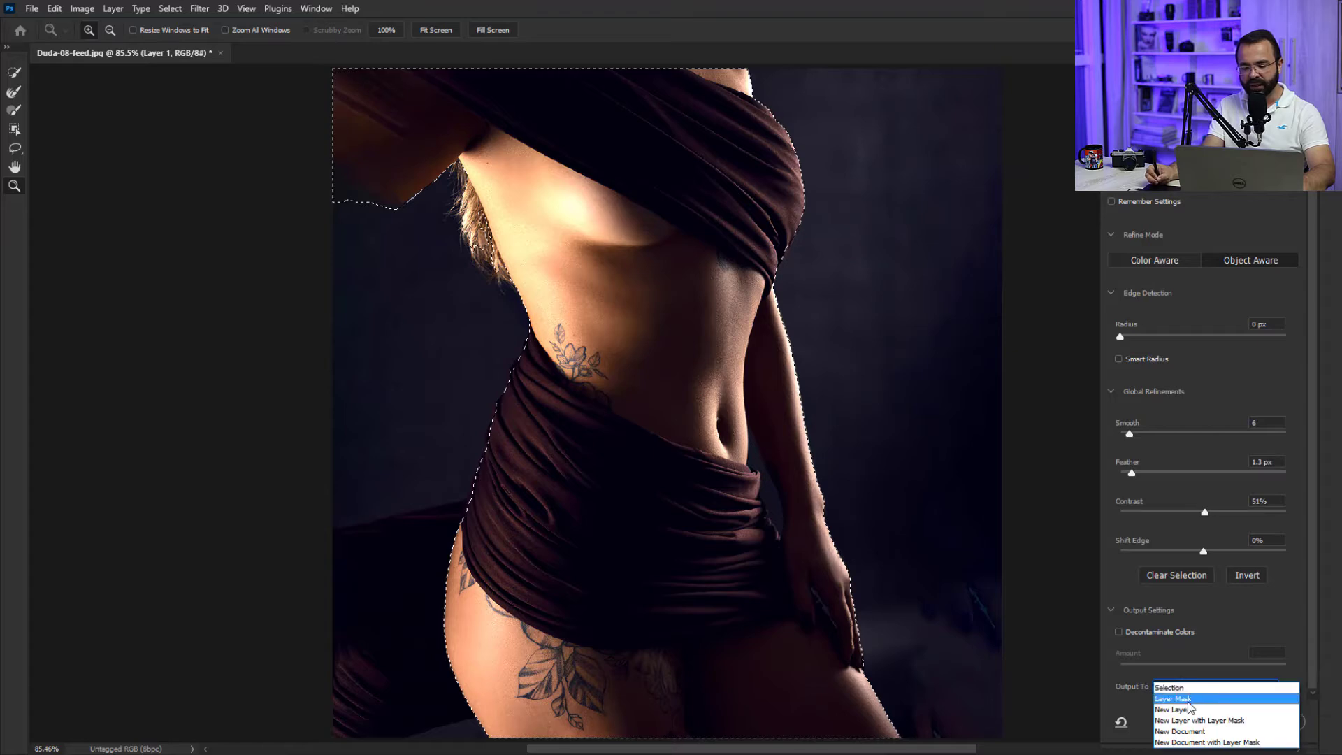
{"action": "left_click", "coordinate": [1188, 698]}
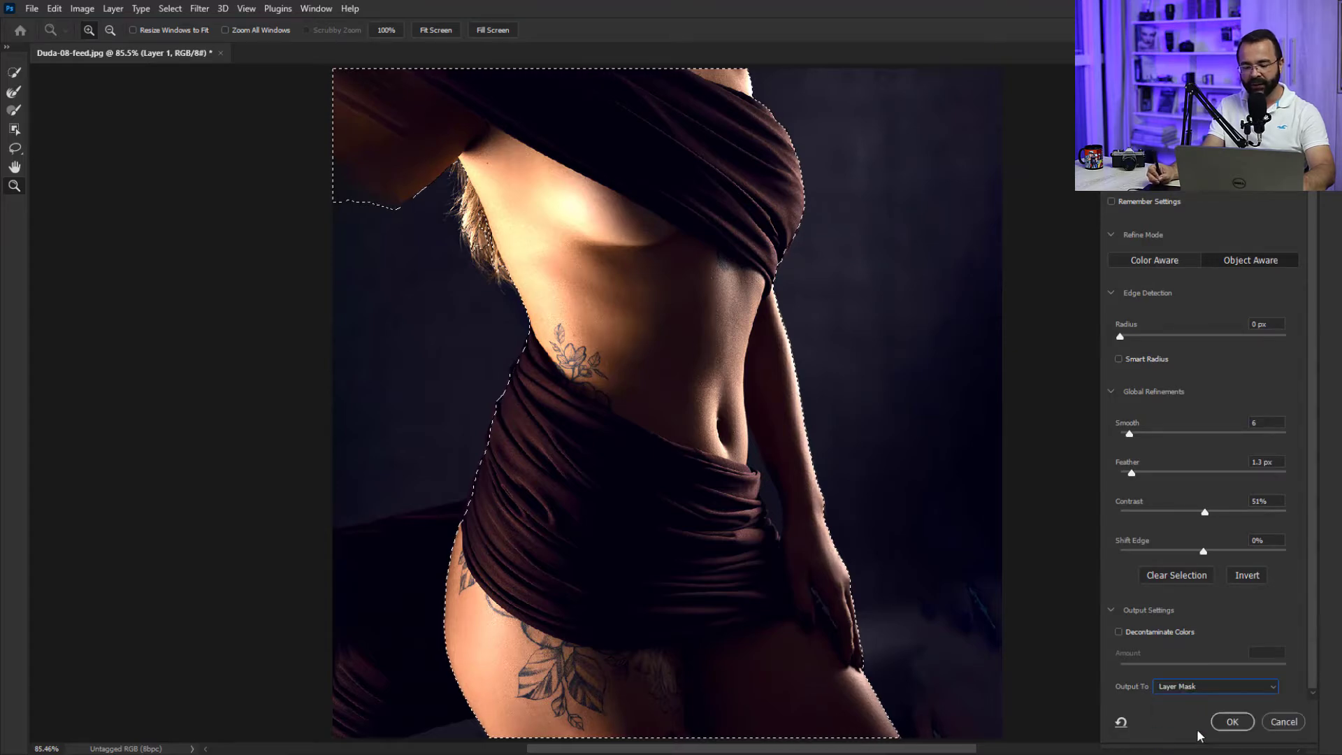
{"action": "left_click", "coordinate": [1227, 720]}
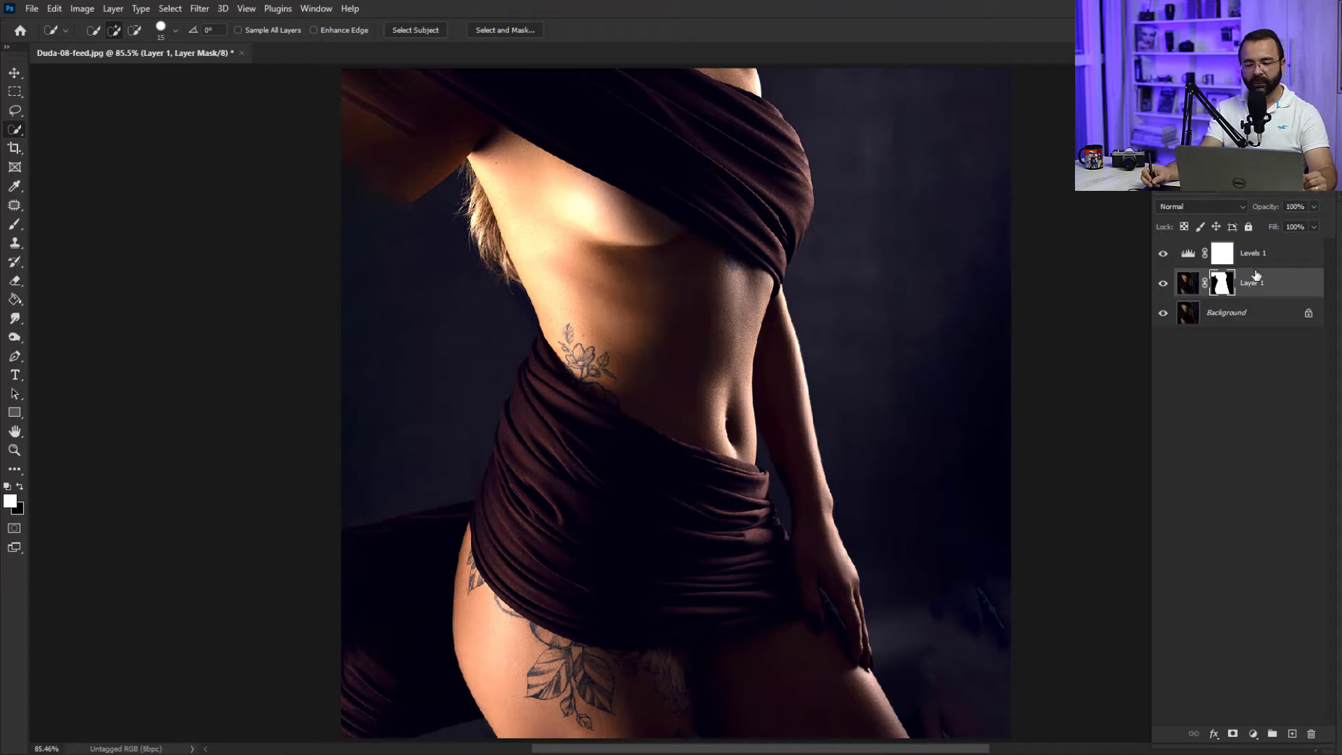
{"action": "left_click_drag", "start_coordinate": [1258, 255], "coordinate": [1312, 733]}
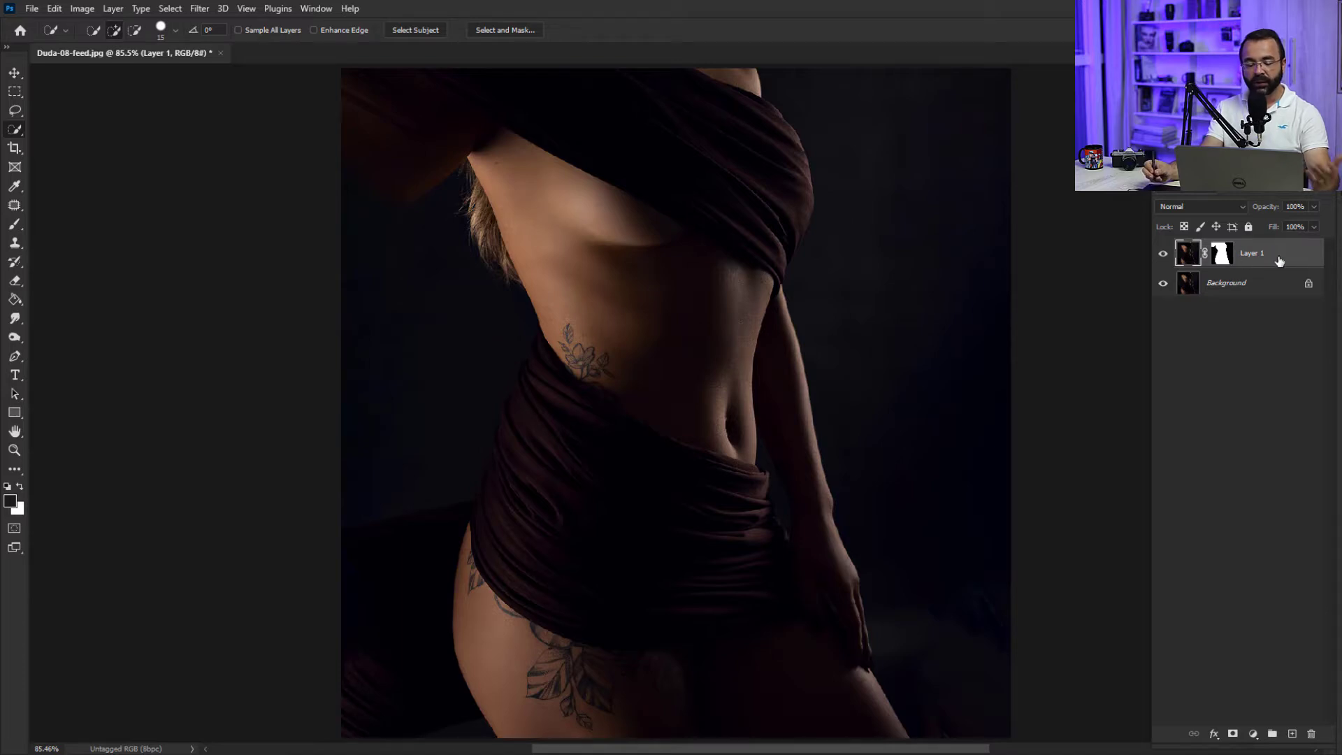
- Duplicate the masked Layer 1 and apply the layer mask on the copy
{"action": "key", "text": "ctrl+j"}
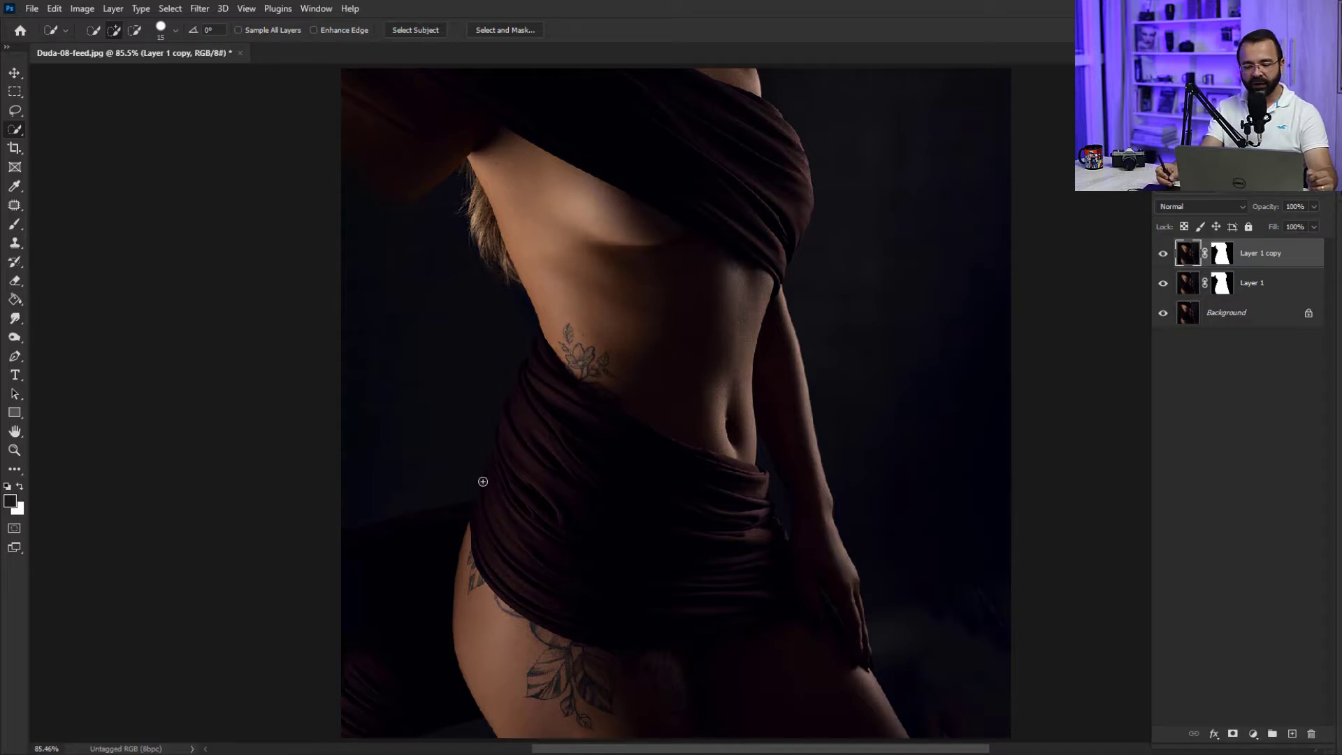
{"action": "right_click", "coordinate": [1222, 253]}
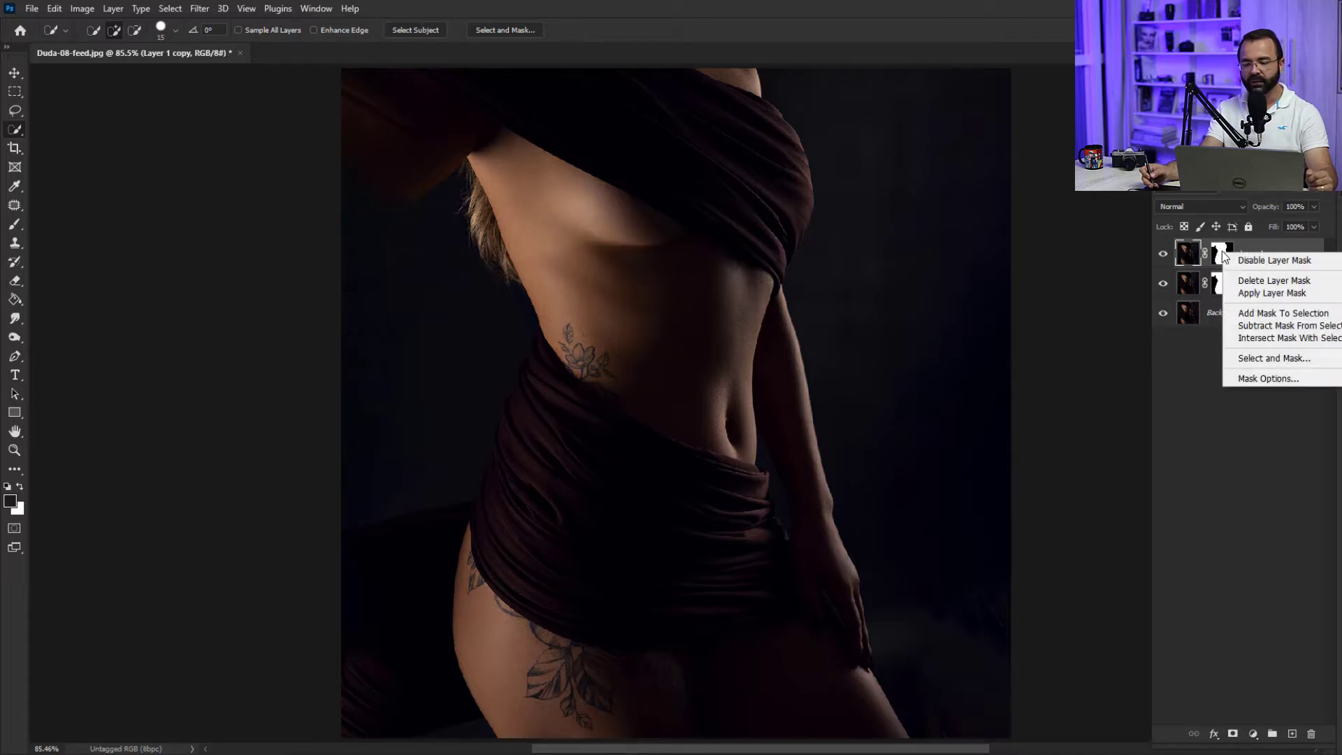
{"action": "left_click", "coordinate": [1284, 293]}
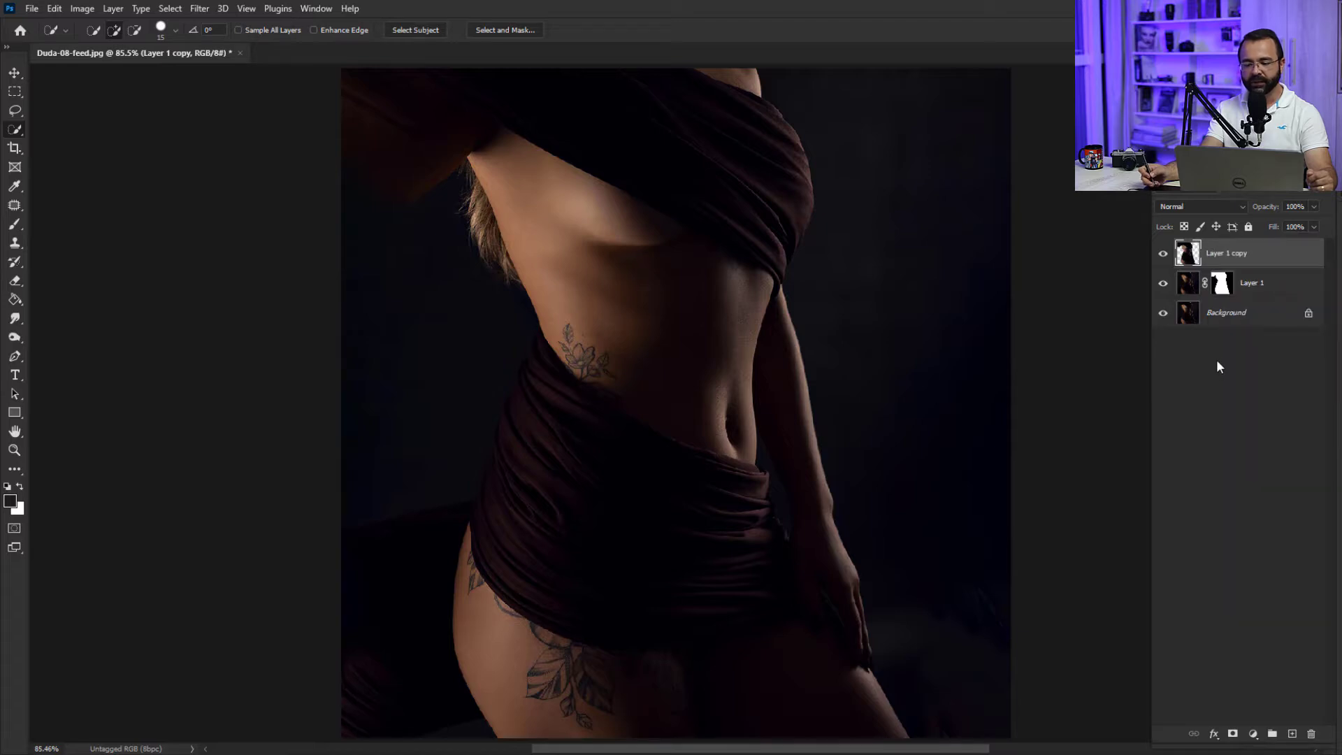
- Hide Layer 1 and the Background to inspect the cut-out against transparency, and show both layers again
{"action": "left_click", "coordinate": [1163, 285]}
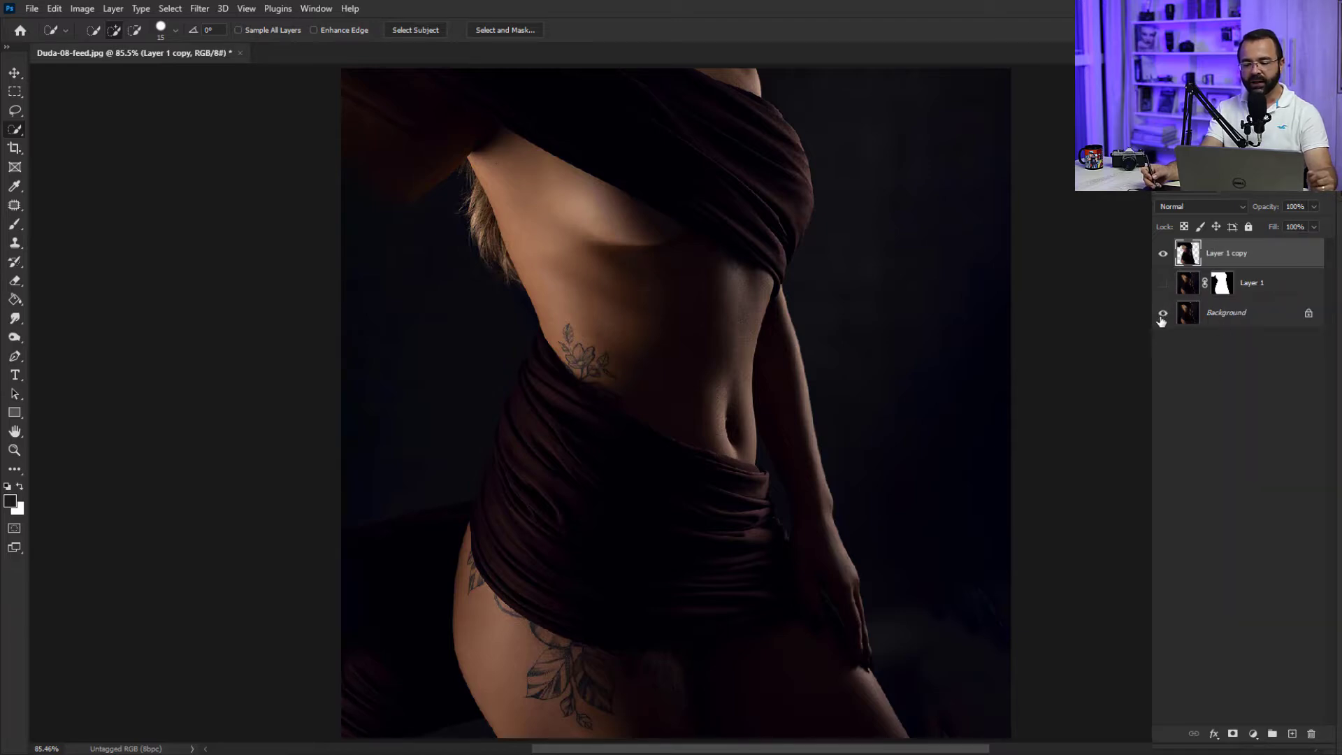
{"action": "left_click", "coordinate": [1163, 313]}
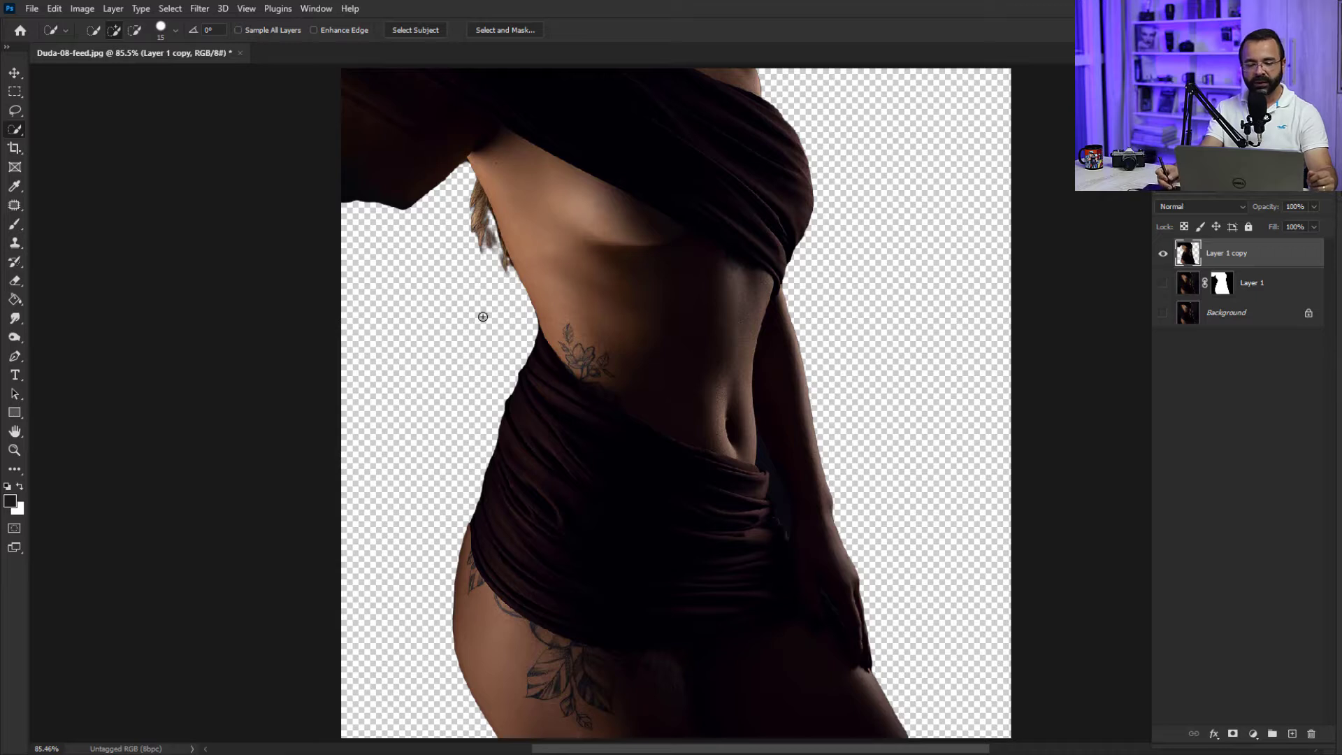
{"action": "left_click", "coordinate": [1163, 283]}
{"action": "left_click", "coordinate": [1163, 313]}
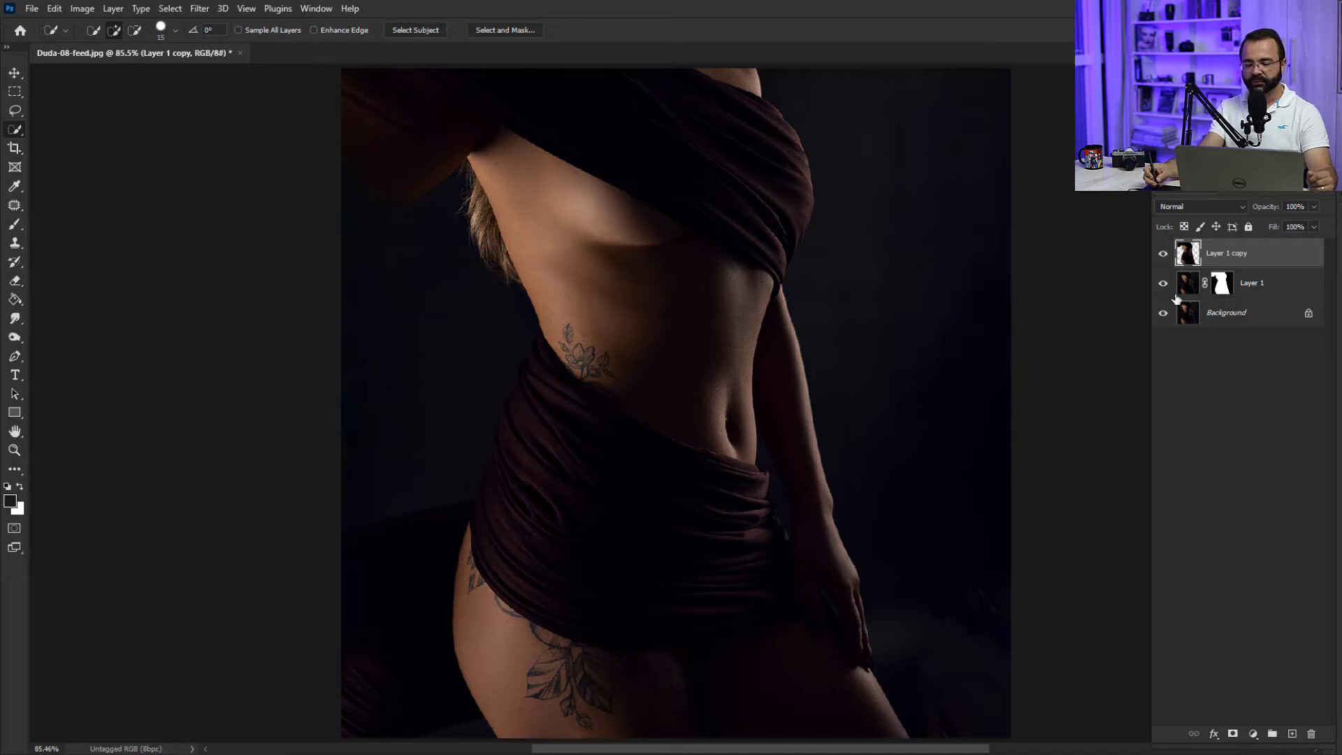
- Add a new empty layer directly above Layer 1 and fill it with the dark grey #171717 using the Paint Bucket
{"action": "left_click", "coordinate": [1251, 288]}
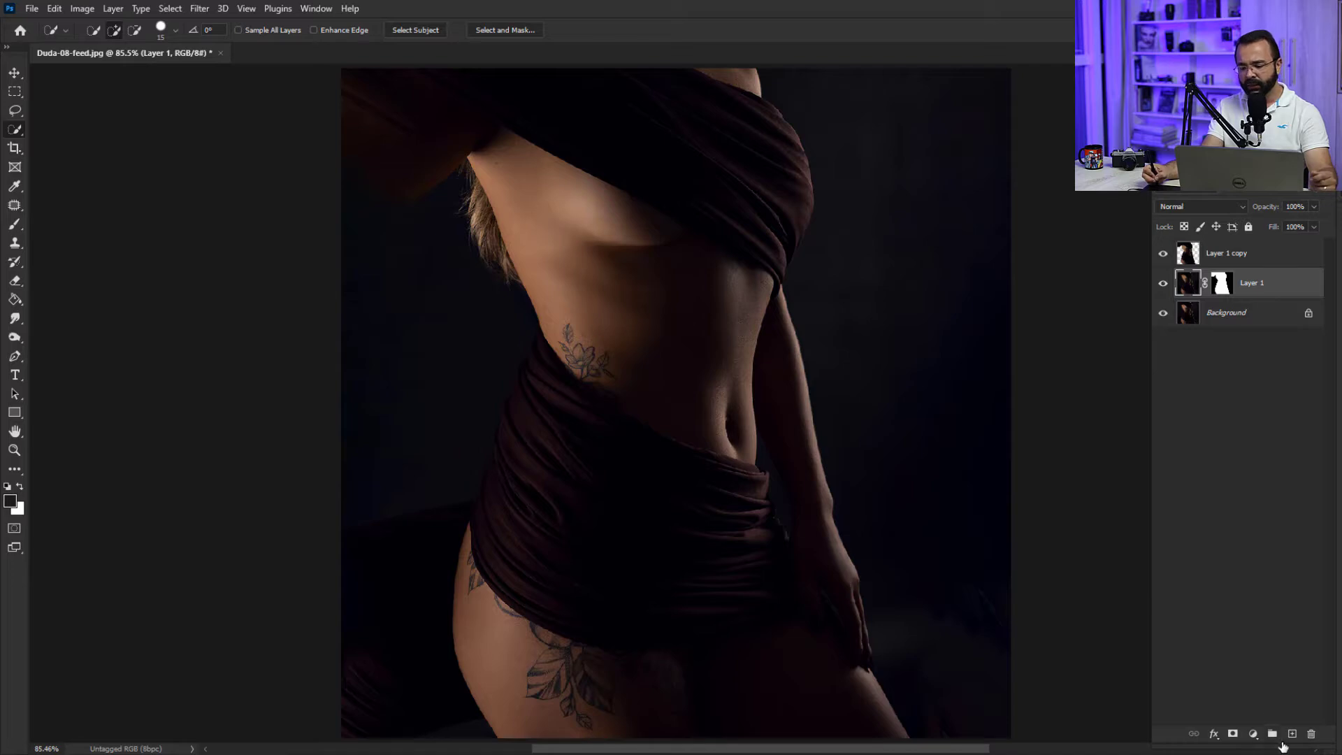
{"action": "left_click", "coordinate": [1290, 734]}
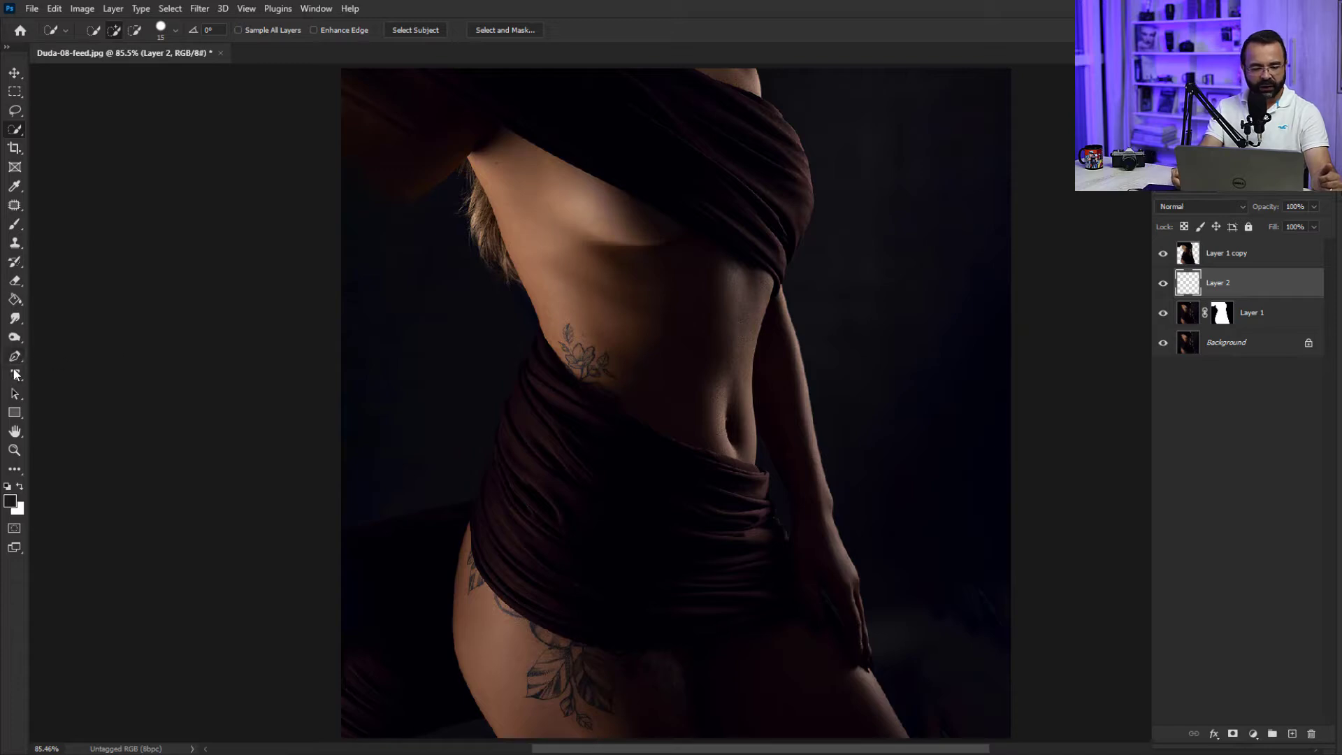
{"action": "left_click", "coordinate": [14, 300]}
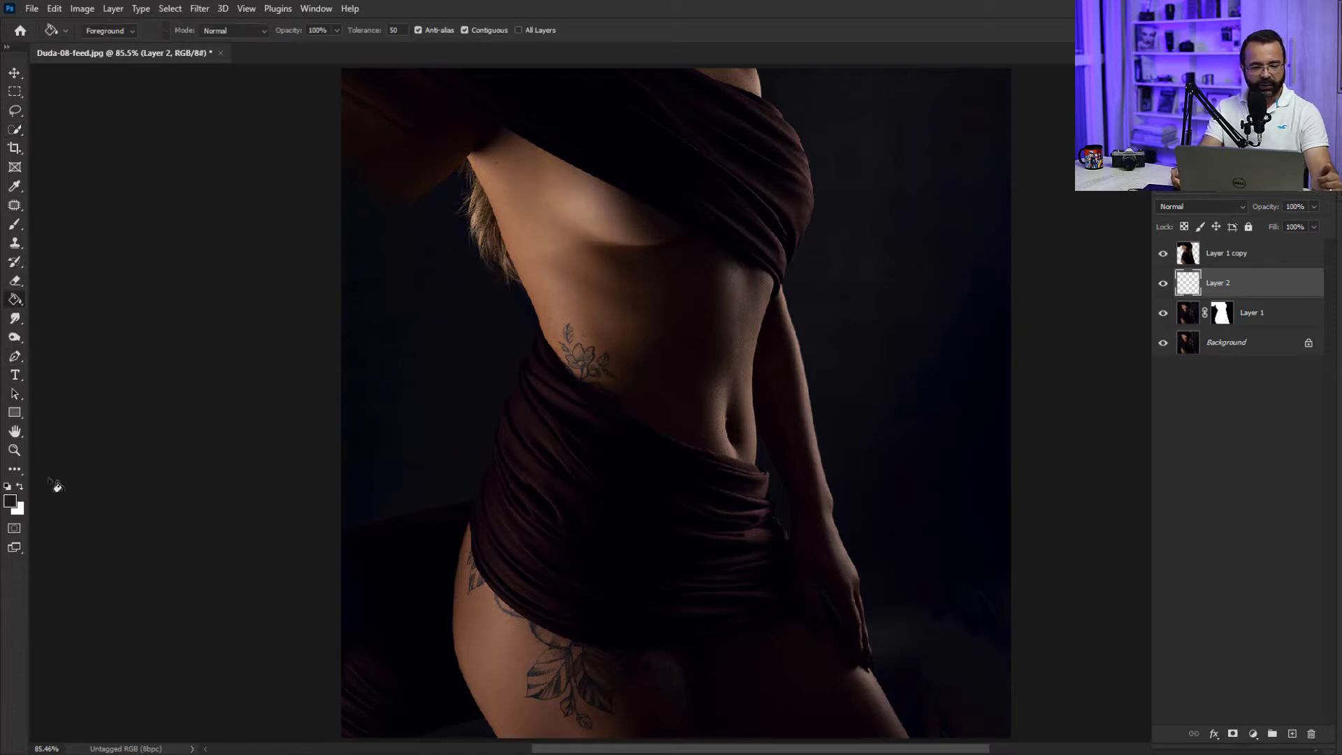
{"action": "left_click", "coordinate": [12, 503]}
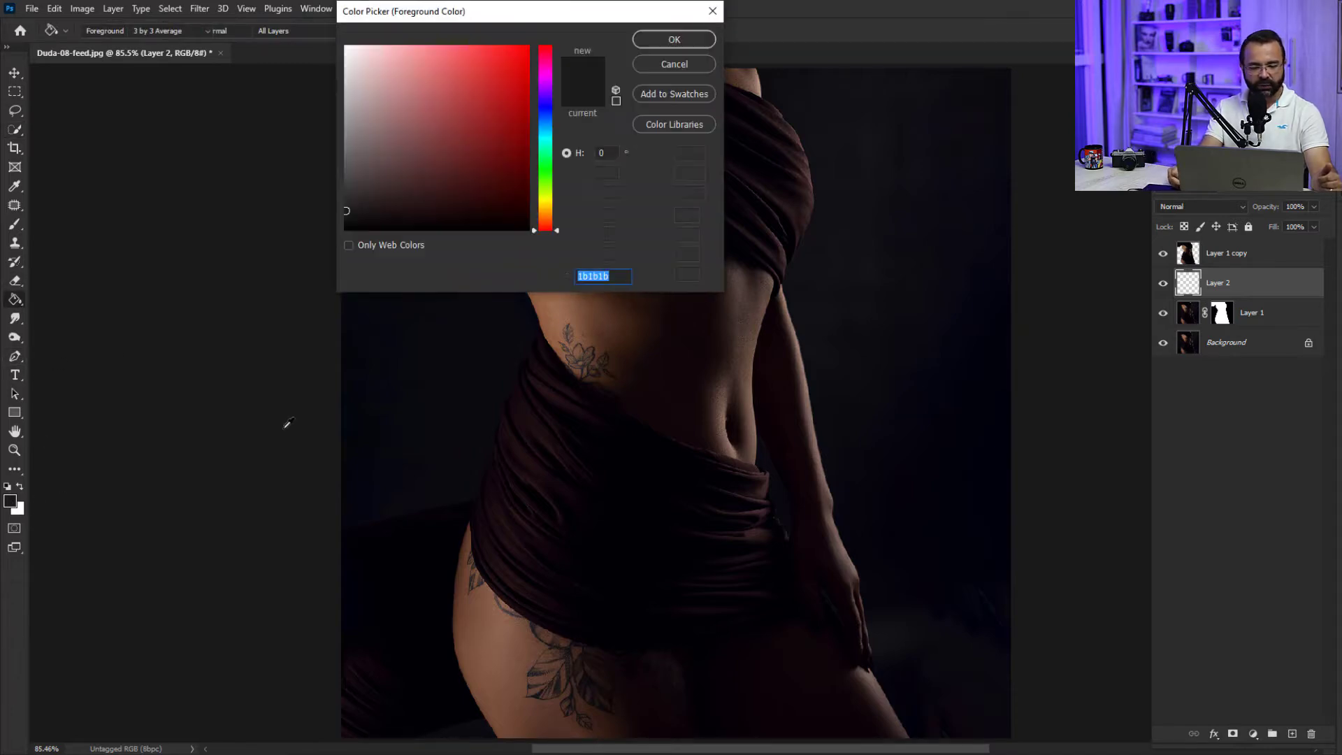
{"action": "left_click", "coordinate": [347, 213]}
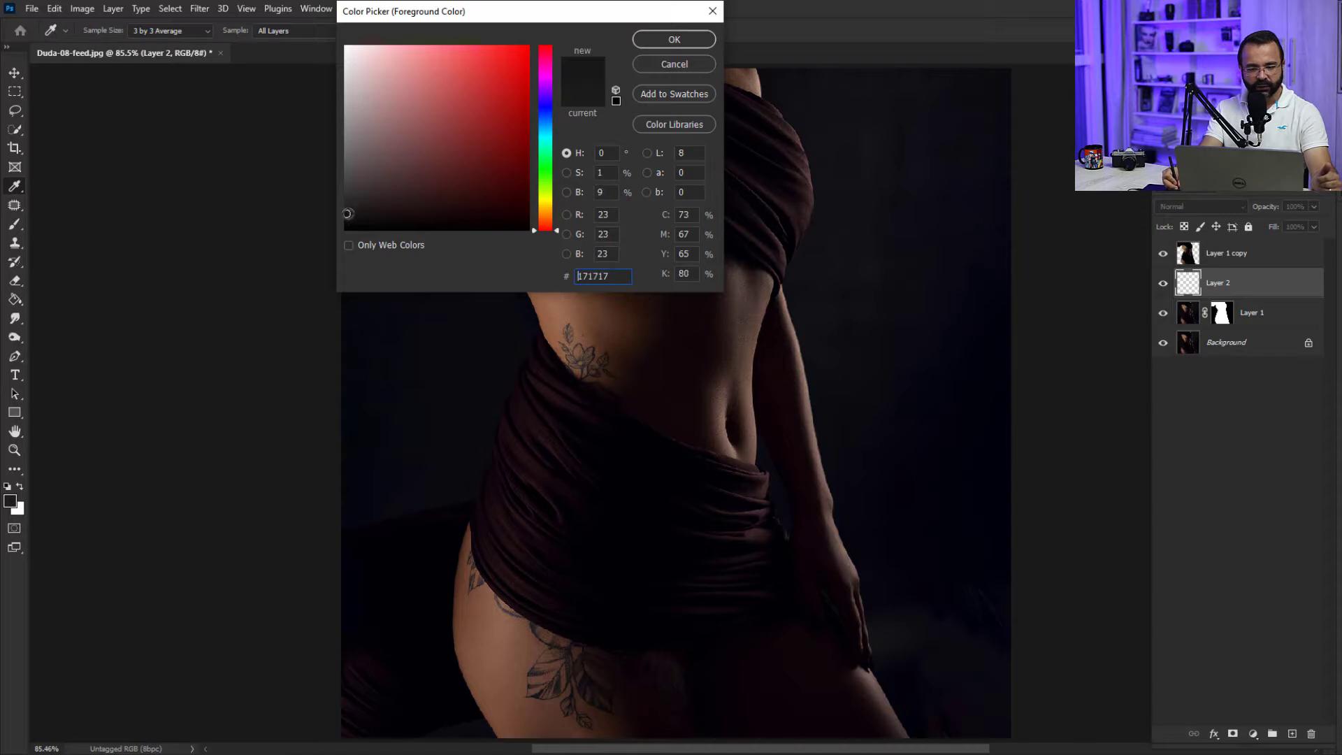
{"action": "left_click", "coordinate": [675, 43]}
{"action": "left_click", "coordinate": [908, 316]}
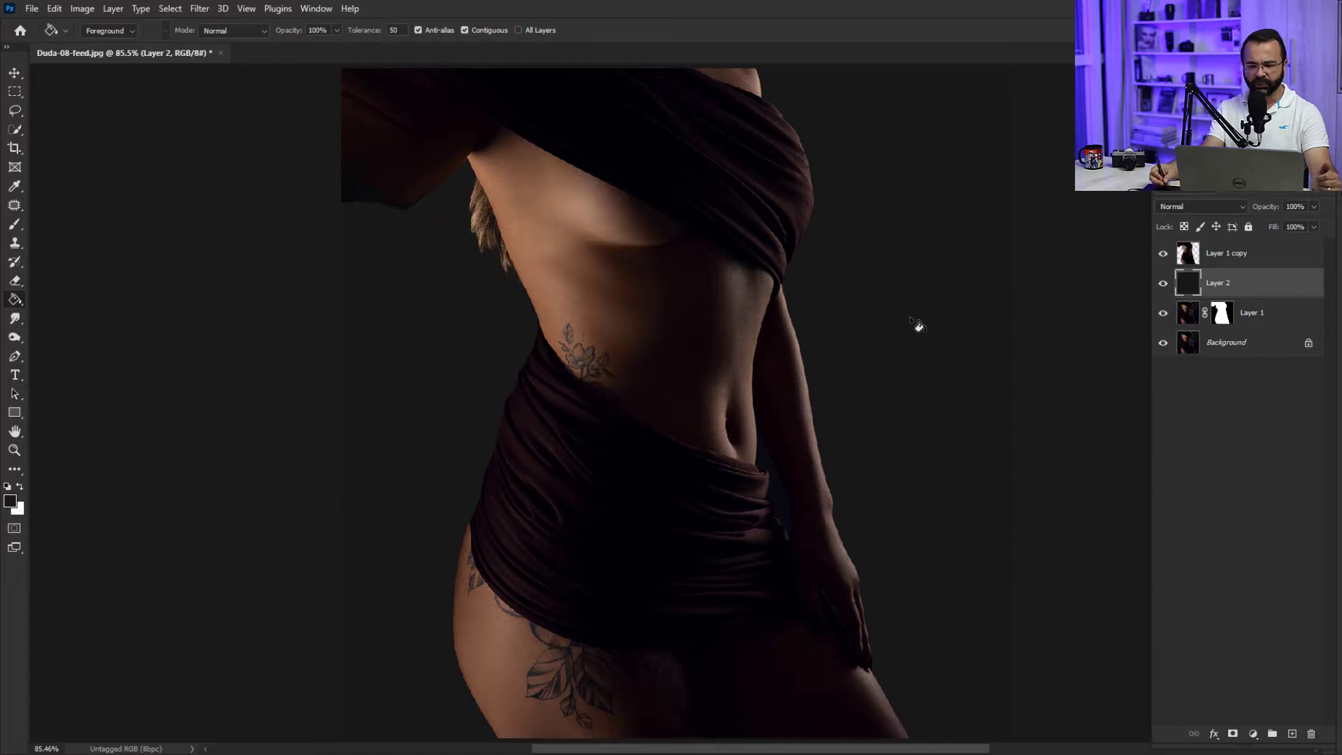
- Refill Layer 2 with the slightly lighter dark grey #212121
{"action": "left_click", "coordinate": [11, 501]}
{"action": "left_click", "coordinate": [376, 208]}
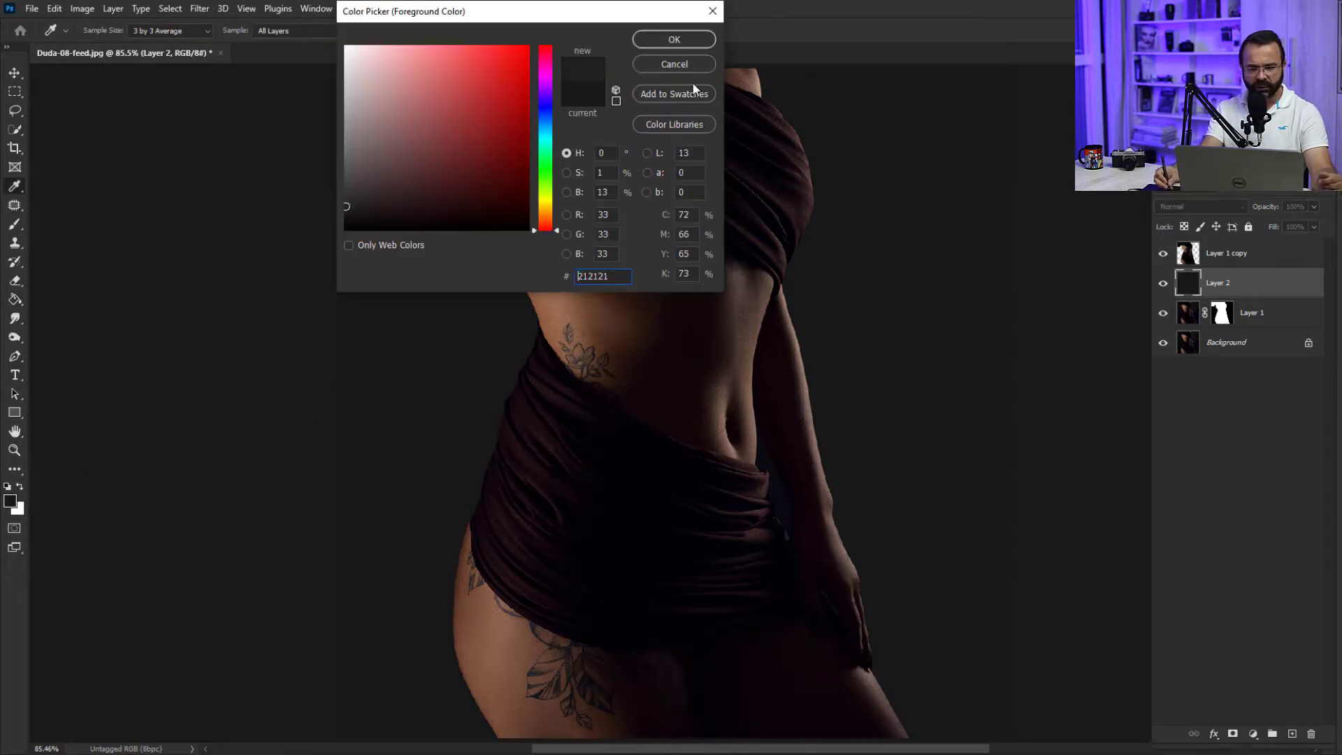
{"action": "left_click", "coordinate": [684, 42]}
{"action": "left_click", "coordinate": [931, 333]}
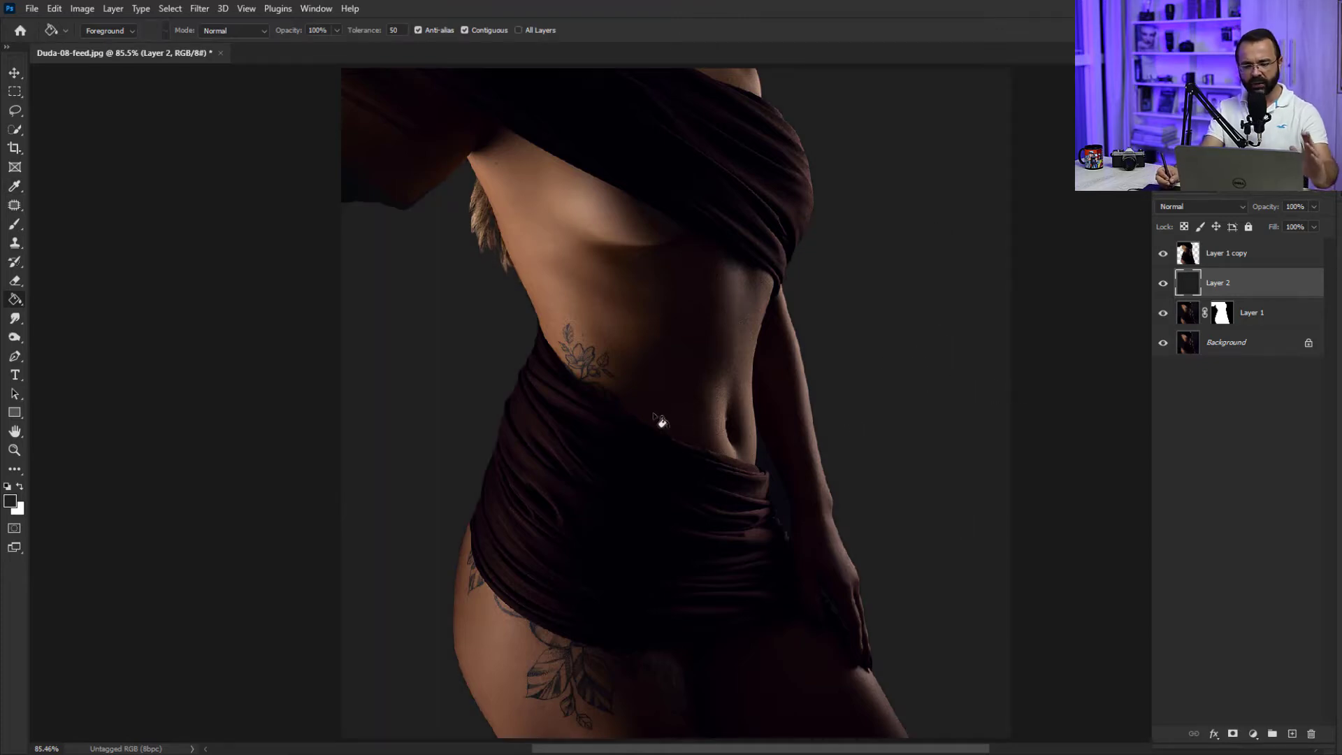
- Duplicate Layer 1 copy and add a black, hide-all layer mask to the lower of the two copies
{"action": "left_click", "coordinate": [1235, 252]}
{"action": "key", "text": "ctrl+j"}
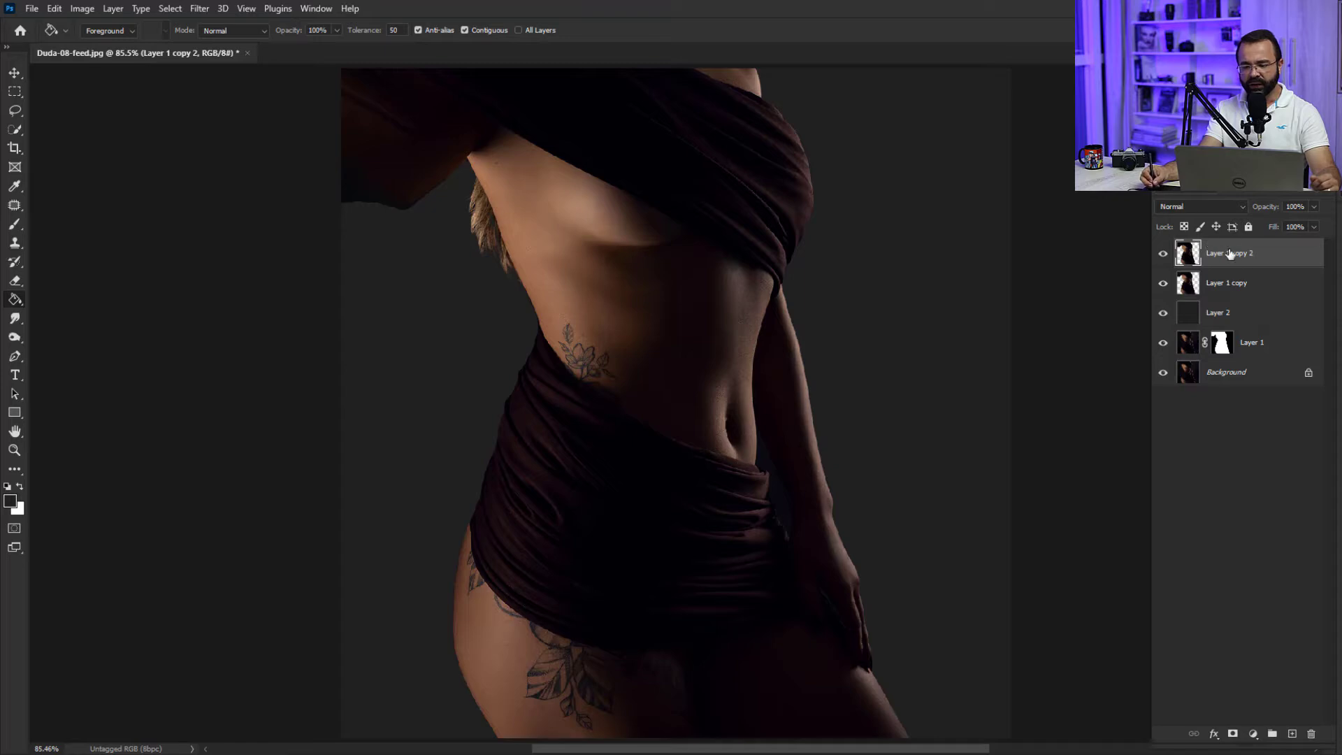
{"action": "left_click", "coordinate": [1235, 283]}
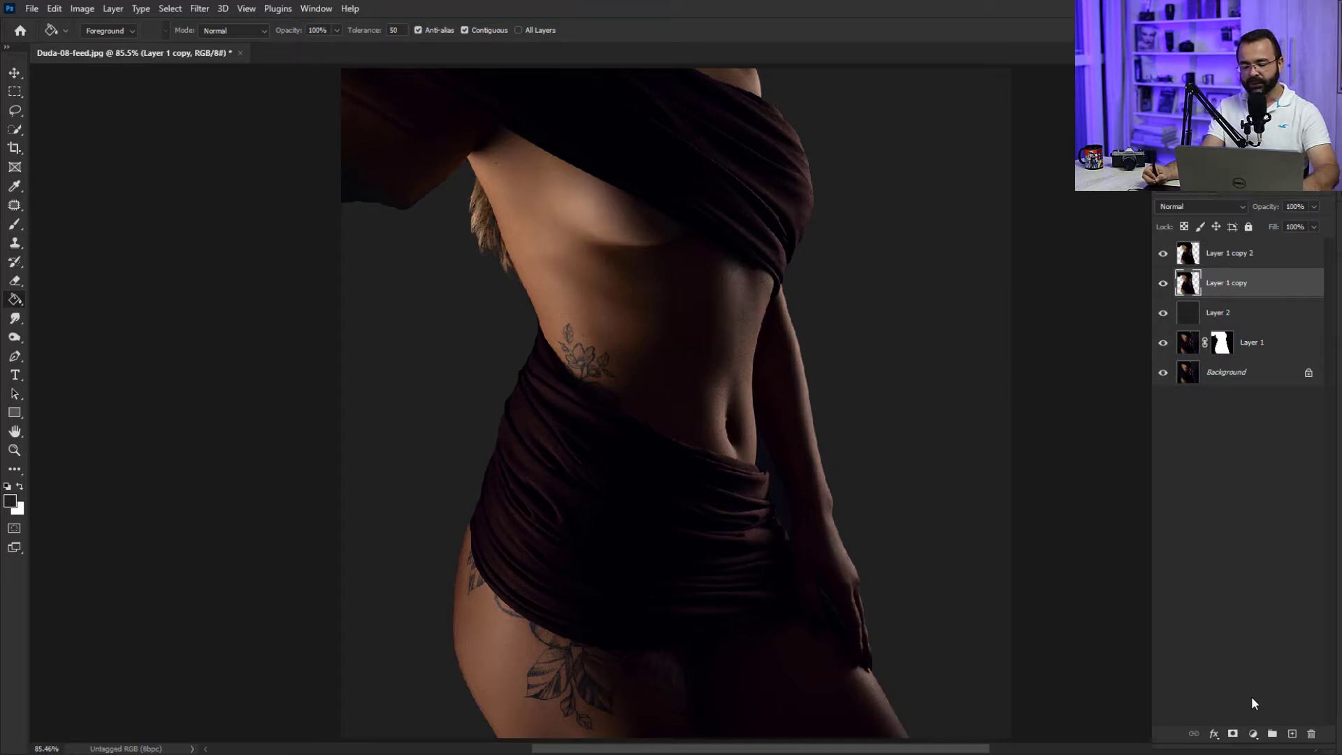
{"action": "left_click", "coordinate": [1233, 733], "text": "alt"}
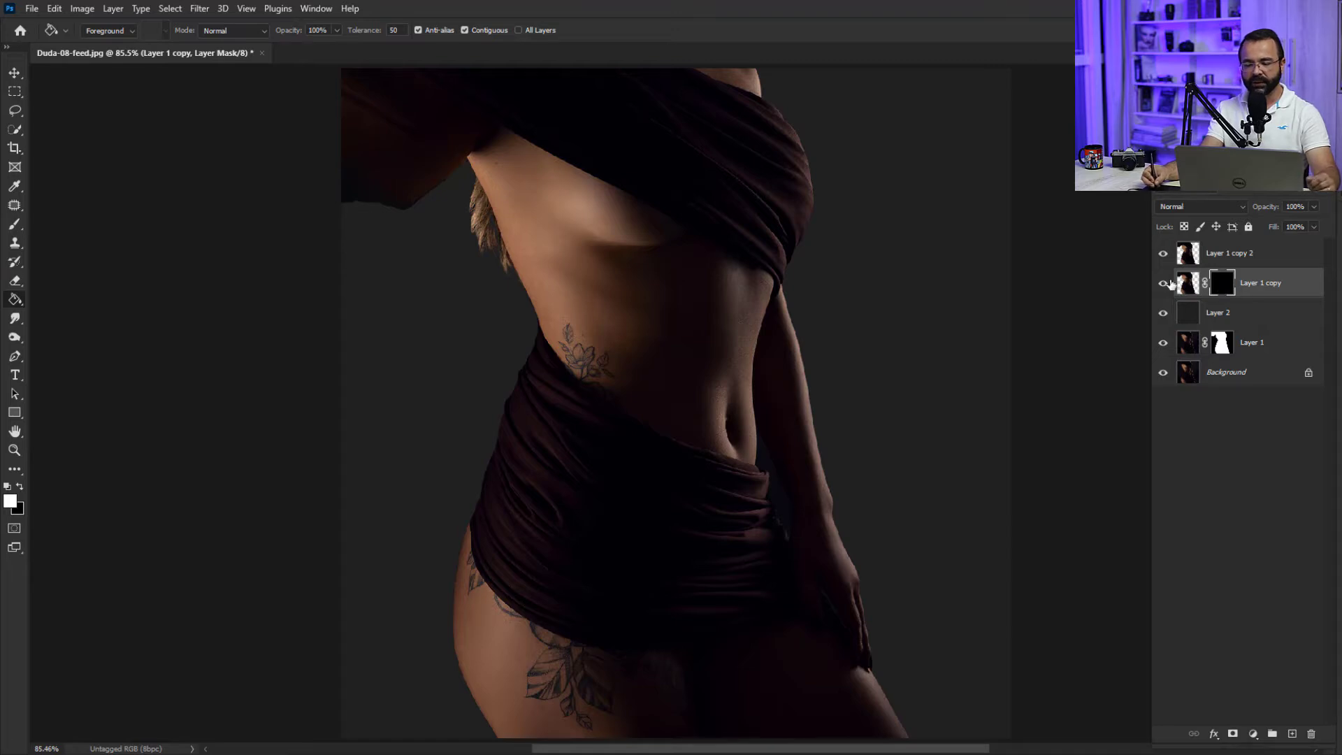
- Toggle the visibility of Layer 1 copy 2 to check the mask below, and add a white layer mask to it
{"action": "left_click", "coordinate": [1164, 256]}
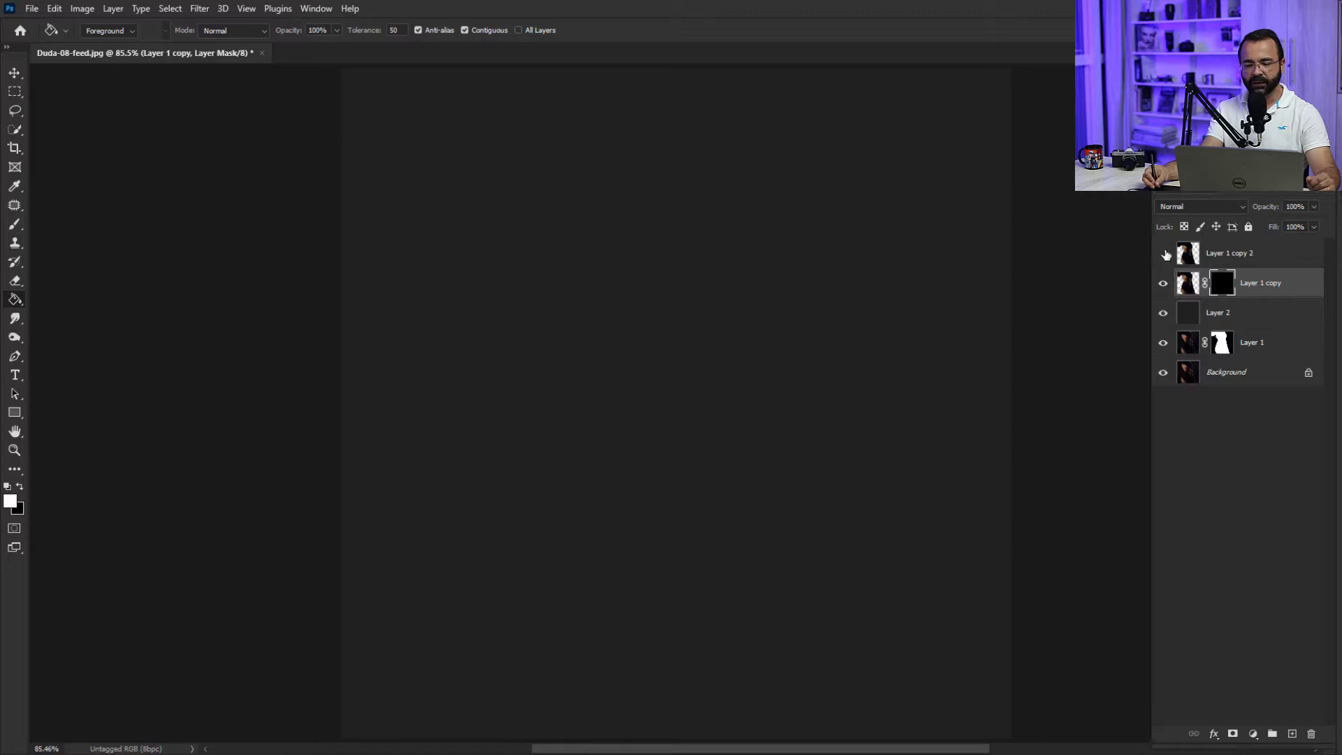
{"action": "left_click", "coordinate": [1164, 256]}
{"action": "left_click", "coordinate": [1187, 258]}
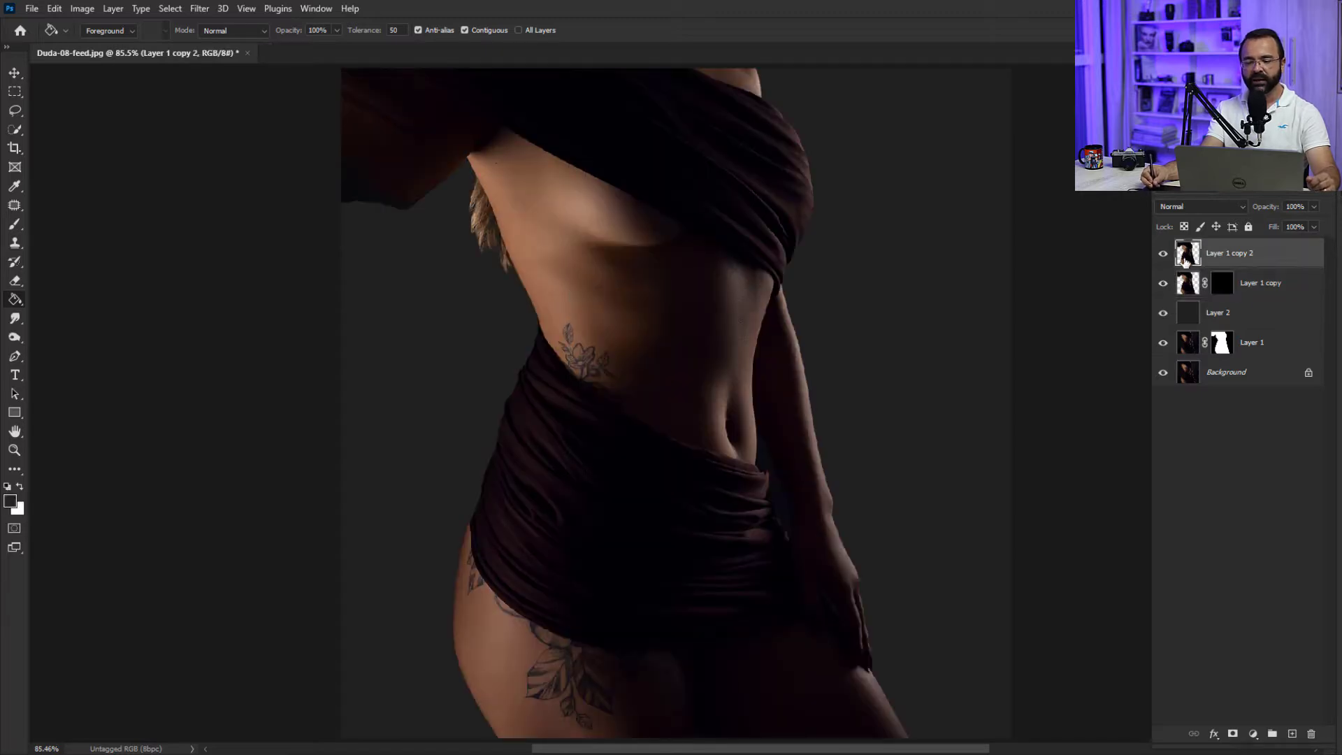
{"action": "left_click", "coordinate": [1232, 734]}
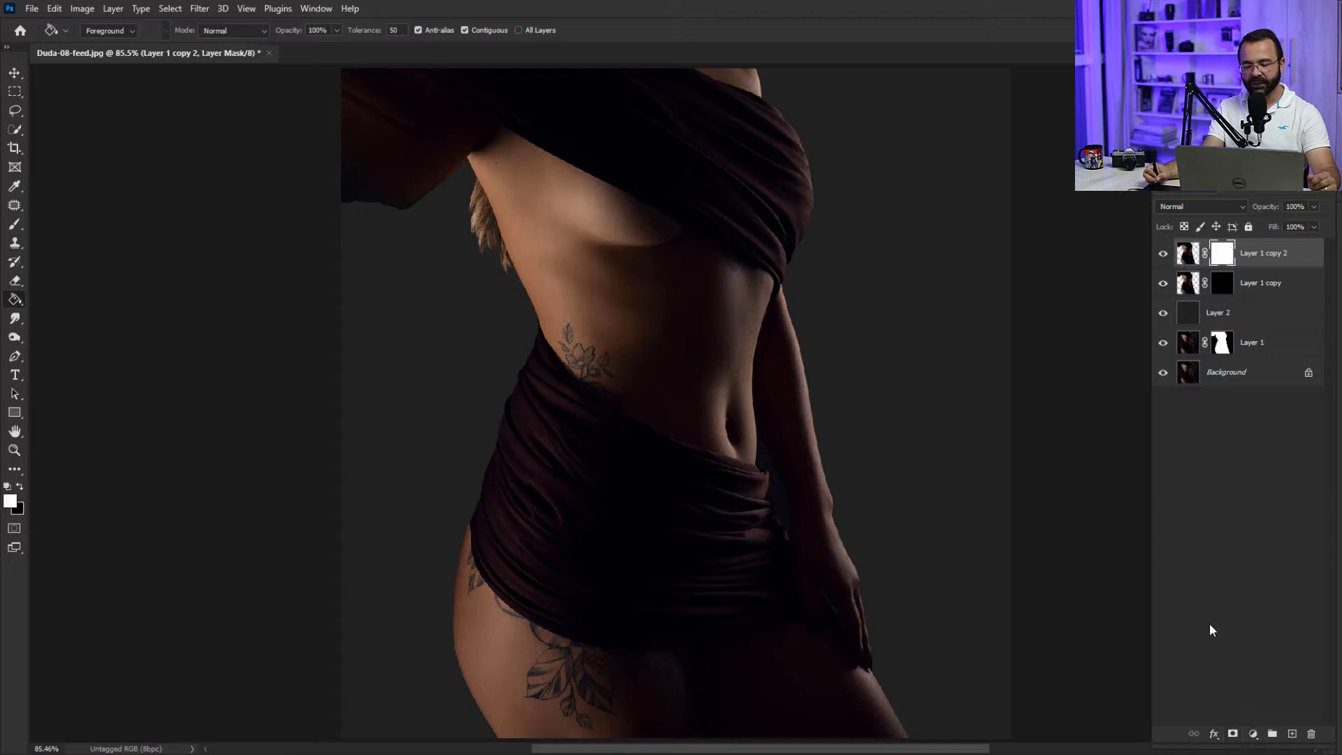
- Rename Layer 1 copy as "Efeito dispersao" and Layer 1 copy 2 as "corpo"
{"action": "double_click", "coordinate": [1258, 284]}
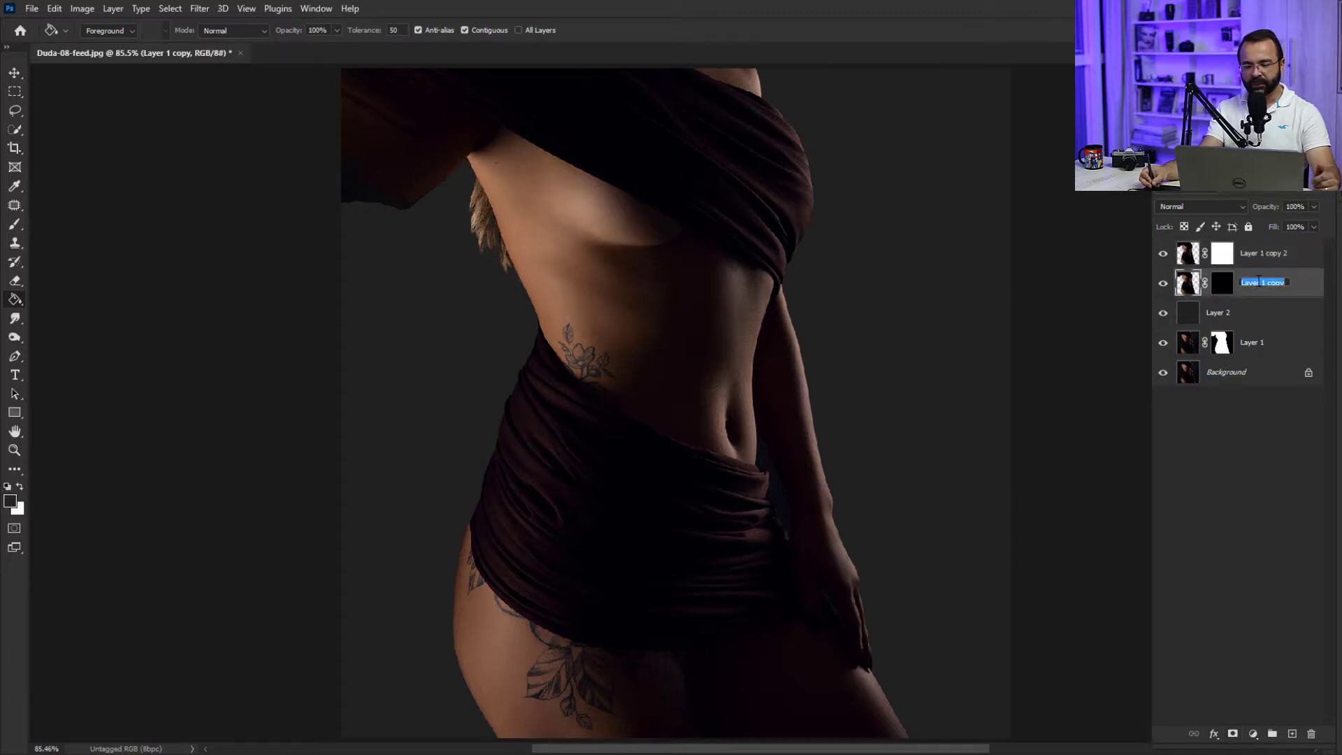
{"action": "type", "text": "Efeito dispersao"}
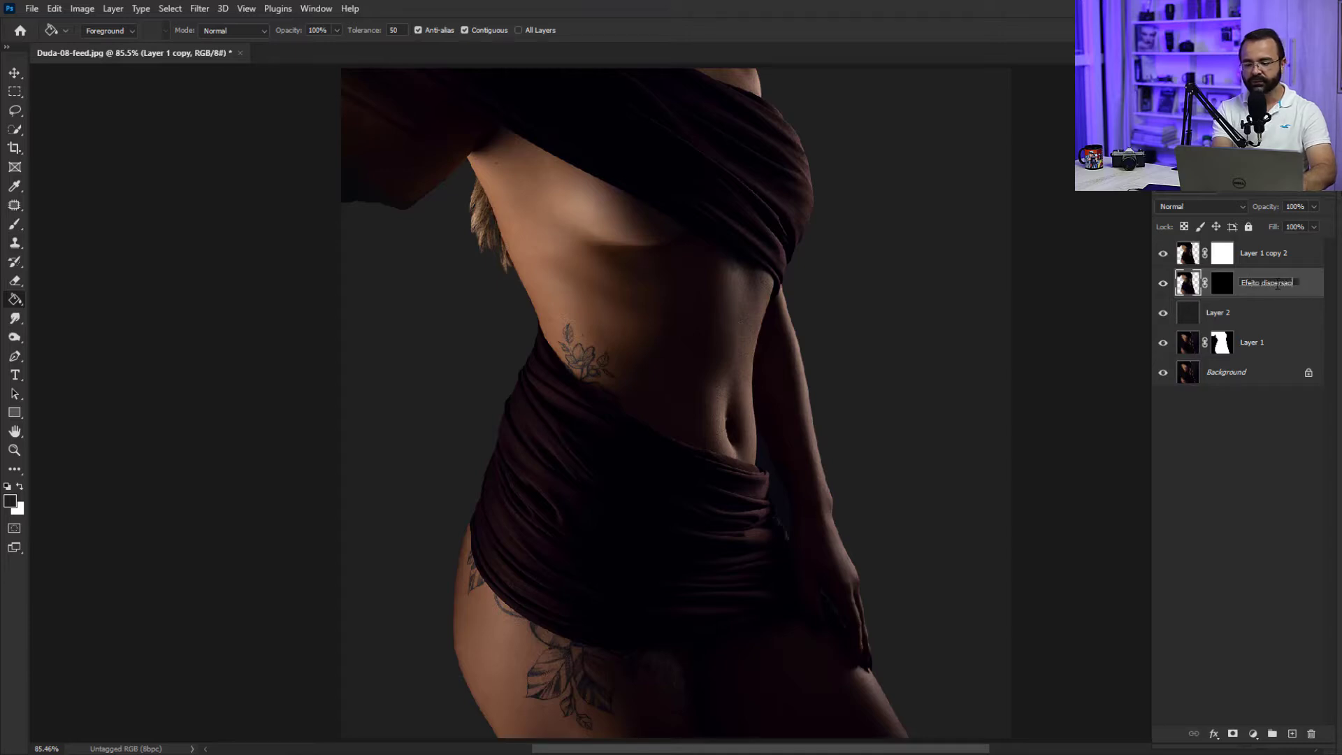
{"action": "key", "text": "Return"}
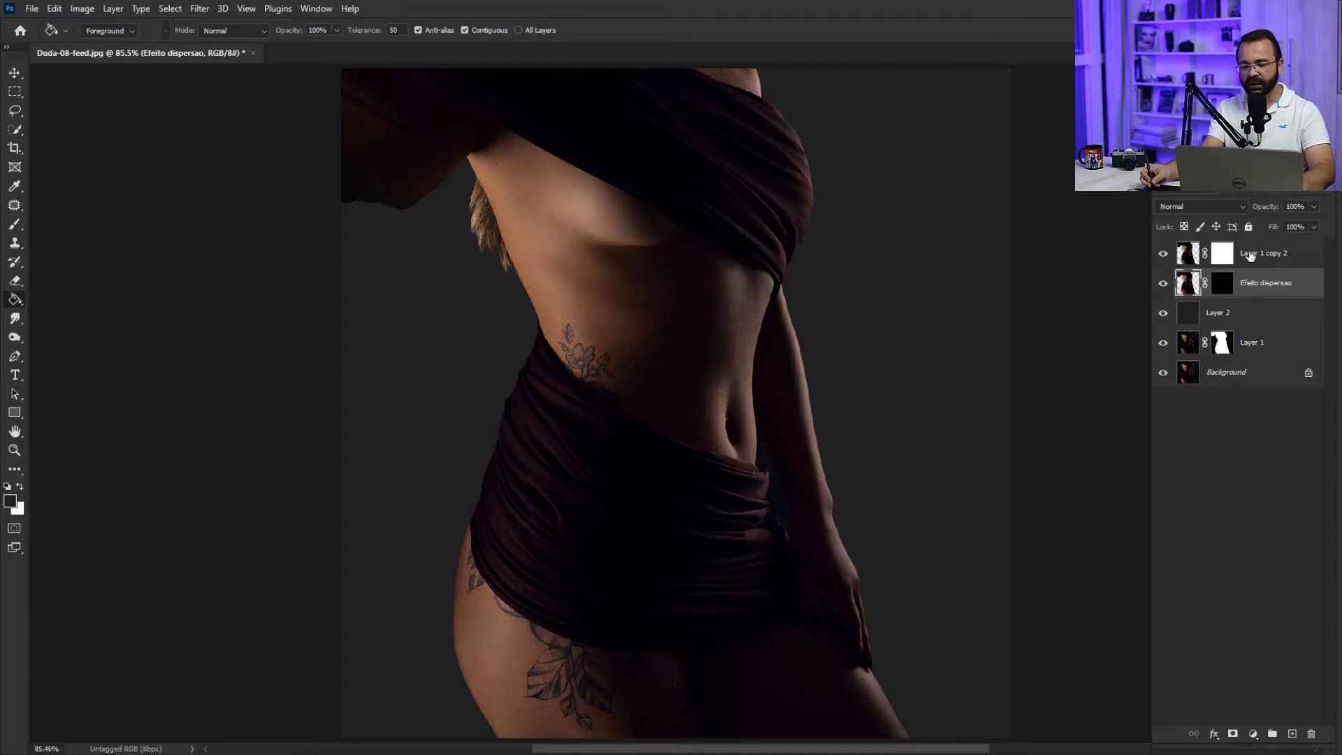
{"action": "left_click", "coordinate": [1260, 256]}
{"action": "double_click", "coordinate": [1269, 254]}
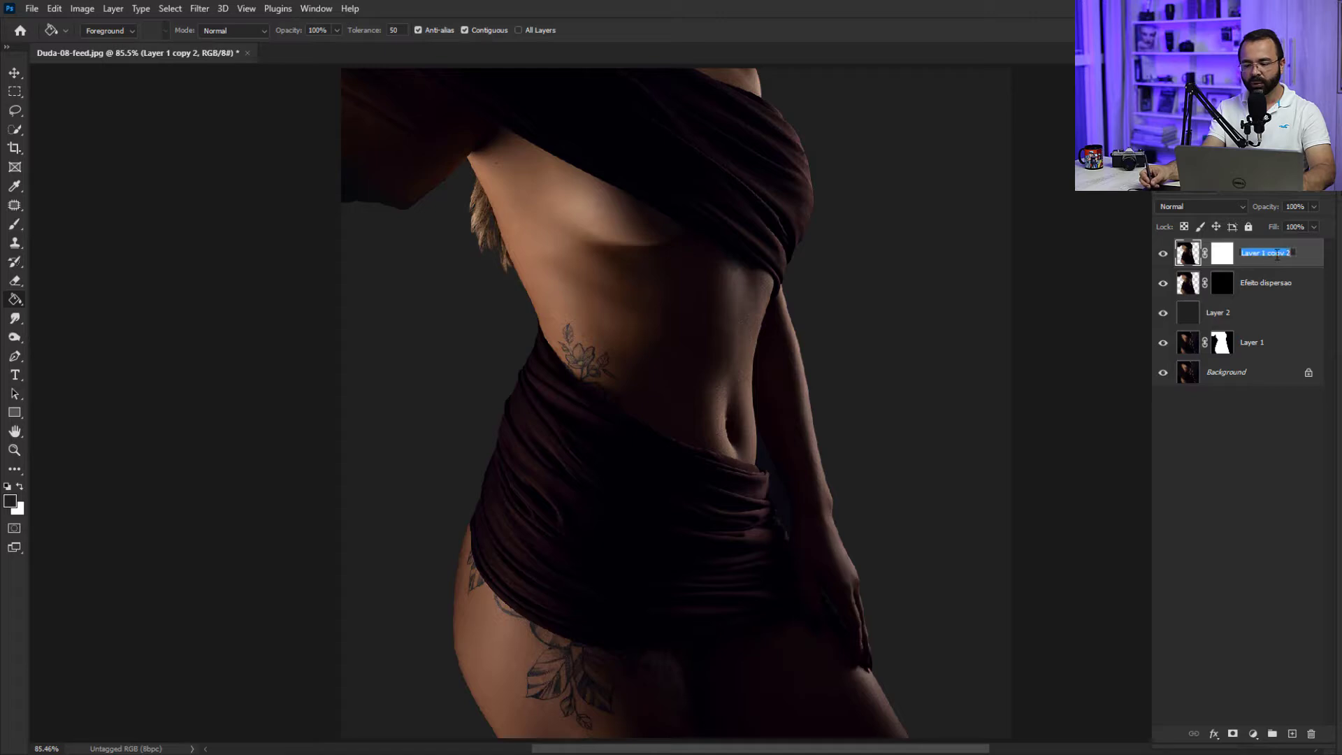
{"action": "type", "text": "corpo"}
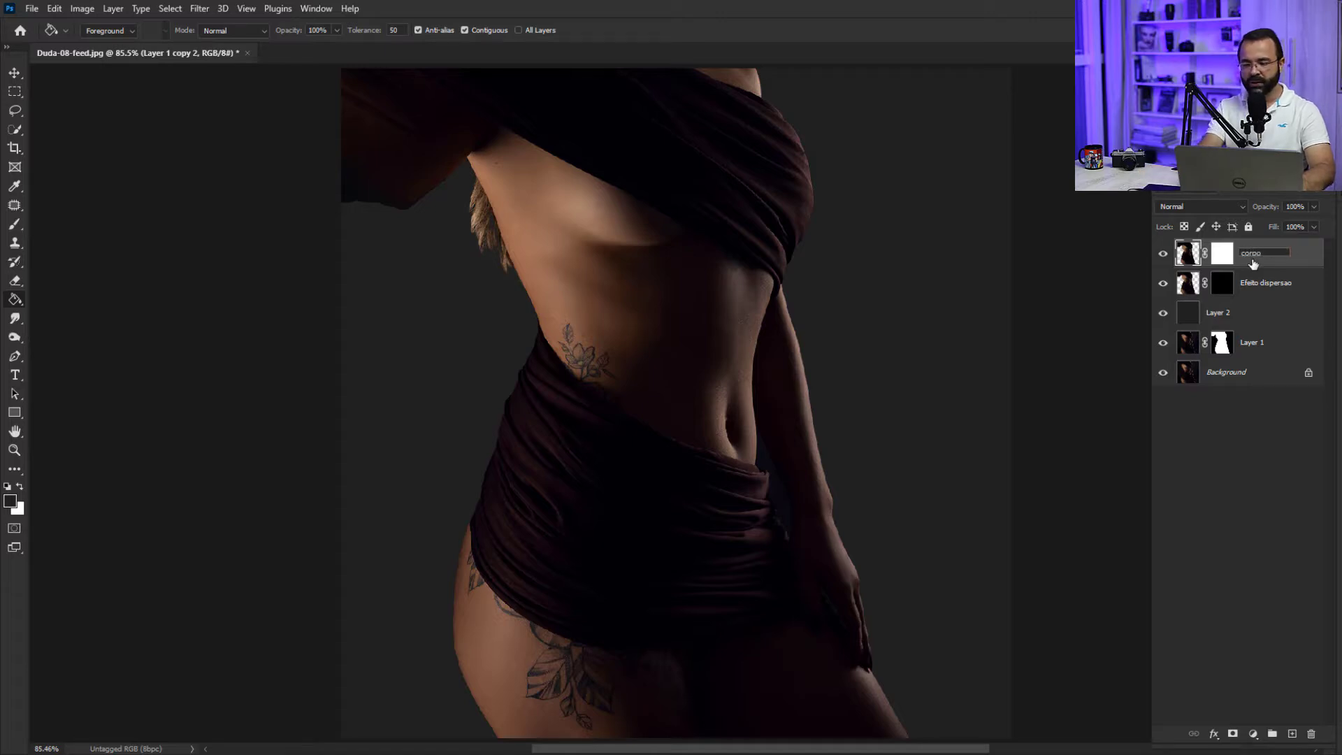
{"action": "key", "text": "Return"}
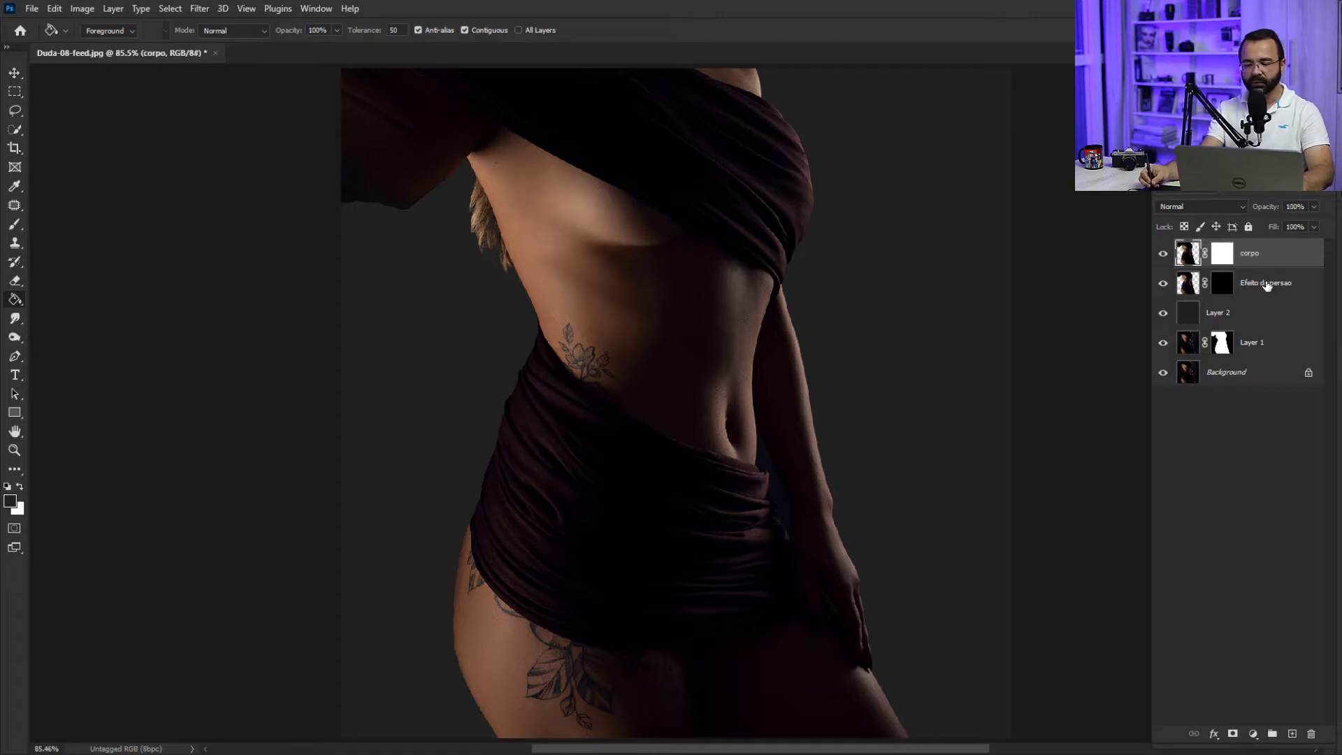
- Hide the corpo layer and invert the Efeito dispersao layer mask to white
{"action": "left_click", "coordinate": [1268, 285]}
{"action": "left_click", "coordinate": [1164, 256]}
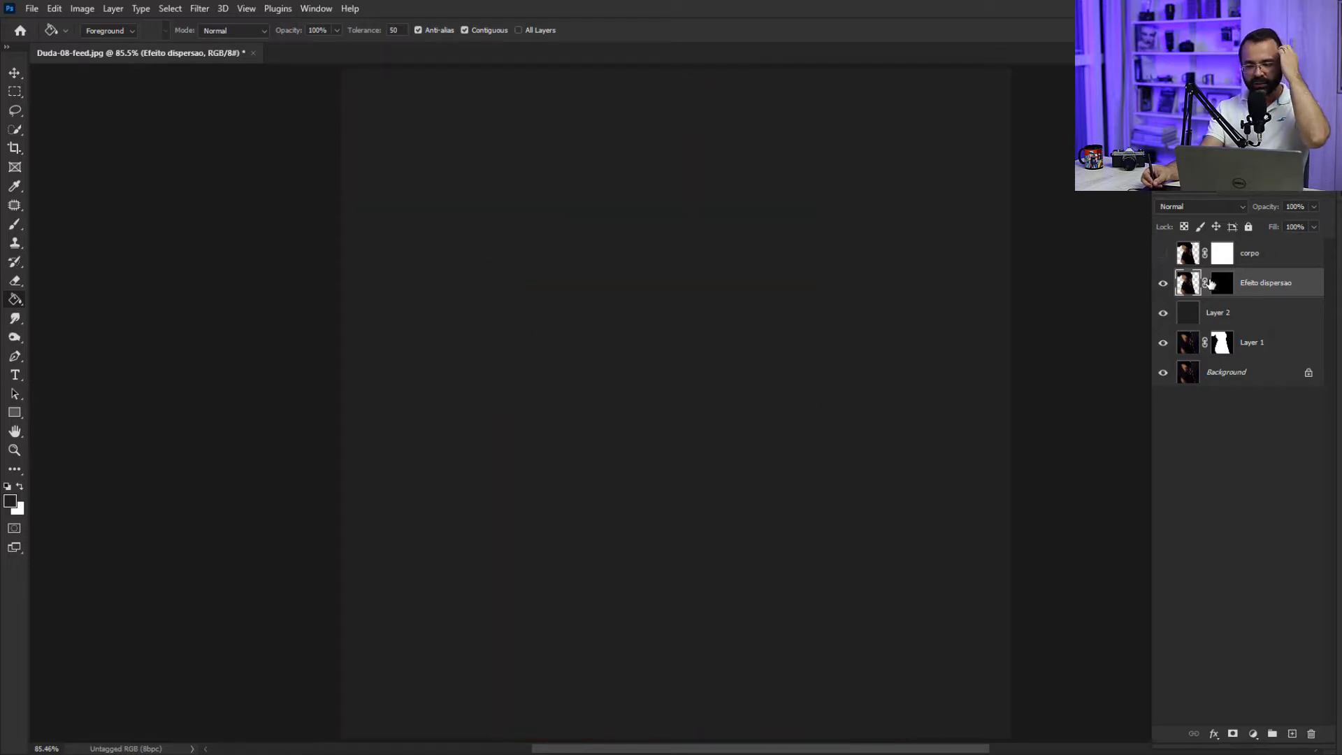
{"action": "left_click", "coordinate": [1222, 287]}
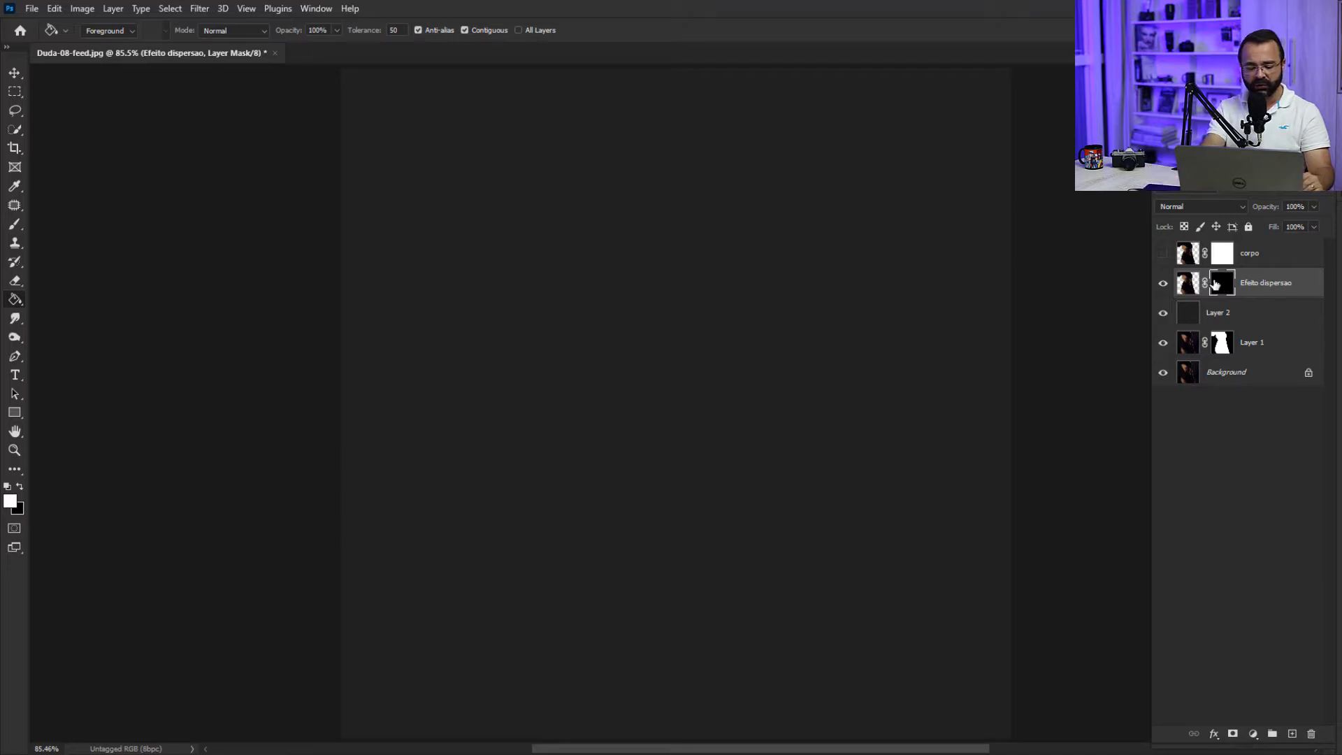
{"action": "key", "text": "ctrl+i"}
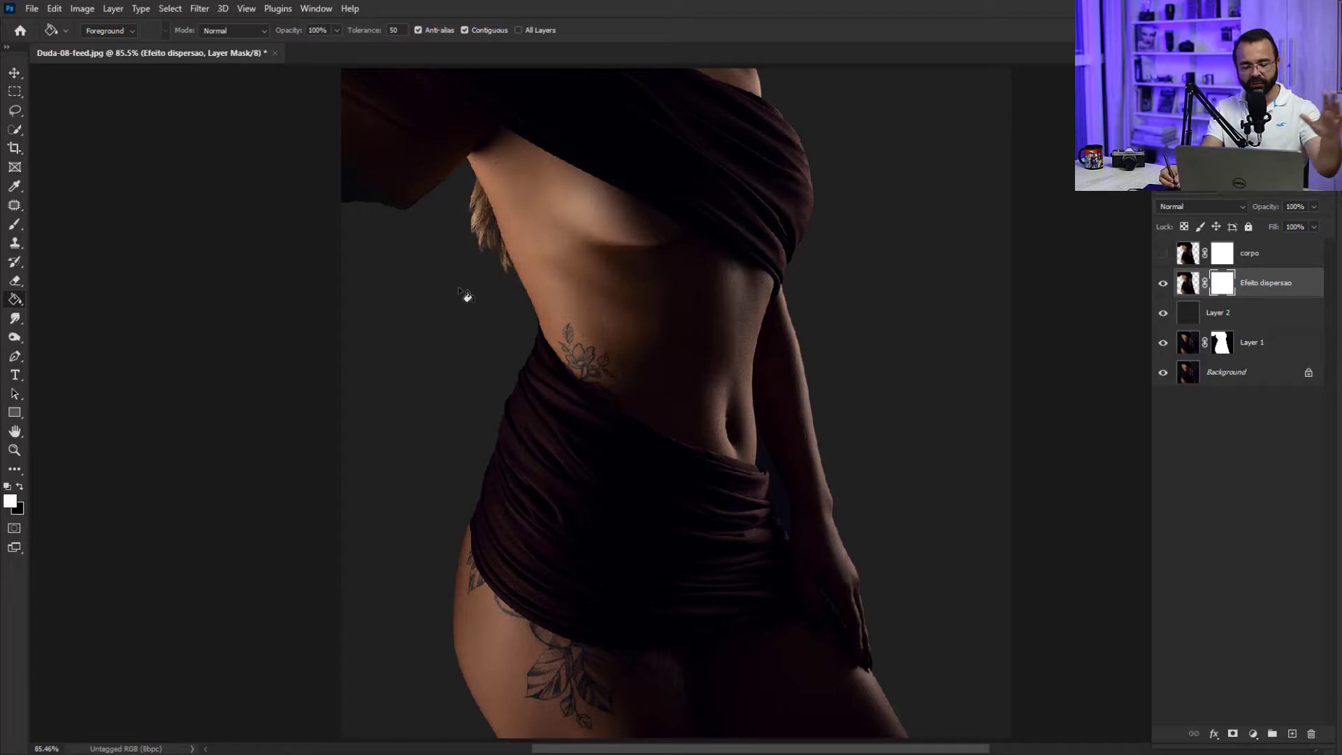
{"action": "left_click", "coordinate": [200, 10]}
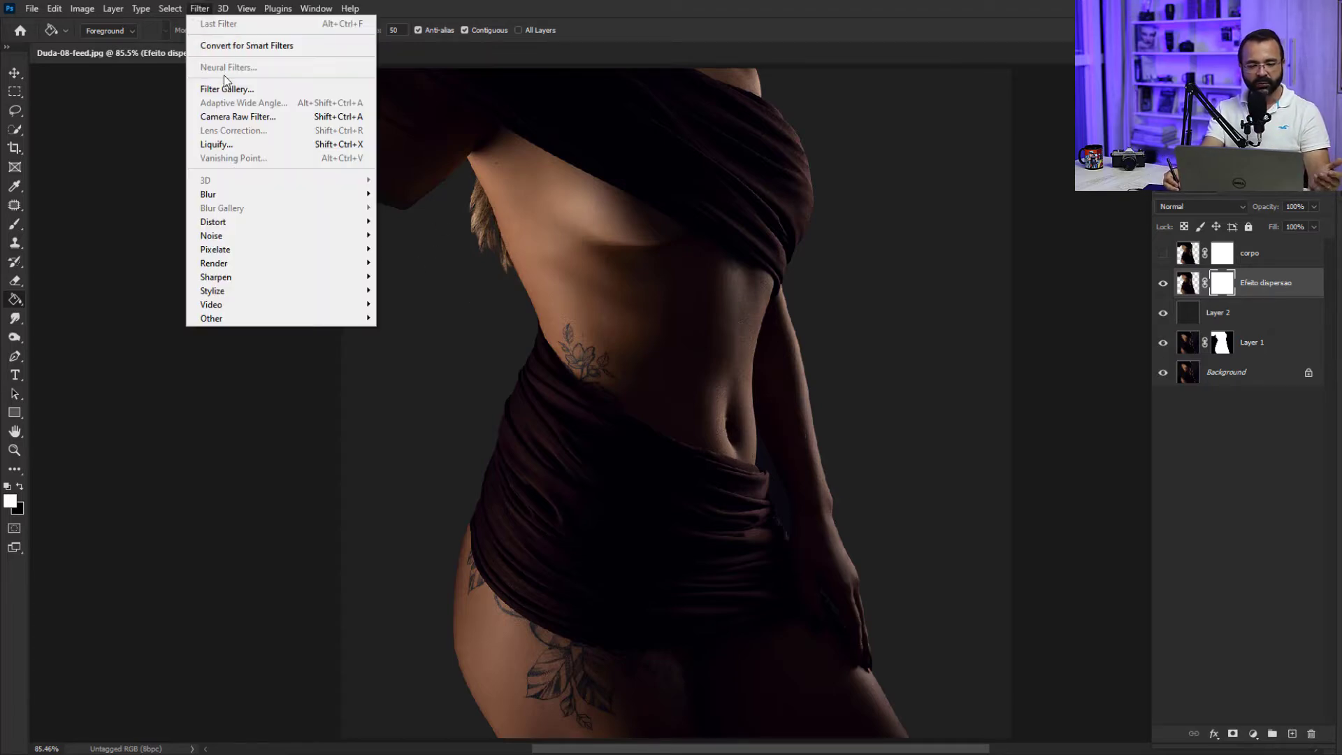
{"action": "left_click", "coordinate": [349, 147]}
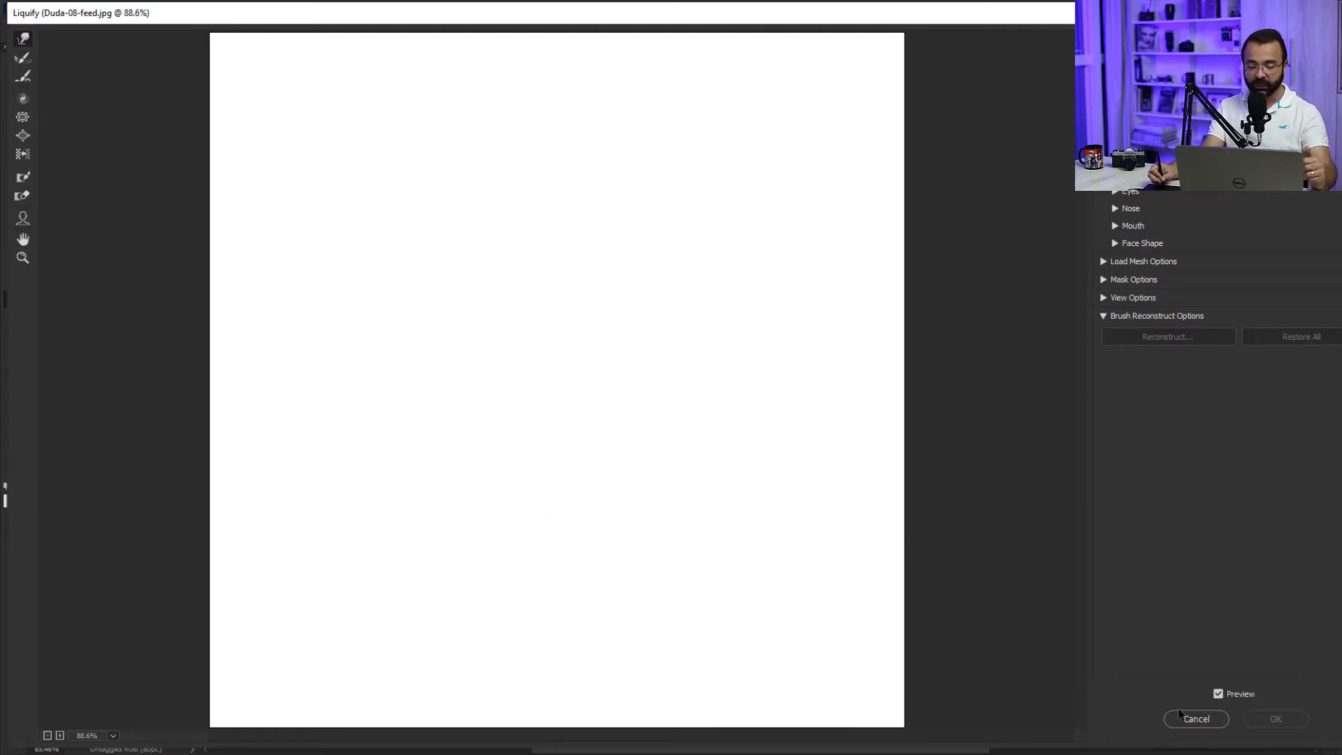
{"action": "left_click", "coordinate": [1193, 719]}
- Apply Liquify to the Efeito dispersao image rather than its mask, warping the woman's back, waist fabric and hip outward to the left
{"action": "left_click", "coordinate": [1185, 284]}
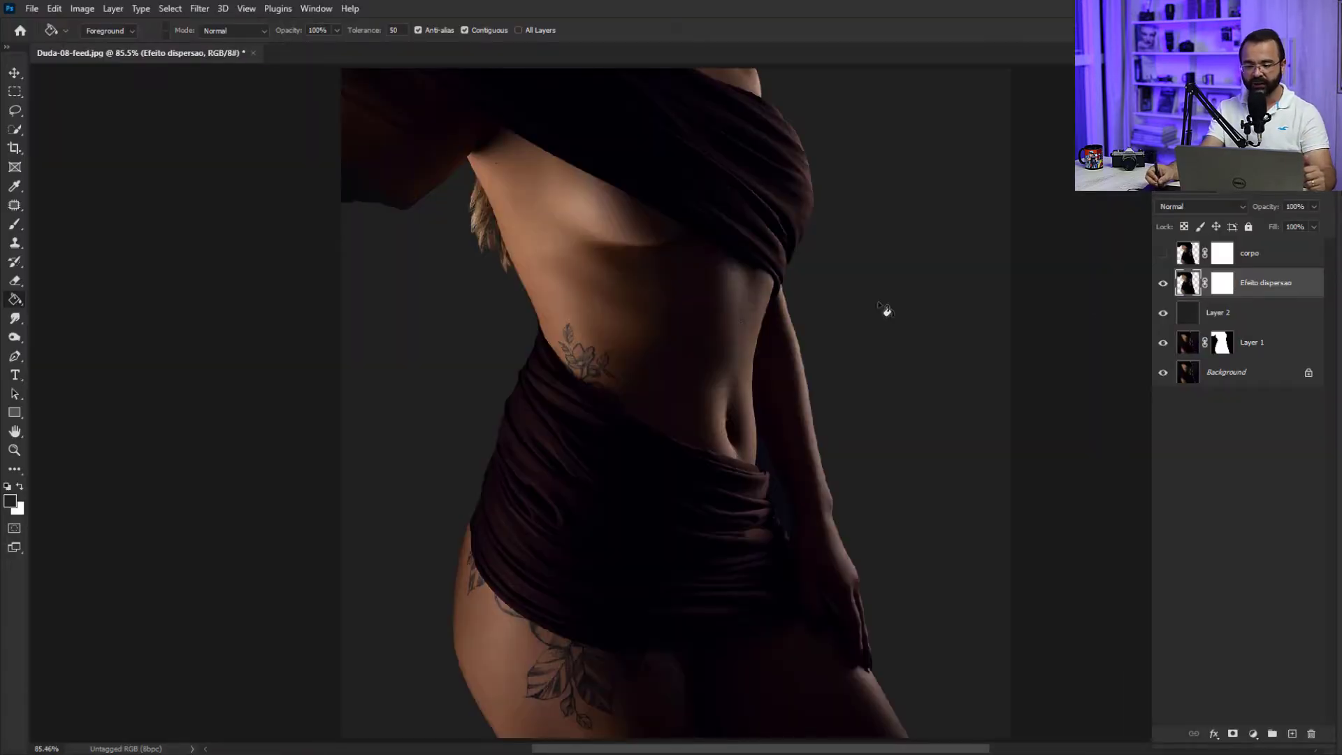
{"action": "left_click", "coordinate": [202, 10]}
{"action": "left_click", "coordinate": [256, 142]}
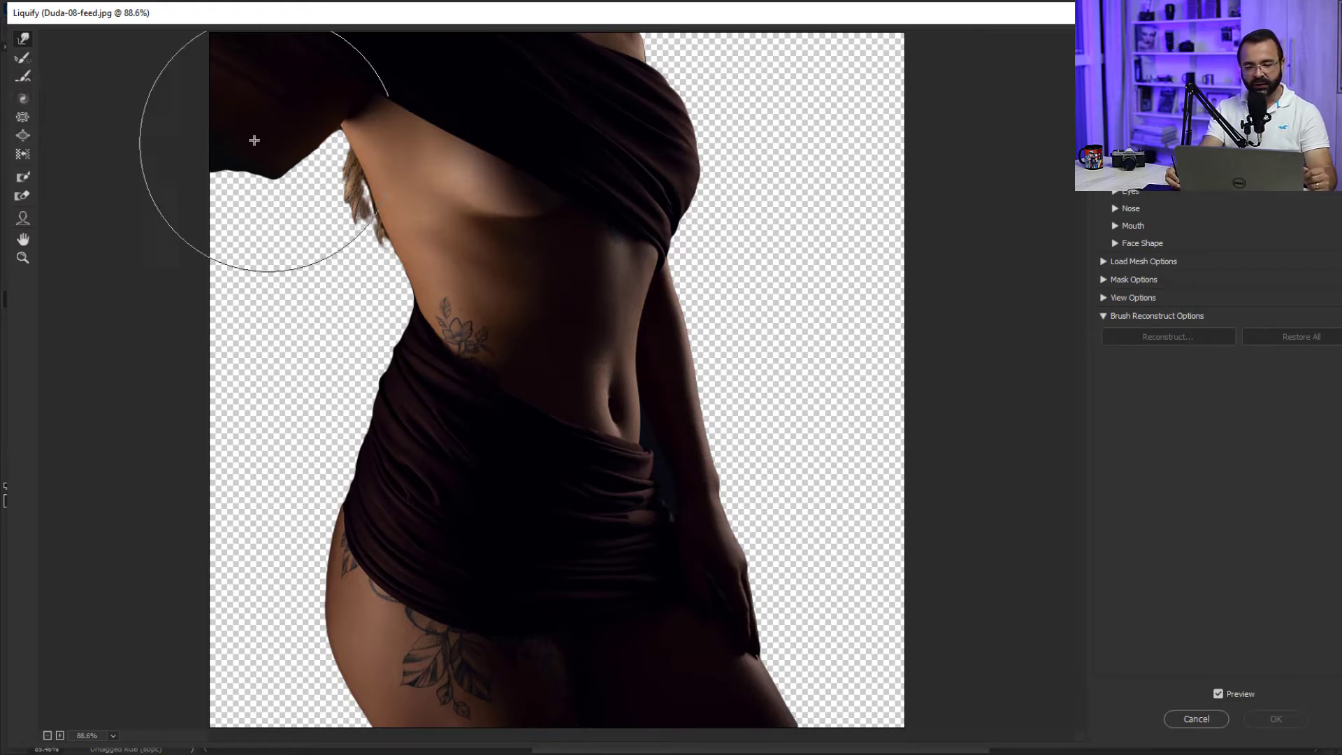
{"action": "mouse_move", "coordinate": [384, 245]}
{"action": "left_mouse_down"}
{"action": "mouse_move", "coordinate": [361, 181]}
{"action": "mouse_move", "coordinate": [182, 72]}
{"action": "left_mouse_up"}
{"action": "mouse_move", "coordinate": [380, 241]}
{"action": "left_mouse_down"}
{"action": "mouse_move", "coordinate": [289, 160]}
{"action": "mouse_move", "coordinate": [240, 134]}
{"action": "left_mouse_up"}
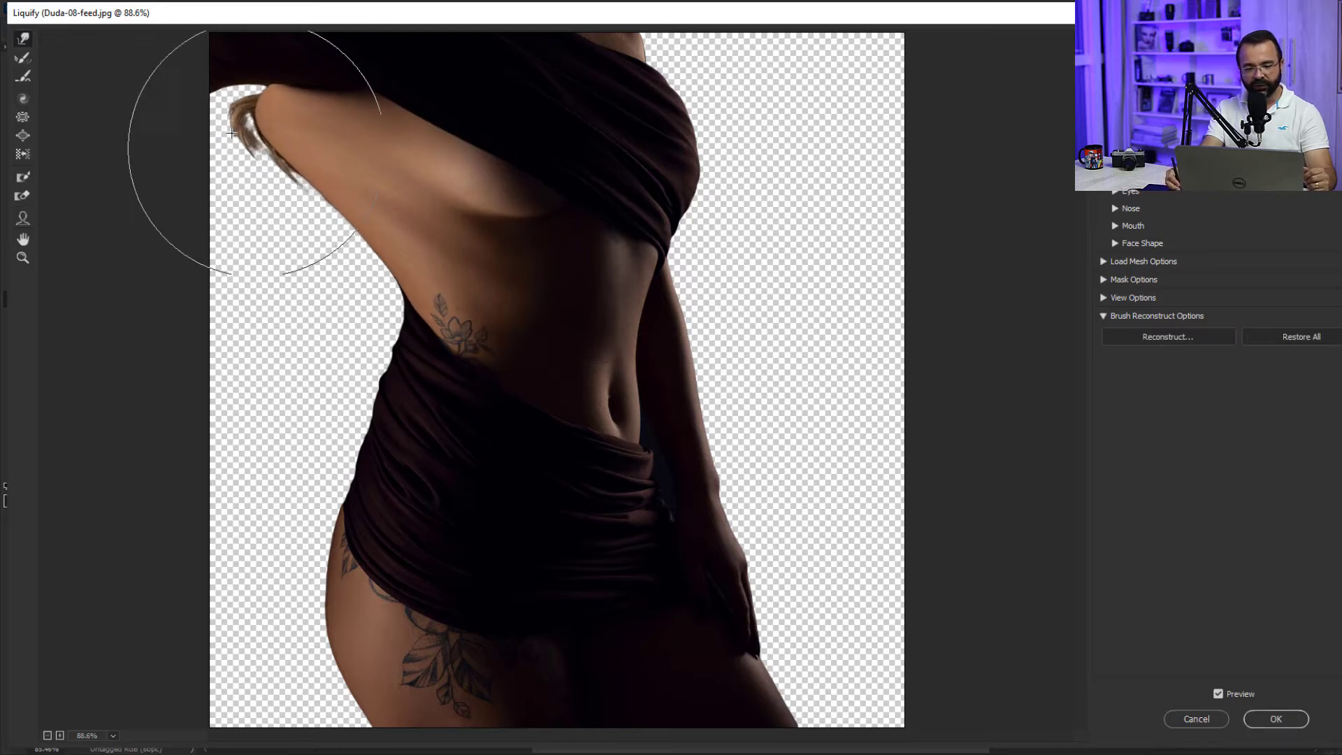
{"action": "mouse_move", "coordinate": [429, 390]}
{"action": "left_mouse_down"}
{"action": "mouse_move", "coordinate": [273, 213]}
{"action": "mouse_move", "coordinate": [224, 192]}
{"action": "left_mouse_up"}
{"action": "left_click_drag", "start_coordinate": [391, 328], "coordinate": [167, 168]}
{"action": "left_click_drag", "start_coordinate": [401, 417], "coordinate": [174, 264]}
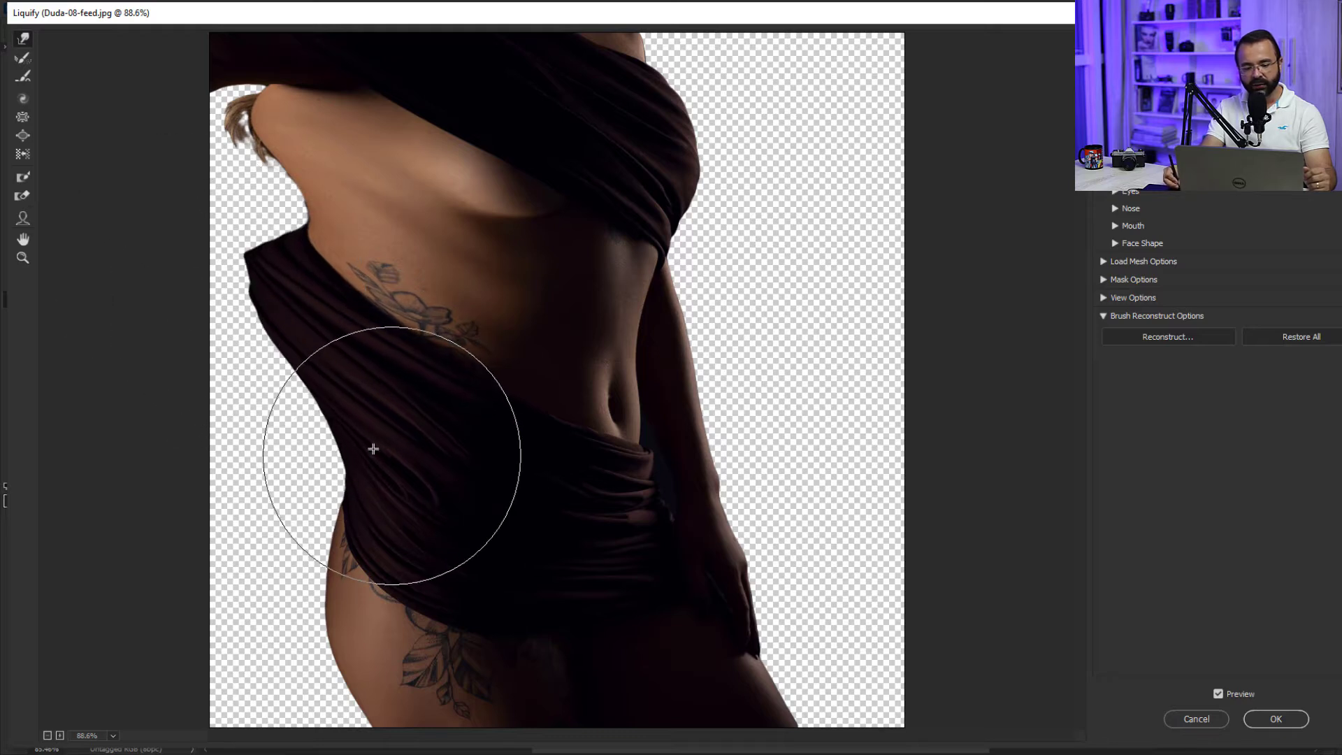
{"action": "left_click_drag", "start_coordinate": [392, 449], "coordinate": [153, 324]}
{"action": "left_click_drag", "start_coordinate": [360, 524], "coordinate": [159, 358]}
{"action": "left_click_drag", "start_coordinate": [354, 509], "coordinate": [301, 493]}
{"action": "mouse_move", "coordinate": [345, 580]}
{"action": "left_mouse_down"}
{"action": "mouse_move", "coordinate": [253, 561]}
{"action": "mouse_move", "coordinate": [110, 470]}
{"action": "left_mouse_up"}
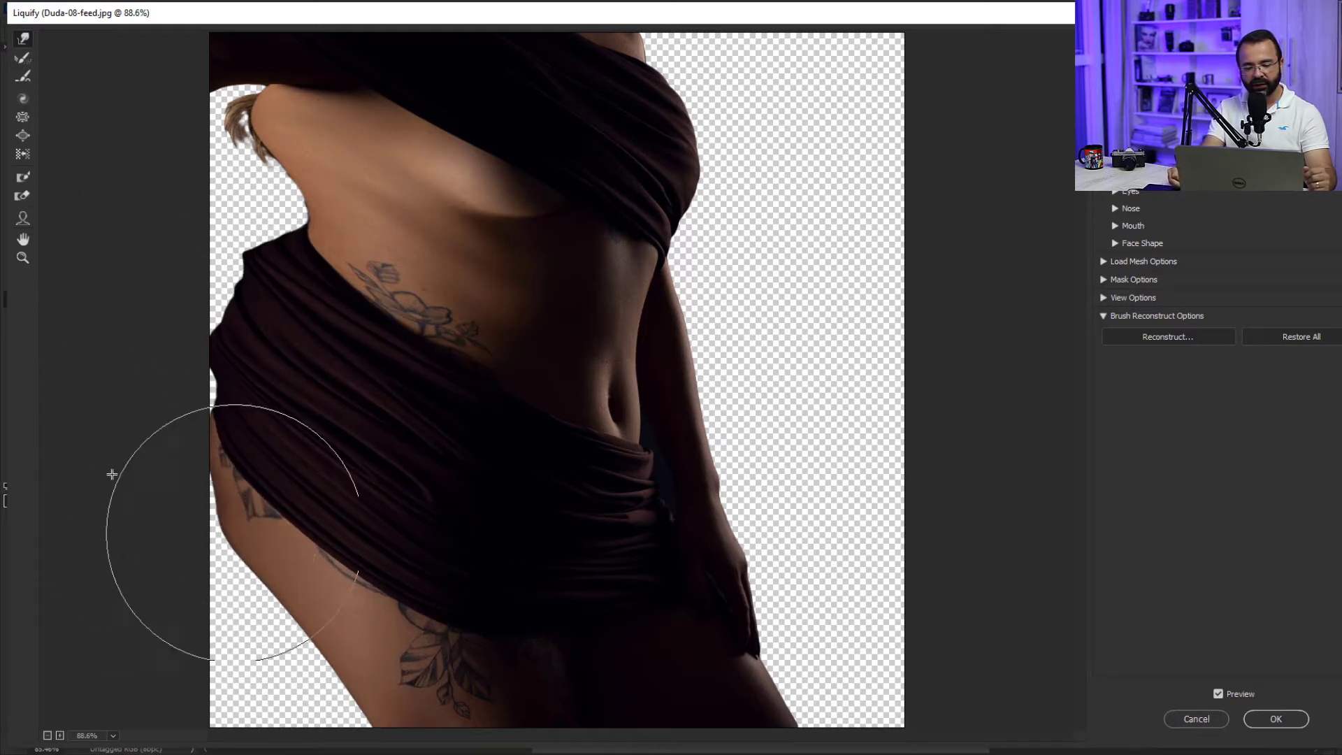
- Stretch the woman's back, torso, skirt and thigh out past the canvas's left edge in Liquify and apply the warp
{"action": "left_click_drag", "start_coordinate": [249, 470], "coordinate": [129, 422]}
{"action": "mouse_move", "coordinate": [348, 353]}
{"action": "left_mouse_down"}
{"action": "mouse_move", "coordinate": [198, 258]}
{"action": "mouse_move", "coordinate": [130, 251]}
{"action": "left_mouse_up"}
{"action": "left_click_drag", "start_coordinate": [335, 256], "coordinate": [174, 209]}
{"action": "left_click_drag", "start_coordinate": [293, 199], "coordinate": [200, 136]}
{"action": "left_click_drag", "start_coordinate": [363, 140], "coordinate": [203, 69]}
{"action": "left_click_drag", "start_coordinate": [336, 112], "coordinate": [189, 36]}
{"action": "left_click_drag", "start_coordinate": [287, 366], "coordinate": [191, 231]}
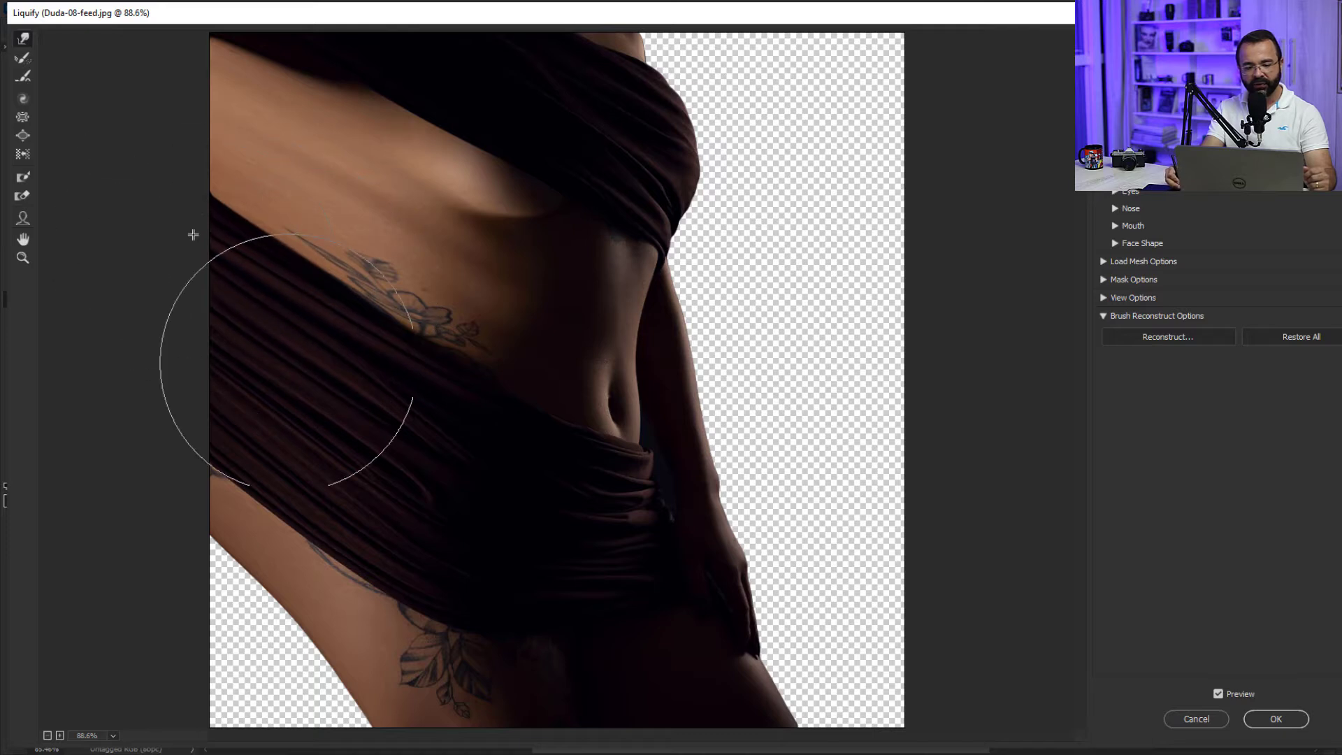
{"action": "left_click_drag", "start_coordinate": [315, 533], "coordinate": [209, 411]}
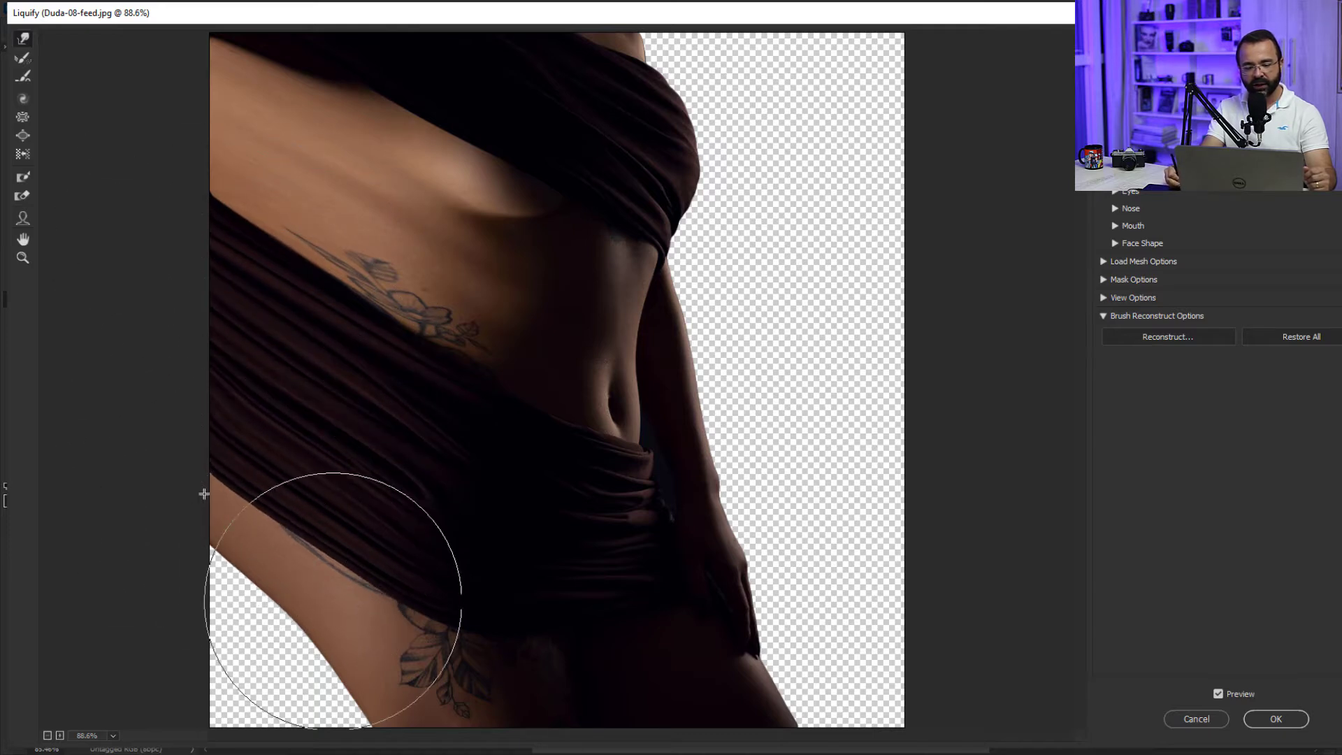
{"action": "left_click_drag", "start_coordinate": [299, 599], "coordinate": [228, 544]}
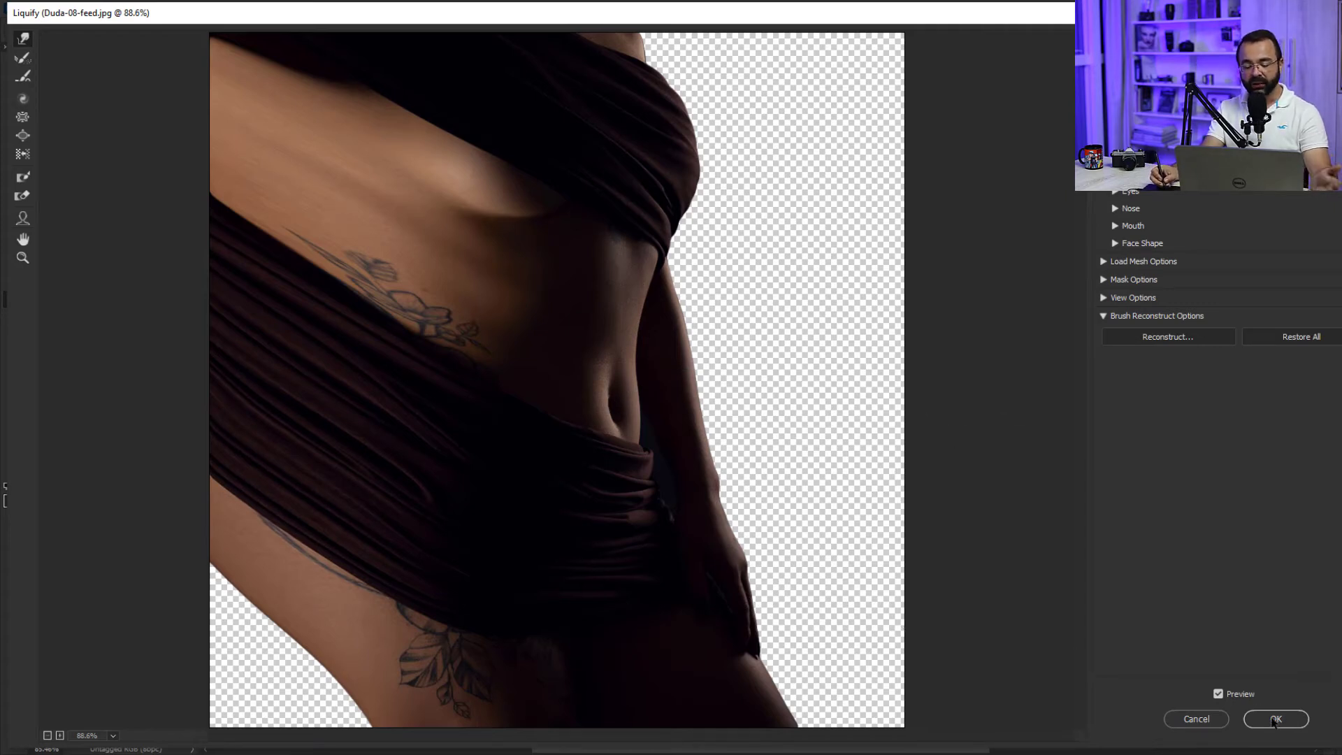
{"action": "left_click", "coordinate": [1273, 722]}
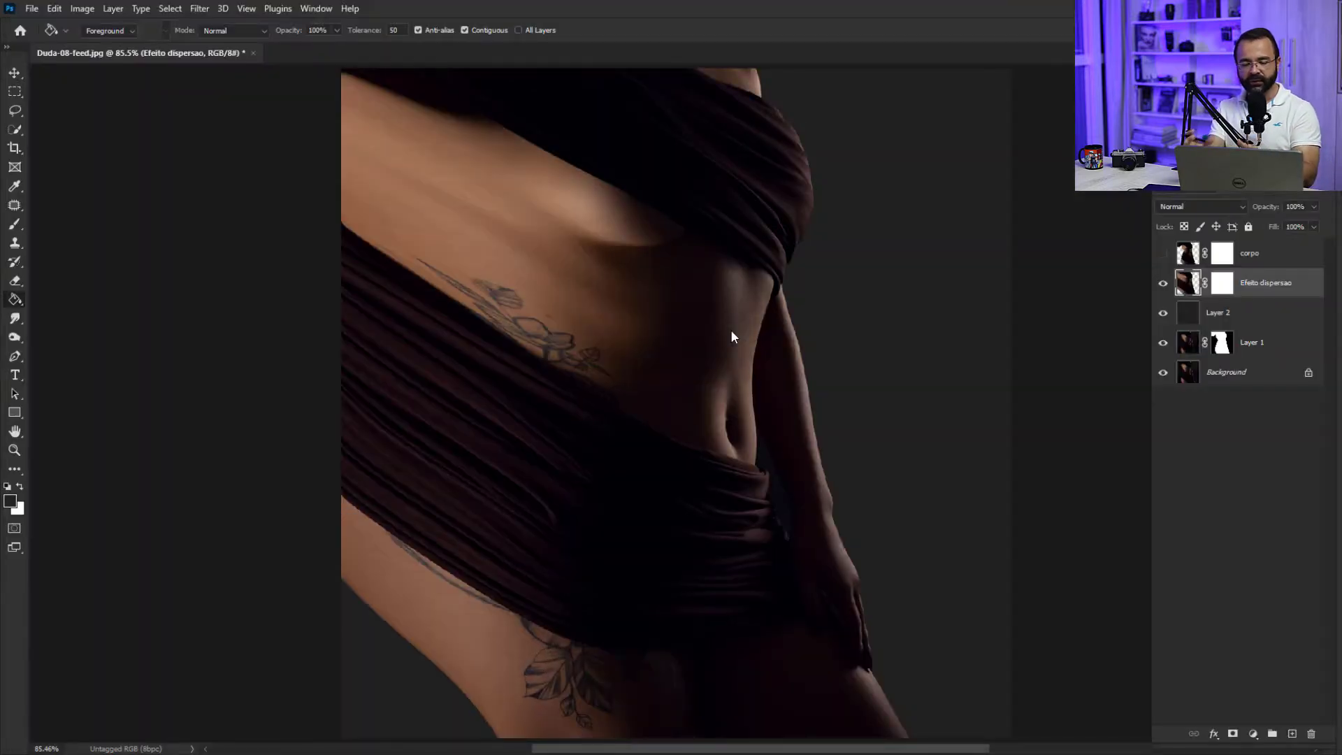
- Invert the Efeito dispersao layer mask to black and show the corpo layer again
{"action": "left_click", "coordinate": [1227, 284]}
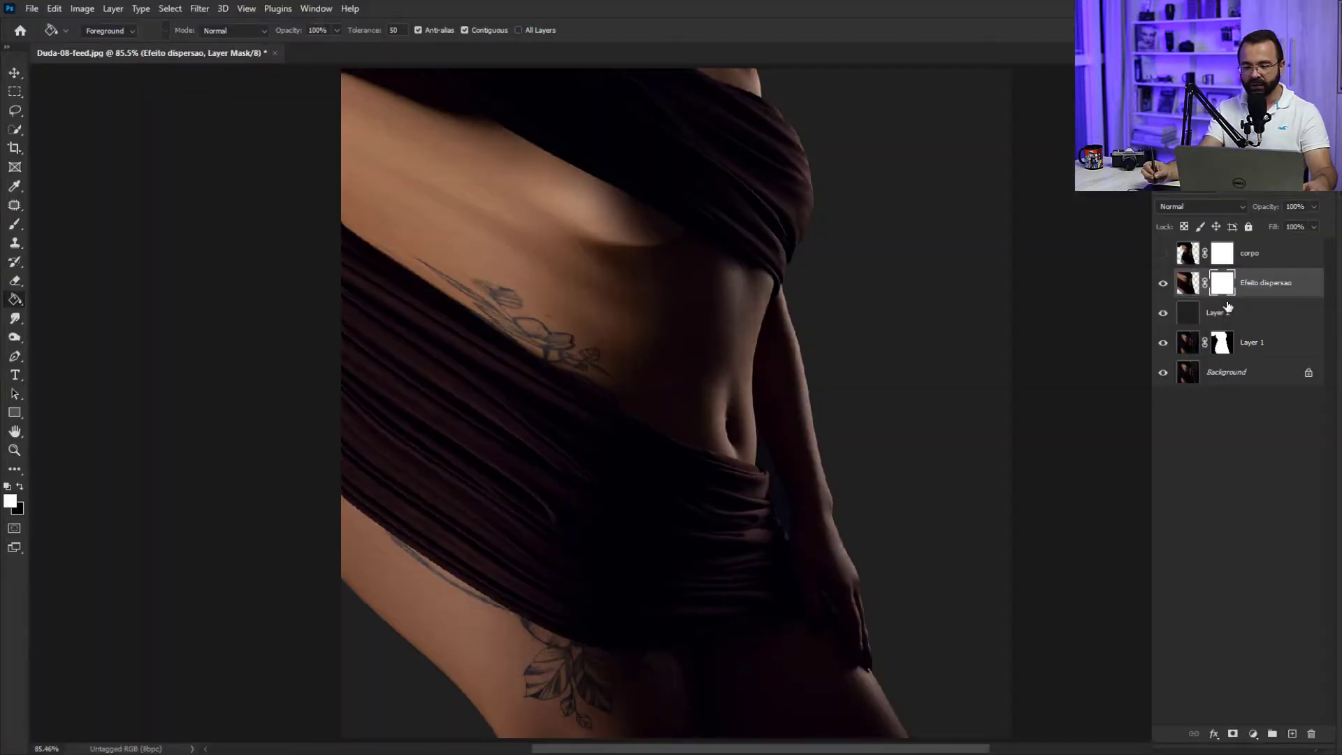
{"action": "key", "text": "ctrl+i"}
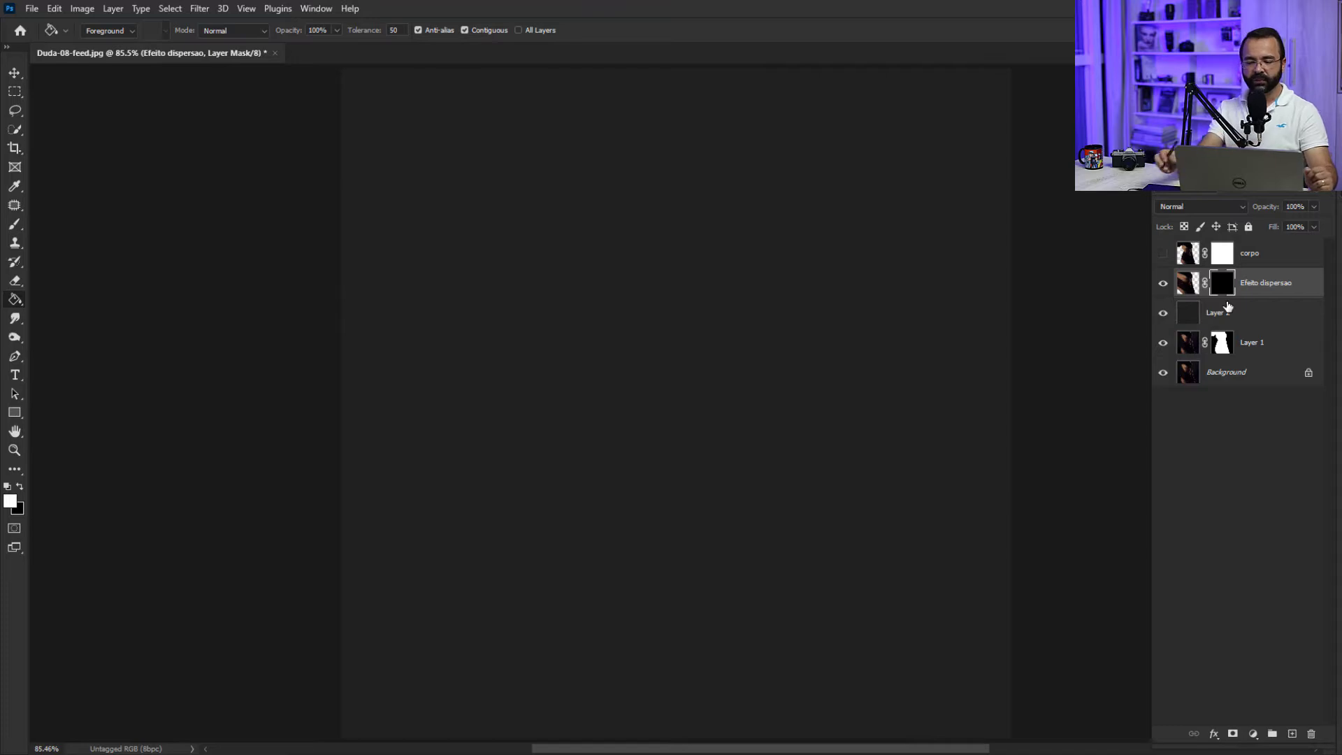
{"action": "left_click", "coordinate": [1161, 254]}
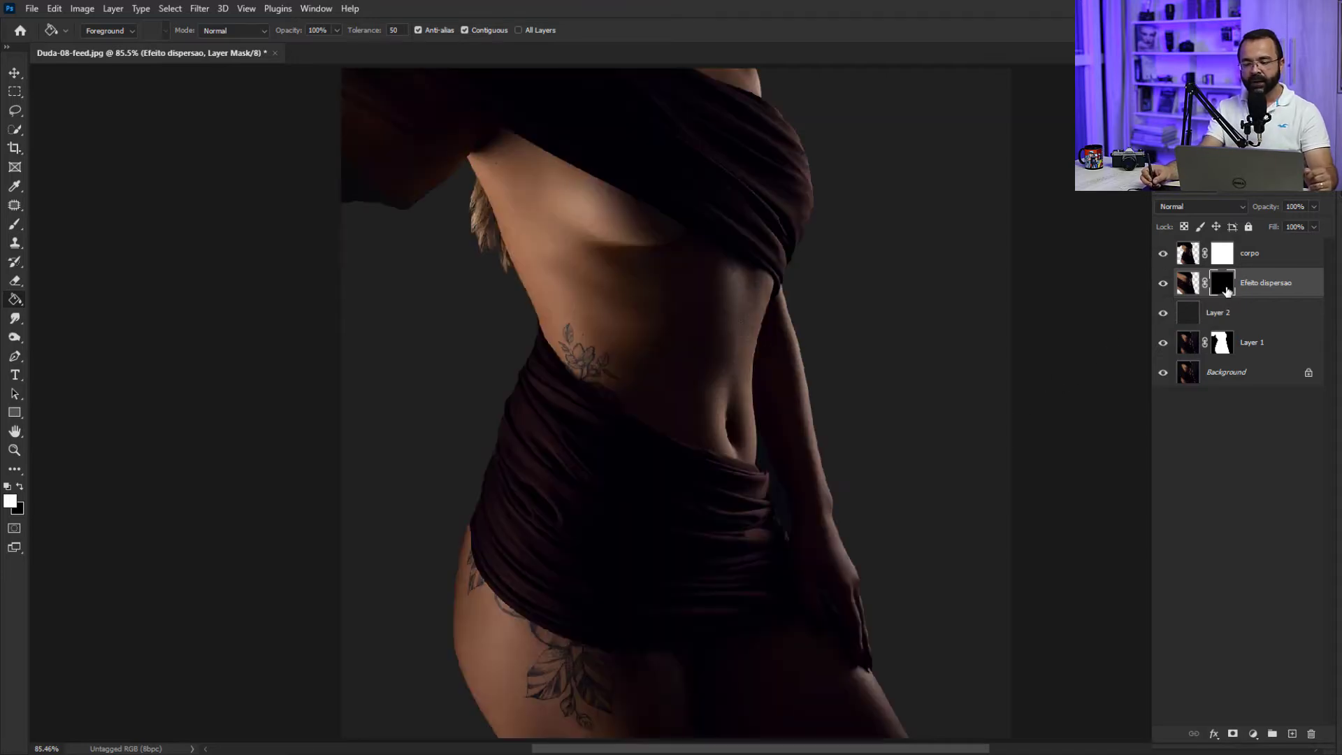
- Target the corpo layer mask and choose the 002_Explosion brush with black as the foreground colour
{"action": "left_click", "coordinate": [1225, 260]}
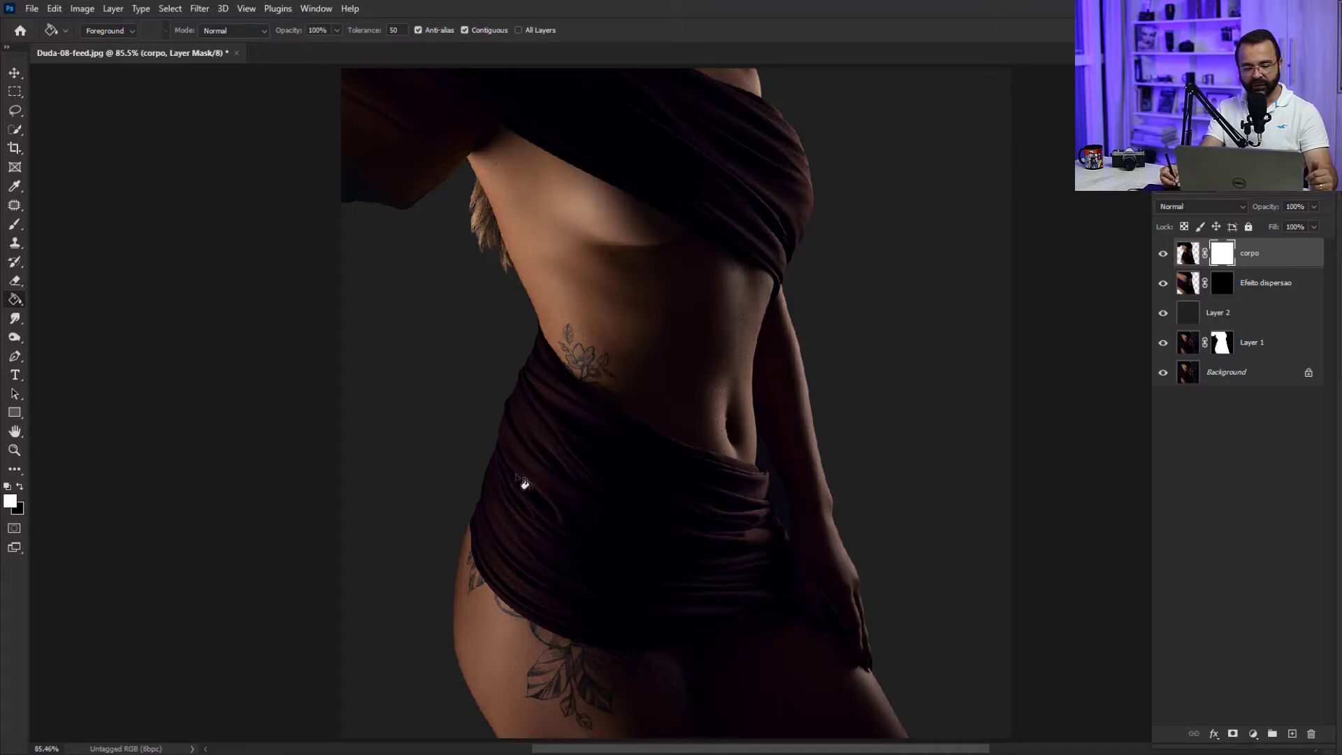
{"action": "left_click", "coordinate": [15, 224]}
{"action": "left_click", "coordinate": [19, 486]}
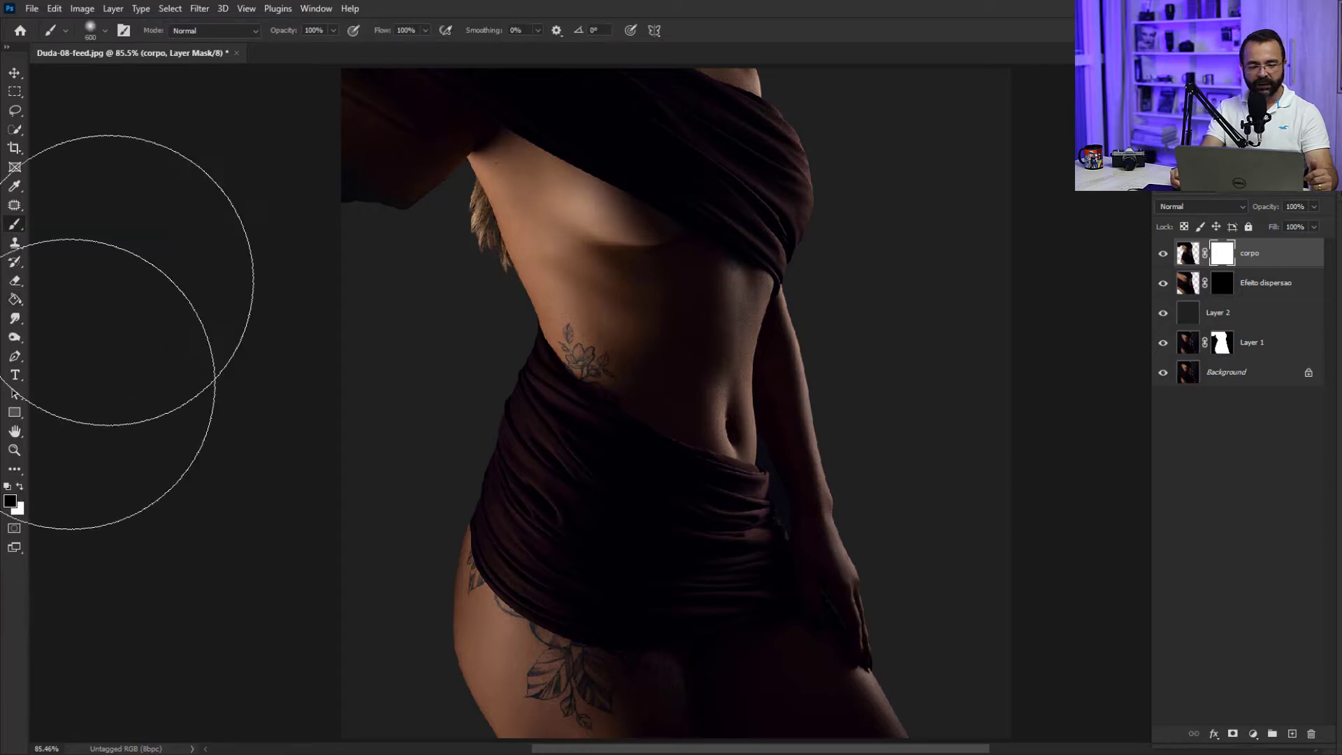
{"action": "left_click", "coordinate": [104, 31]}
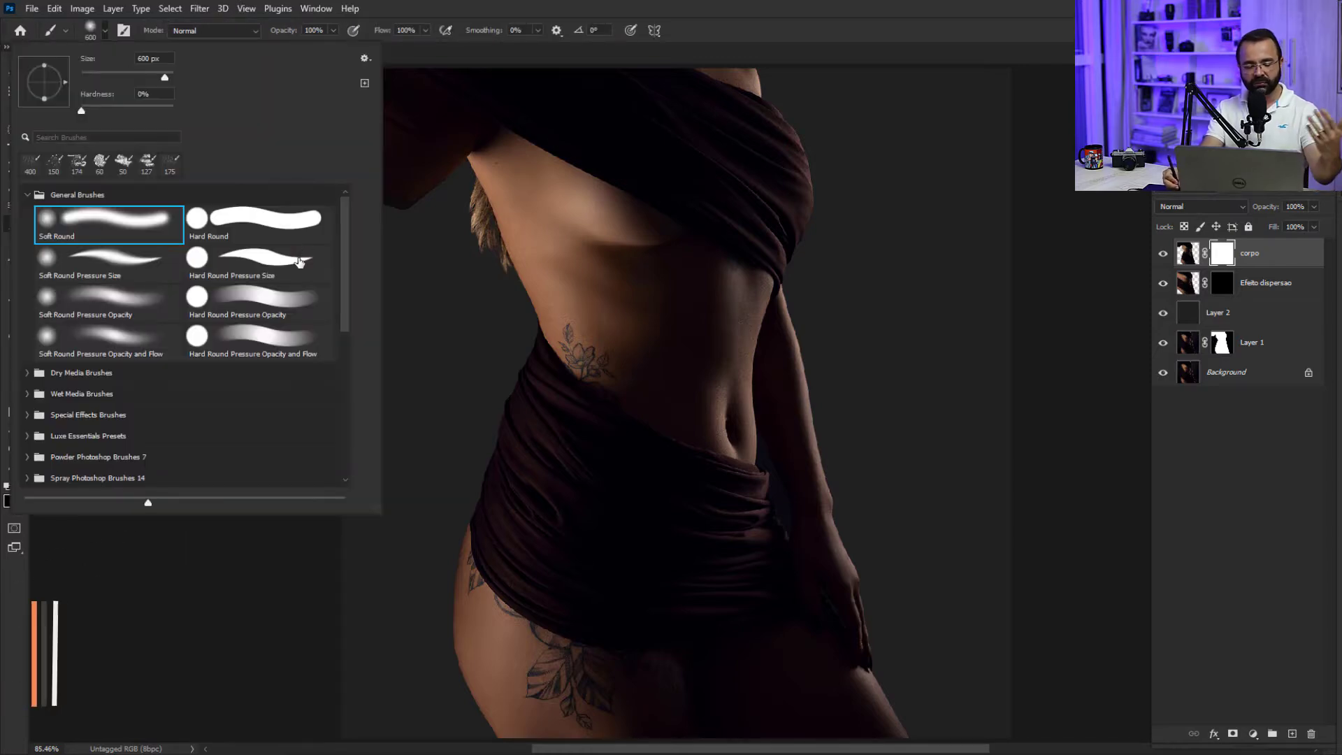
{"action": "left_click", "coordinate": [28, 194]}
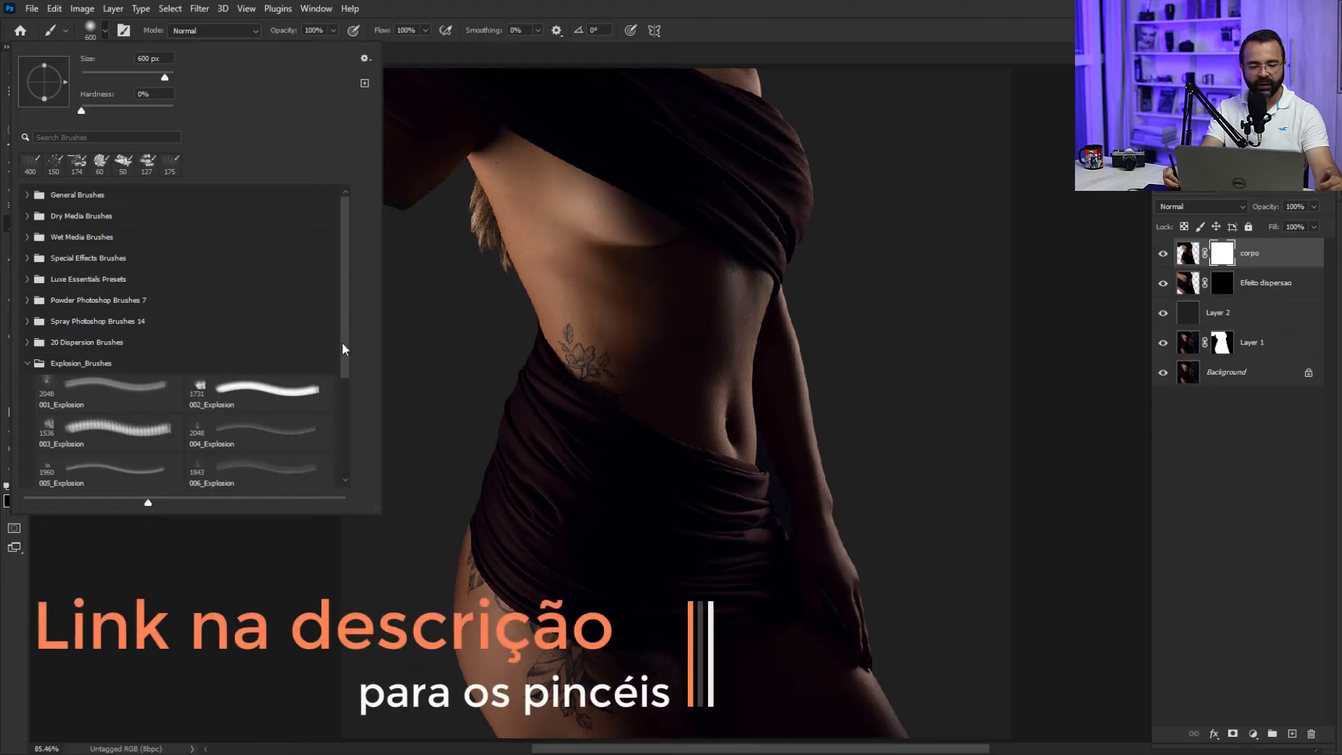
{"action": "scroll", "coordinate": [349, 435], "scroll_direction": "down", "scroll_amount": 4}
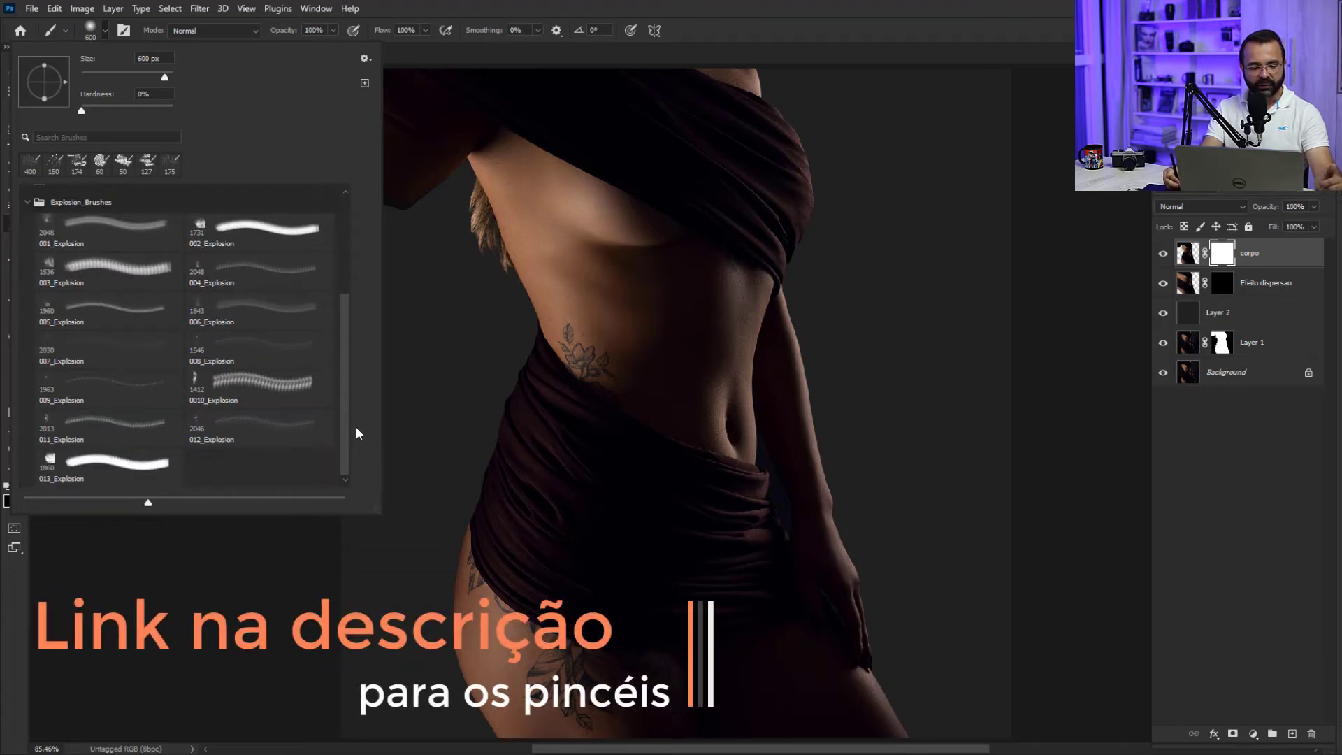
{"action": "left_click", "coordinate": [287, 234]}
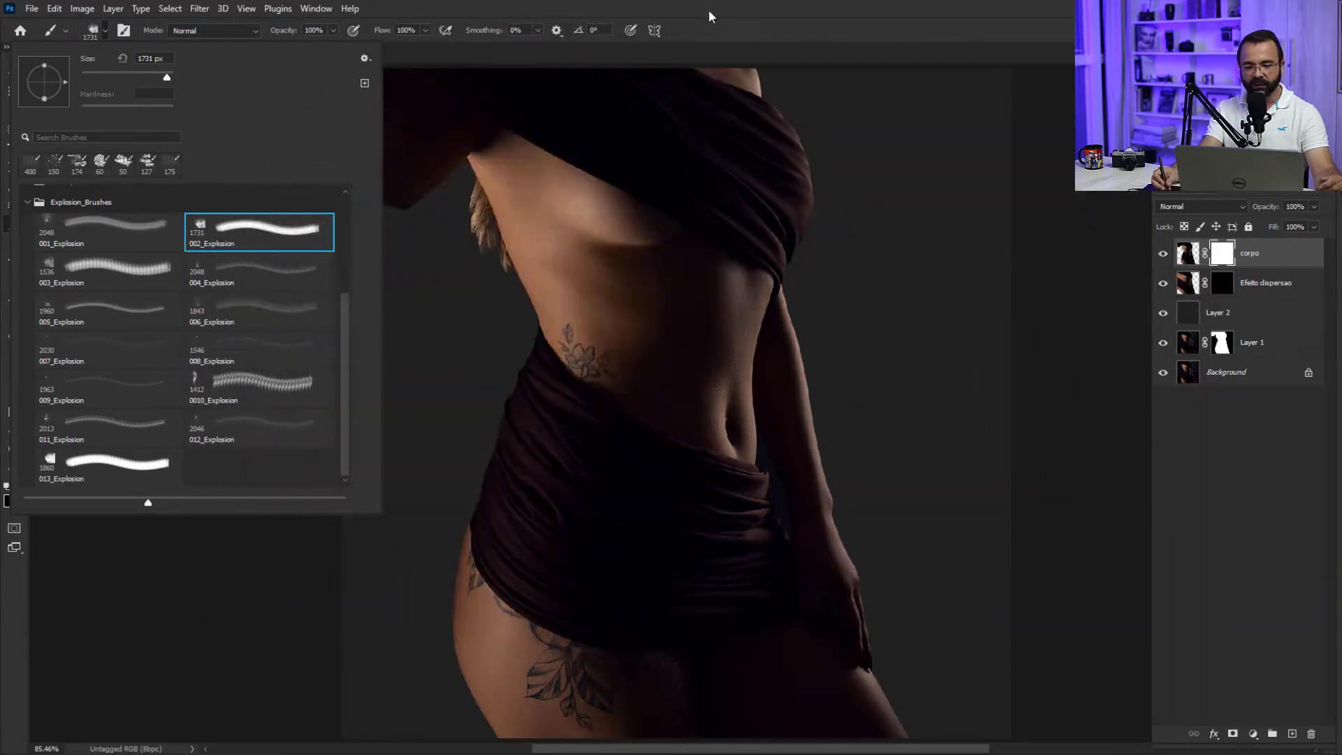
{"action": "left_click", "coordinate": [729, 44]}
- Set the 002_Explosion brush size to 500 px
{"action": "key", "text": "bracketleft"}
{"action": "key", "text": "bracketleft"}
{"action": "key", "text": "bracketleft"}
{"action": "key", "text": "bracketleft"}
{"action": "key", "text": "bracketleft"}
{"action": "key", "text": "bracketleft"}
{"action": "key", "text": "bracketleft"}
{"action": "key", "text": "bracketleft"}
{"action": "key", "text": "bracketleft"}
{"action": "key", "text": "bracketleft"}
{"action": "key", "text": "bracketleft"}
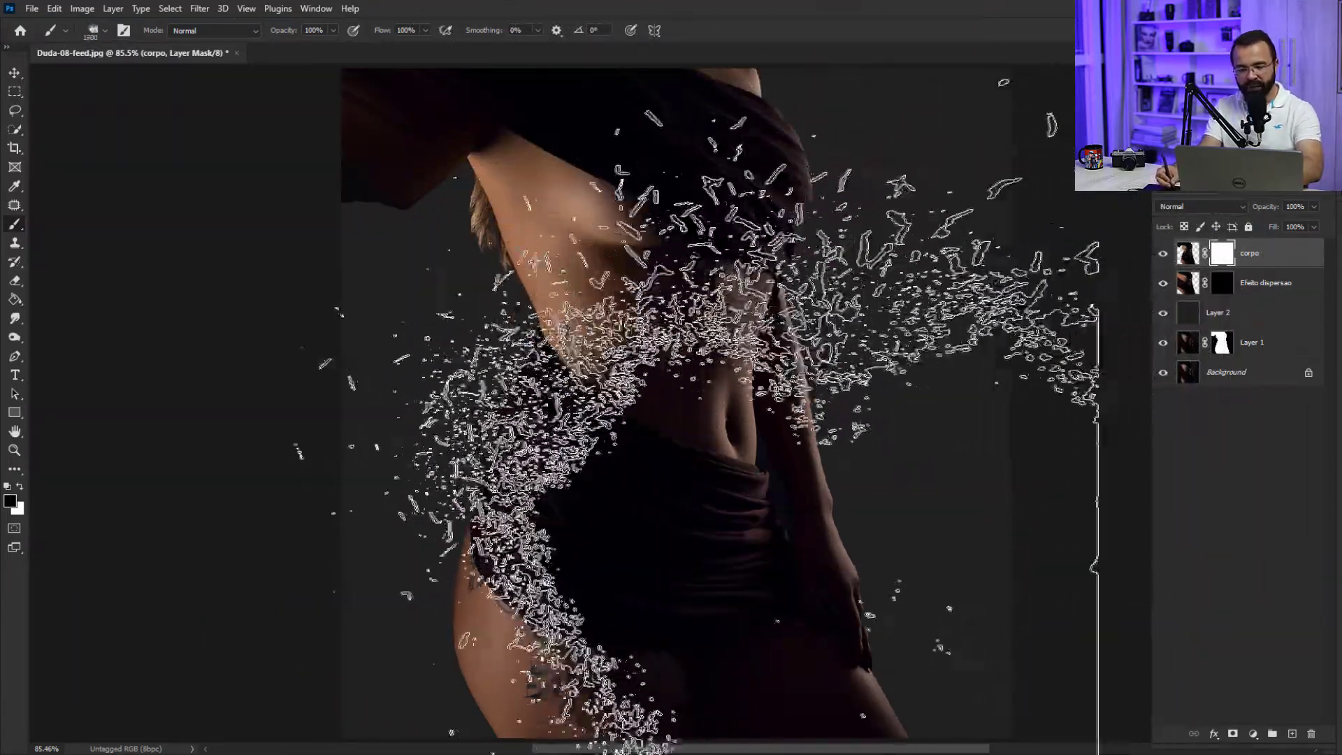
{"action": "key", "text": "bracketright"}
{"action": "key", "text": "bracketright"}
{"action": "key", "text": "bracketright"}
{"action": "key", "text": "bracketright"}
{"action": "key", "text": "bracketright"}
{"action": "key", "text": "bracketright"}
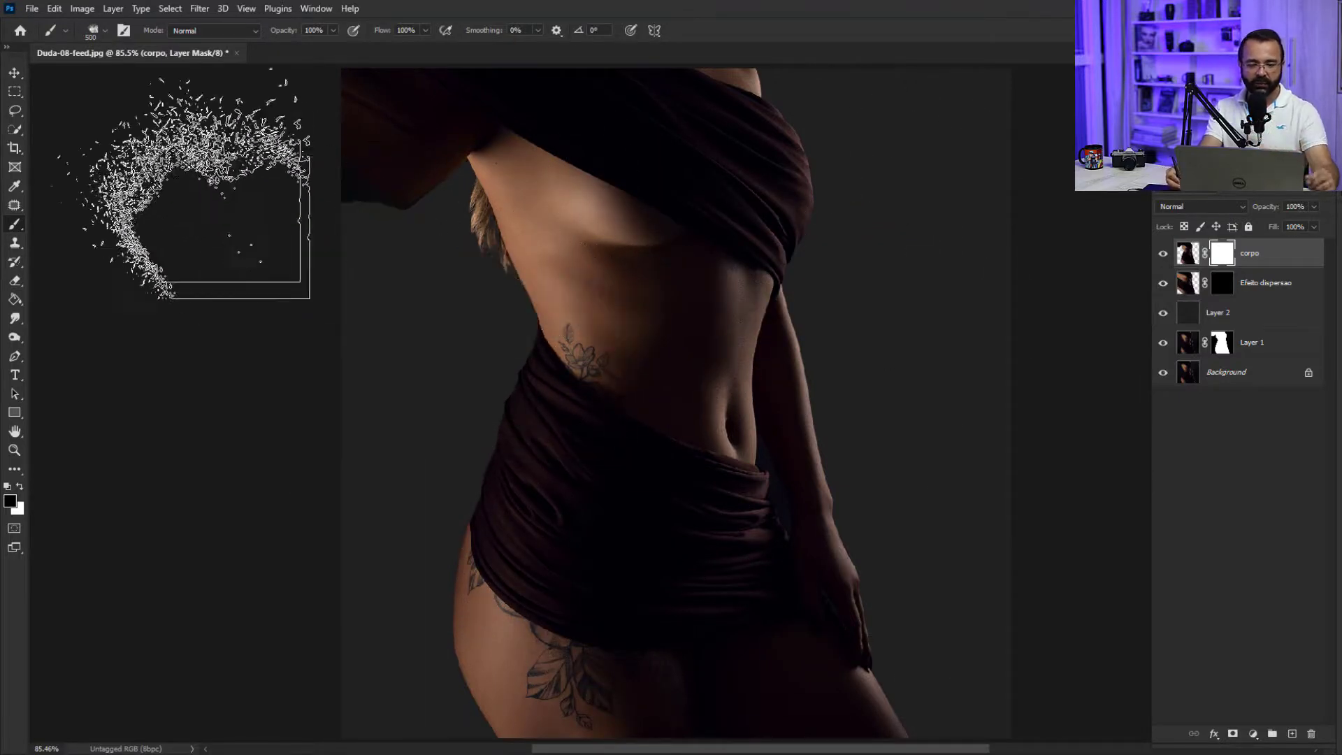
- Rotate the explosion brush tip to an angle of -139° in the brush settings
{"action": "left_click", "coordinate": [126, 32]}
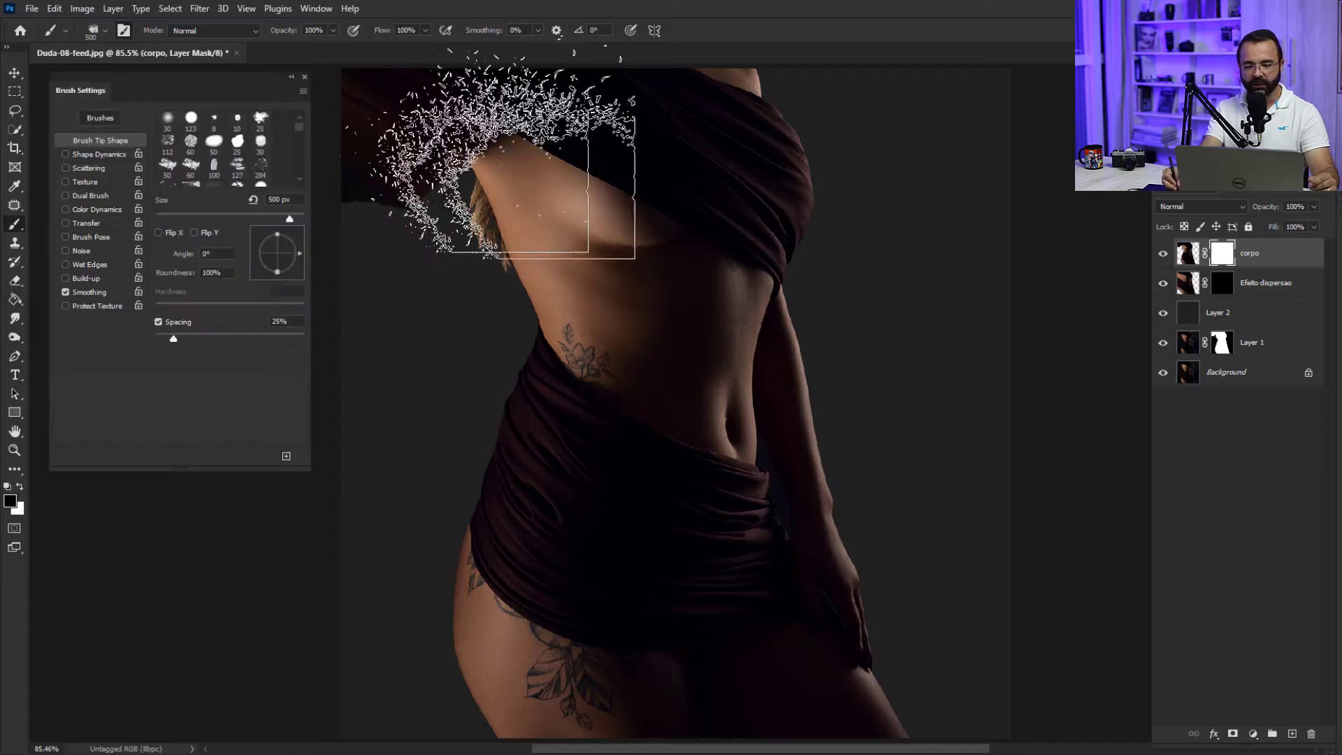
{"action": "left_click", "coordinate": [296, 262]}
{"action": "left_click_drag", "start_coordinate": [291, 233], "coordinate": [291, 278]}
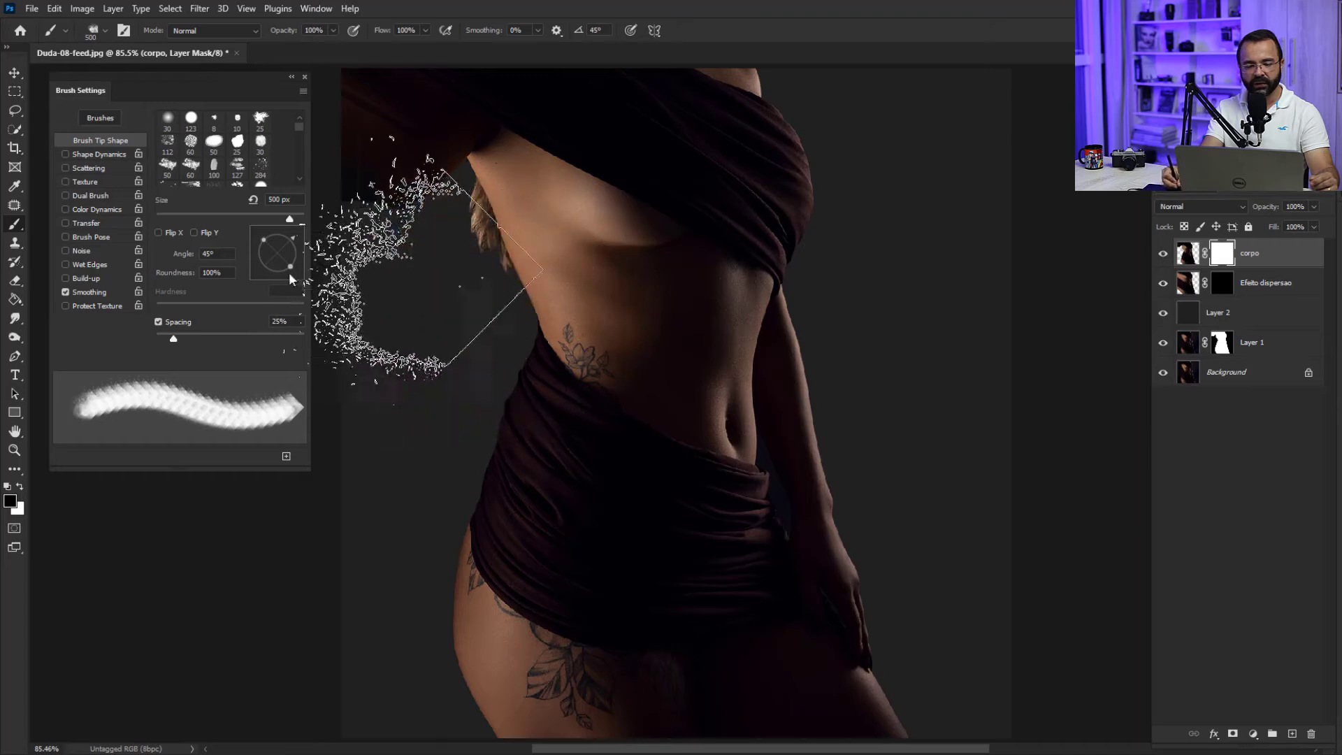
{"action": "left_click", "coordinate": [257, 239]}
{"action": "mouse_move", "coordinate": [274, 273]}
{"action": "left_mouse_down"}
{"action": "mouse_move", "coordinate": [292, 269]}
{"action": "mouse_move", "coordinate": [277, 282]}
{"action": "left_mouse_up"}
{"action": "mouse_move", "coordinate": [262, 238]}
{"action": "left_mouse_down"}
{"action": "mouse_move", "coordinate": [253, 262]}
{"action": "mouse_move", "coordinate": [283, 274]}
{"action": "mouse_move", "coordinate": [297, 242]}
{"action": "mouse_move", "coordinate": [282, 275]}
{"action": "left_mouse_up"}
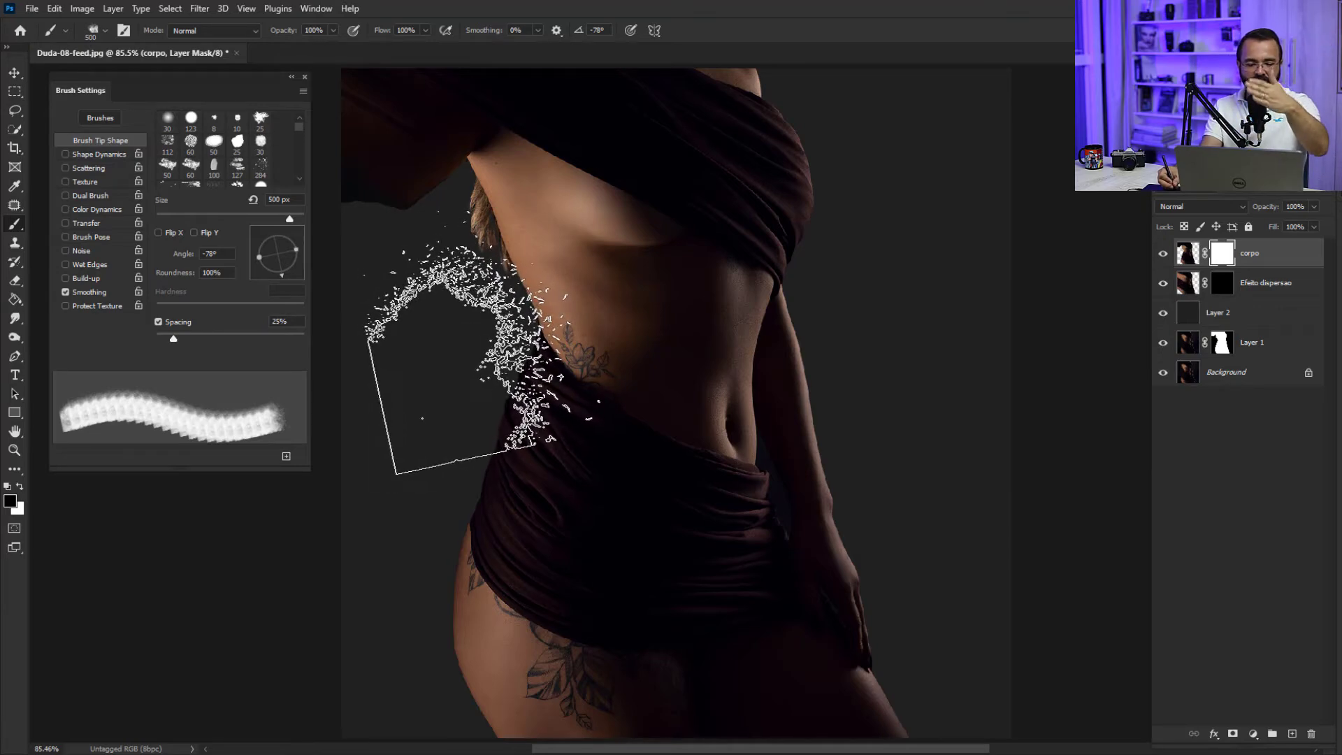
{"action": "left_click_drag", "start_coordinate": [294, 265], "coordinate": [292, 244]}
{"action": "left_click", "coordinate": [258, 232]}
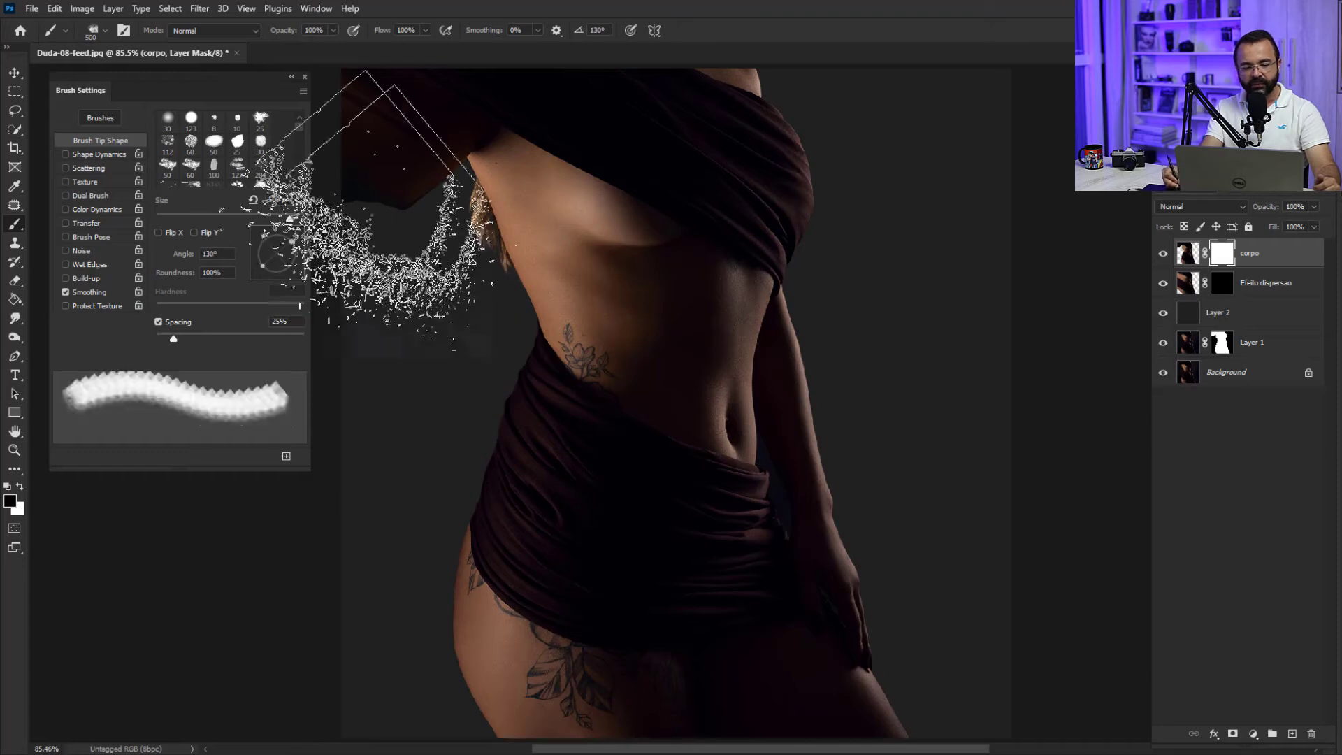
{"action": "left_click", "coordinate": [256, 274]}
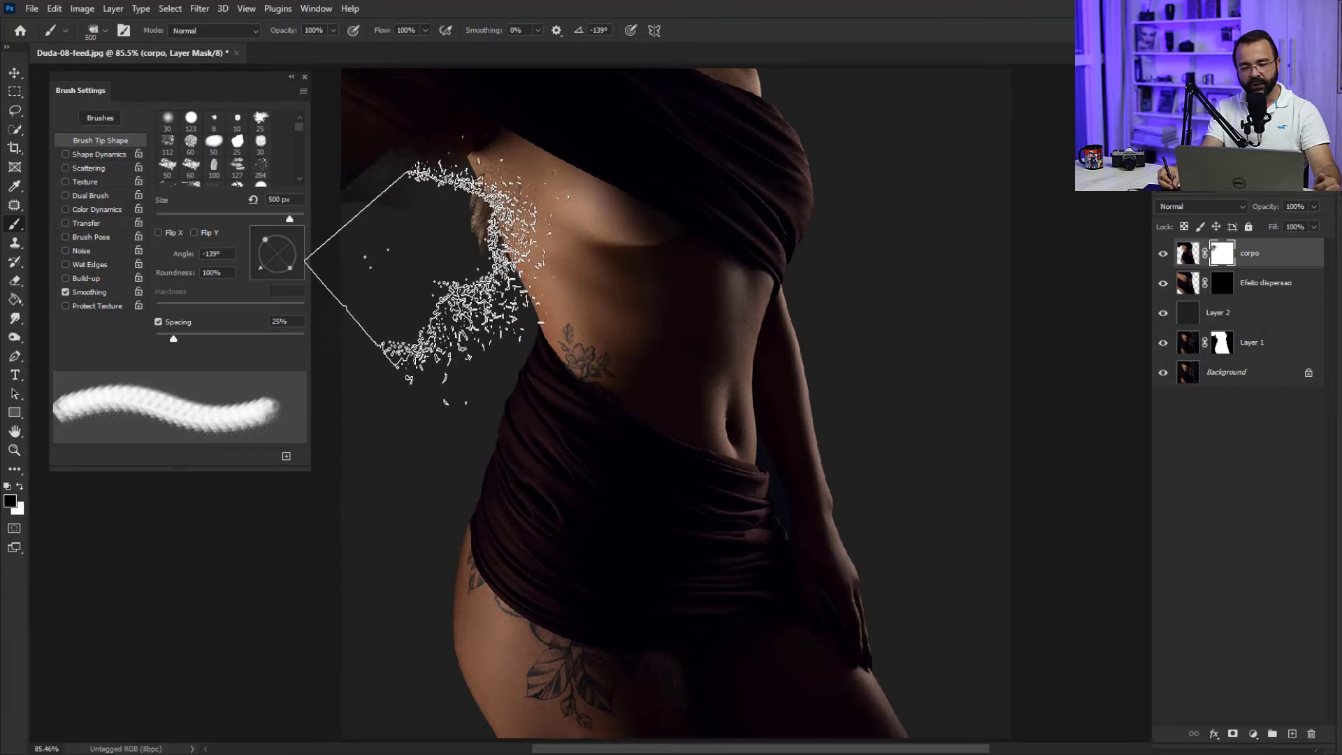
- Paint black on the corpo mask to break up the left edge of the woman's back, skirt and hip
{"action": "mouse_move", "coordinate": [429, 290]}
{"action": "left_mouse_down"}
{"action": "mouse_move", "coordinate": [451, 342]}
{"action": "mouse_move", "coordinate": [447, 407]}
{"action": "left_mouse_up"}
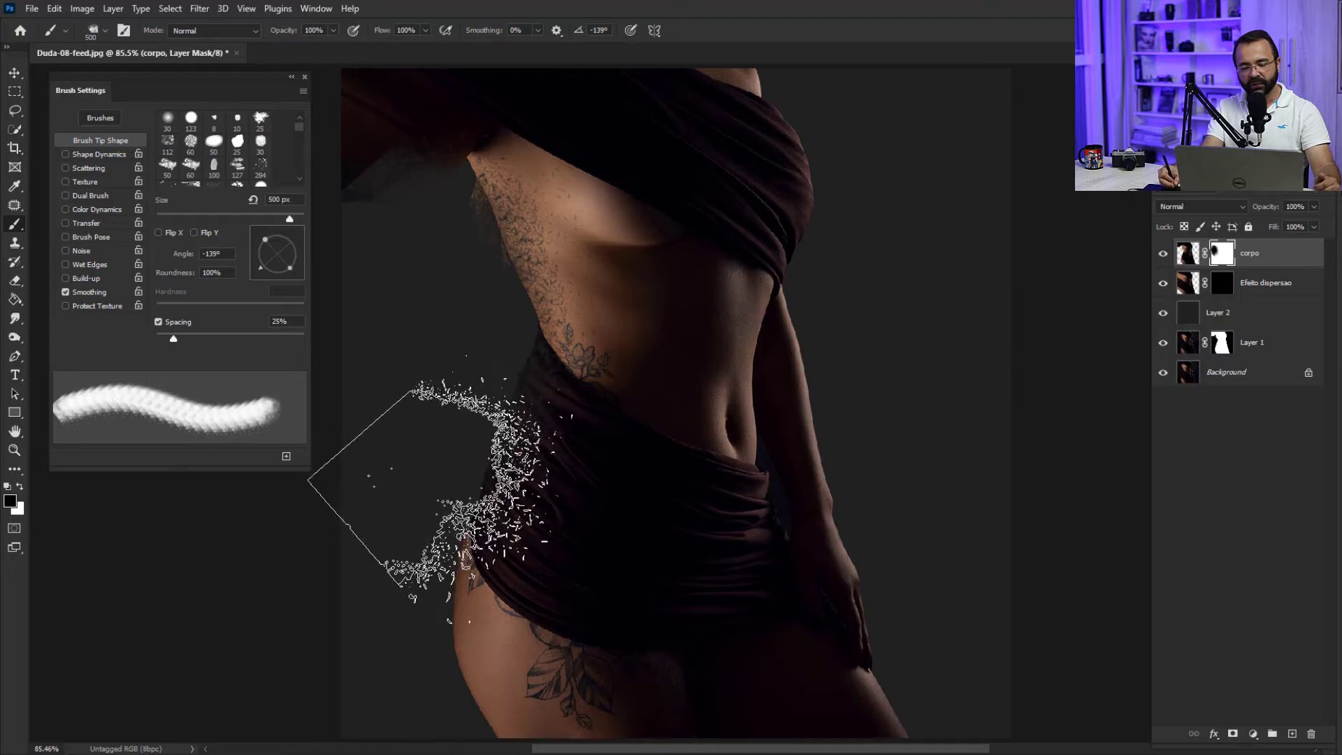
{"action": "mouse_move", "coordinate": [410, 573]}
{"action": "left_mouse_down"}
{"action": "mouse_move", "coordinate": [396, 593]}
{"action": "mouse_move", "coordinate": [435, 441]}
{"action": "left_mouse_up"}
{"action": "mouse_move", "coordinate": [512, 395]}
{"action": "left_mouse_down"}
{"action": "mouse_move", "coordinate": [532, 346]}
{"action": "mouse_move", "coordinate": [489, 208]}
{"action": "mouse_move", "coordinate": [503, 264]}
{"action": "mouse_move", "coordinate": [495, 236]}
{"action": "mouse_move", "coordinate": [397, 240]}
{"action": "mouse_move", "coordinate": [377, 219]}
{"action": "mouse_move", "coordinate": [398, 230]}
{"action": "mouse_move", "coordinate": [450, 324]}
{"action": "mouse_move", "coordinate": [465, 406]}
{"action": "mouse_move", "coordinate": [373, 597]}
{"action": "mouse_move", "coordinate": [464, 620]}
{"action": "left_mouse_up"}
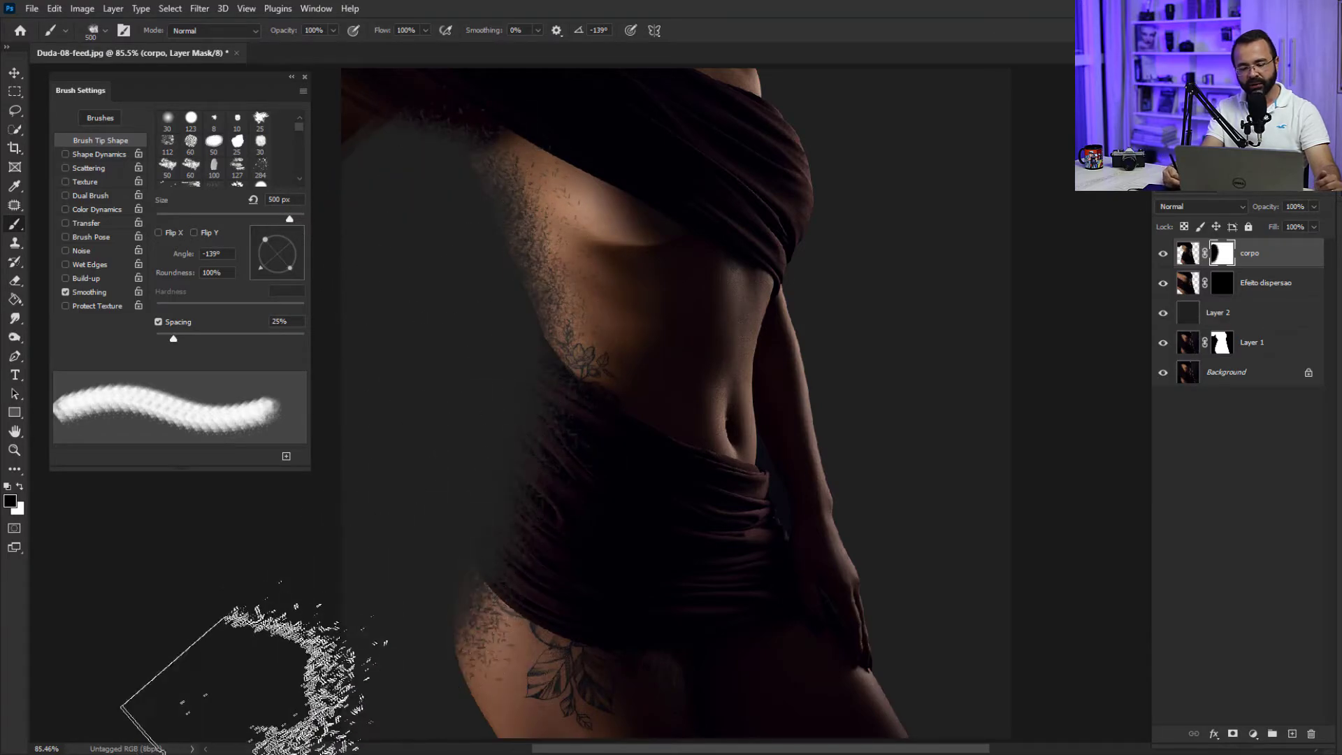
- Reduce the brush to 300 px and erode the waist and skirt edge further on the corpo mask
{"action": "key", "text": "bracketleft"}
{"action": "key", "text": "bracketleft"}
{"action": "key", "text": "bracketleft"}
{"action": "key", "text": "bracketleft"}
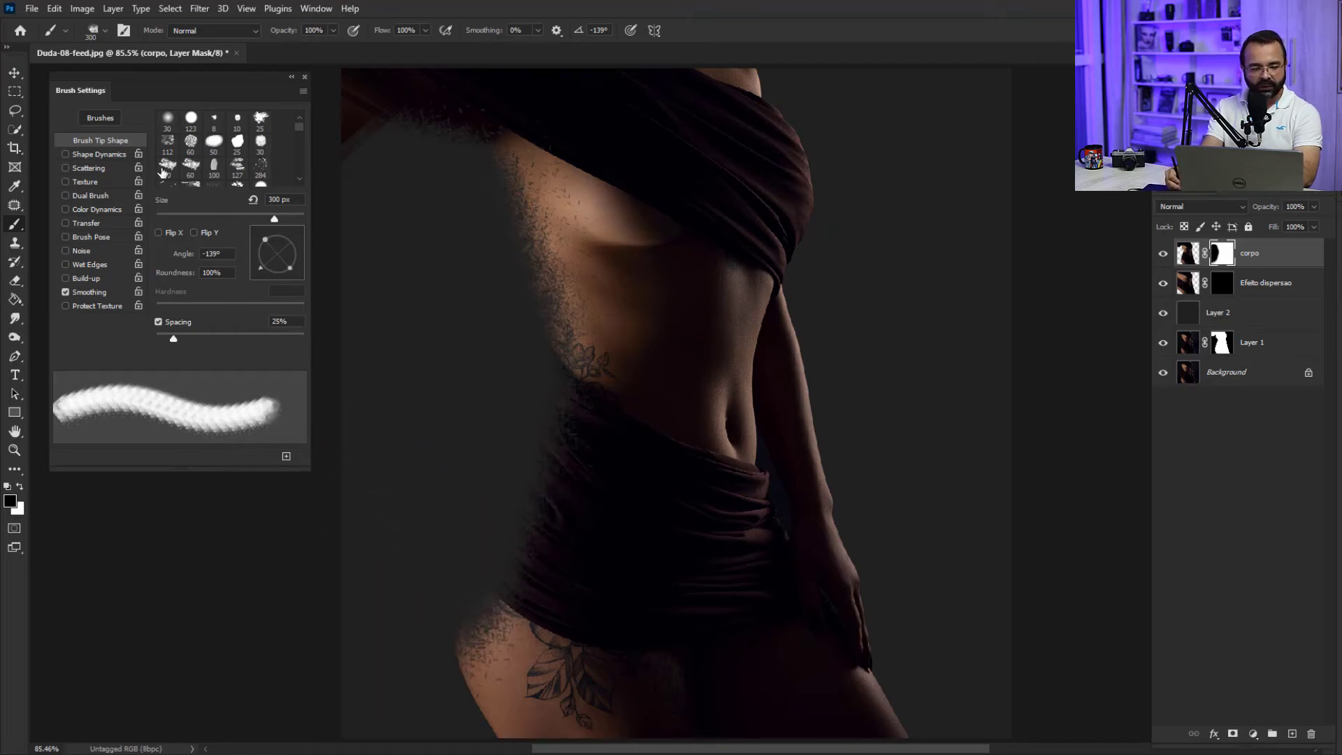
- Switch to the 011_Explosion brush at 400 px and scatter specks along the back and ribs on the corpo mask
{"action": "left_click", "coordinate": [106, 28]}
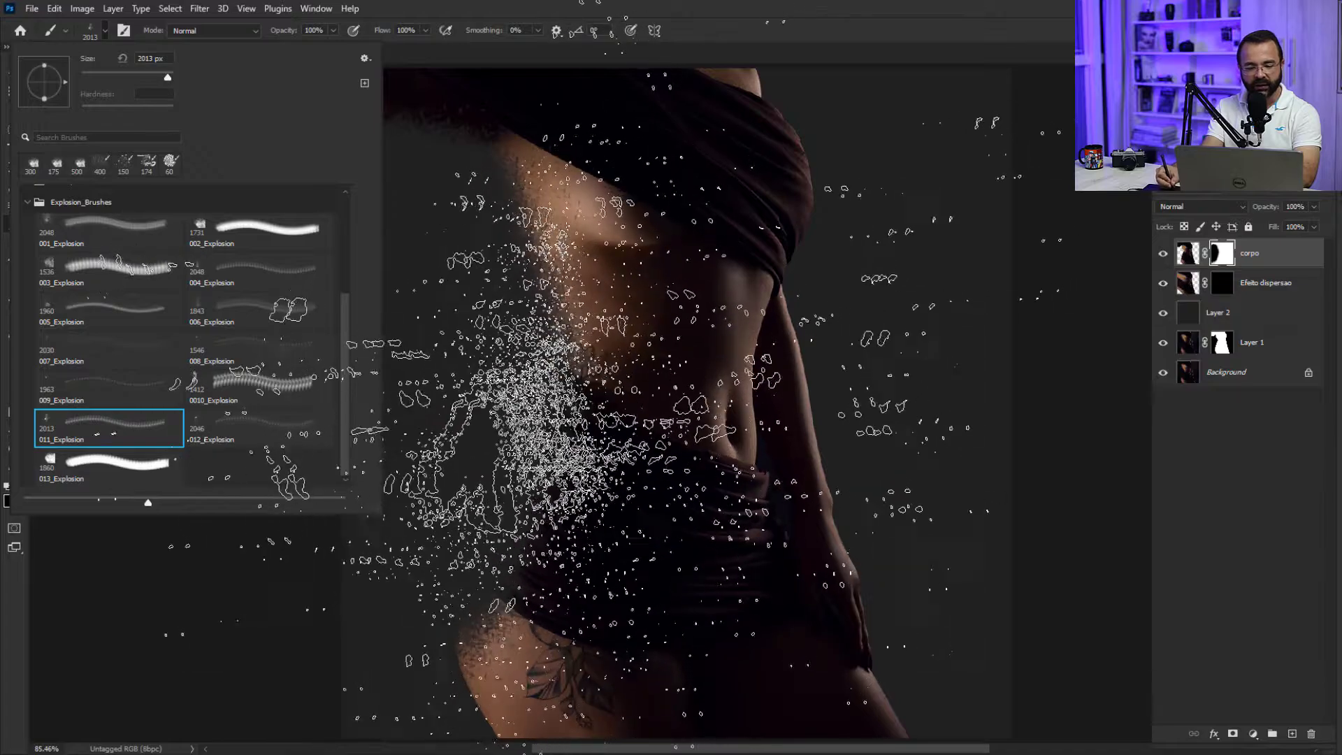
{"action": "left_click", "coordinate": [678, 12]}
{"action": "key", "text": "bracketleft"}
{"action": "key", "text": "bracketleft"}
{"action": "key", "text": "bracketleft"}
{"action": "key", "text": "bracketleft"}
{"action": "key", "text": "bracketleft"}
{"action": "key", "text": "bracketleft"}
{"action": "key", "text": "bracketleft"}
{"action": "key", "text": "bracketleft"}
{"action": "key", "text": "bracketleft"}
{"action": "key", "text": "bracketleft"}
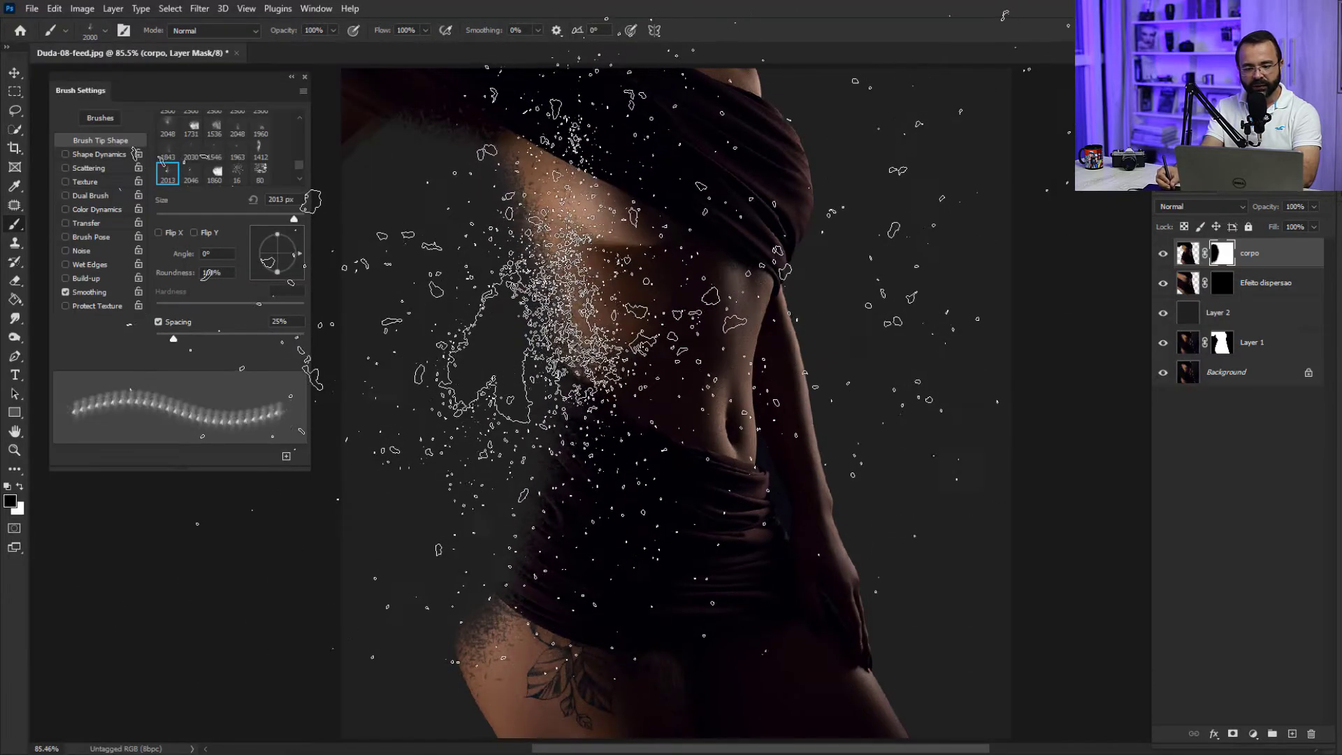
{"action": "key", "text": "bracketleft"}
{"action": "key", "text": "bracketleft"}
{"action": "key", "text": "bracketleft"}
{"action": "key", "text": "bracketleft"}
{"action": "key", "text": "bracketleft"}
{"action": "key", "text": "bracketleft"}
{"action": "key", "text": "bracketleft"}
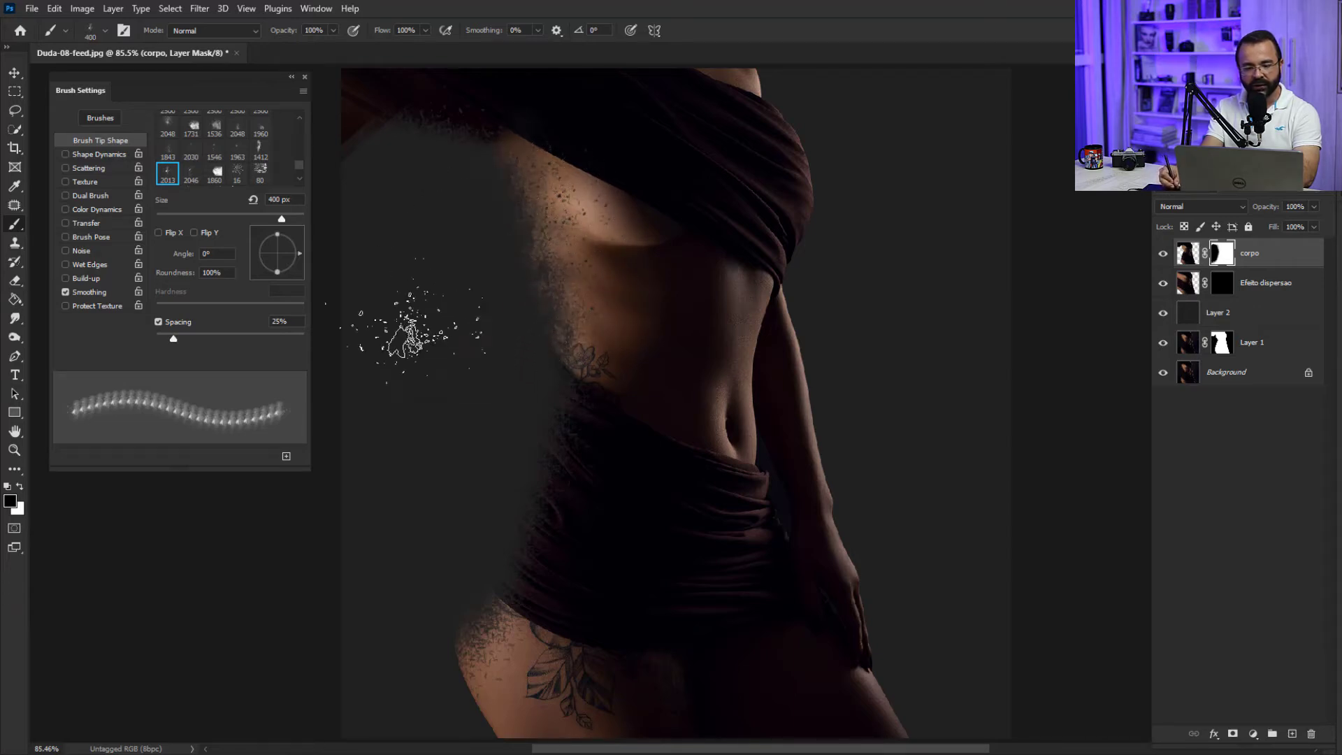
- Switch to the 003_Explosion brush and set its size to 300 px
{"action": "left_click", "coordinate": [106, 29]}
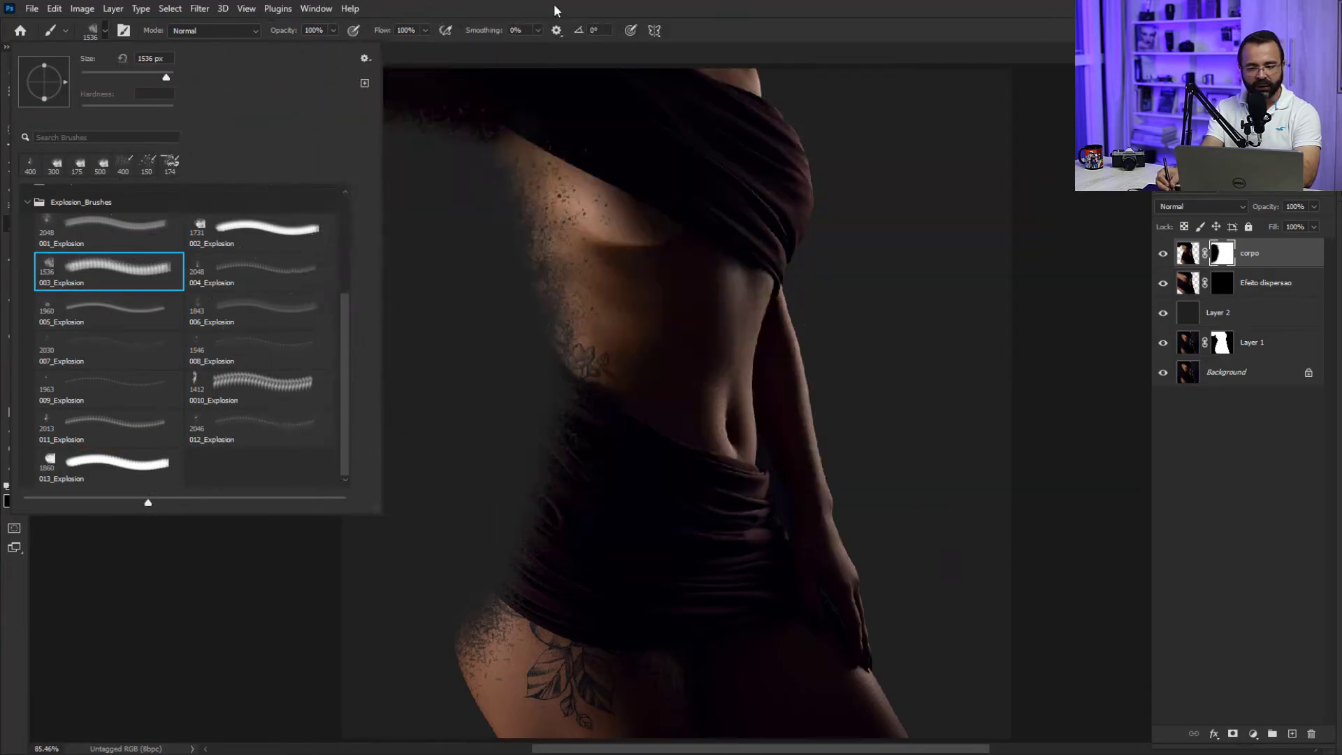
{"action": "left_click", "coordinate": [554, 2]}
{"action": "key", "text": "bracketleft"}
{"action": "key", "text": "bracketleft"}
{"action": "key", "text": "bracketleft"}
{"action": "key", "text": "bracketleft"}
{"action": "key", "text": "bracketleft"}
{"action": "key", "text": "bracketleft"}
{"action": "key", "text": "bracketleft"}
{"action": "key", "text": "bracketleft"}
{"action": "key", "text": "bracketleft"}
{"action": "key", "text": "bracketleft"}
{"action": "key", "text": "bracketleft"}
{"action": "key", "text": "bracketleft"}
{"action": "key", "text": "bracketleft"}
{"action": "key", "text": "bracketleft"}
{"action": "key", "text": "bracketright"}
{"action": "key", "text": "bracketright"}
{"action": "key", "text": "bracketright"}
{"action": "key", "text": "bracketright"}
{"action": "key", "text": "bracketright"}
{"action": "key", "text": "bracketright"}
{"action": "key", "text": "bracketright"}
{"action": "key", "text": "bracketright"}
{"action": "key", "text": "bracketright"}
{"action": "key", "text": "bracketright"}
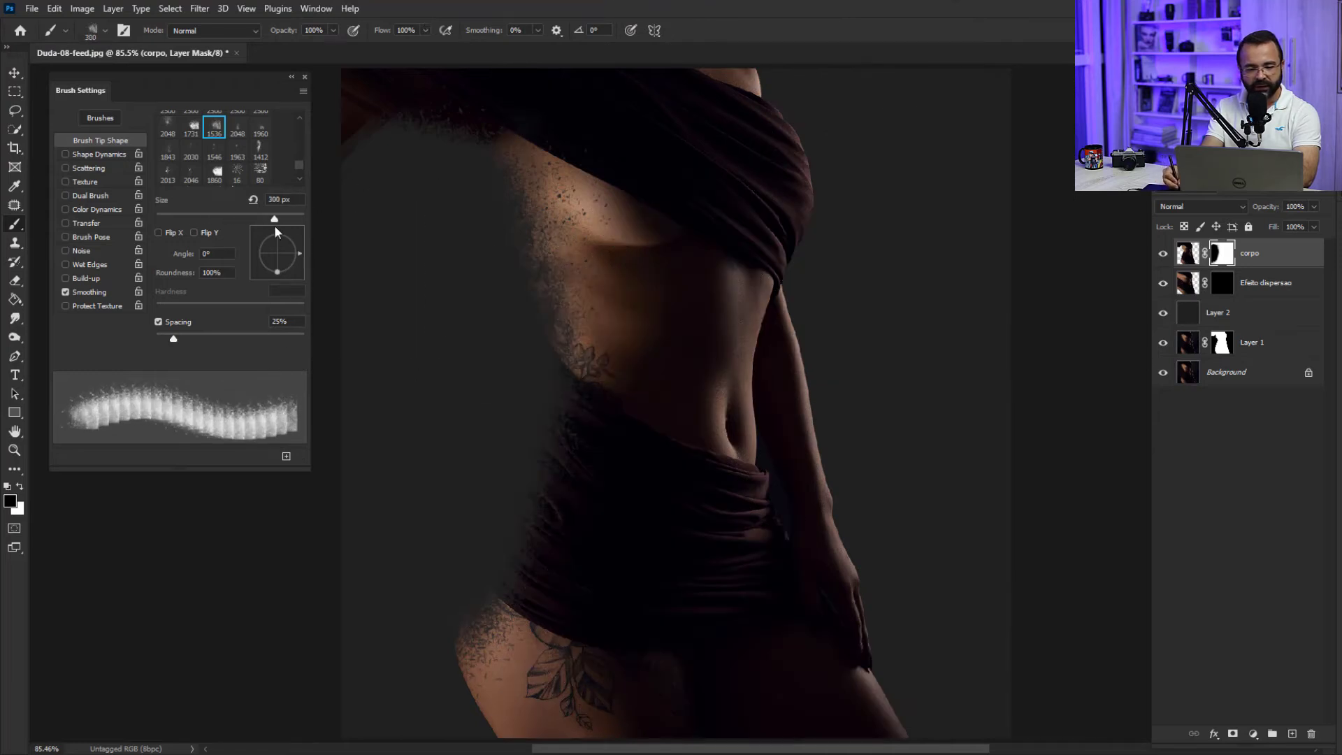
- Rotate the brush tip to -165° and erode the raised arm, torso and thigh edges on the corpo mask in black
{"action": "left_click_drag", "start_coordinate": [263, 241], "coordinate": [262, 241]}
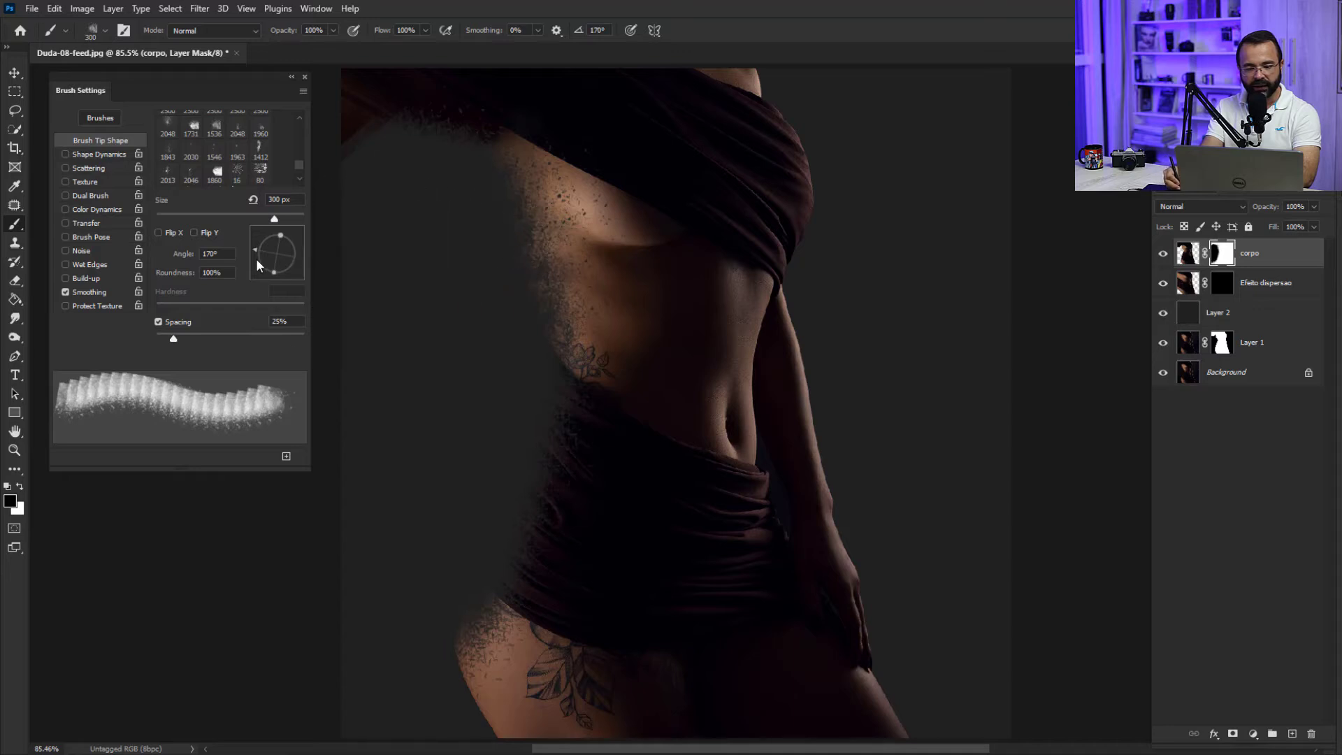
{"action": "left_click", "coordinate": [257, 258]}
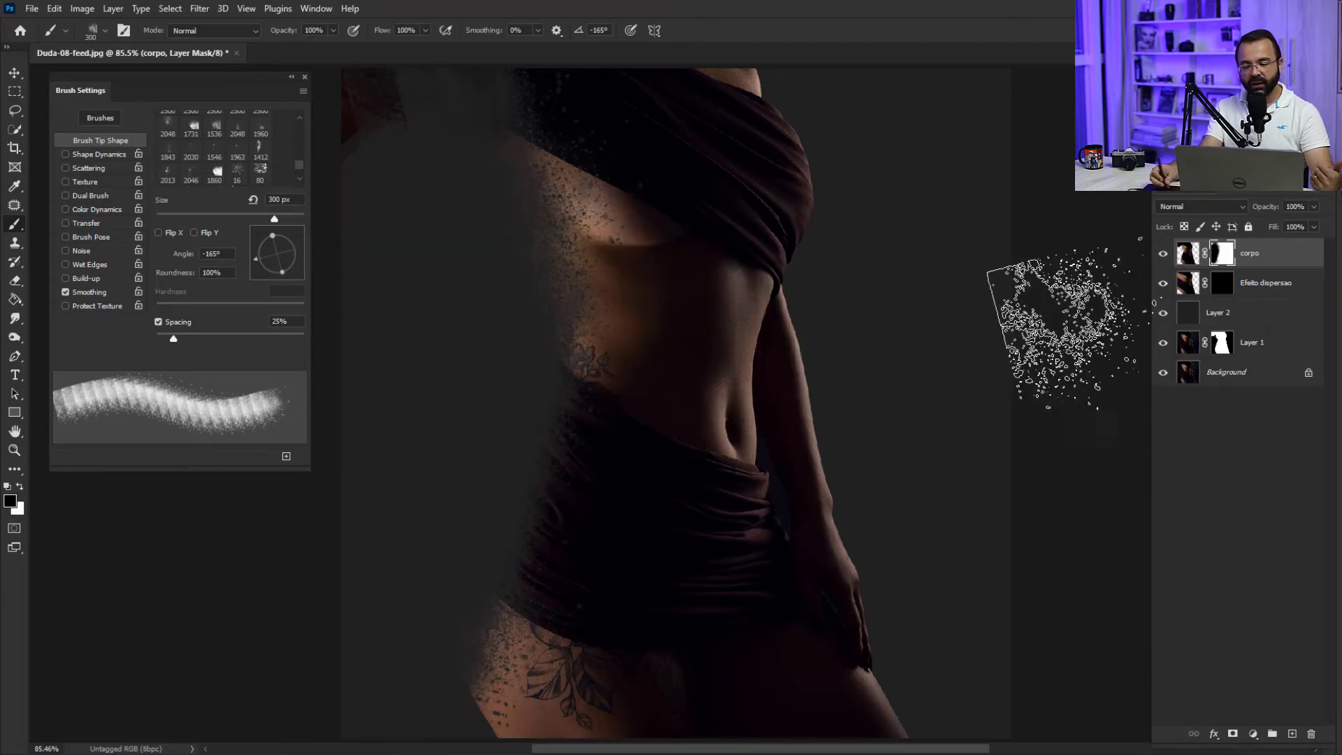
- Paint out the remaining arm fragment in the image's upper-left corner with black on the corpo mask
{"action": "left_click", "coordinate": [19, 487]}
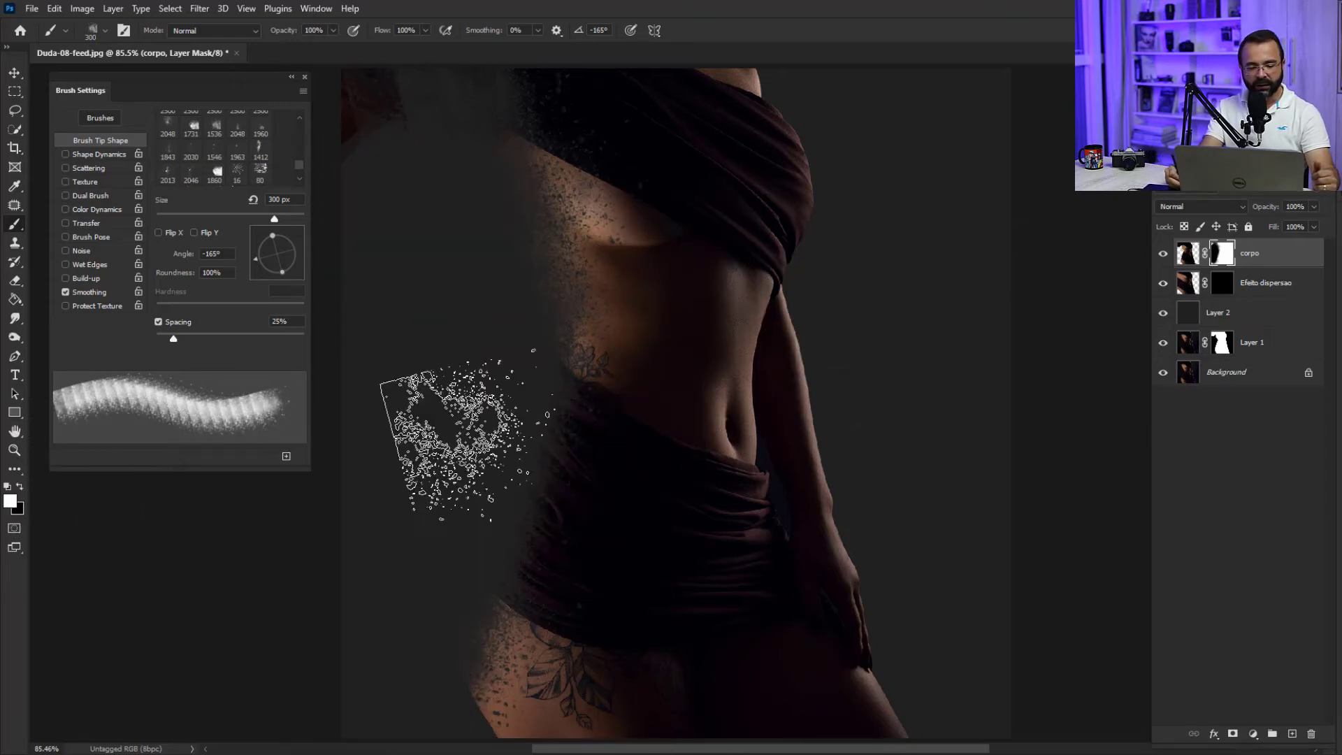
{"action": "left_click", "coordinate": [1224, 286]}
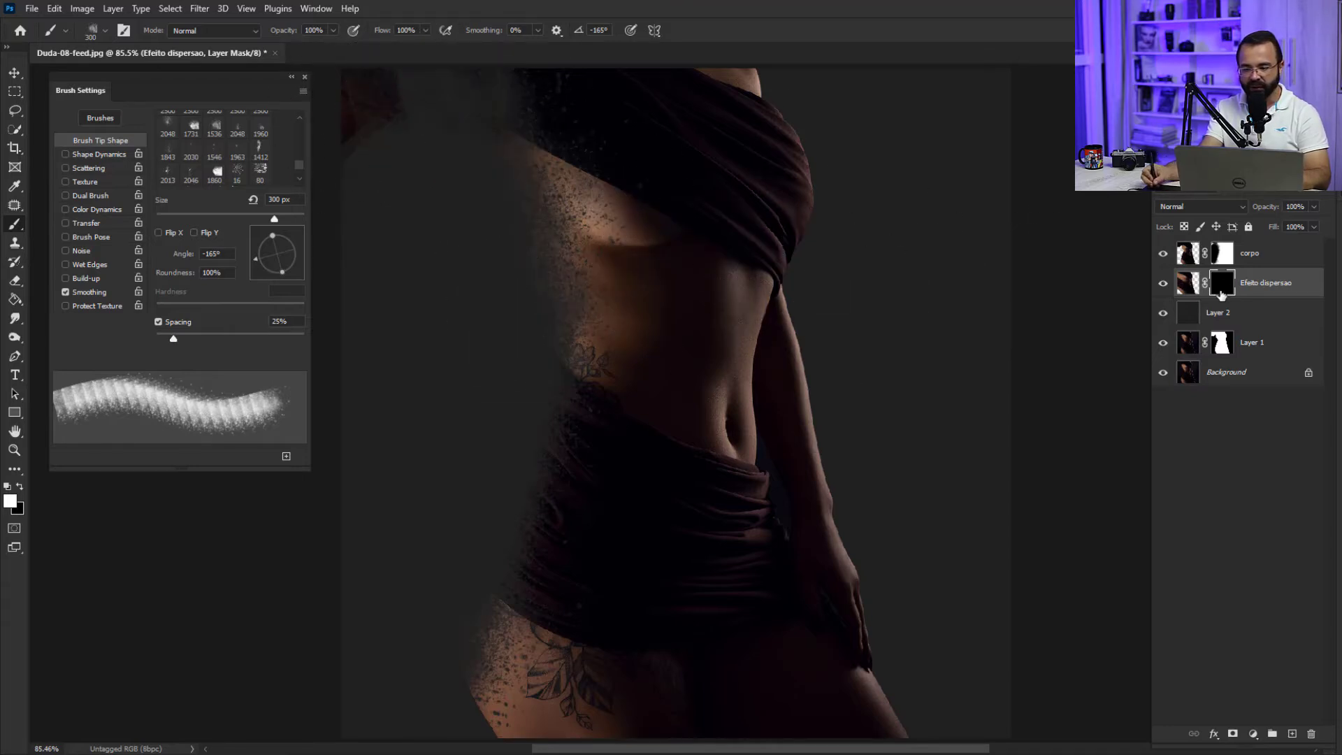
{"action": "left_click", "coordinate": [1223, 256]}
{"action": "key", "text": "x"}
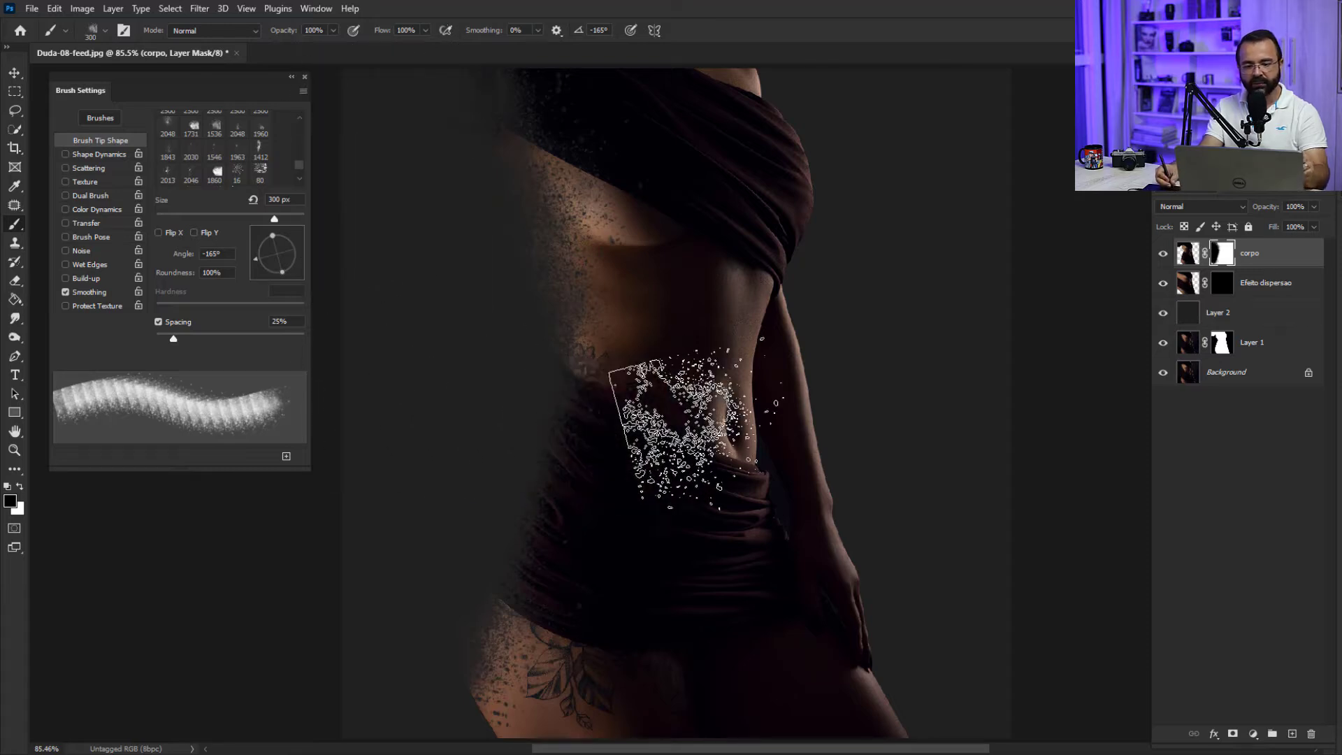
- Target the Efeito dispersao mask with the 002_Explosion brush at 400 px and rotate its tip to 36° for revealing particles beside the ribs
{"action": "left_click", "coordinate": [1223, 284]}
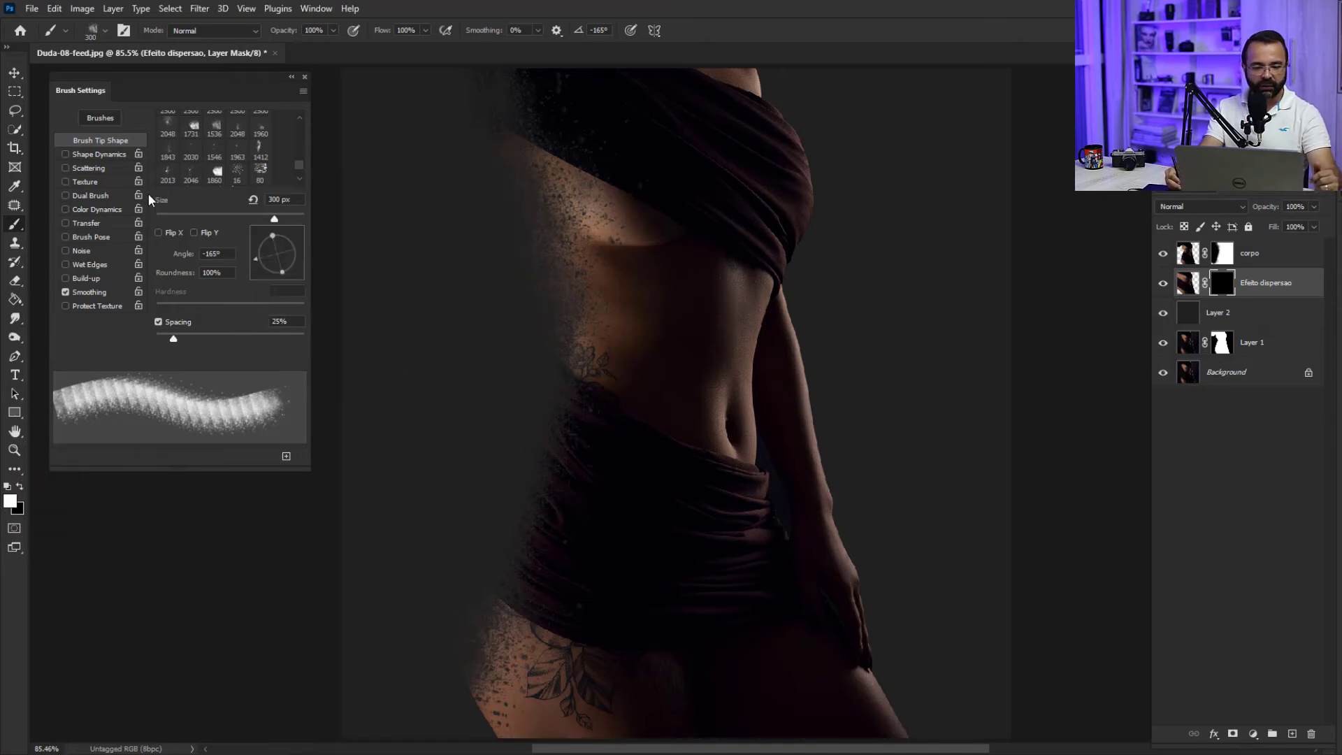
{"action": "left_click", "coordinate": [106, 31]}
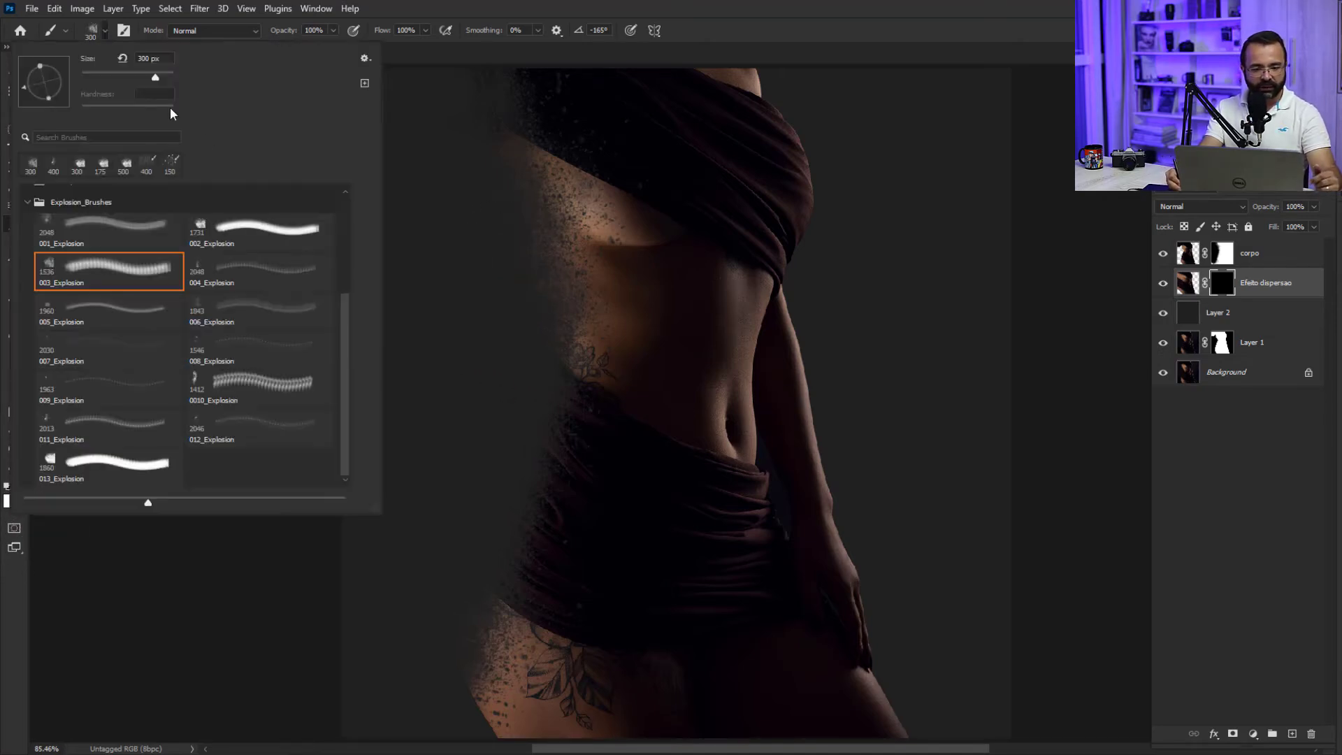
{"action": "key", "text": "F5"}
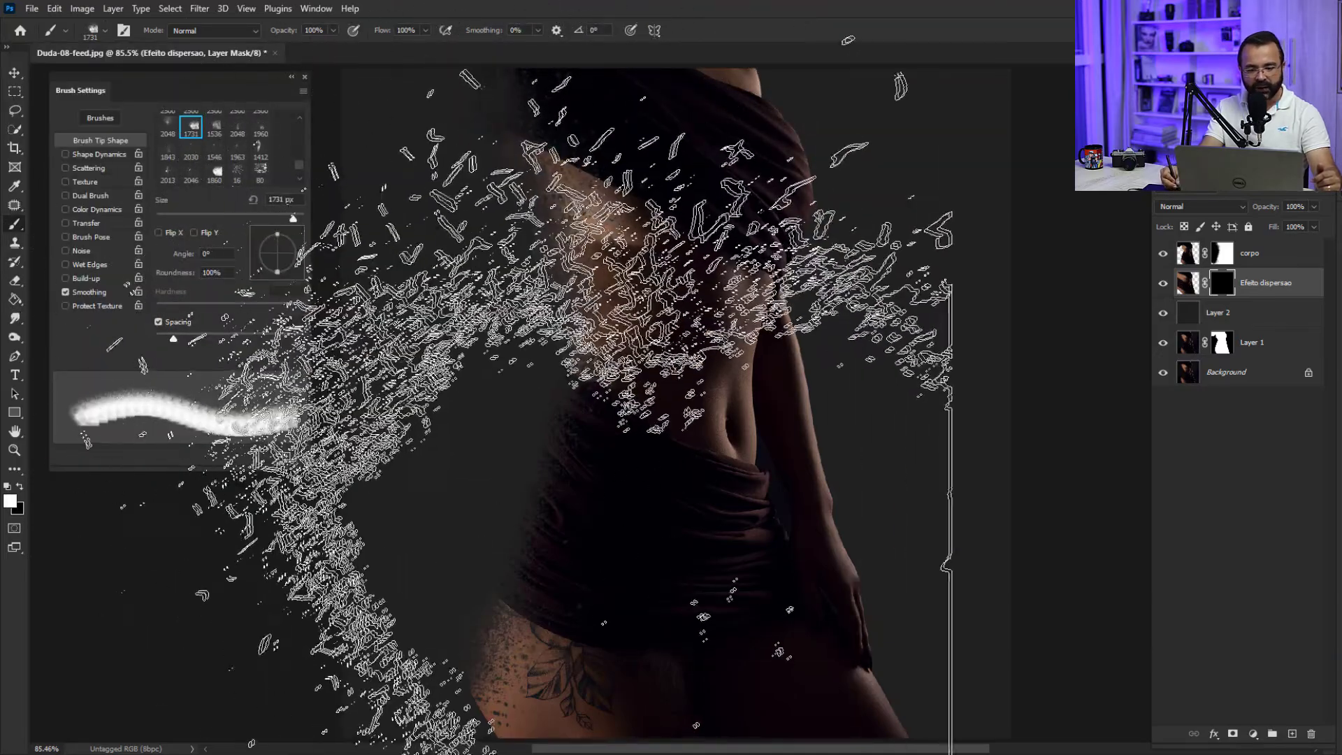
{"action": "key", "text": "bracketleft"}
{"action": "key", "text": "bracketleft"}
{"action": "key", "text": "bracketleft"}
{"action": "key", "text": "bracketleft"}
{"action": "key", "text": "bracketleft"}
{"action": "key", "text": "bracketleft"}
{"action": "key", "text": "bracketleft"}
{"action": "key", "text": "bracketleft"}
{"action": "key", "text": "bracketleft"}
{"action": "key", "text": "bracketleft"}
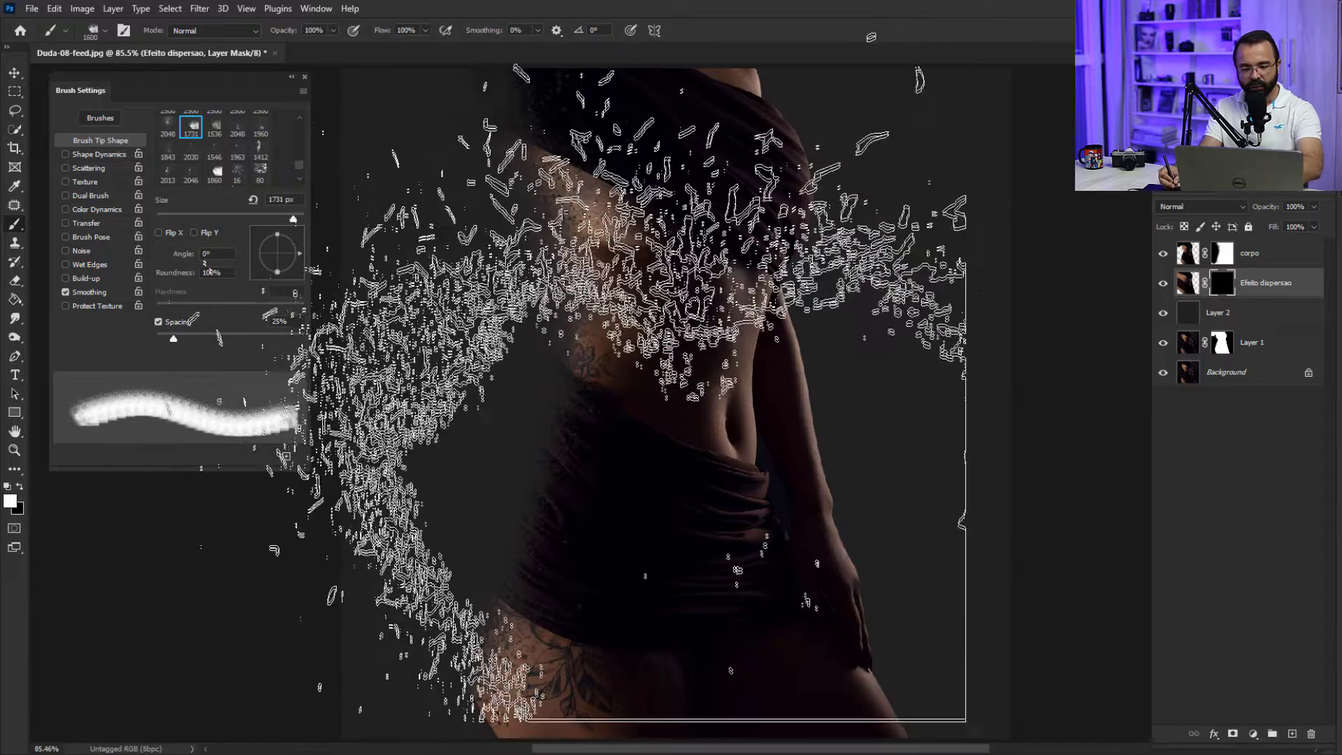
{"action": "key", "text": "bracketleft"}
{"action": "key", "text": "bracketleft"}
{"action": "key", "text": "bracketleft"}
{"action": "key", "text": "bracketleft"}
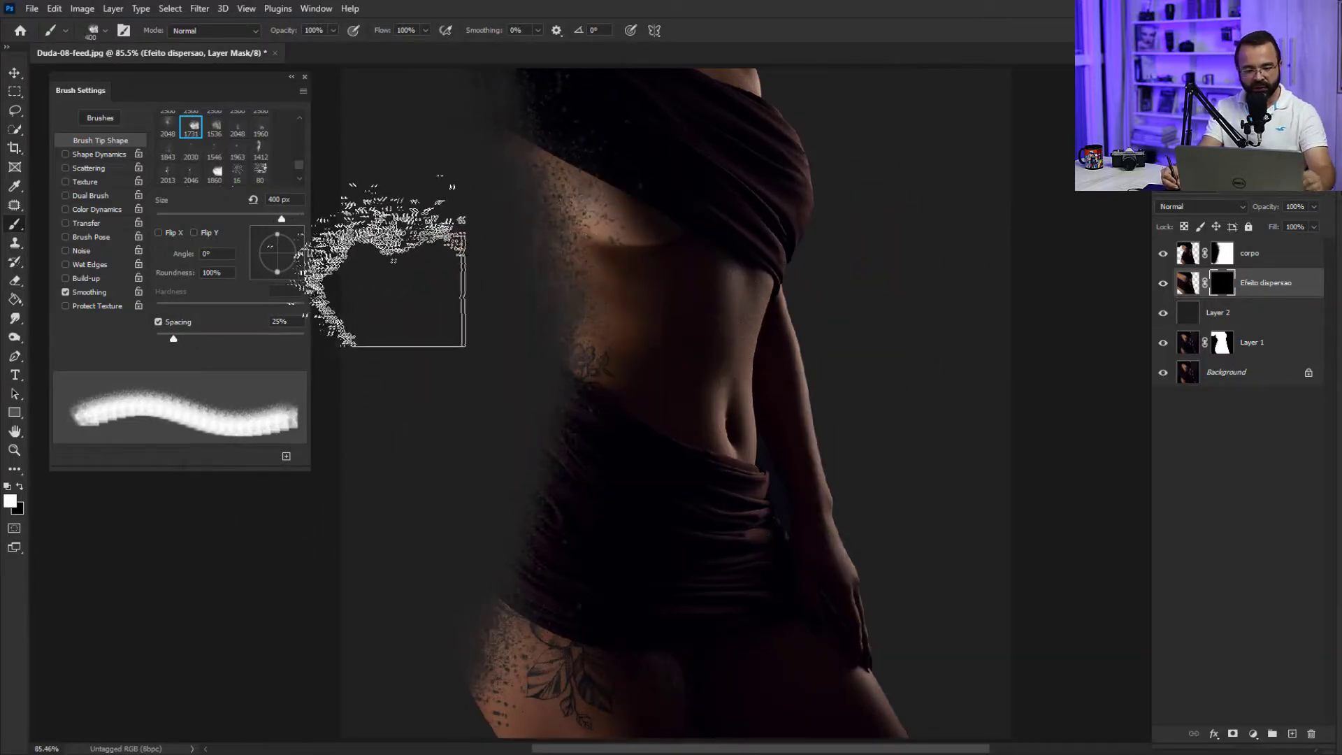
{"action": "left_click_drag", "start_coordinate": [297, 257], "coordinate": [299, 261]}
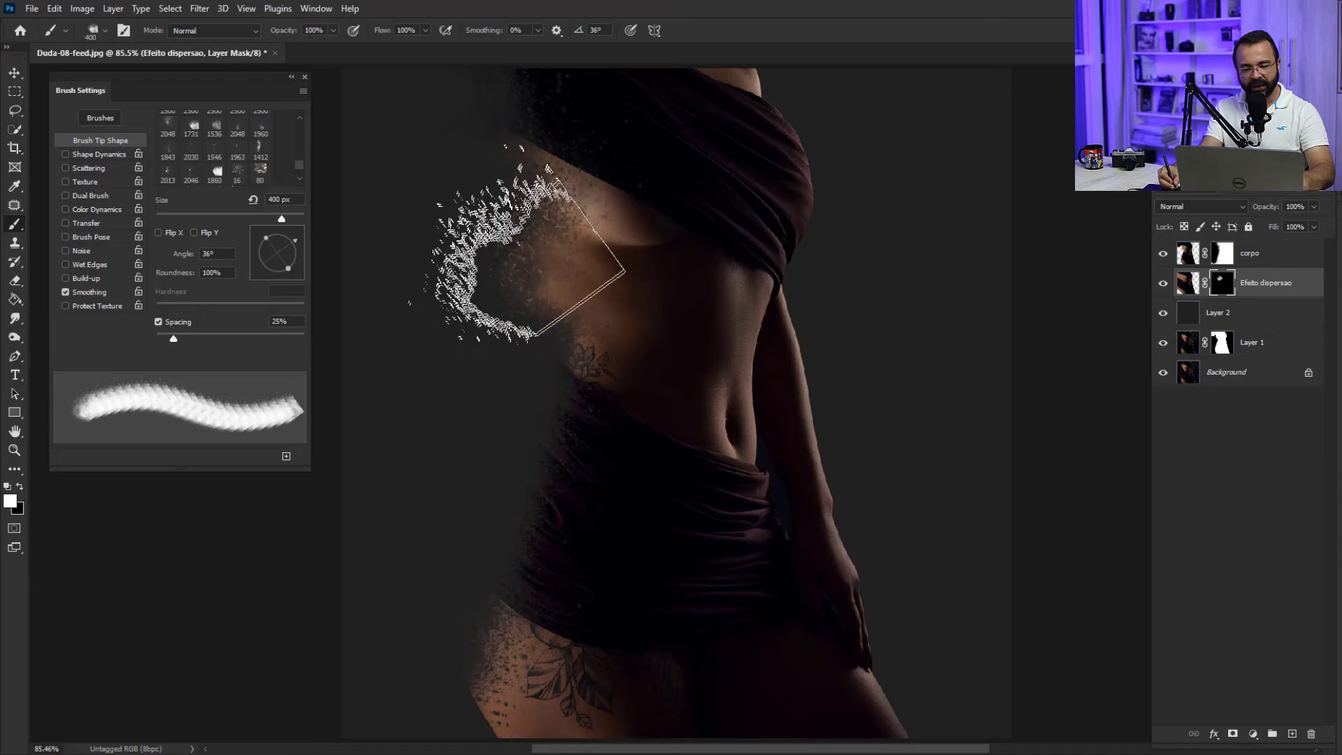
- Switch to the 006_Explosion brush at 600 px and reveal stretched particles beside the torso, skirt and thigh in white on the Efeito dispersao mask
{"action": "left_click", "coordinate": [166, 160]}
{"action": "key", "text": "bracketleft"}
{"action": "key", "text": "bracketleft"}
{"action": "key", "text": "bracketleft"}
{"action": "key", "text": "bracketleft"}
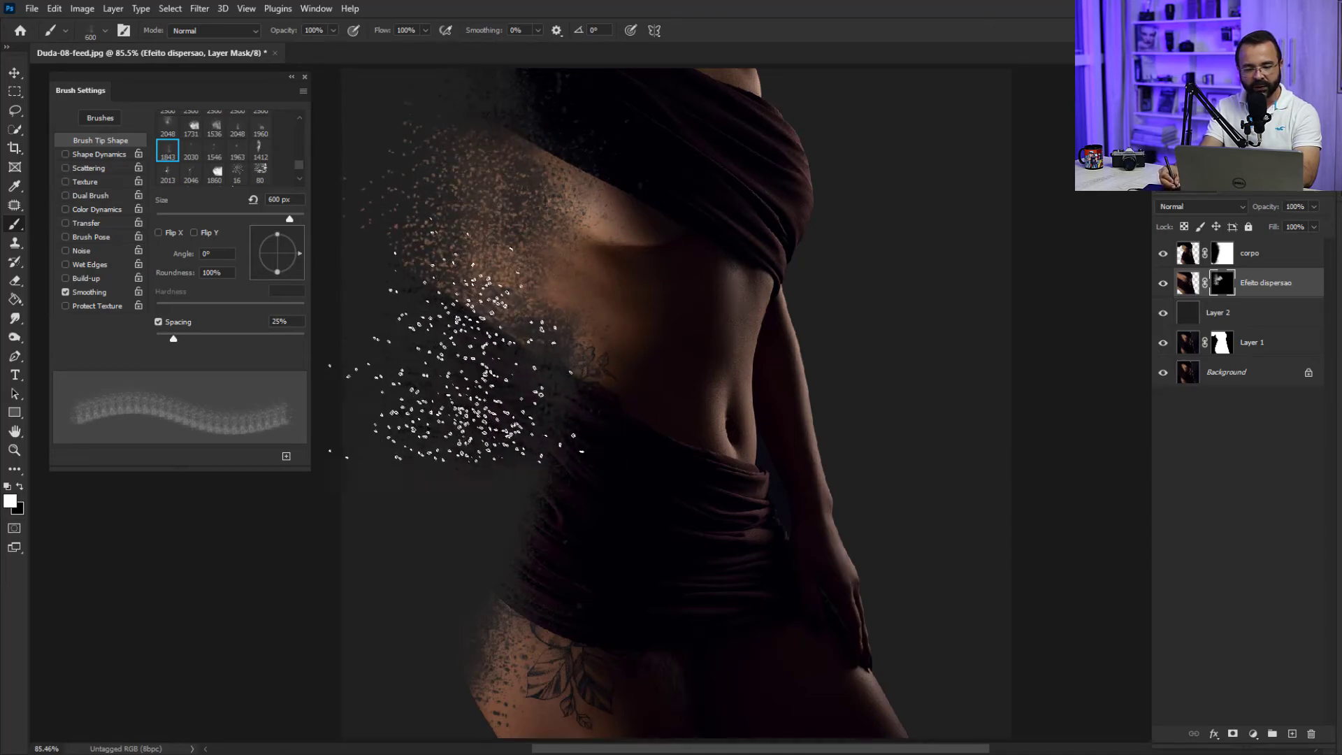
{"action": "mouse_move", "coordinate": [426, 412]}
{"action": "left_mouse_down"}
{"action": "mouse_move", "coordinate": [465, 581]}
{"action": "mouse_move", "coordinate": [437, 608]}
{"action": "left_mouse_up"}
{"action": "left_click_drag", "start_coordinate": [419, 552], "coordinate": [452, 562]}
{"action": "mouse_move", "coordinate": [439, 498]}
{"action": "left_mouse_down"}
{"action": "mouse_move", "coordinate": [435, 426]}
{"action": "mouse_move", "coordinate": [494, 335]}
{"action": "mouse_move", "coordinate": [473, 244]}
{"action": "mouse_move", "coordinate": [529, 189]}
{"action": "mouse_move", "coordinate": [557, 195]}
{"action": "mouse_move", "coordinate": [543, 196]}
{"action": "mouse_move", "coordinate": [592, 314]}
{"action": "mouse_move", "coordinate": [543, 279]}
{"action": "mouse_move", "coordinate": [578, 511]}
{"action": "mouse_move", "coordinate": [536, 413]}
{"action": "mouse_move", "coordinate": [536, 398]}
{"action": "mouse_move", "coordinate": [578, 461]}
{"action": "mouse_move", "coordinate": [550, 364]}
{"action": "mouse_move", "coordinate": [549, 325]}
{"action": "left_mouse_up"}
- Set the brush size to 250 px and fill in finer particles along the body edge on the Efeito dispersao mask
{"action": "key", "text": "bracketleft"}
{"action": "key", "text": "bracketleft"}
{"action": "key", "text": "bracketleft"}
{"action": "key", "text": "bracketleft"}
{"action": "key", "text": "bracketleft"}
{"action": "key", "text": "bracketleft"}
{"action": "key", "text": "bracketleft"}
{"action": "key", "text": "bracketleft"}
{"action": "key", "text": "bracketleft"}
{"action": "key", "text": "bracketleft"}
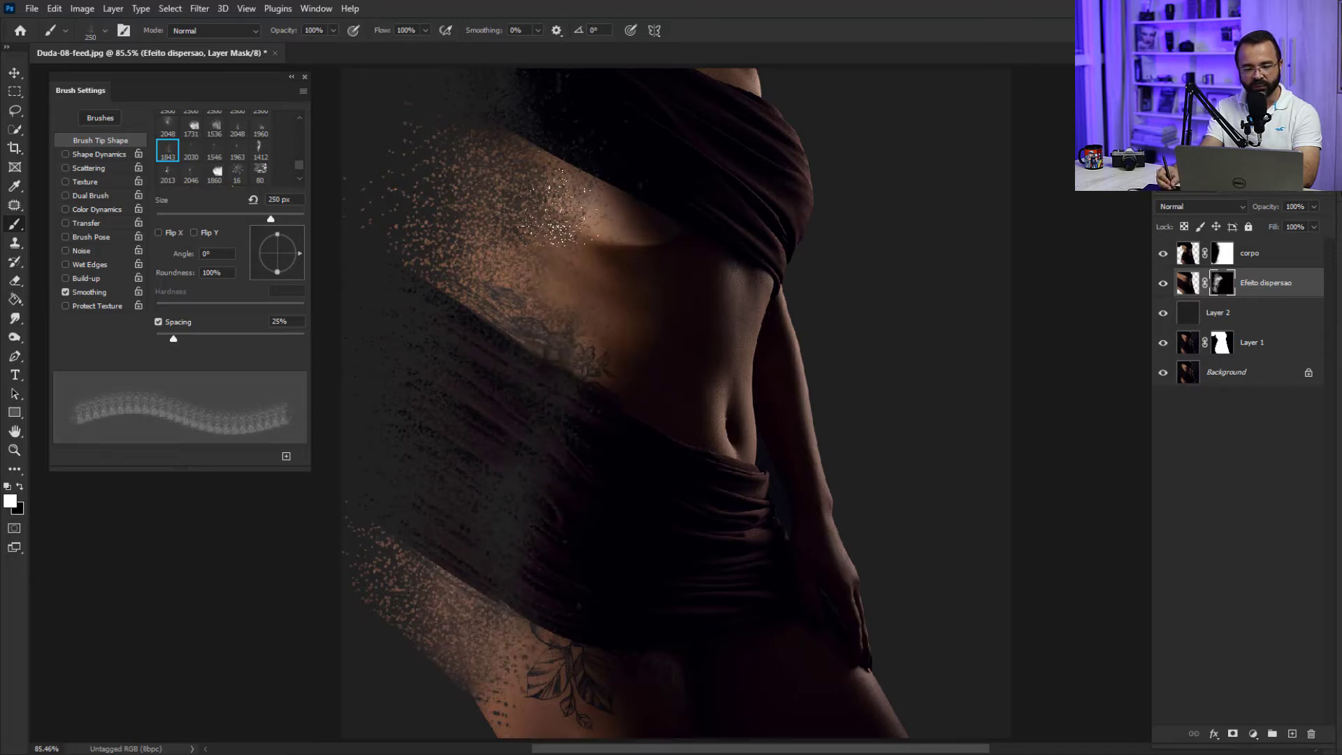
- Enlarge the brush to 1000 px and scatter bigger particles toward the image's left edge on the Efeito dispersao mask
{"action": "key", "text": "bracketright"}
{"action": "key", "text": "bracketright"}
{"action": "key", "text": "bracketright"}
{"action": "key", "text": "bracketright"}
{"action": "key", "text": "bracketright"}
{"action": "key", "text": "bracketright"}
{"action": "key", "text": "bracketright"}
{"action": "key", "text": "bracketright"}
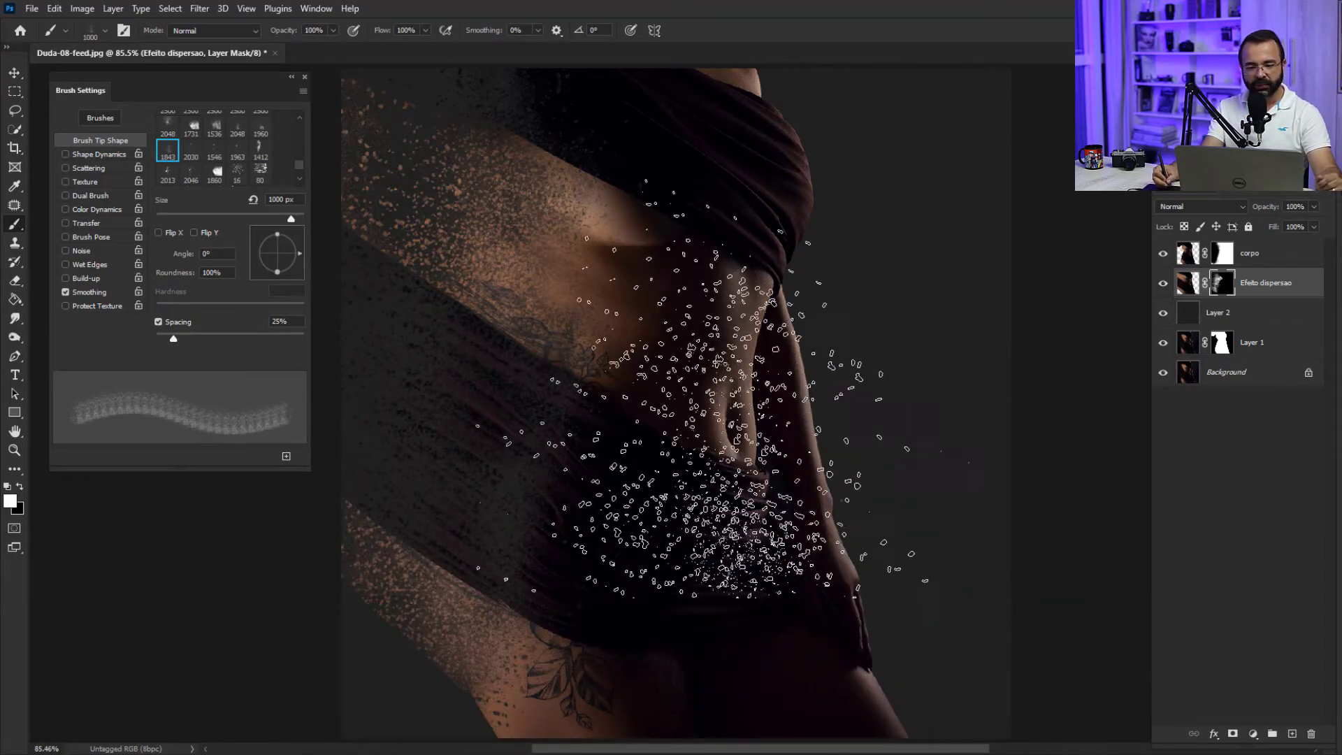
- Reduce the brush size to 300 px and put away the brush settings
{"action": "key", "text": "bracketleft"}
{"action": "key", "text": "bracketleft"}
{"action": "key", "text": "bracketleft"}
{"action": "key", "text": "bracketleft"}
{"action": "key", "text": "bracketleft"}
{"action": "key", "text": "bracketleft"}
{"action": "key", "text": "bracketleft"}
{"action": "key", "text": "bracketleft"}
{"action": "key", "text": "bracketleft"}
{"action": "key", "text": "bracketleft"}
{"action": "key", "text": "bracketright"}
{"action": "key", "text": "bracketright"}
{"action": "key", "text": "bracketright"}
{"action": "key", "text": "bracketright"}
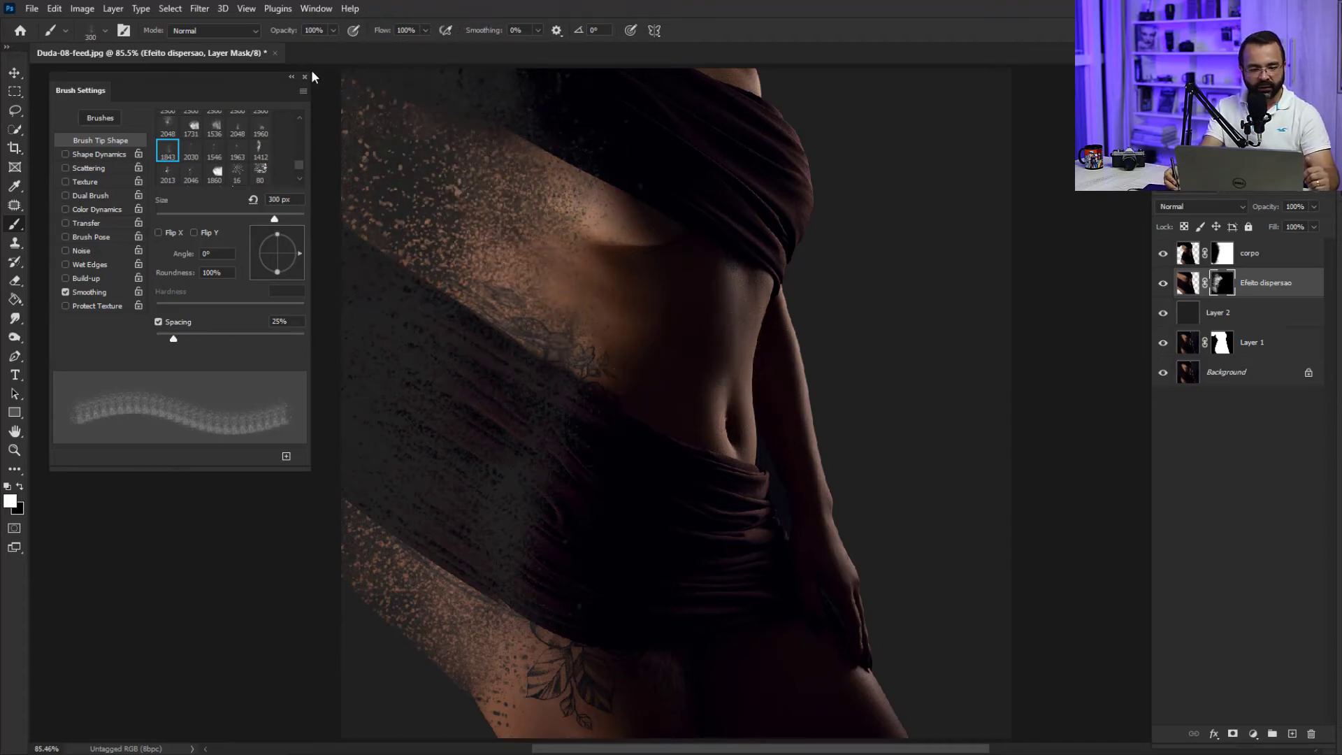
{"action": "left_click", "coordinate": [291, 79]}
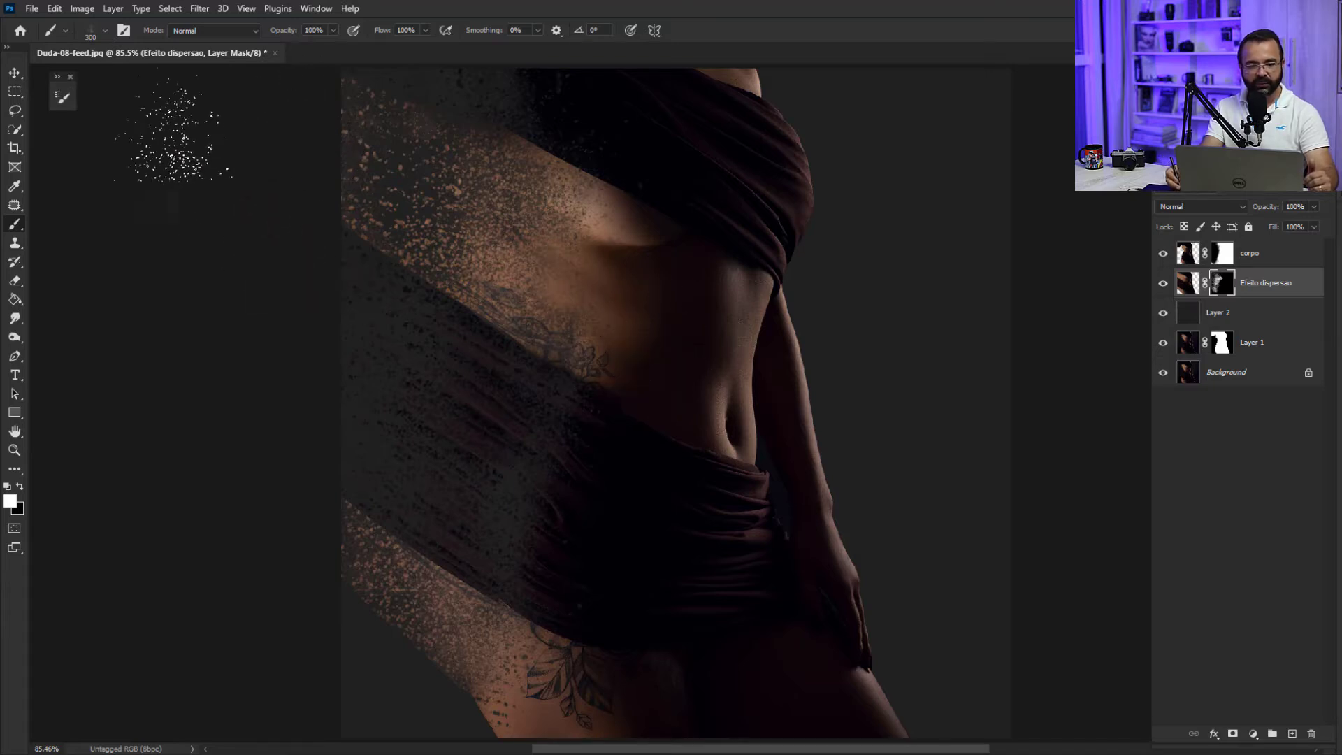
{"action": "left_click", "coordinate": [69, 77]}
- Compare the whole dispersion composite with the original Background photo
{"action": "key", "text": "z"}
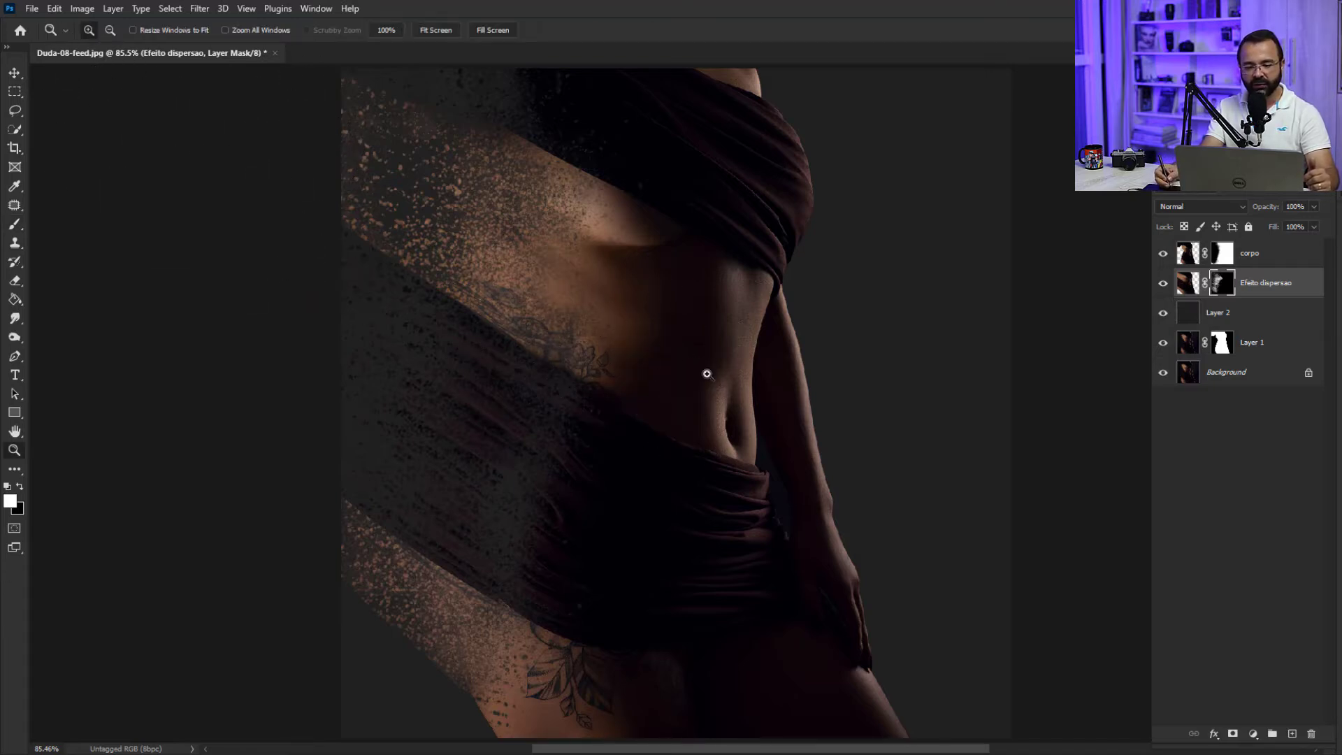
{"action": "left_click_drag", "start_coordinate": [728, 401], "coordinate": [699, 391]}
{"action": "right_click", "coordinate": [710, 398]}
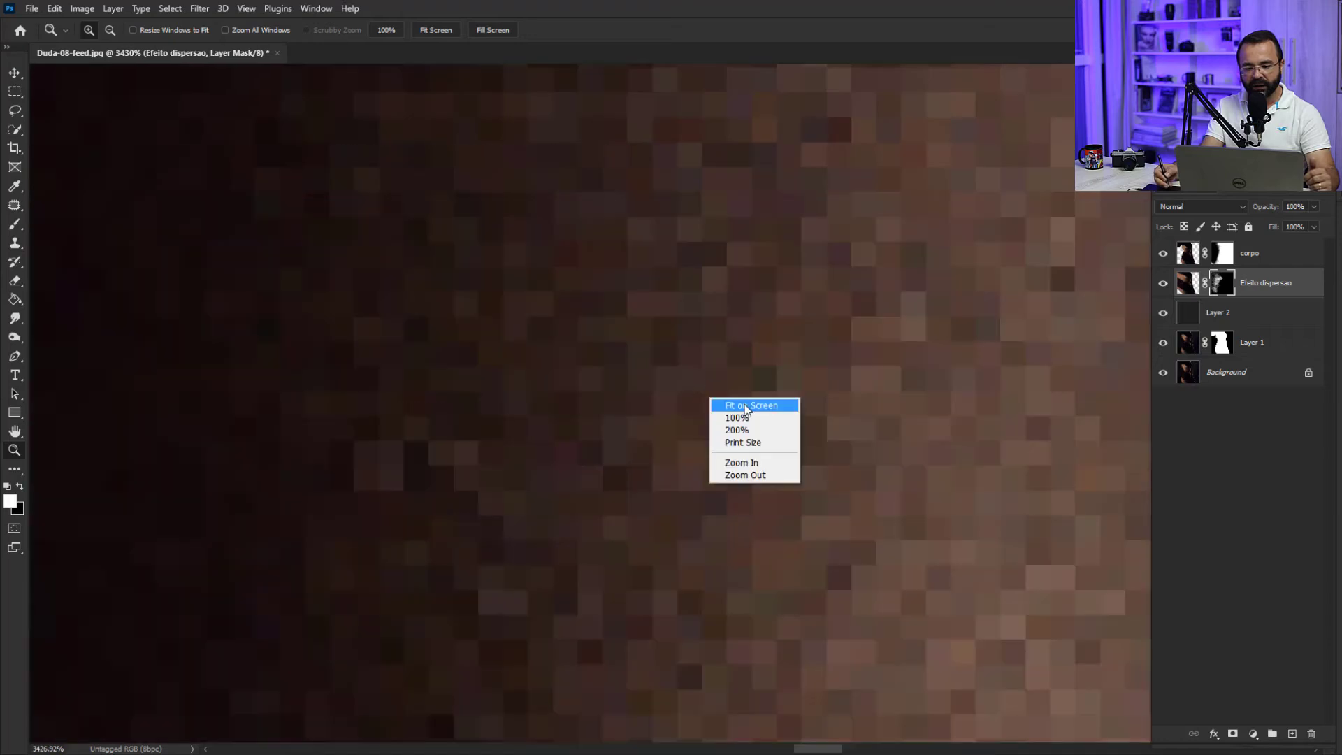
{"action": "left_click", "coordinate": [747, 406]}
{"action": "left_click", "coordinate": [110, 30]}
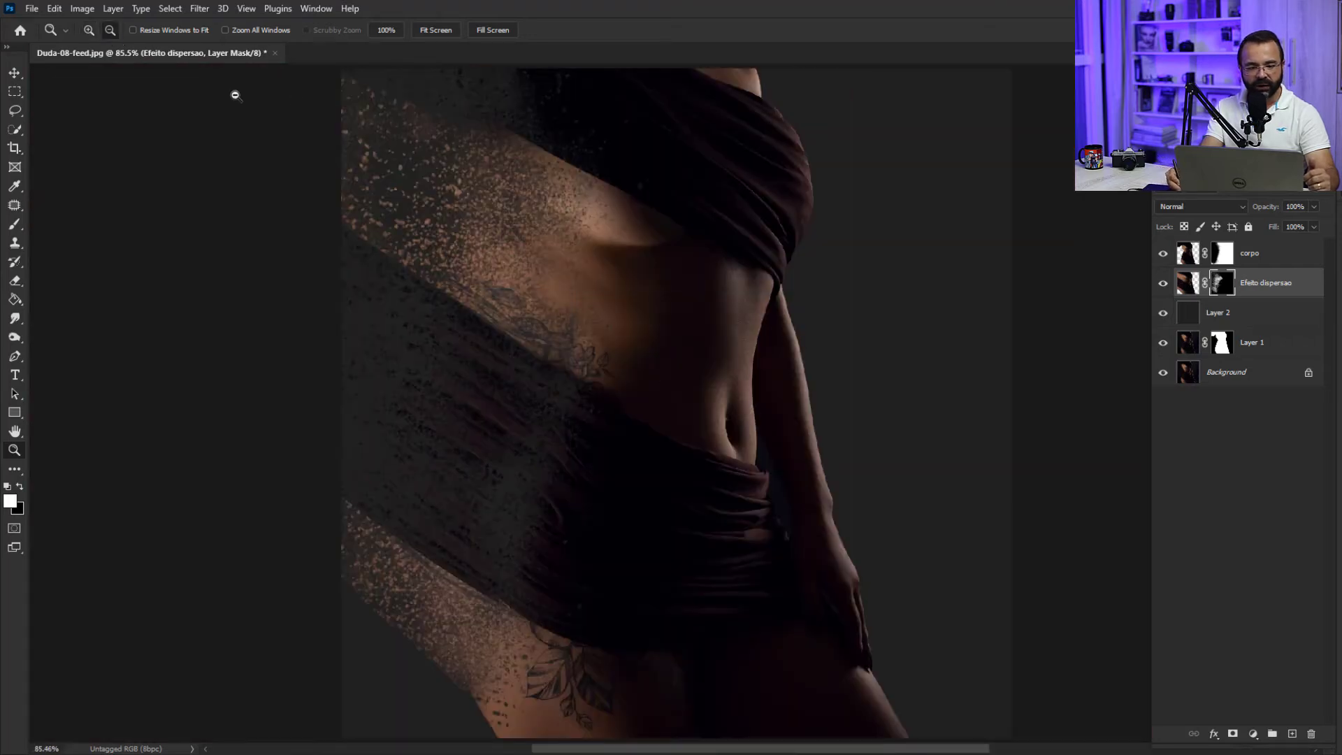
{"action": "left_click", "coordinate": [593, 298]}
{"action": "left_click", "coordinate": [646, 344]}
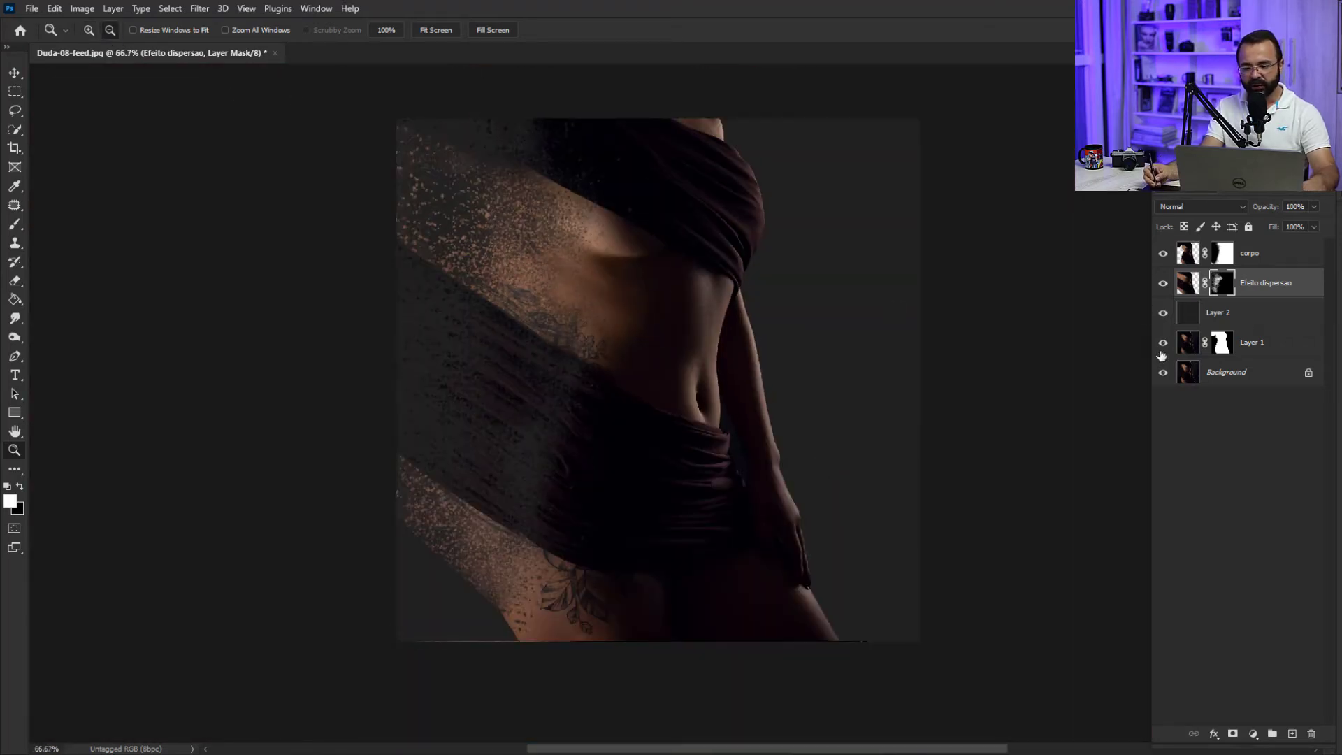
{"action": "left_click", "coordinate": [1164, 374], "text": "alt"}
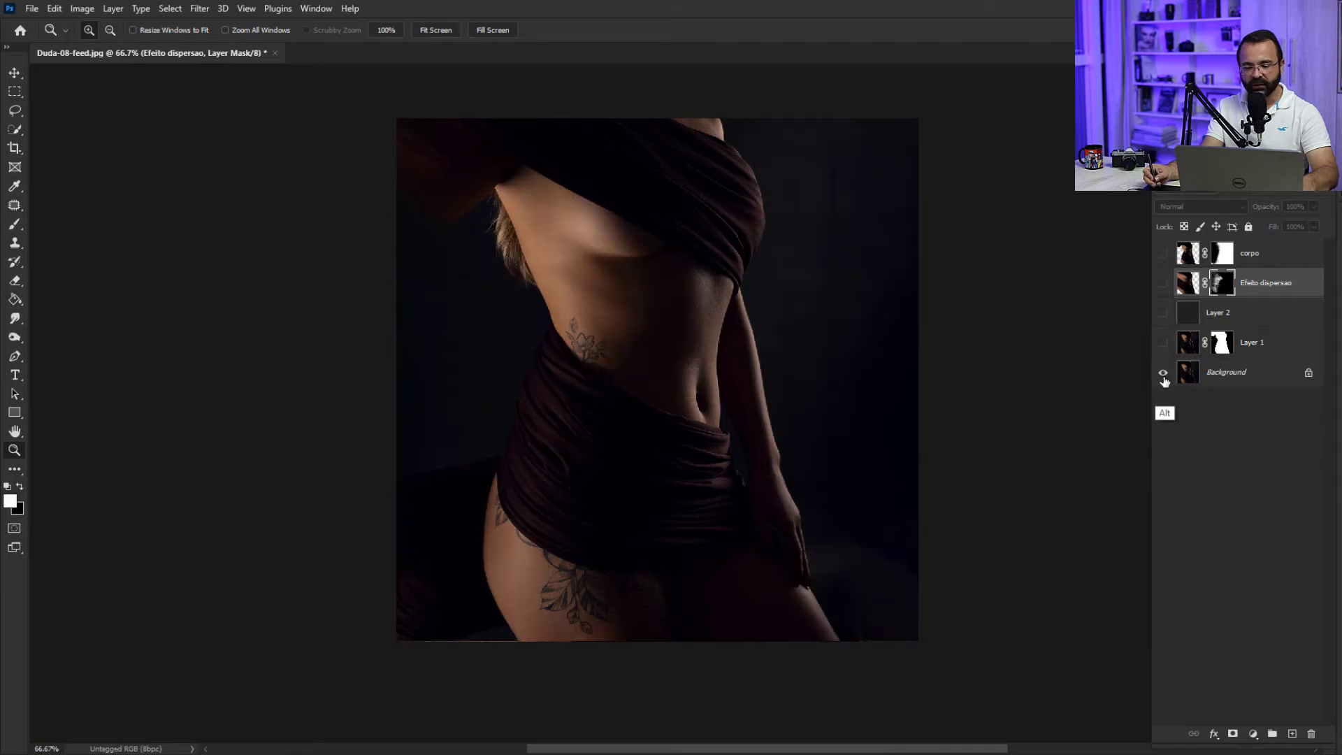
{"action": "left_click", "coordinate": [1164, 374], "text": "alt"}
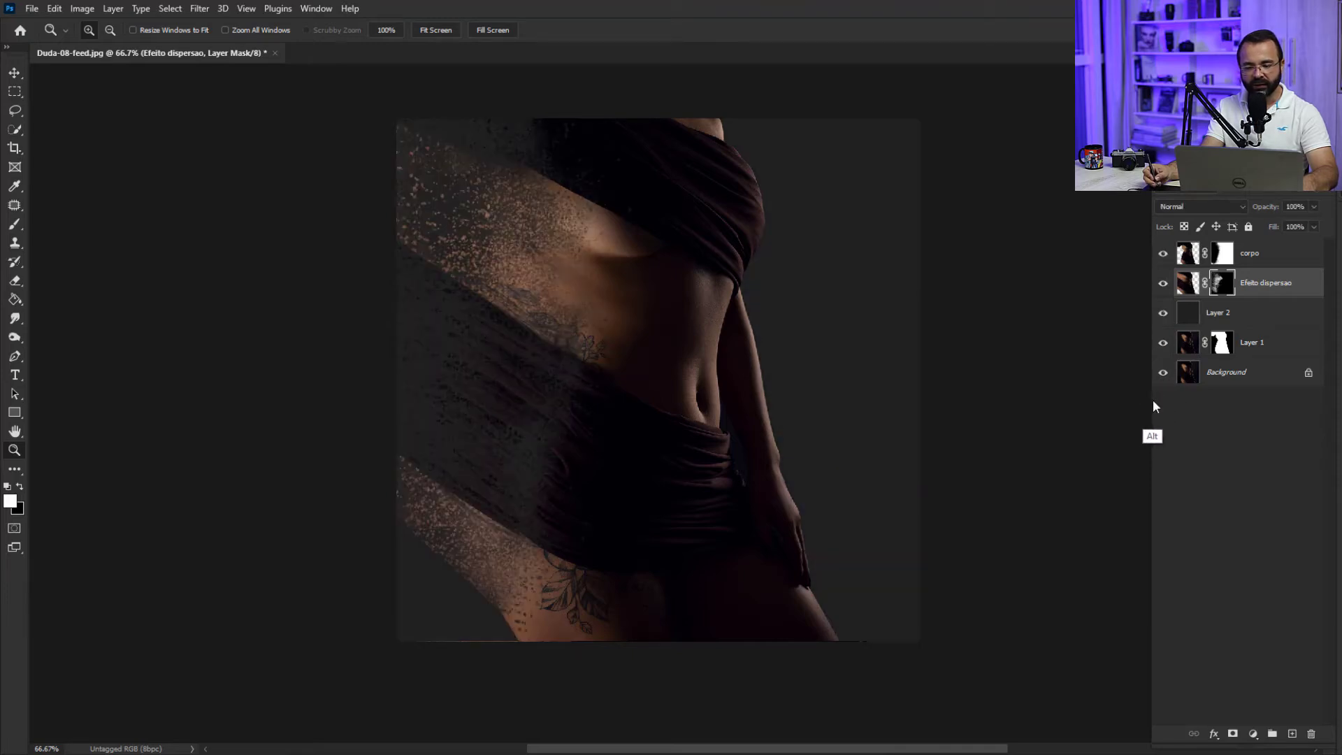
{"action": "left_click", "coordinate": [1162, 376], "text": "alt"}
{"action": "left_click", "coordinate": [1163, 376], "text": "alt"}
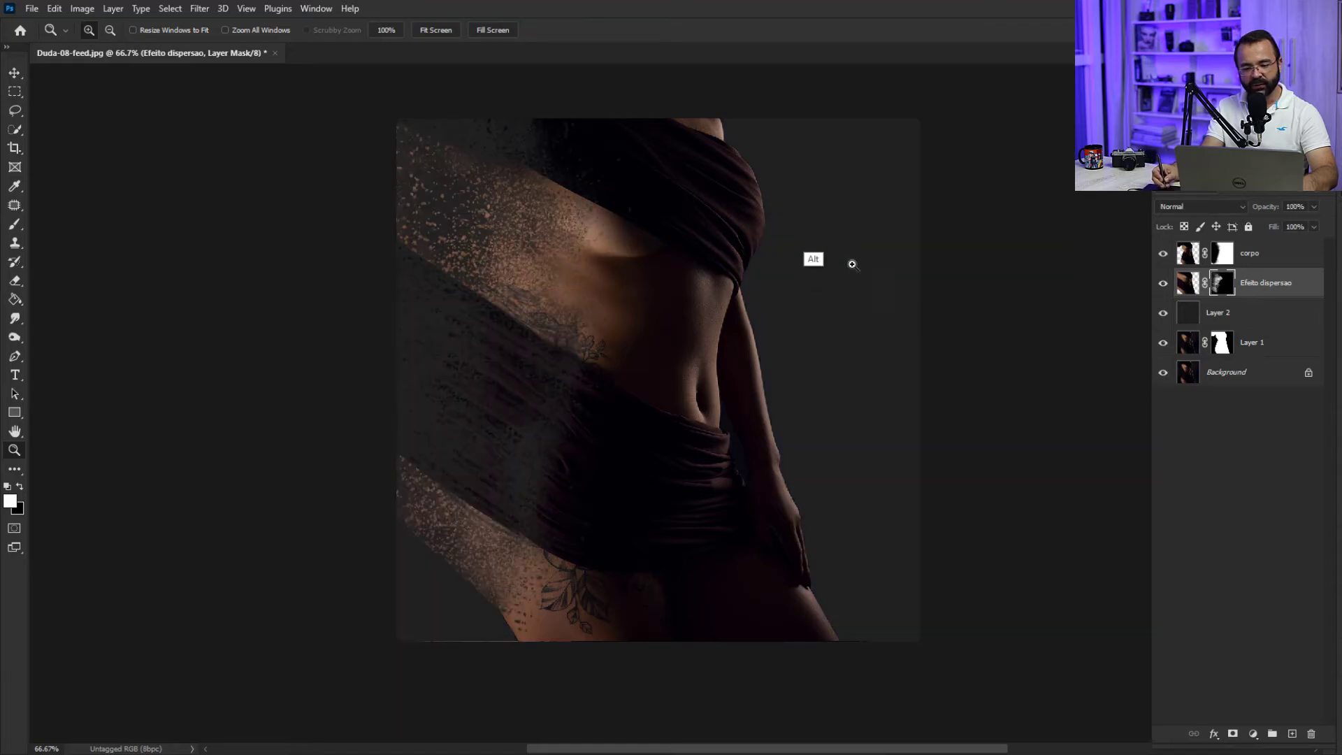
- Fill Layer 2 with a darker near-black foreground colour using the Paint Bucket, and select the corpo layer
{"action": "left_click", "coordinate": [1181, 318]}
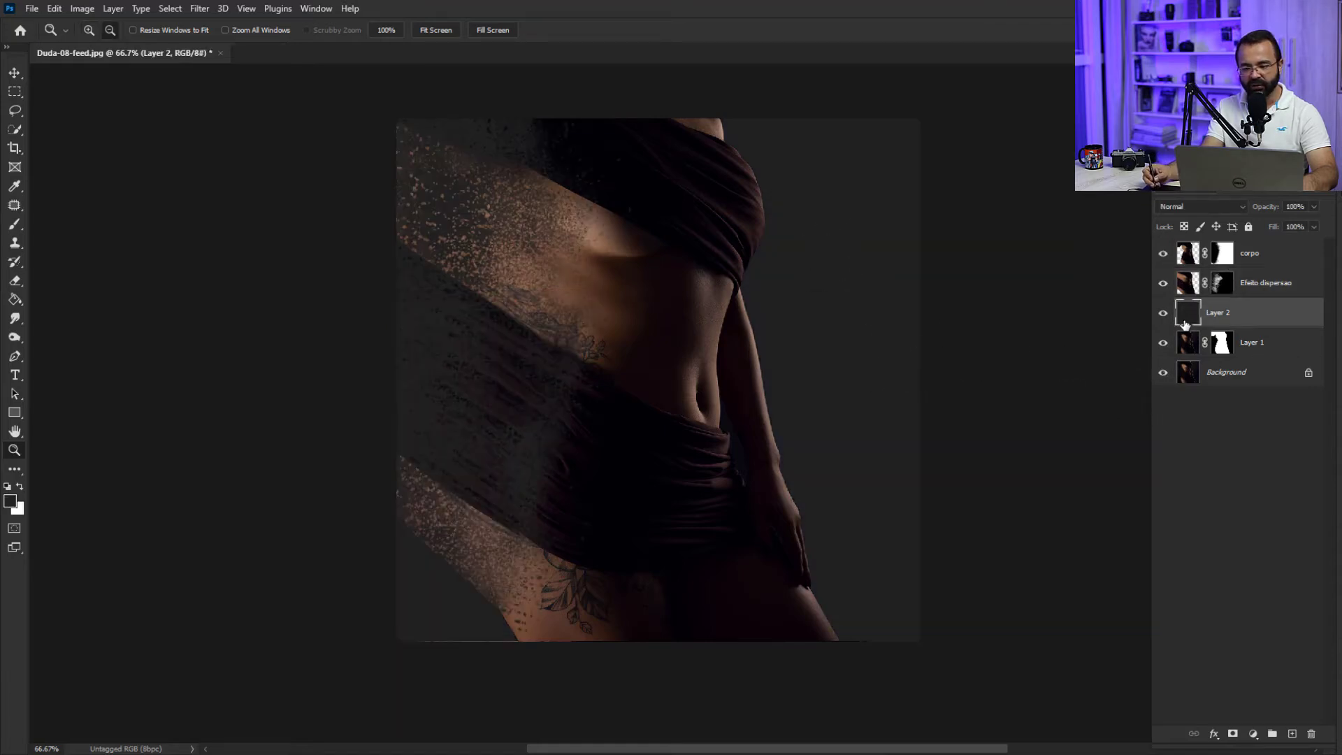
{"action": "left_click", "coordinate": [14, 305]}
{"action": "left_click", "coordinate": [12, 501]}
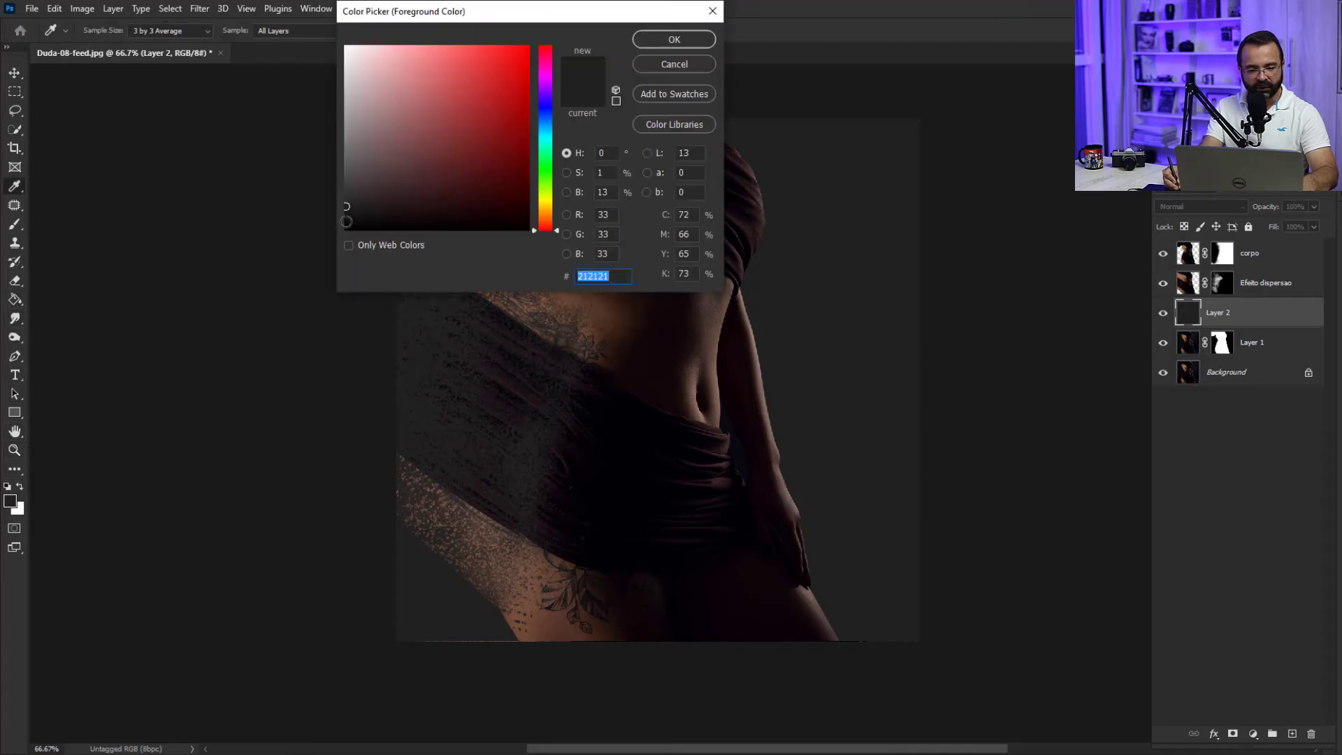
{"action": "left_click", "coordinate": [347, 224]}
{"action": "left_click", "coordinate": [690, 39]}
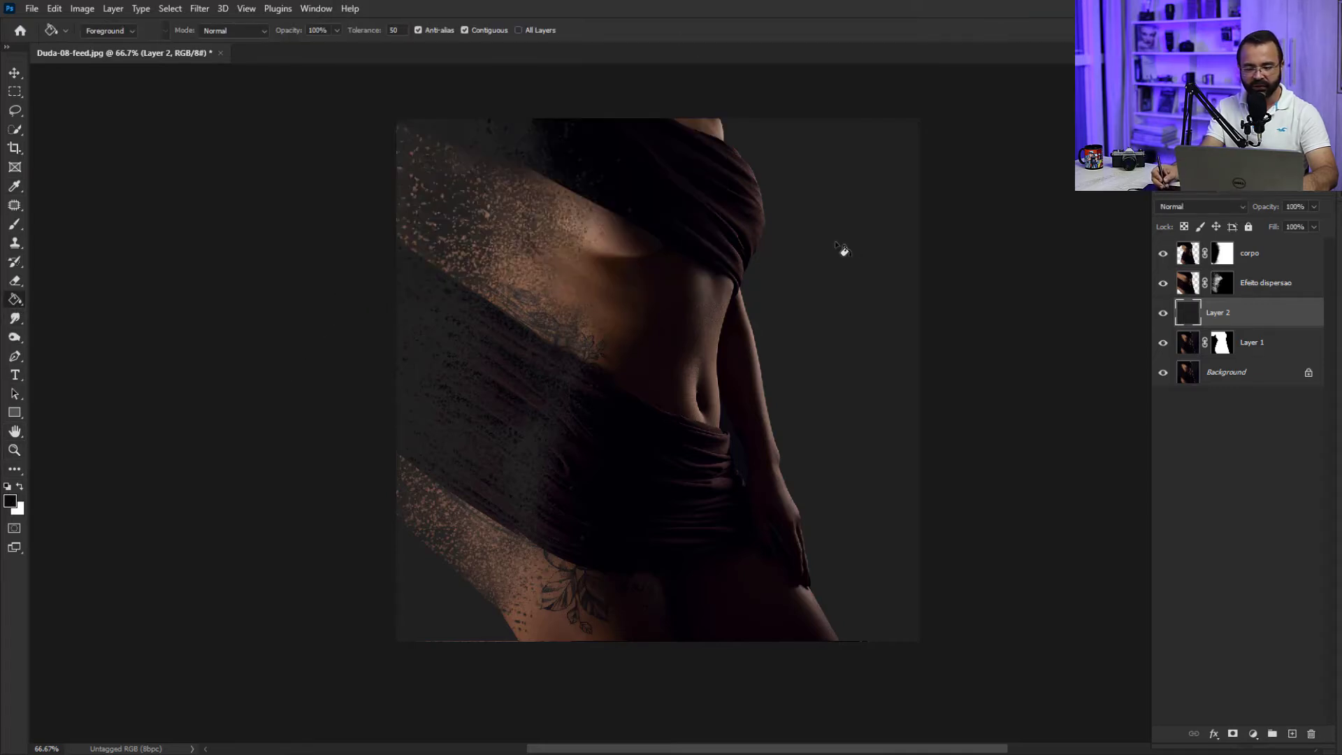
{"action": "left_click", "coordinate": [864, 322]}
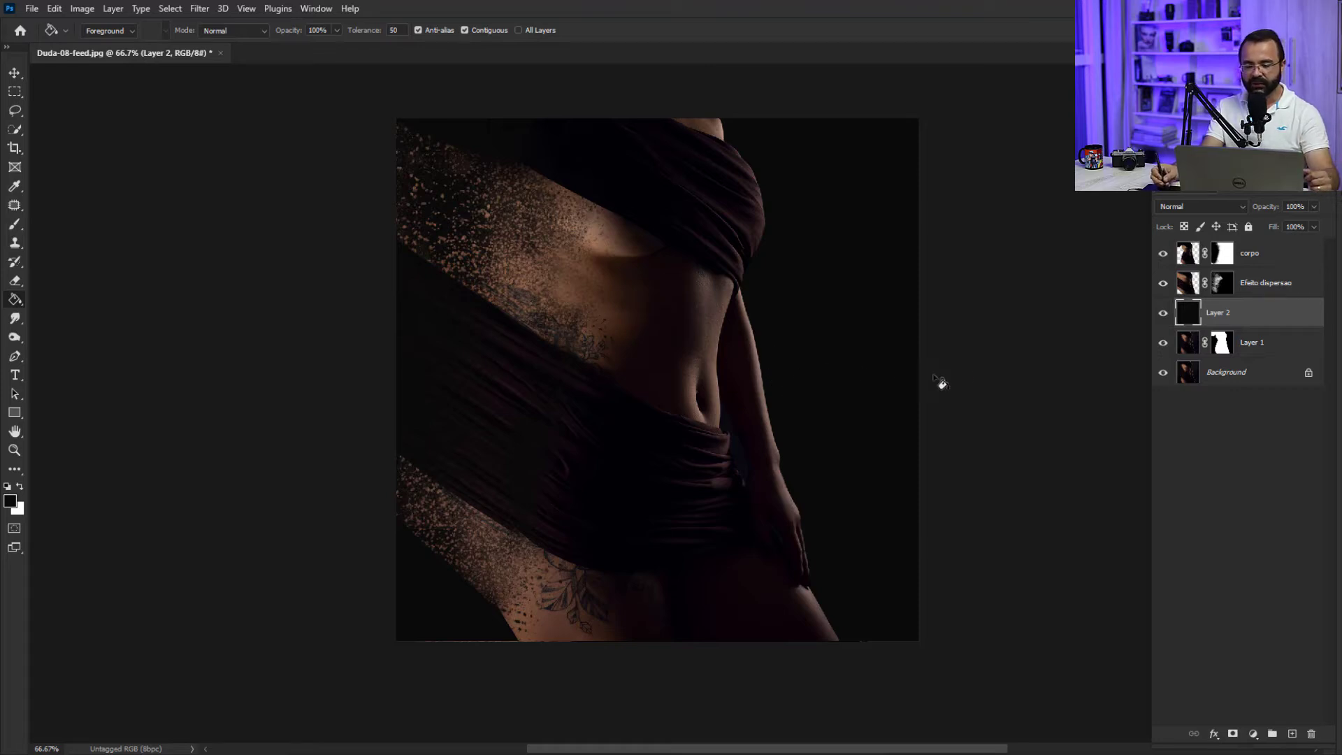
{"action": "left_click", "coordinate": [1267, 260]}
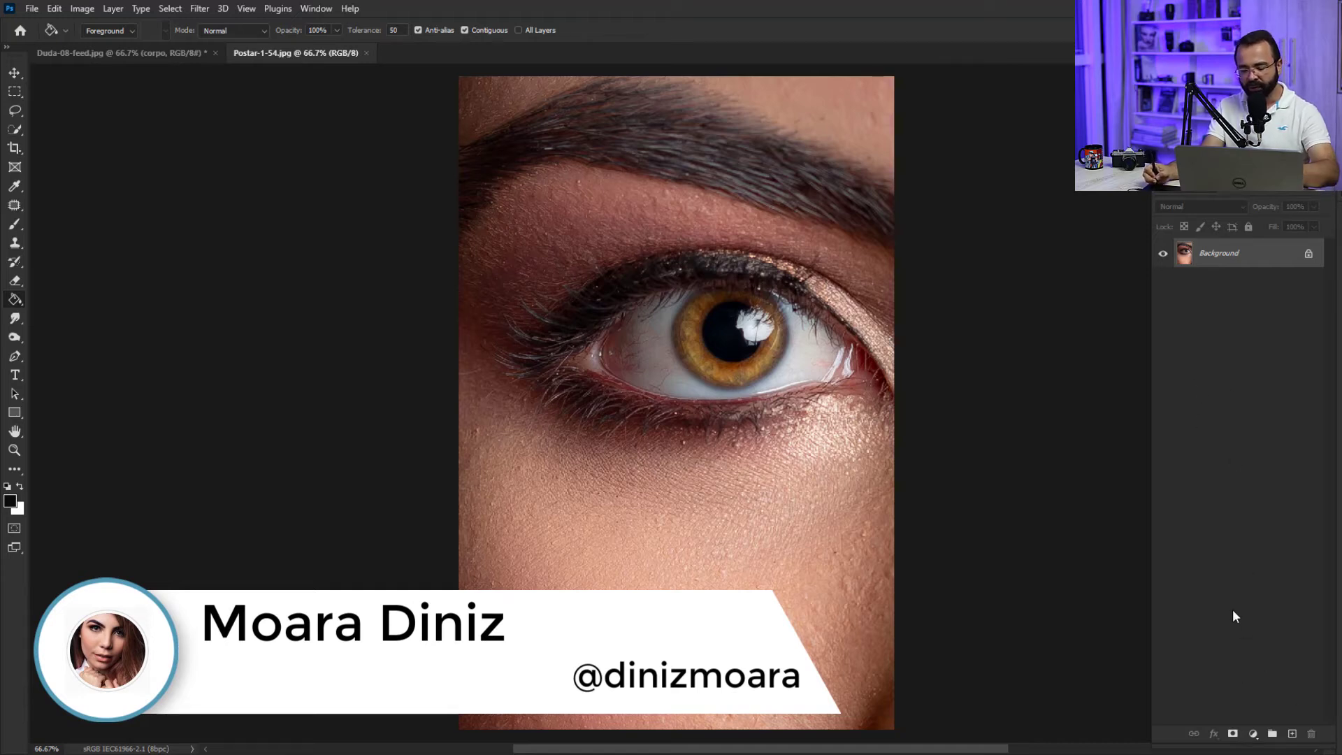
- In Postar-1-54.jpg, duplicate the Background and insert a new layer beneath the copy, filled with the near-black foreground colour
{"action": "key", "text": "ctrl+j"}
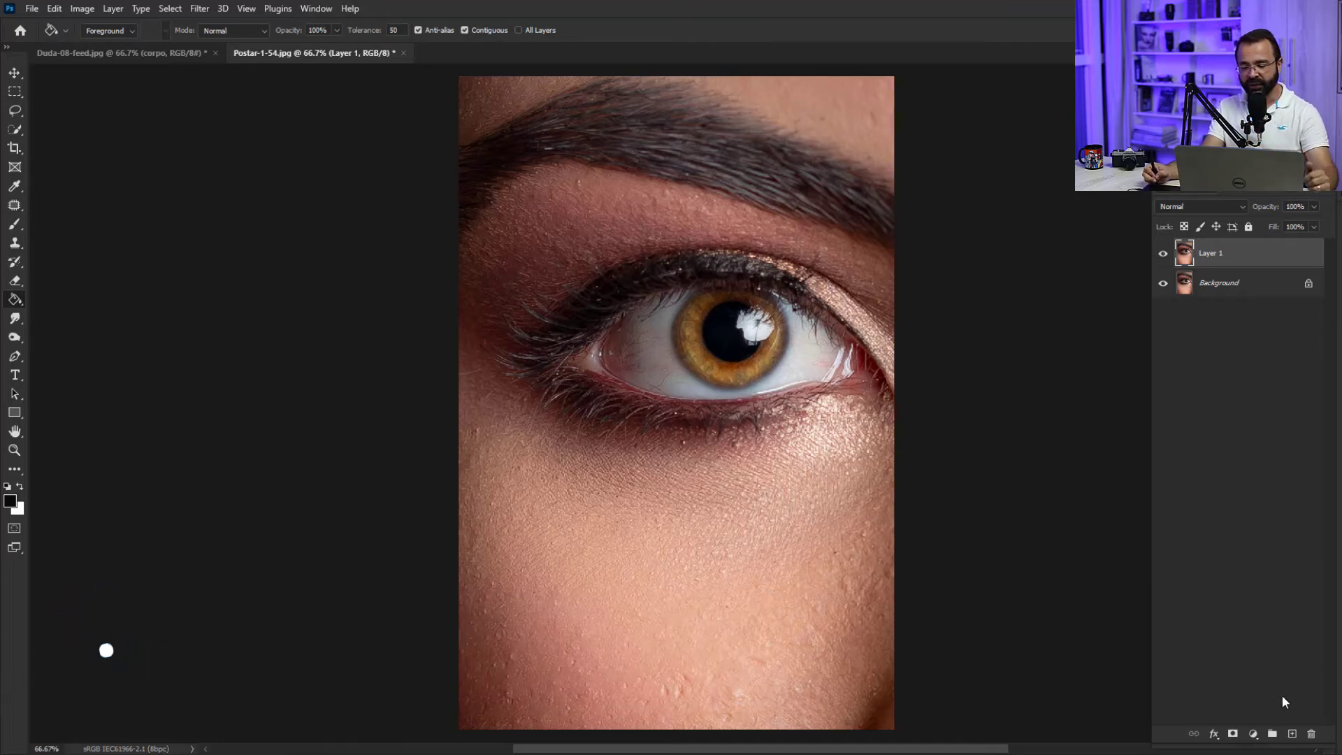
{"action": "left_click", "coordinate": [1293, 733]}
{"action": "left_click_drag", "start_coordinate": [1226, 264], "coordinate": [1177, 298]}
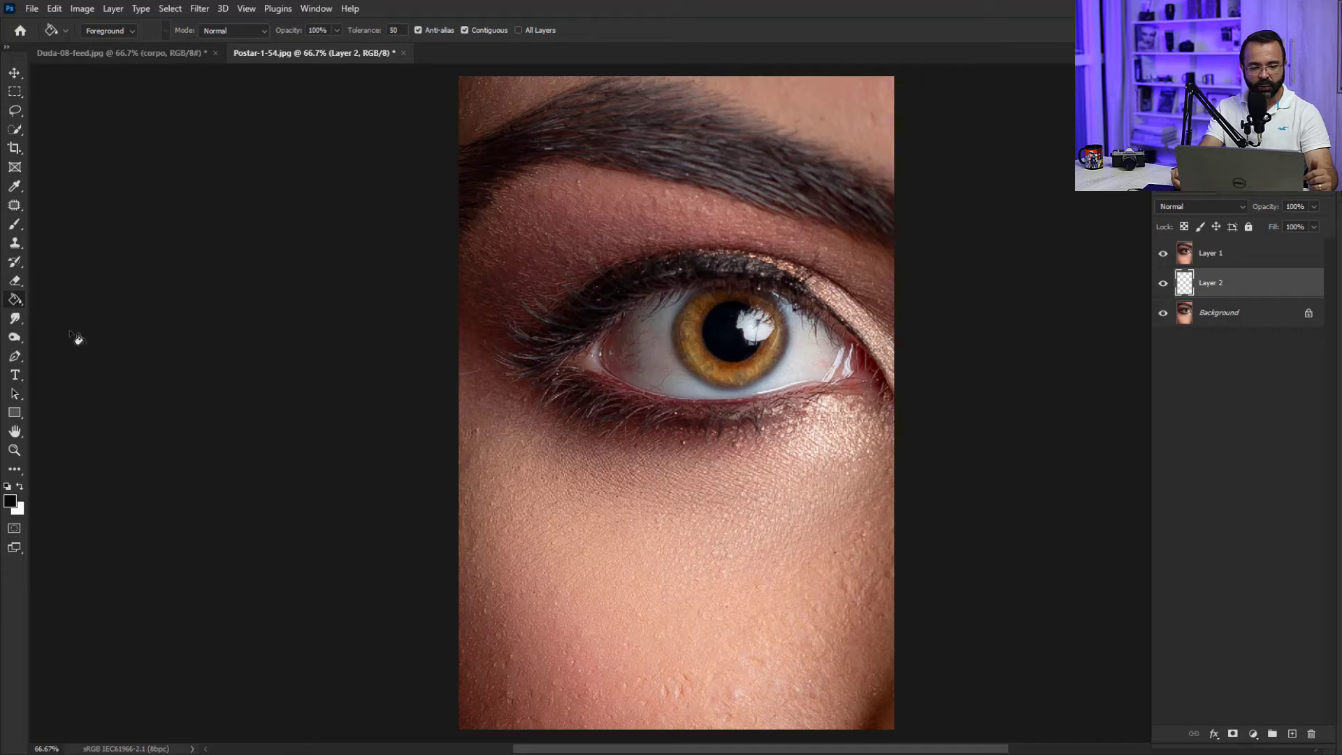
{"action": "left_click", "coordinate": [622, 446]}
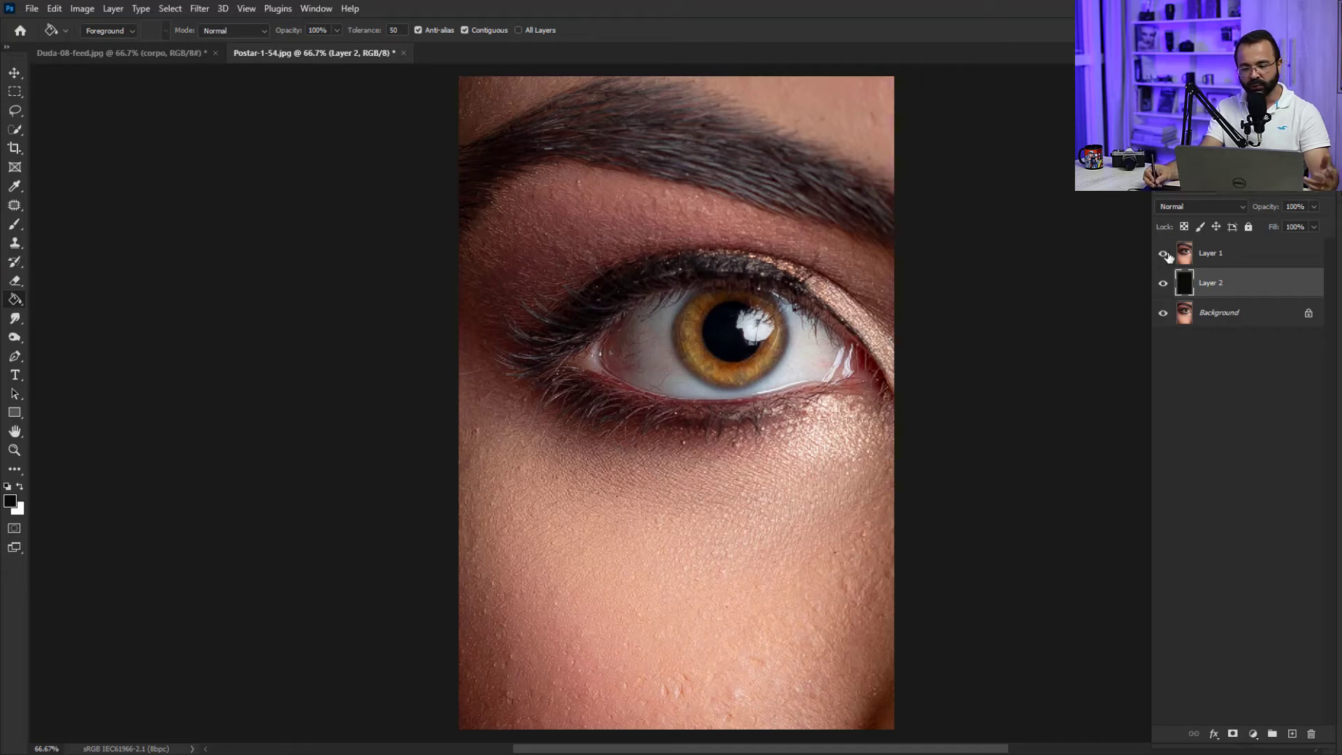
{"action": "left_click", "coordinate": [1163, 255]}
{"action": "left_click", "coordinate": [1163, 255]}
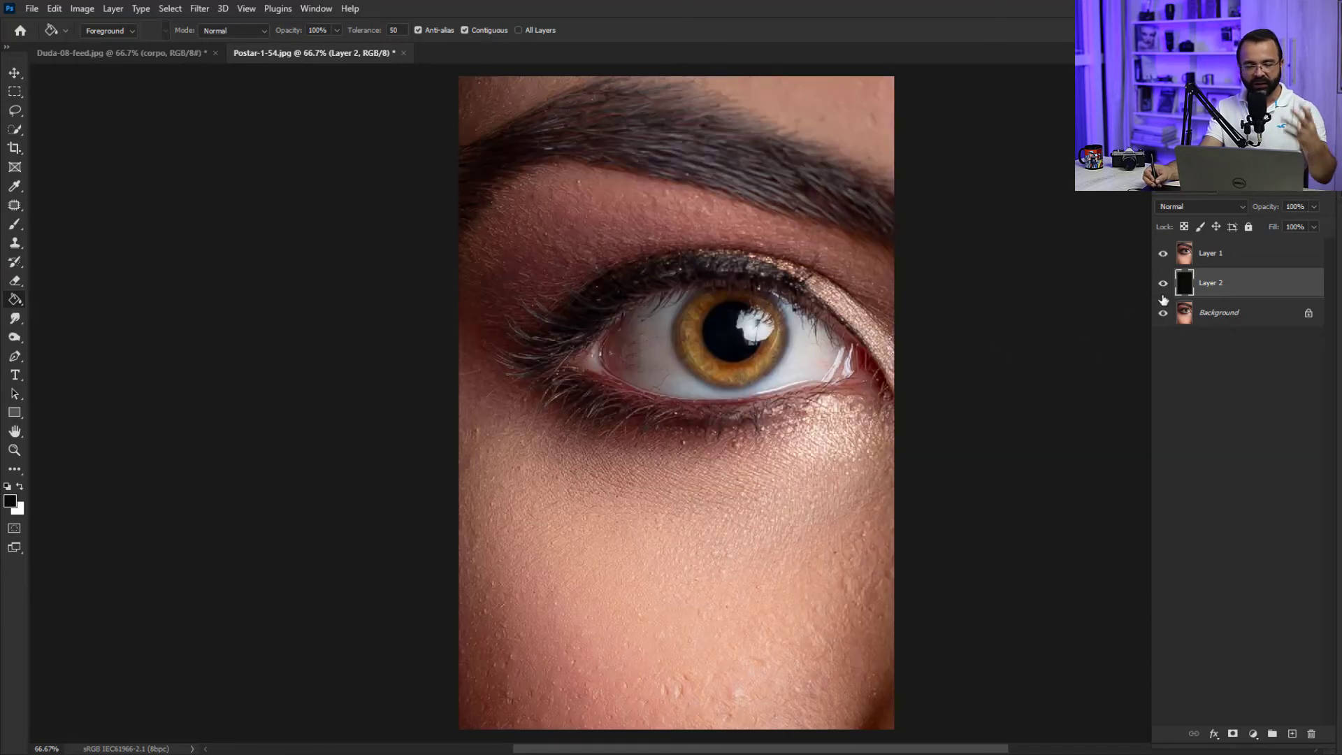
- Duplicate Layer 1, naming the lower of the two layers Efeito dispersao and the upper one rosto
{"action": "left_click", "coordinate": [1220, 255]}
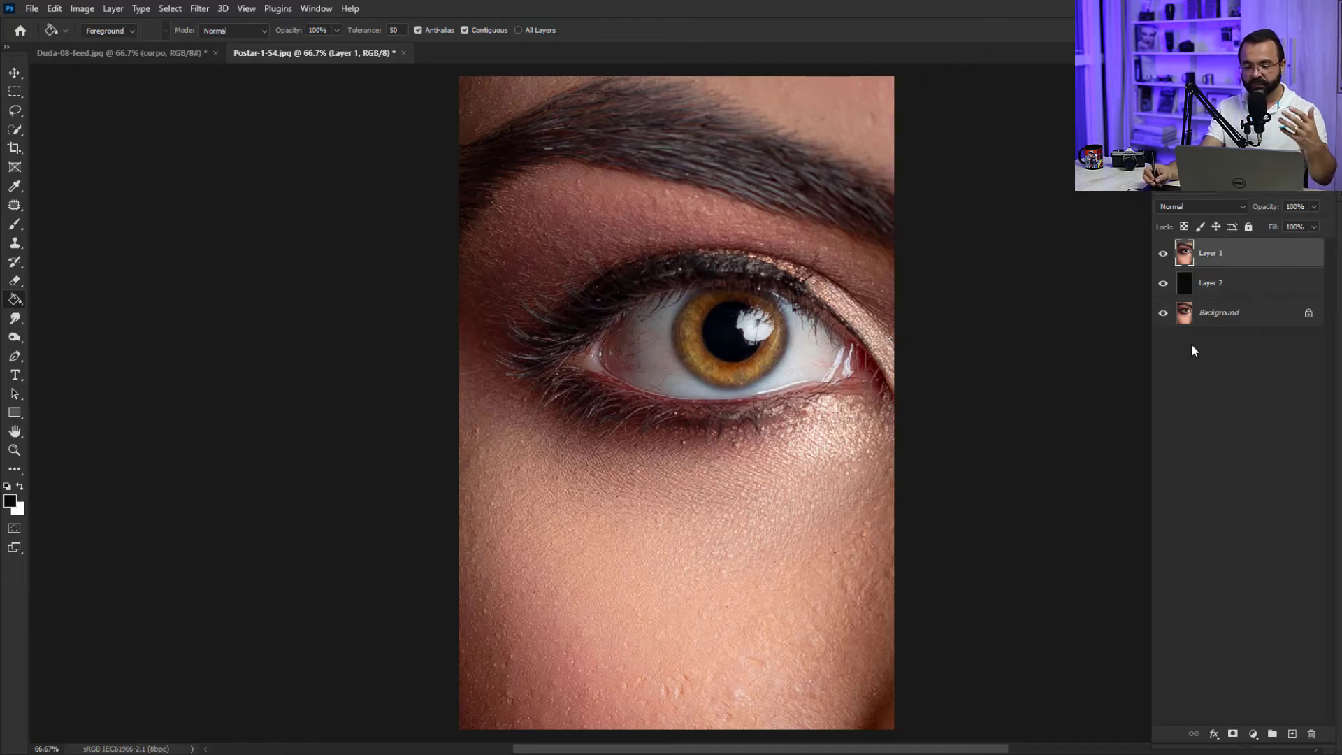
{"action": "key", "text": "ctrl+j"}
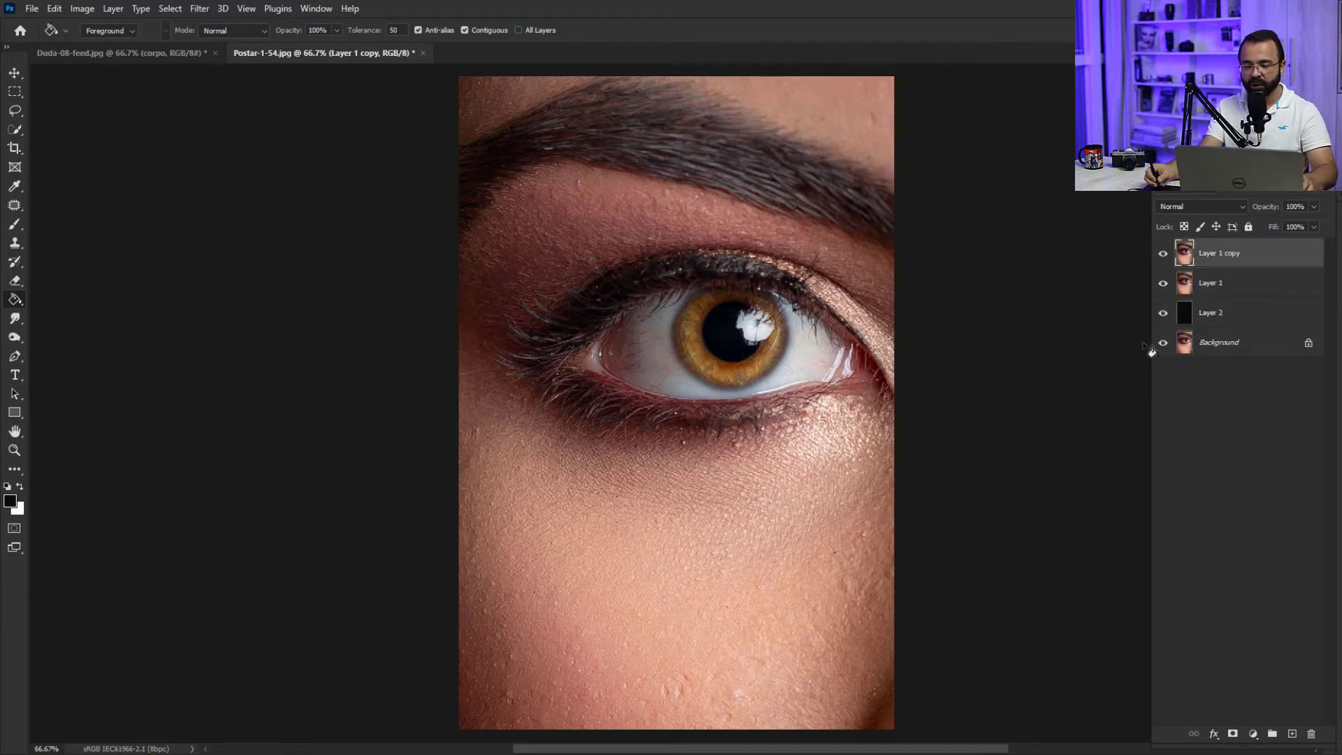
{"action": "double_click", "coordinate": [1211, 284]}
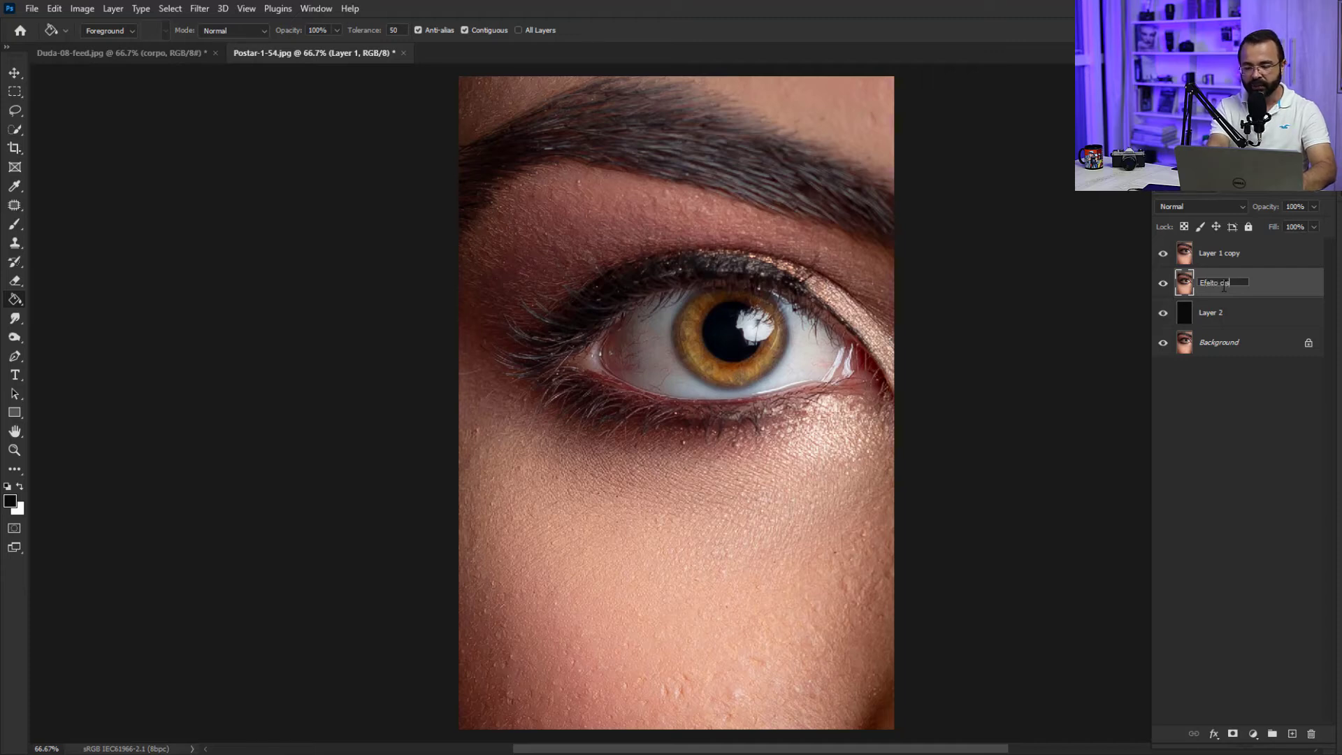
{"action": "key", "text": "Return"}
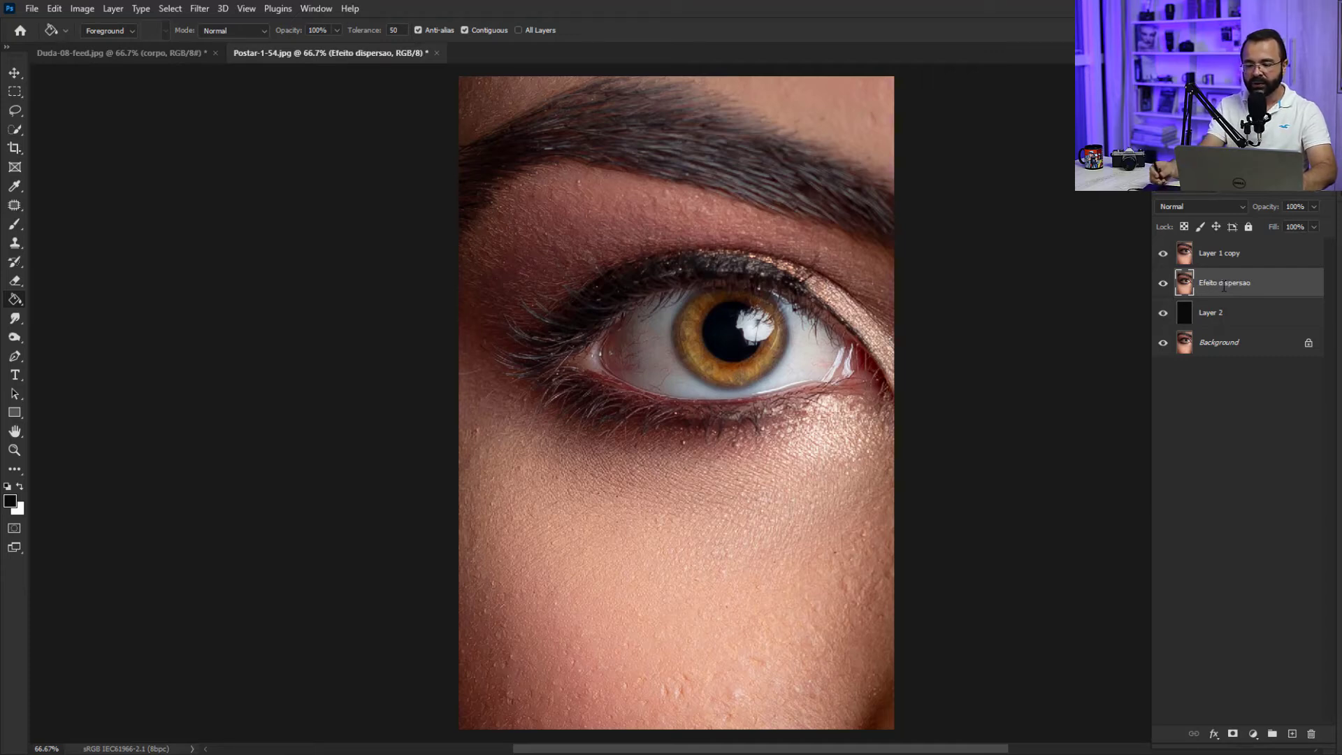
{"action": "left_click", "coordinate": [1223, 259]}
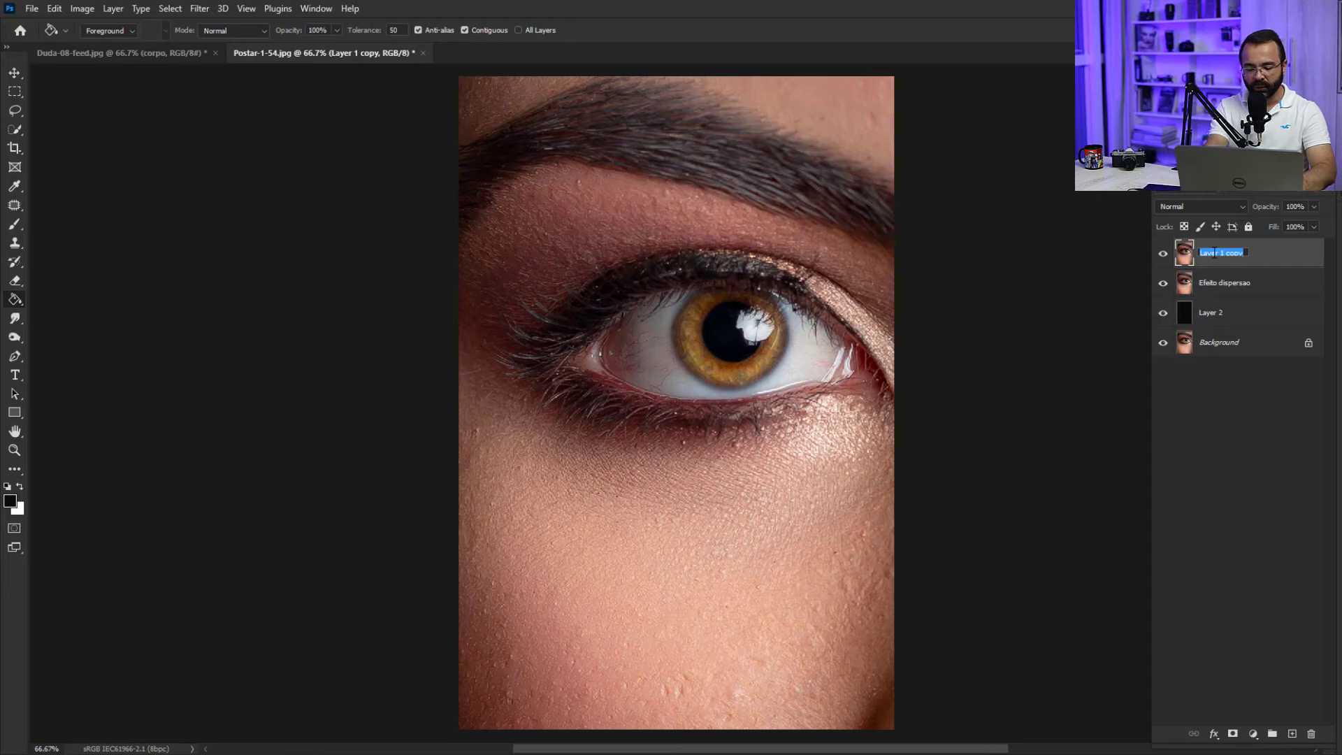
{"action": "key", "text": "Return"}
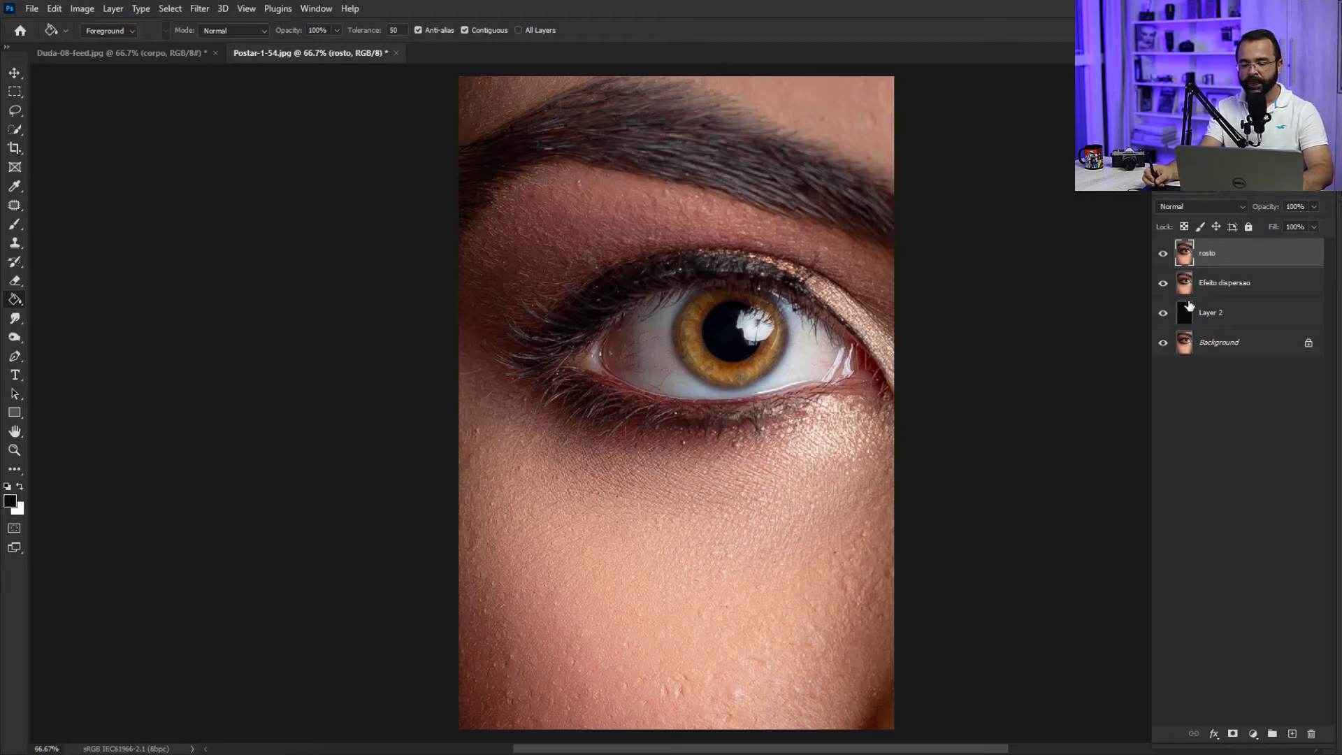
- Add a black layer mask that hides the Efeito dispersao layer
{"action": "left_click", "coordinate": [1216, 286]}
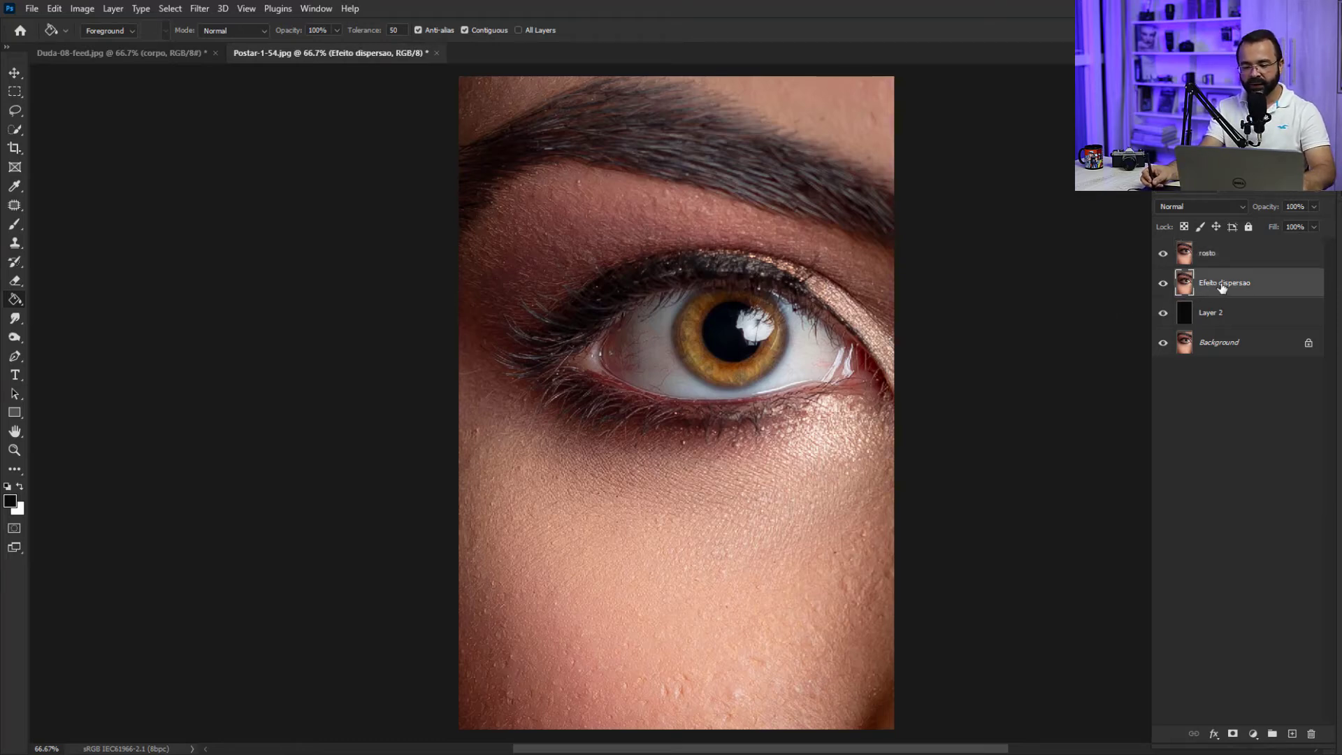
{"action": "left_click", "coordinate": [1233, 734], "text": "alt"}
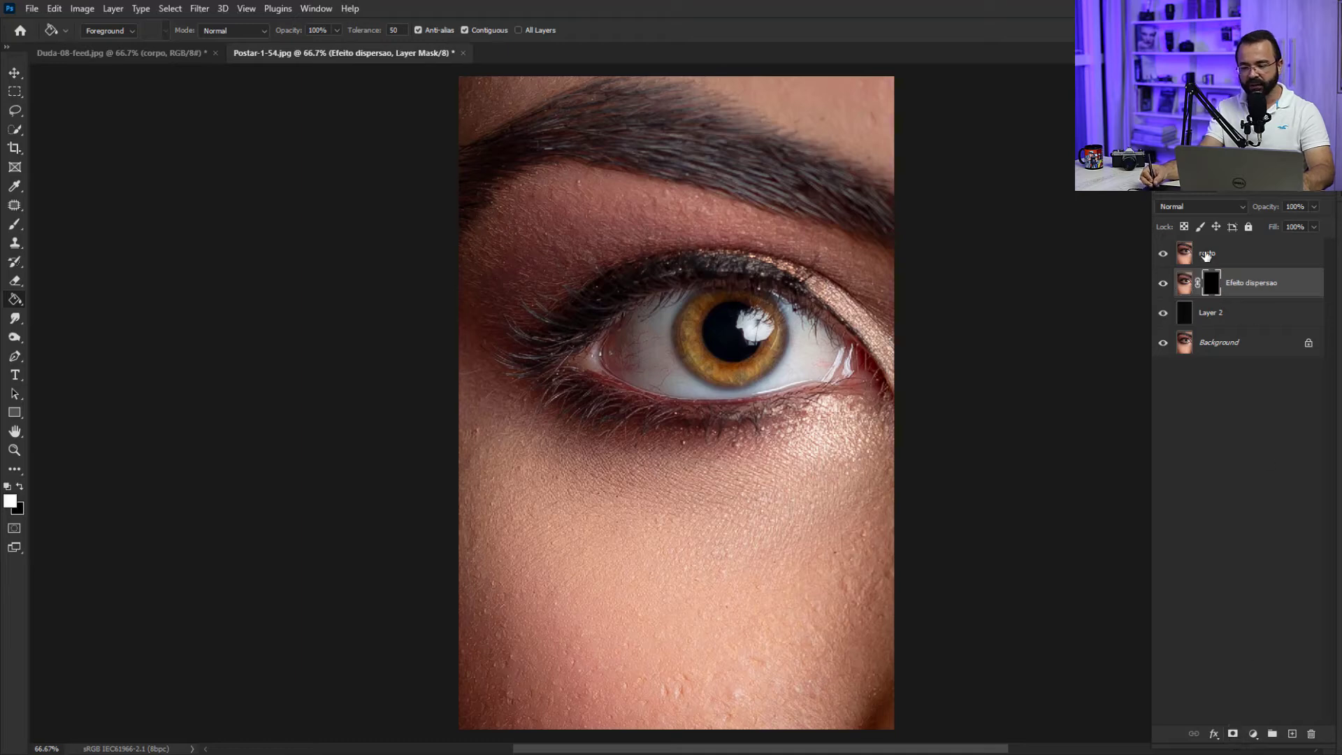
- Add a white layer mask to the rosto layer and activate the Brush tool with black as the foreground colour
{"action": "left_click", "coordinate": [1207, 256]}
{"action": "left_click", "coordinate": [1233, 734]}
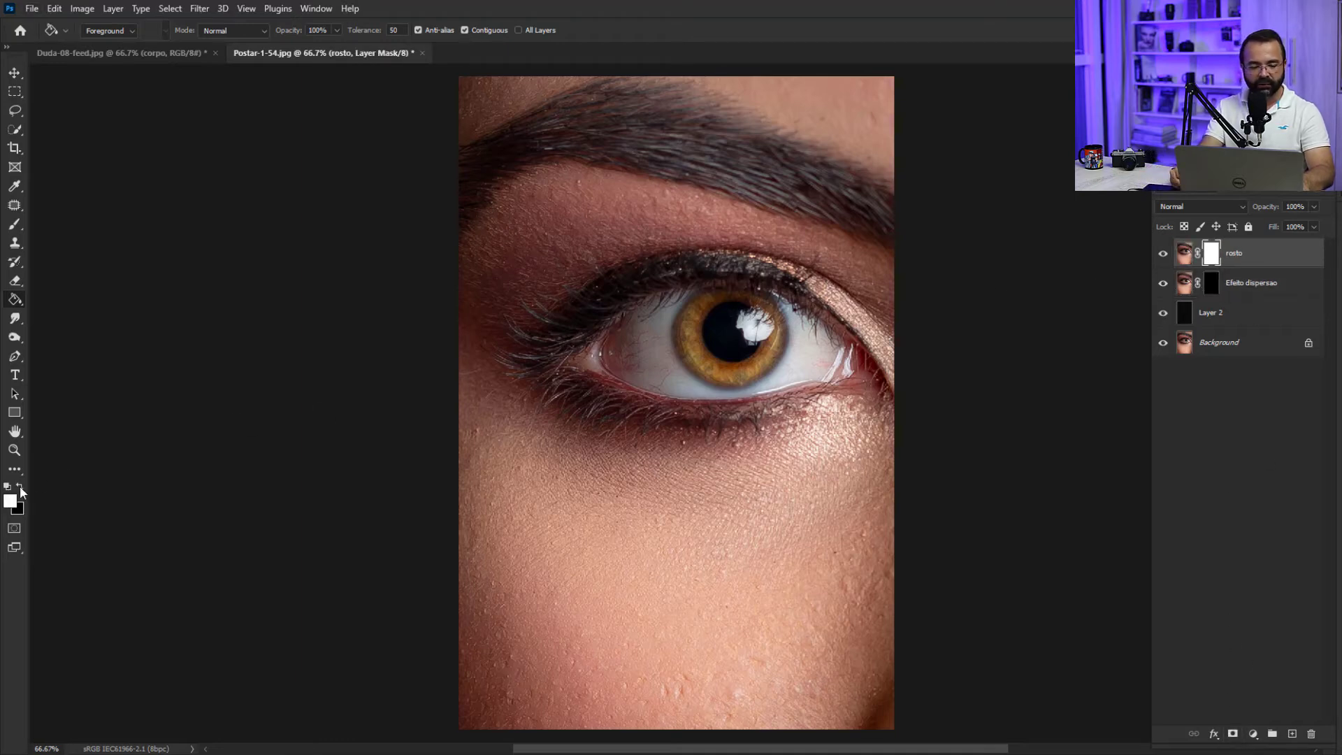
{"action": "left_click", "coordinate": [16, 225]}
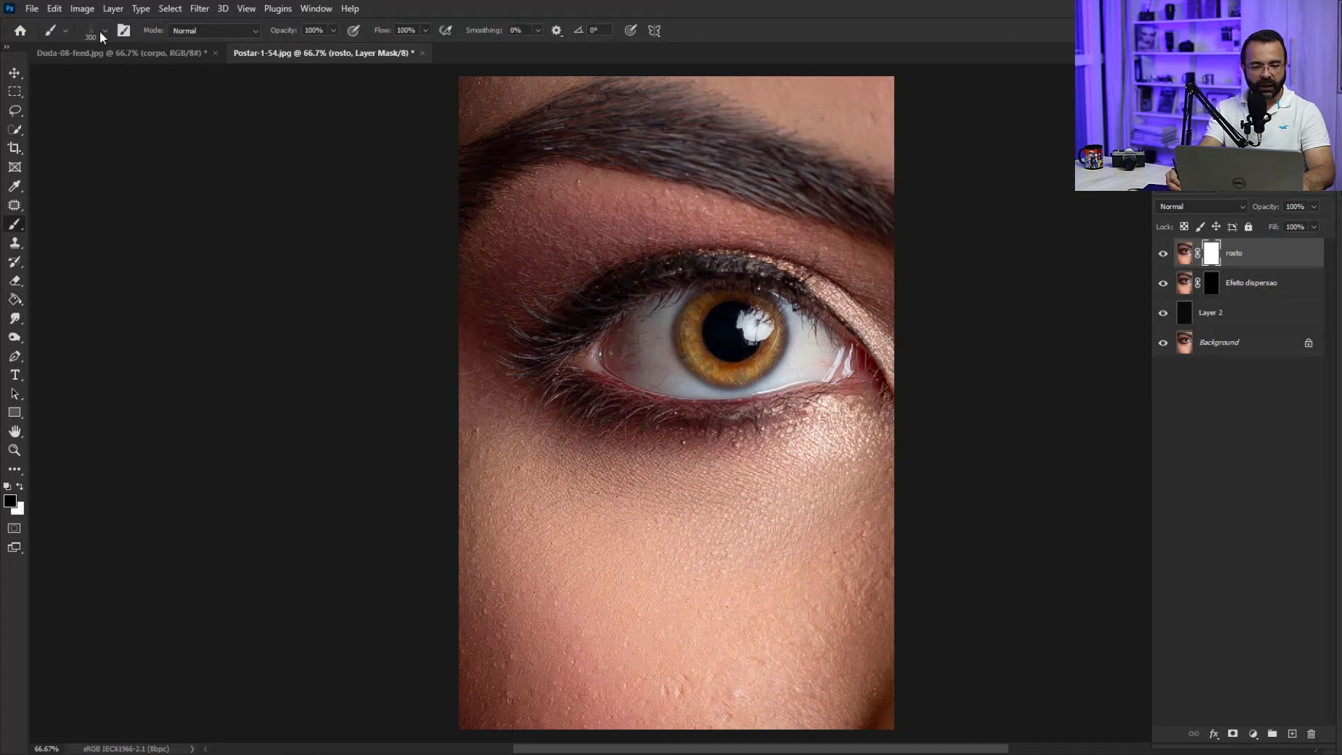
- Choose the 002_Explosion brush and reduce its size to 600 px
{"action": "left_click", "coordinate": [103, 32]}
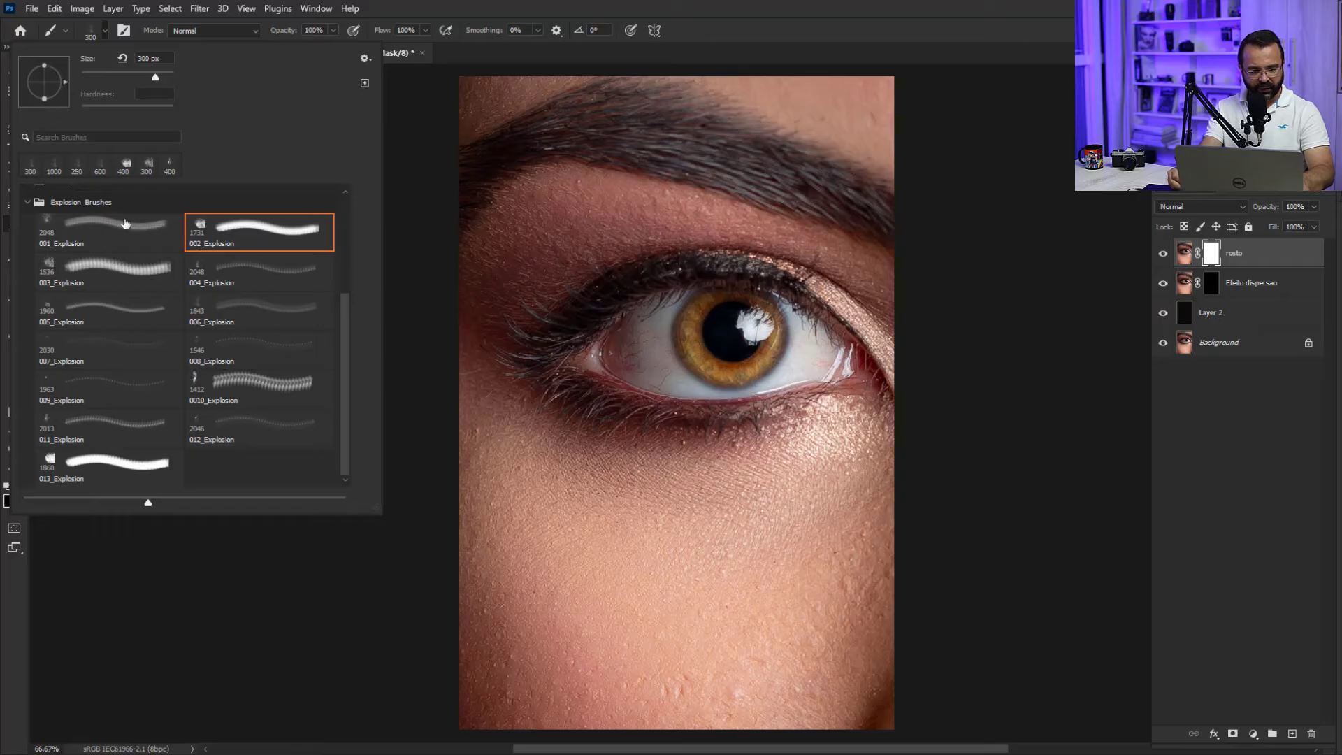
{"action": "left_click", "coordinate": [259, 236]}
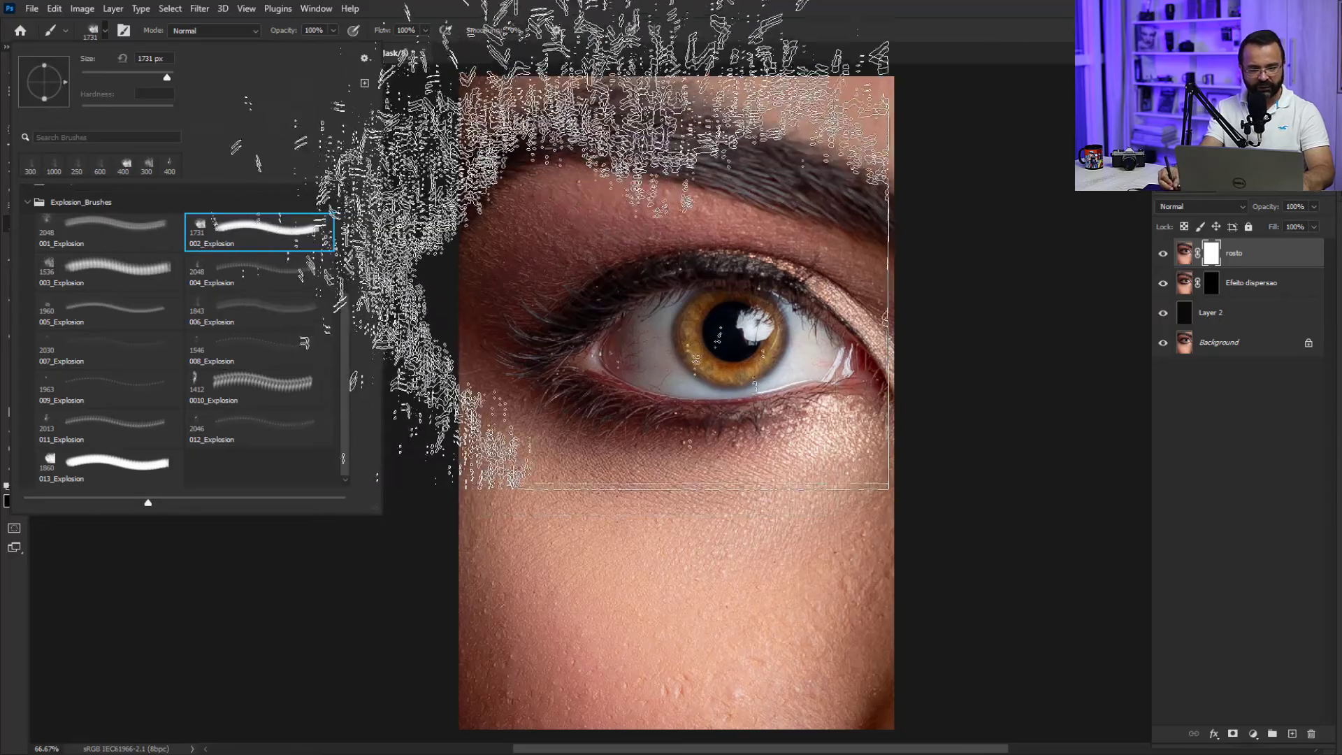
{"action": "left_click", "coordinate": [681, 23]}
{"action": "key", "text": "bracketleft"}
{"action": "key", "text": "bracketleft"}
{"action": "key", "text": "bracketleft"}
{"action": "key", "text": "bracketleft"}
{"action": "key", "text": "bracketleft"}
{"action": "key", "text": "bracketleft"}
{"action": "key", "text": "bracketleft"}
{"action": "key", "text": "bracketleft"}
{"action": "key", "text": "bracketleft"}
{"action": "key", "text": "bracketleft"}
{"action": "key", "text": "bracketleft"}
{"action": "key", "text": "bracketleft"}
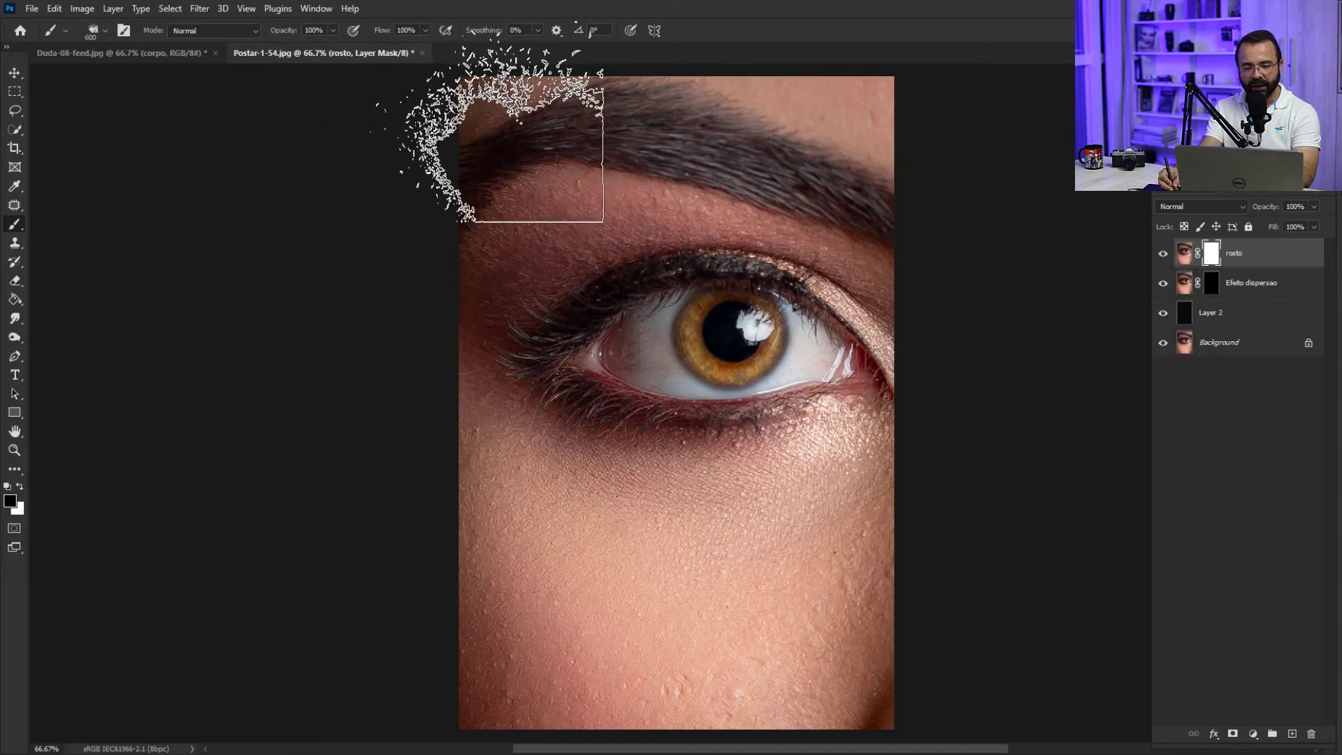
{"action": "left_click", "coordinate": [482, 124]}
{"action": "left_click_drag", "start_coordinate": [464, 138], "coordinate": [460, 79]}
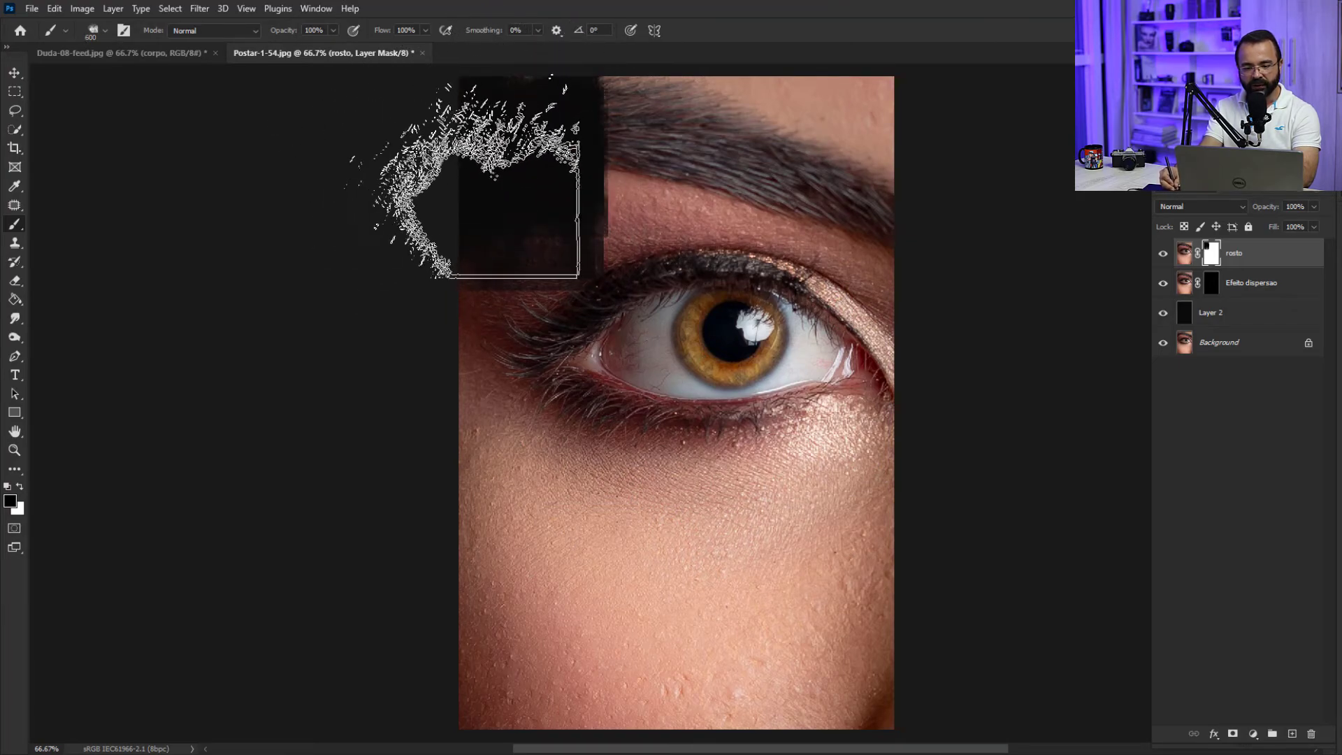
{"action": "key", "text": "ctrl"}
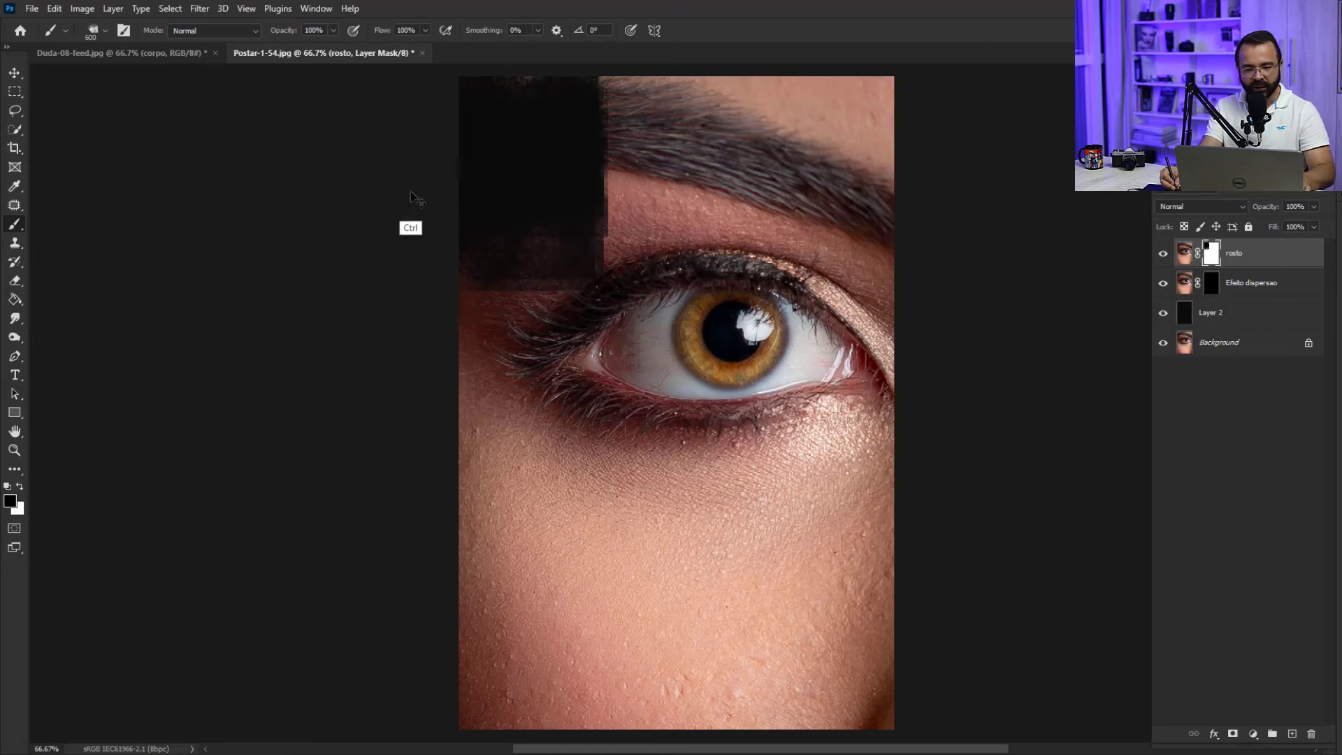
{"action": "key", "text": "ctrl+z"}
{"action": "key", "text": "ctrl+z"}
{"action": "key", "text": "ctrl+z"}
{"action": "key", "text": "ctrl+z"}
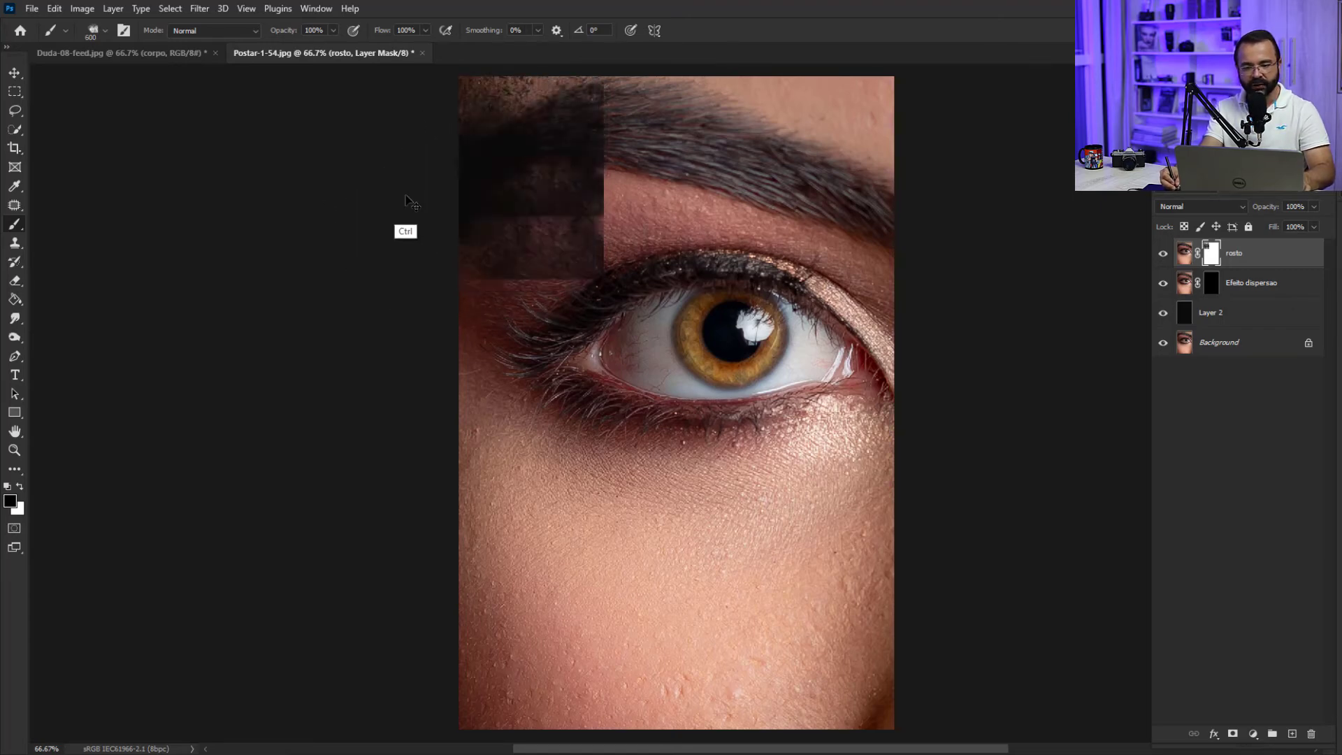
- Rotate the explosion brush tip to 172° and set its size to 800 px
{"action": "left_click", "coordinate": [96, 31]}
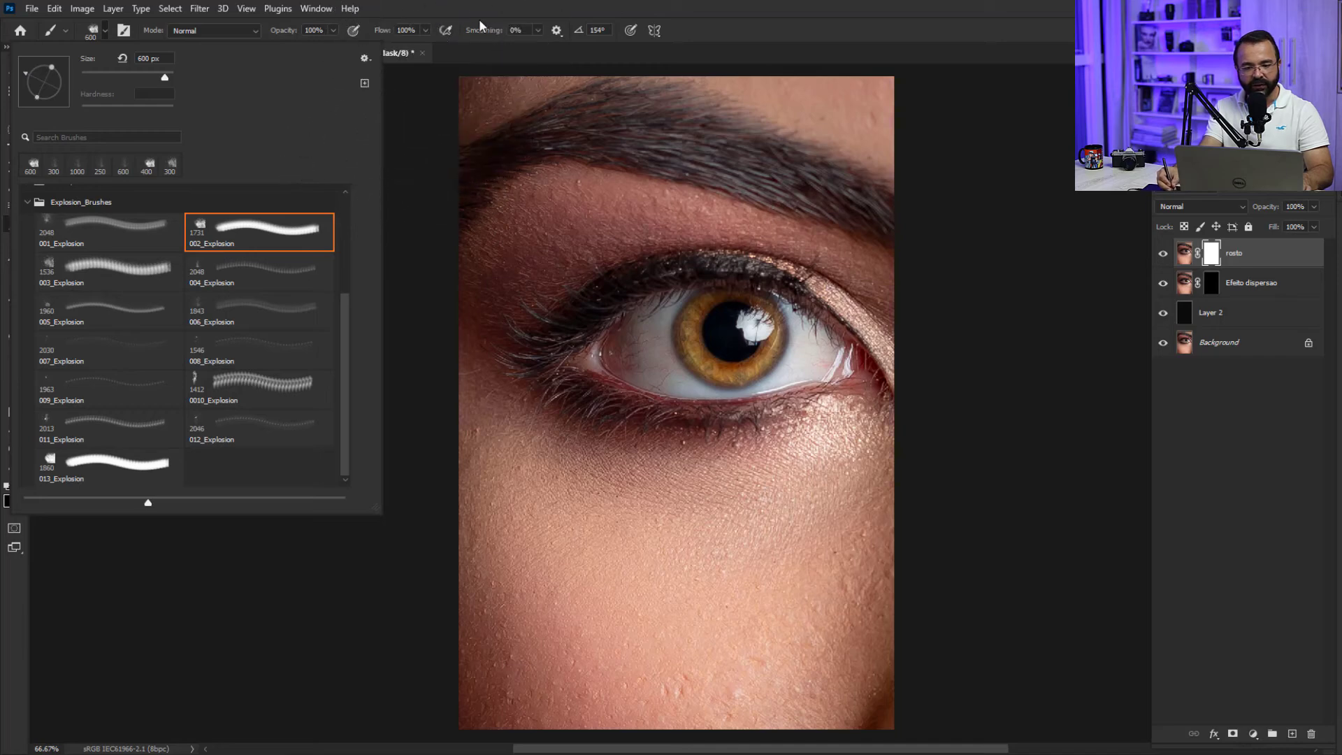
{"action": "left_click", "coordinate": [460, 21]}
{"action": "left_click", "coordinate": [123, 31]}
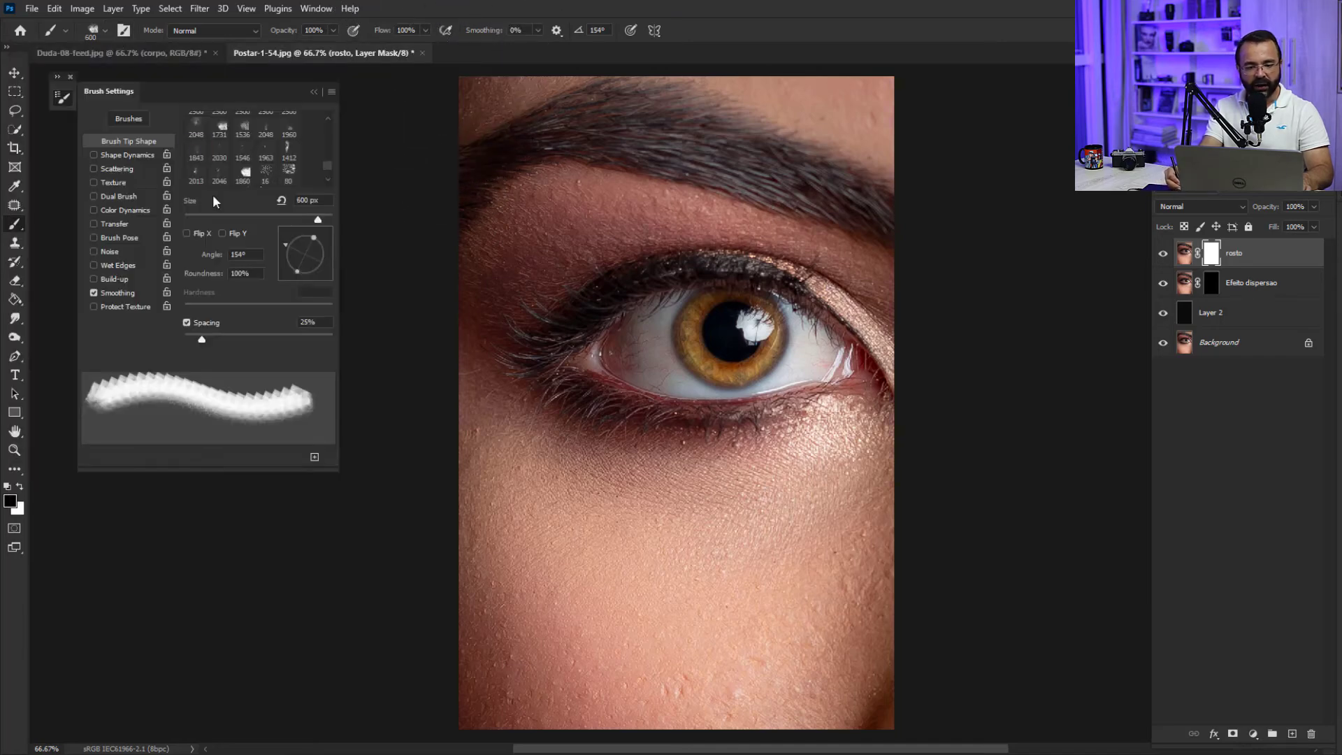
{"action": "left_click_drag", "start_coordinate": [287, 239], "coordinate": [283, 250]}
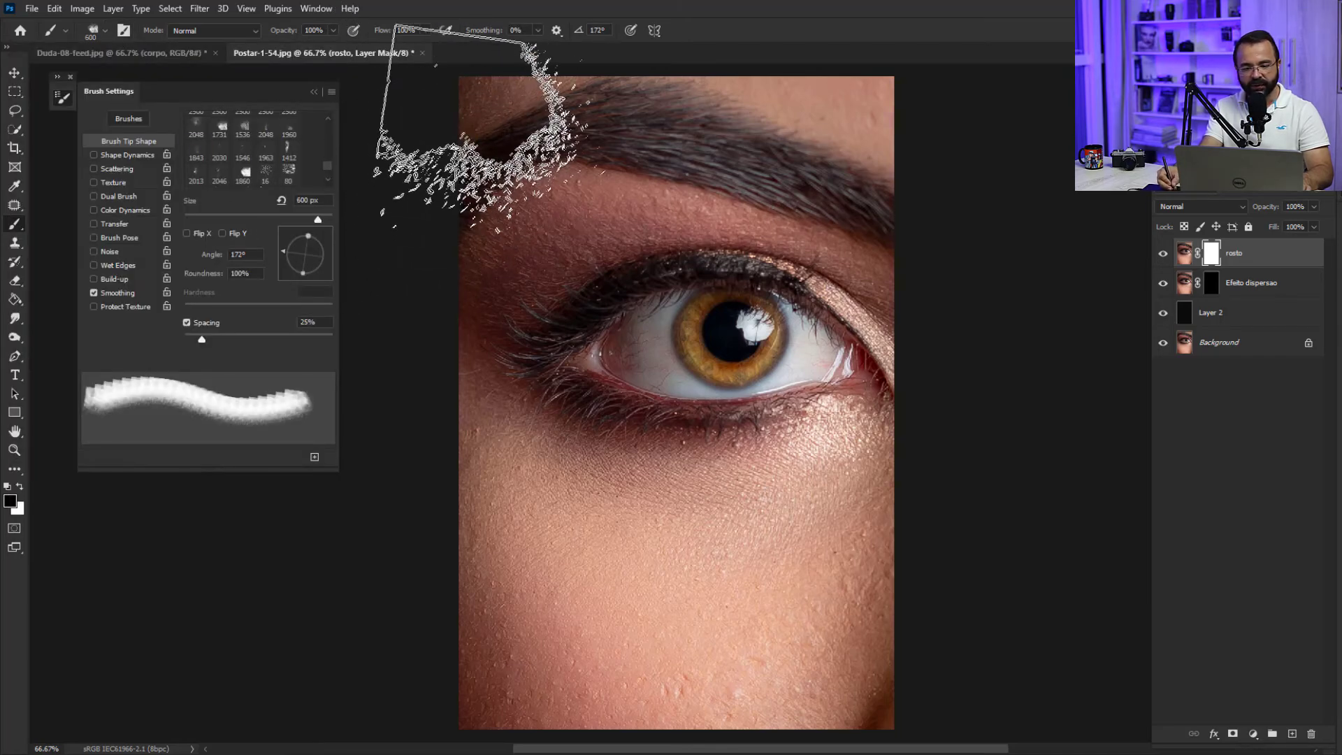
{"action": "key", "text": "bracketright"}
{"action": "key", "text": "bracketright"}
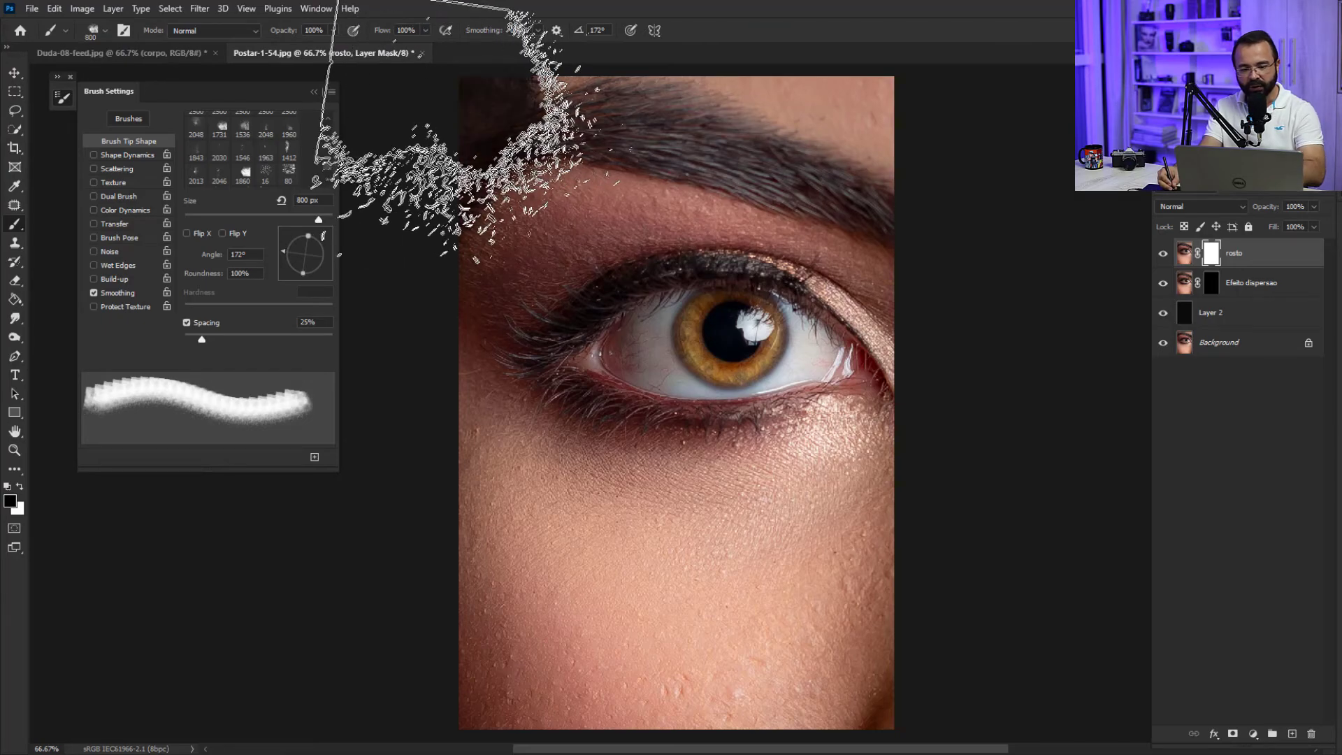
- Paint black on the rosto mask down the left side of the face to hide it with a fragmented edge
{"action": "mouse_move", "coordinate": [467, 120]}
{"action": "left_mouse_down"}
{"action": "mouse_move", "coordinate": [480, 131]}
{"action": "mouse_move", "coordinate": [474, 256]}
{"action": "left_mouse_up"}
{"action": "mouse_move", "coordinate": [522, 341]}
{"action": "left_mouse_down"}
{"action": "mouse_move", "coordinate": [454, 350]}
{"action": "mouse_move", "coordinate": [465, 674]}
{"action": "left_mouse_up"}
{"action": "left_click", "coordinate": [482, 745]}
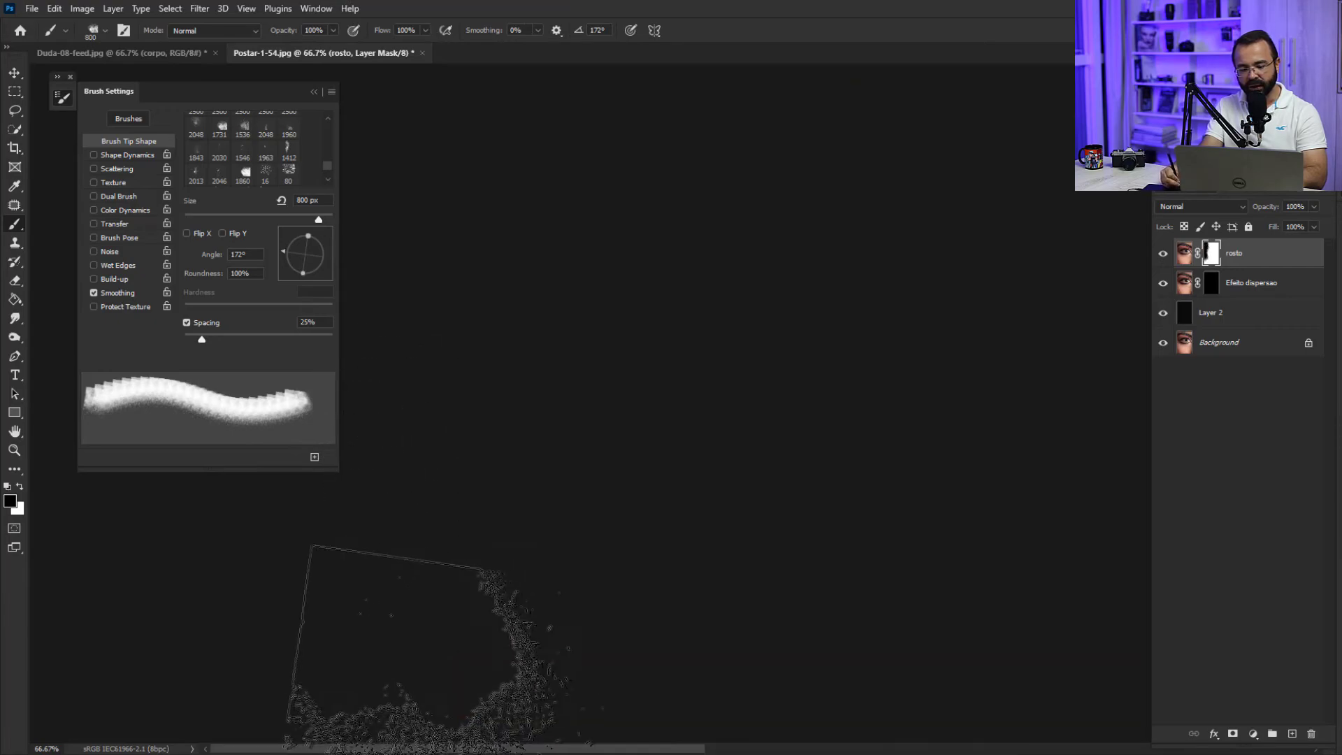
- Enlarge the explosion brush to 1600 px and scatter larger fragments along the hidden edge on the rosto mask
{"action": "key", "text": "z"}
{"action": "right_click", "coordinate": [701, 423]}
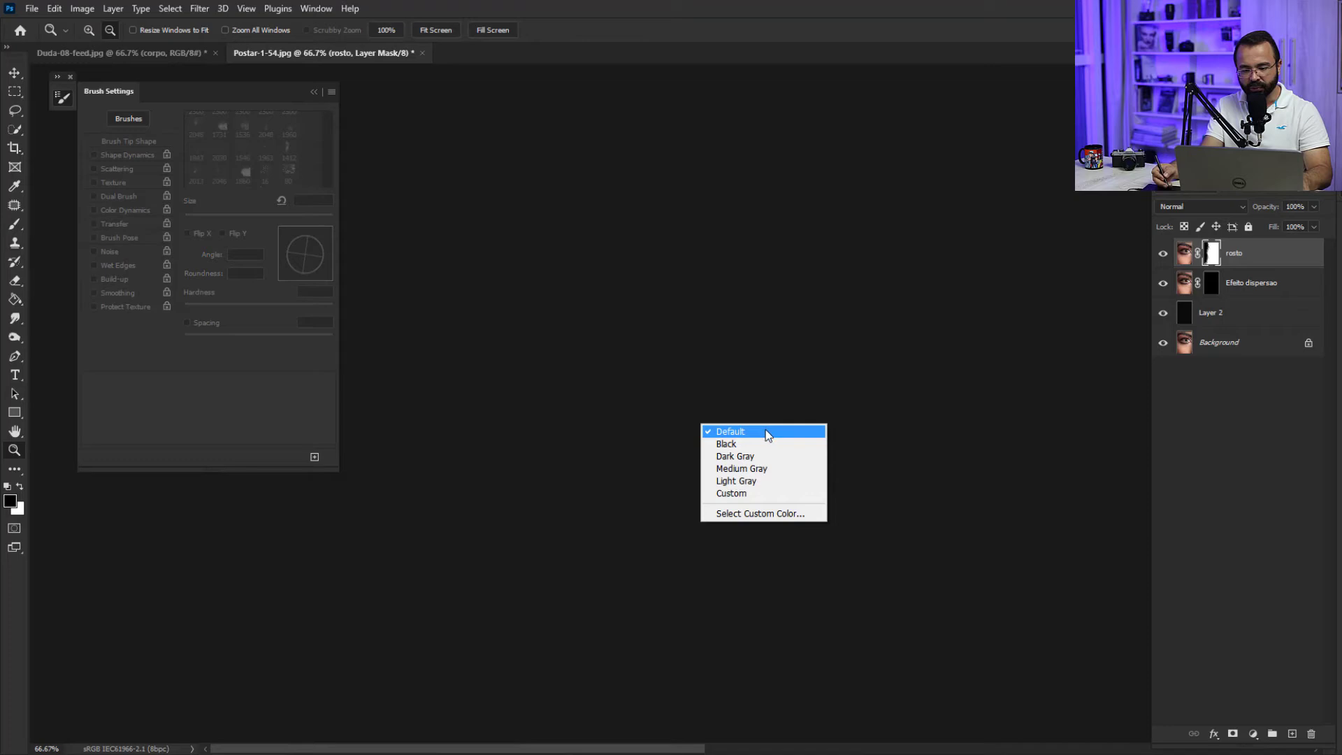
{"action": "left_click", "coordinate": [234, 720], "text": "alt"}
{"action": "left_click_drag", "start_coordinate": [365, 746], "coordinate": [677, 737]}
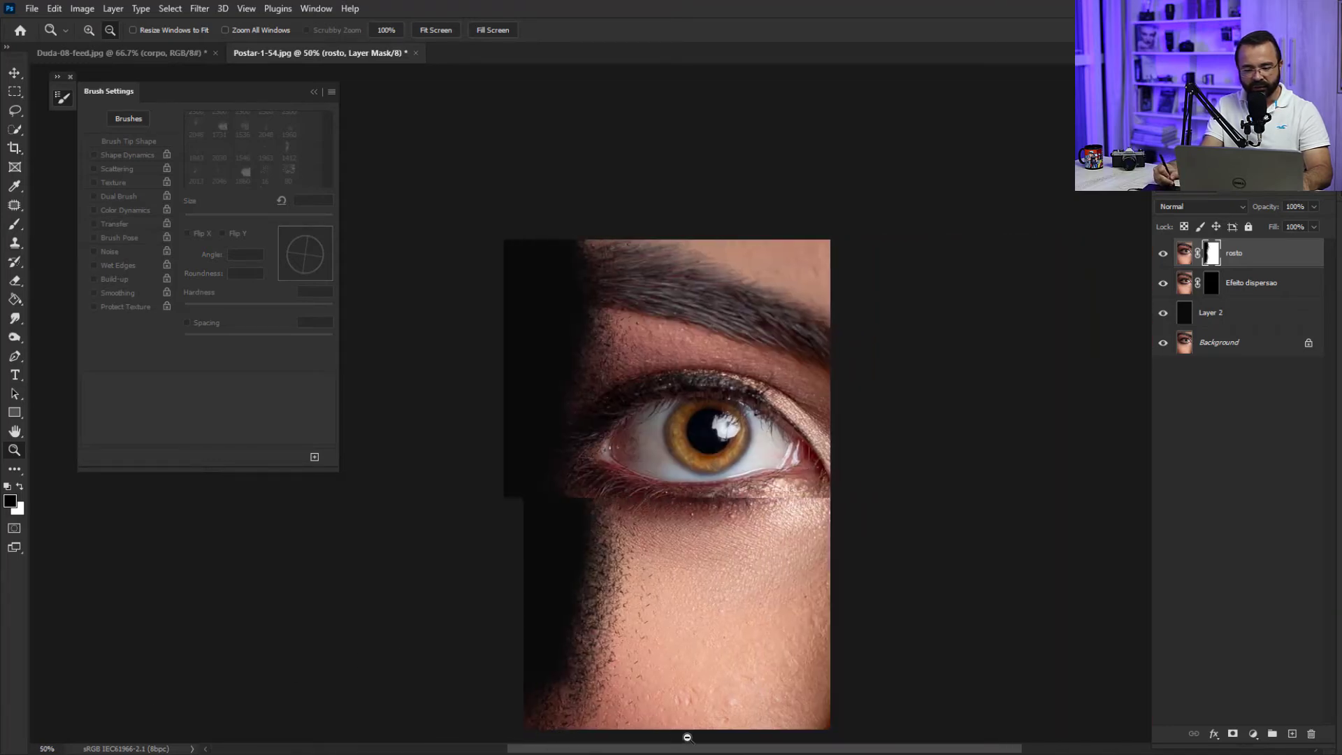
{"action": "key", "text": "h"}
{"action": "left_click_drag", "start_coordinate": [596, 543], "coordinate": [624, 448]}
{"action": "key", "text": "b"}
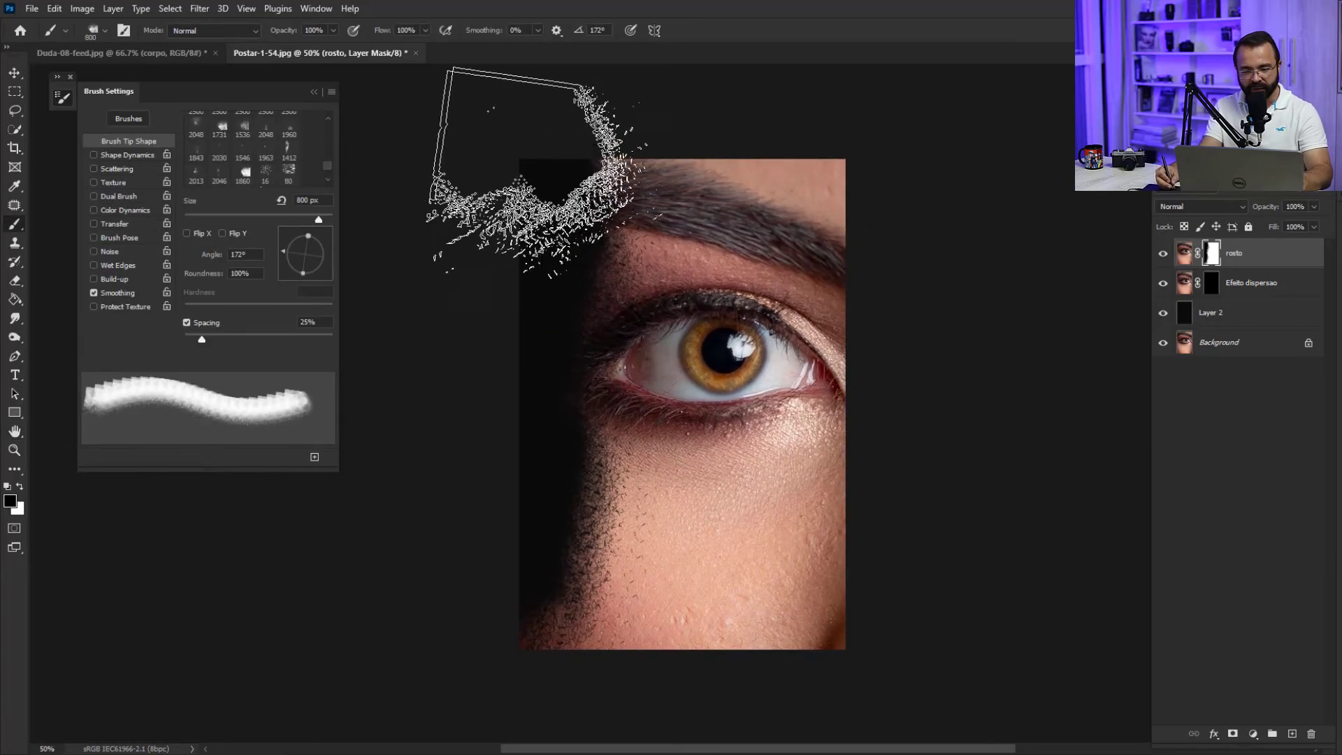
{"action": "key", "text": "bracketright"}
{"action": "key", "text": "bracketright"}
{"action": "key", "text": "bracketright"}
{"action": "key", "text": "bracketright"}
{"action": "key", "text": "bracketright"}
{"action": "key", "text": "bracketright"}
{"action": "key", "text": "bracketright"}
{"action": "key", "text": "bracketright"}
{"action": "key", "text": "bracketright"}
{"action": "key", "text": "bracketright"}
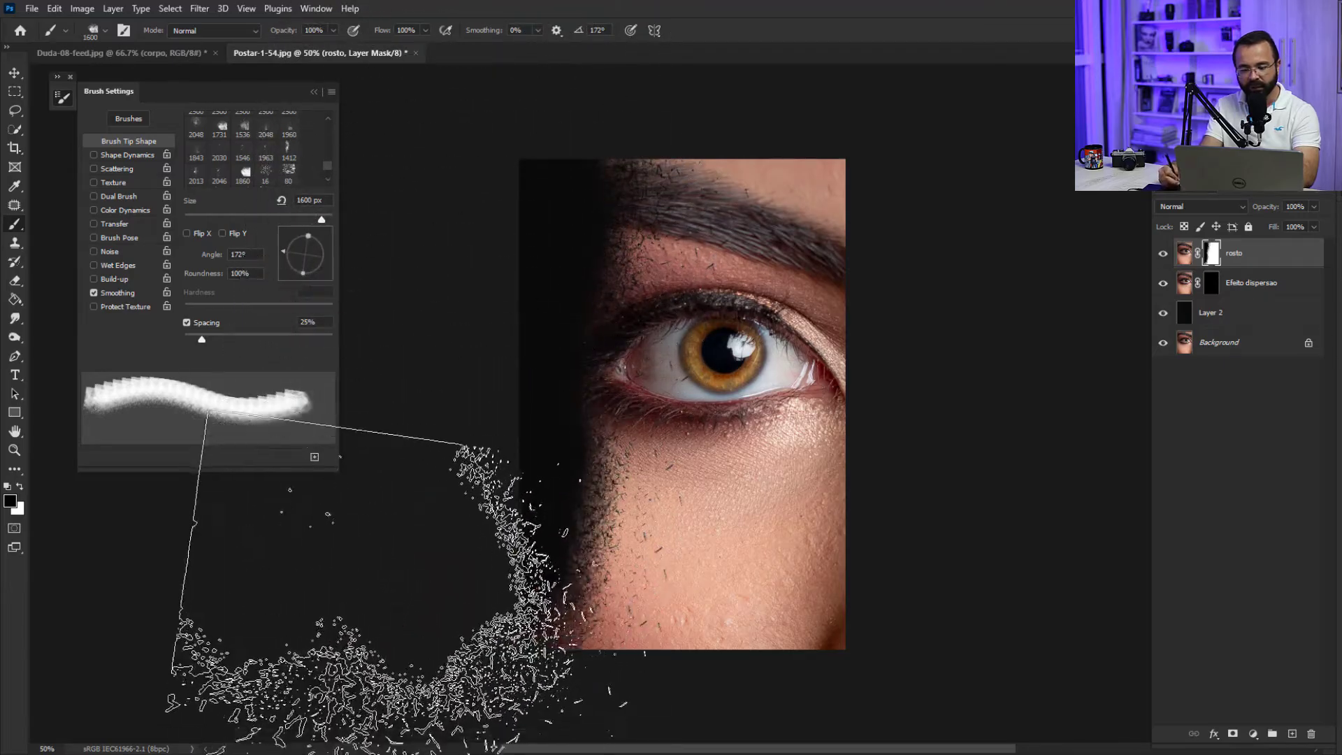
- Switch to the scatter brush tip labelled 16 and paint black chunks along the face's dark edge at 400 px
{"action": "left_click", "coordinate": [266, 173]}
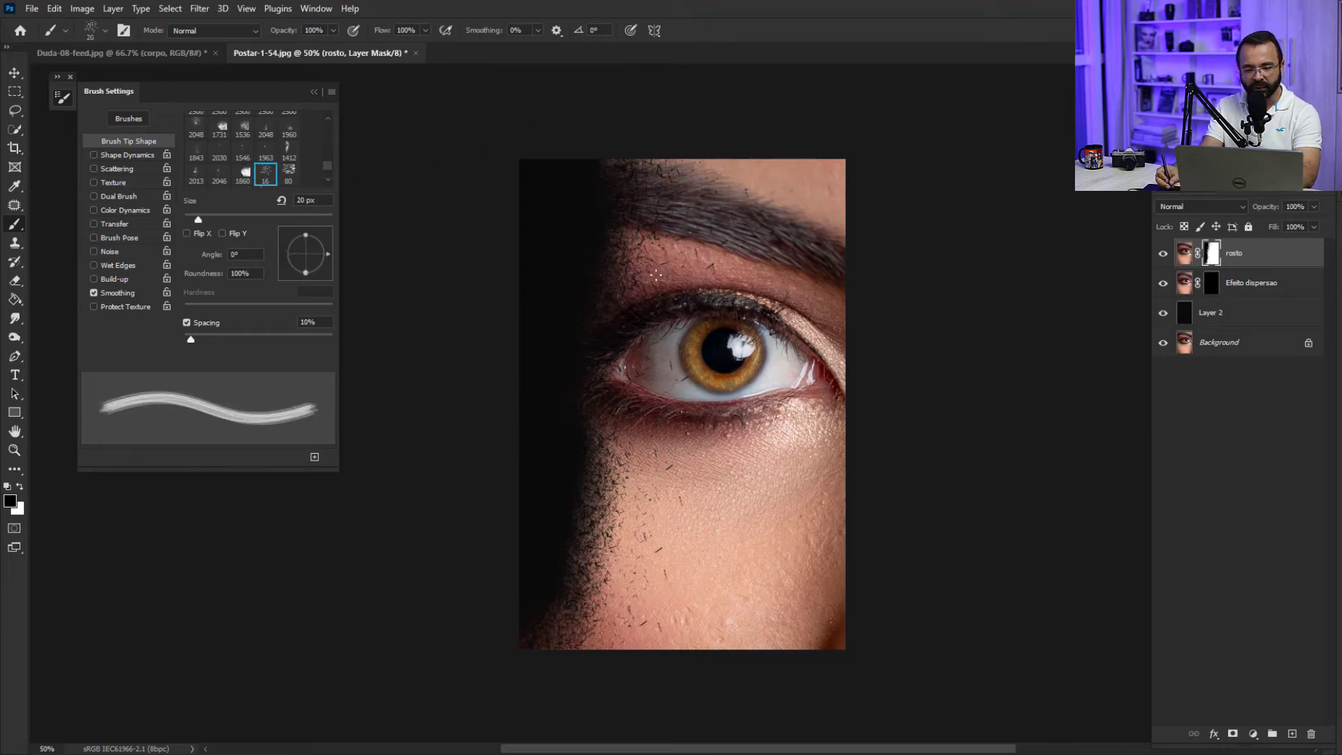
{"action": "left_click_drag", "start_coordinate": [194, 219], "coordinate": [184, 220]}
{"action": "key", "text": "bracketright"}
{"action": "key", "text": "bracketright"}
{"action": "key", "text": "bracketright"}
{"action": "key", "text": "bracketright"}
{"action": "key", "text": "bracketright"}
{"action": "key", "text": "bracketright"}
{"action": "key", "text": "bracketright"}
{"action": "key", "text": "bracketright"}
{"action": "key", "text": "bracketright"}
{"action": "key", "text": "bracketright"}
{"action": "key", "text": "bracketright"}
{"action": "key", "text": "bracketright"}
{"action": "key", "text": "bracketright"}
{"action": "key", "text": "bracketright"}
{"action": "key", "text": "bracketright"}
{"action": "key", "text": "bracketright"}
{"action": "key", "text": "bracketright"}
{"action": "key", "text": "bracketright"}
{"action": "key", "text": "bracketright"}
{"action": "key", "text": "bracketright"}
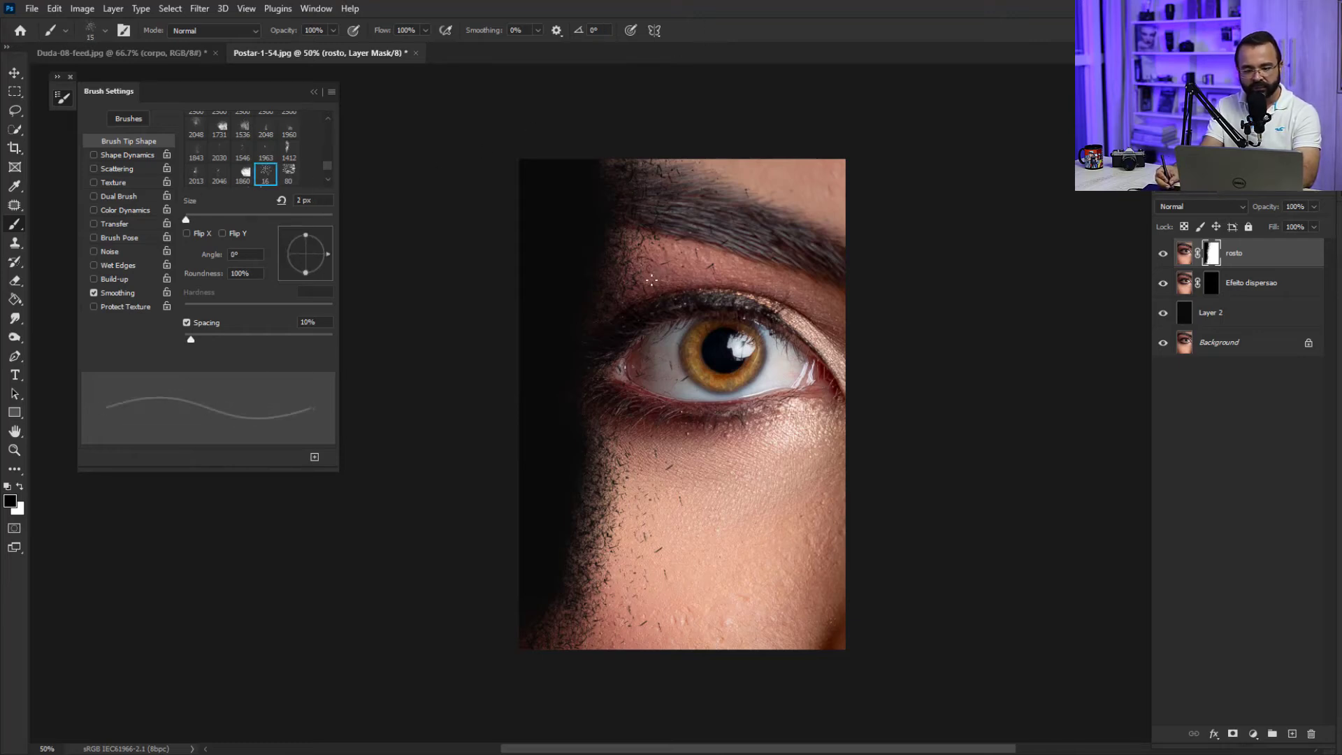
{"action": "key", "text": "bracketleft"}
{"action": "key", "text": "bracketleft"}
{"action": "key", "text": "bracketleft"}
{"action": "key", "text": "bracketleft"}
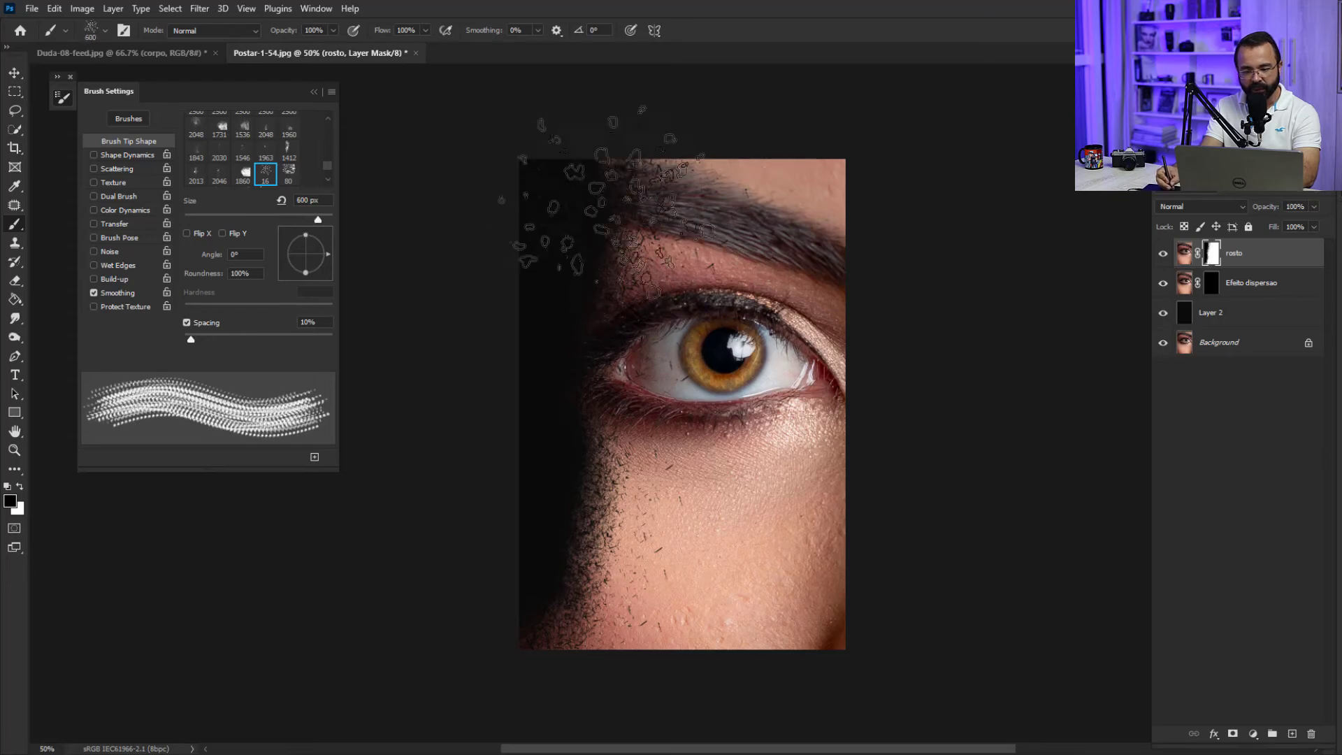
{"action": "mouse_move", "coordinate": [619, 216]}
{"action": "left_mouse_down"}
{"action": "mouse_move", "coordinate": [590, 225]}
{"action": "mouse_move", "coordinate": [584, 383]}
{"action": "left_mouse_up"}
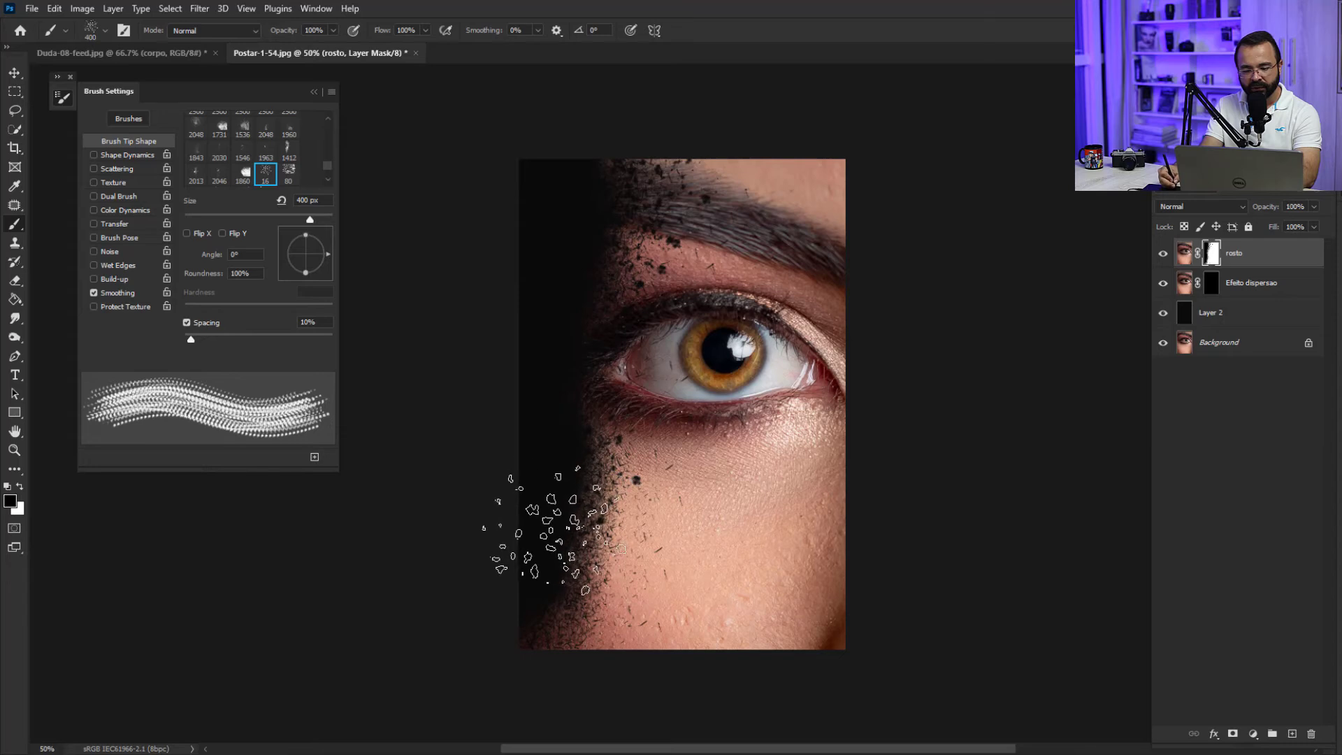
{"action": "left_click", "coordinate": [105, 30]}
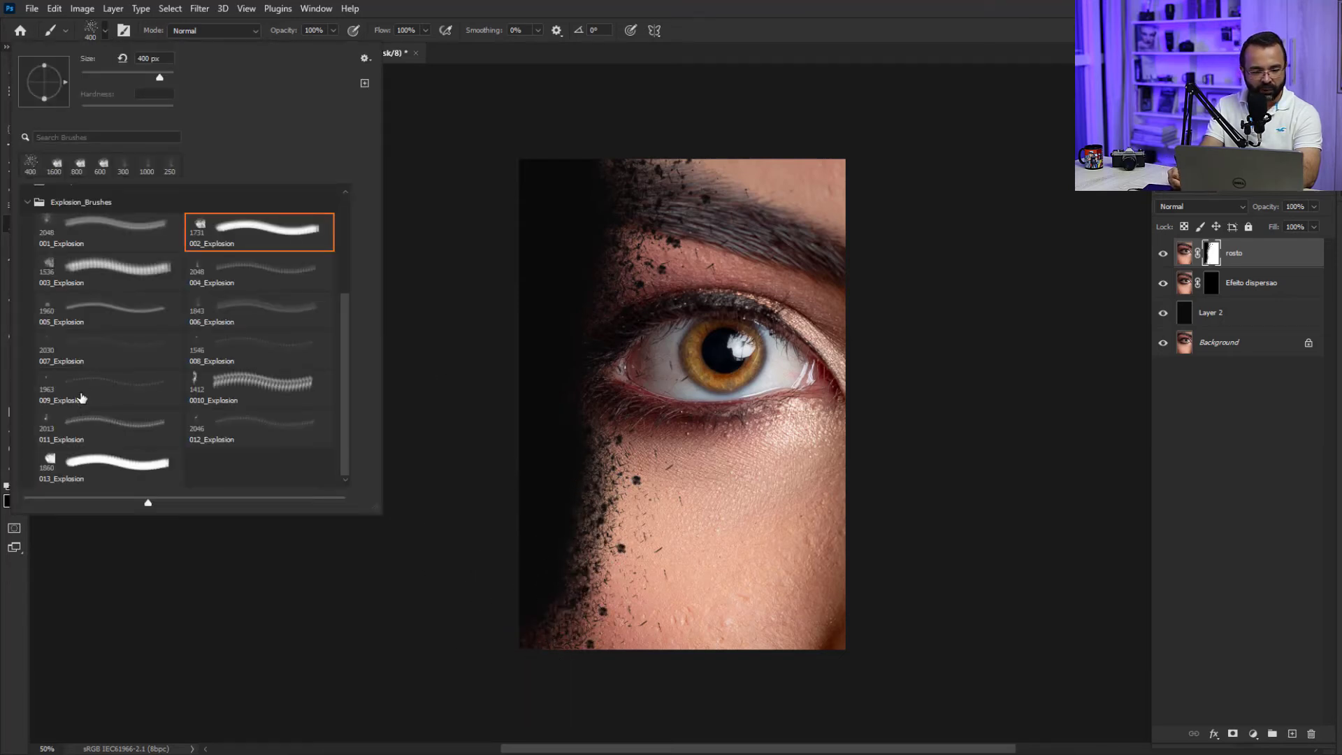
{"action": "left_click", "coordinate": [54, 428]}
{"action": "left_click", "coordinate": [560, 39]}
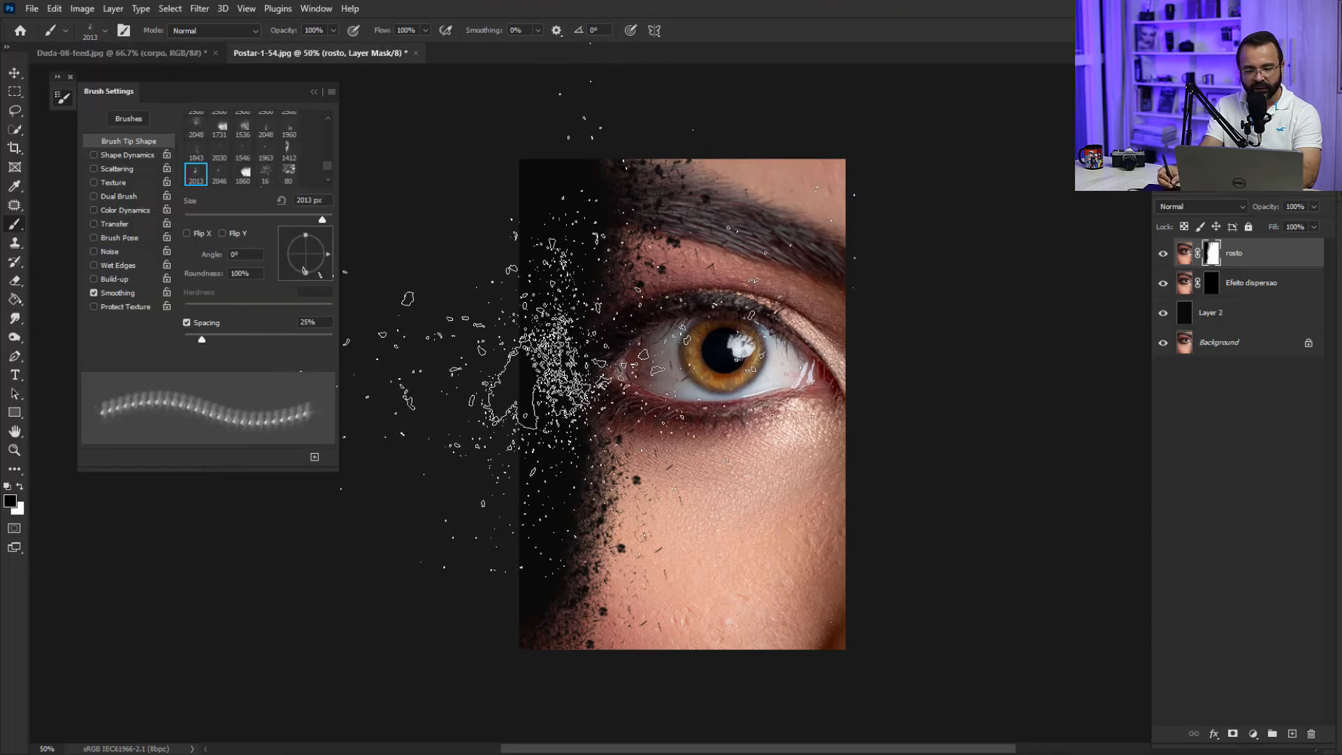
{"action": "key", "text": "bracketleft"}
{"action": "key", "text": "bracketleft"}
{"action": "key", "text": "bracketleft"}
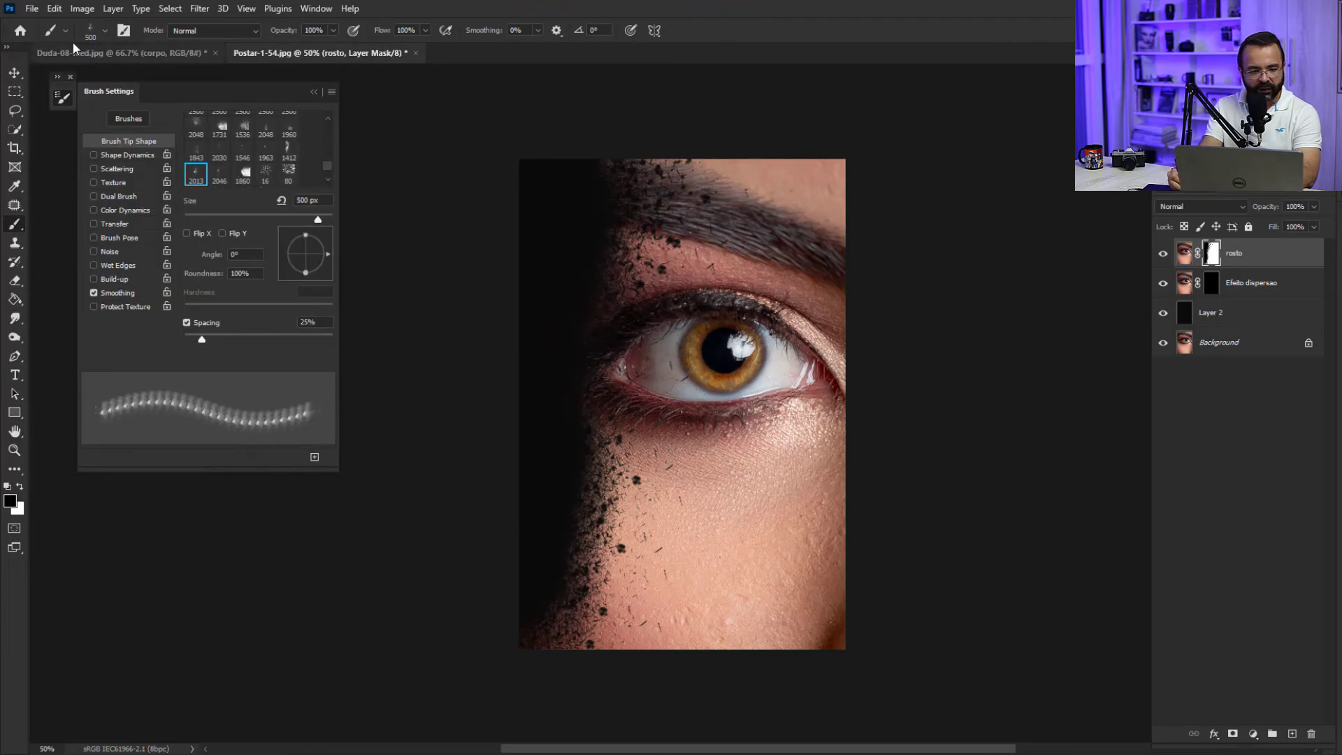
- Choose the 007_Explosion brush at 1000 px and add finer fragments along the cheek's dark edge on the rosto mask
{"action": "left_click", "coordinate": [65, 32]}
{"action": "left_click", "coordinate": [92, 33]}
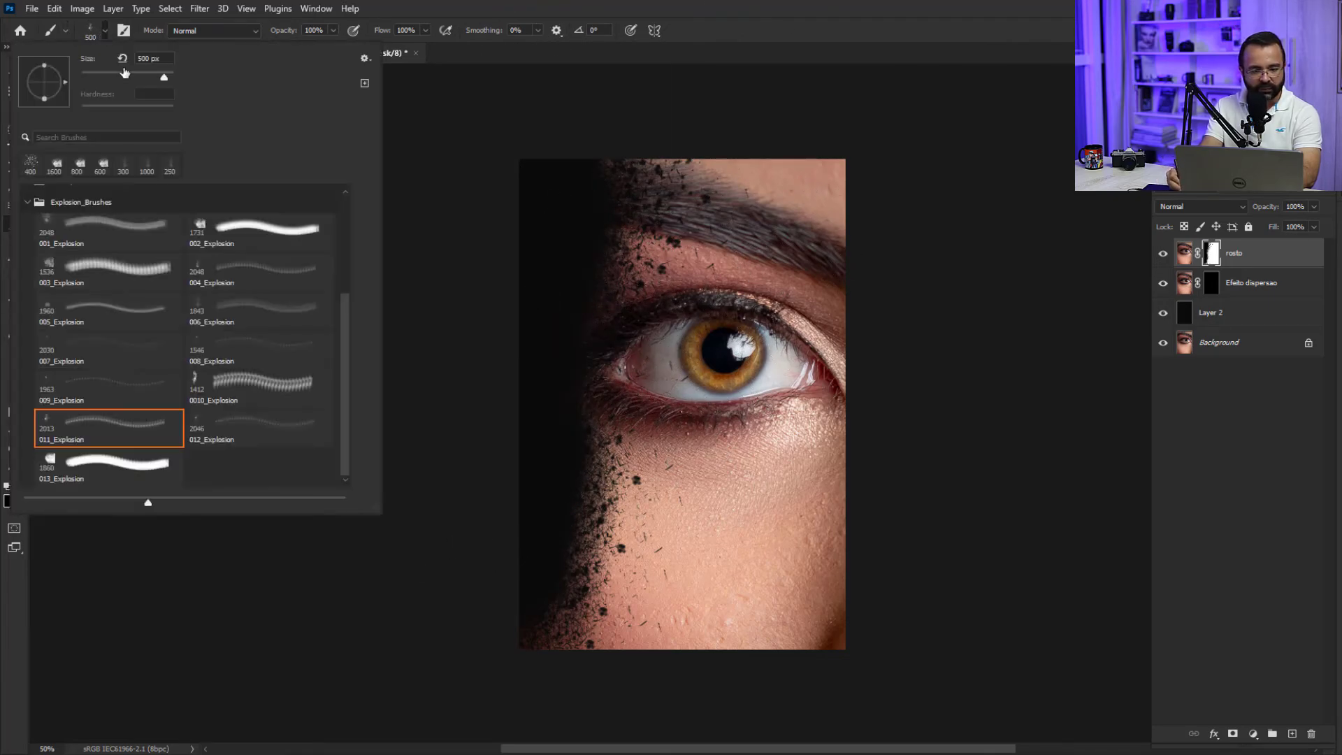
{"action": "left_click", "coordinate": [49, 338]}
{"action": "key", "text": "F5"}
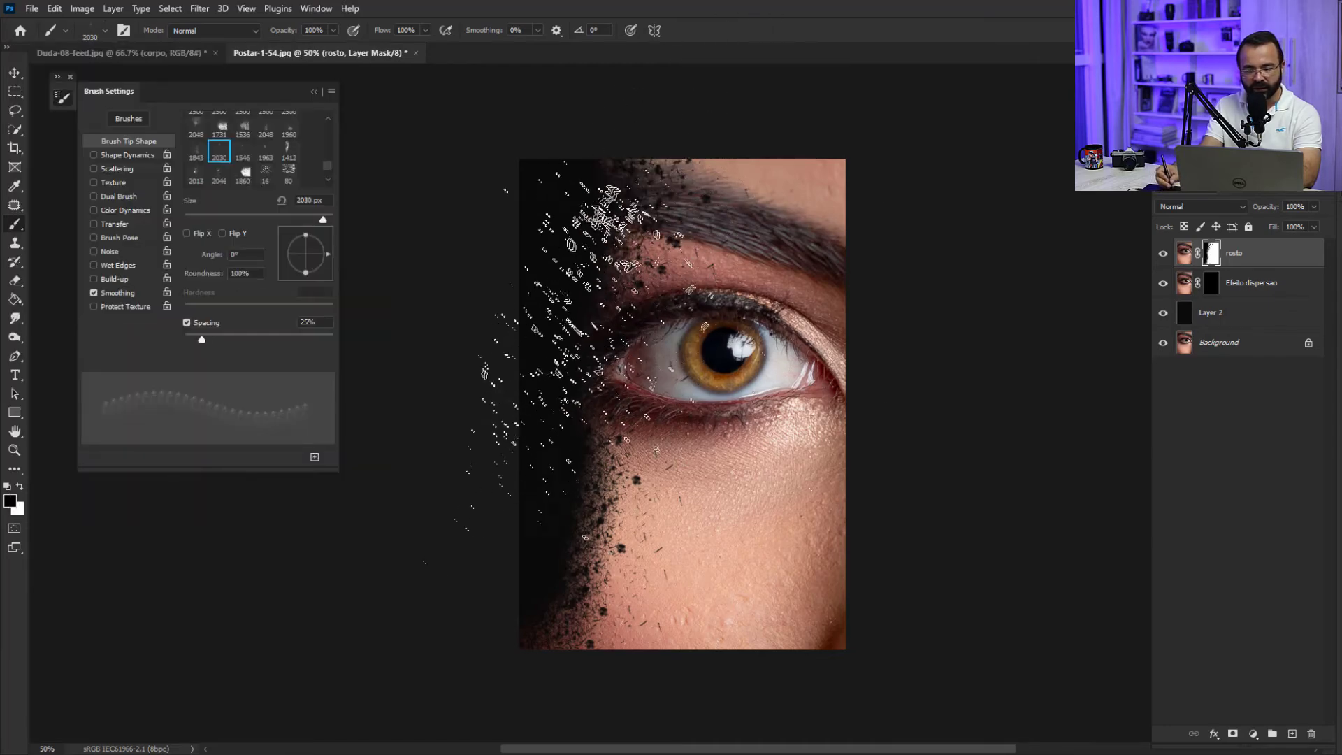
{"action": "key", "text": "bracketleft"}
{"action": "key", "text": "bracketleft"}
{"action": "key", "text": "bracketleft"}
{"action": "key", "text": "bracketleft"}
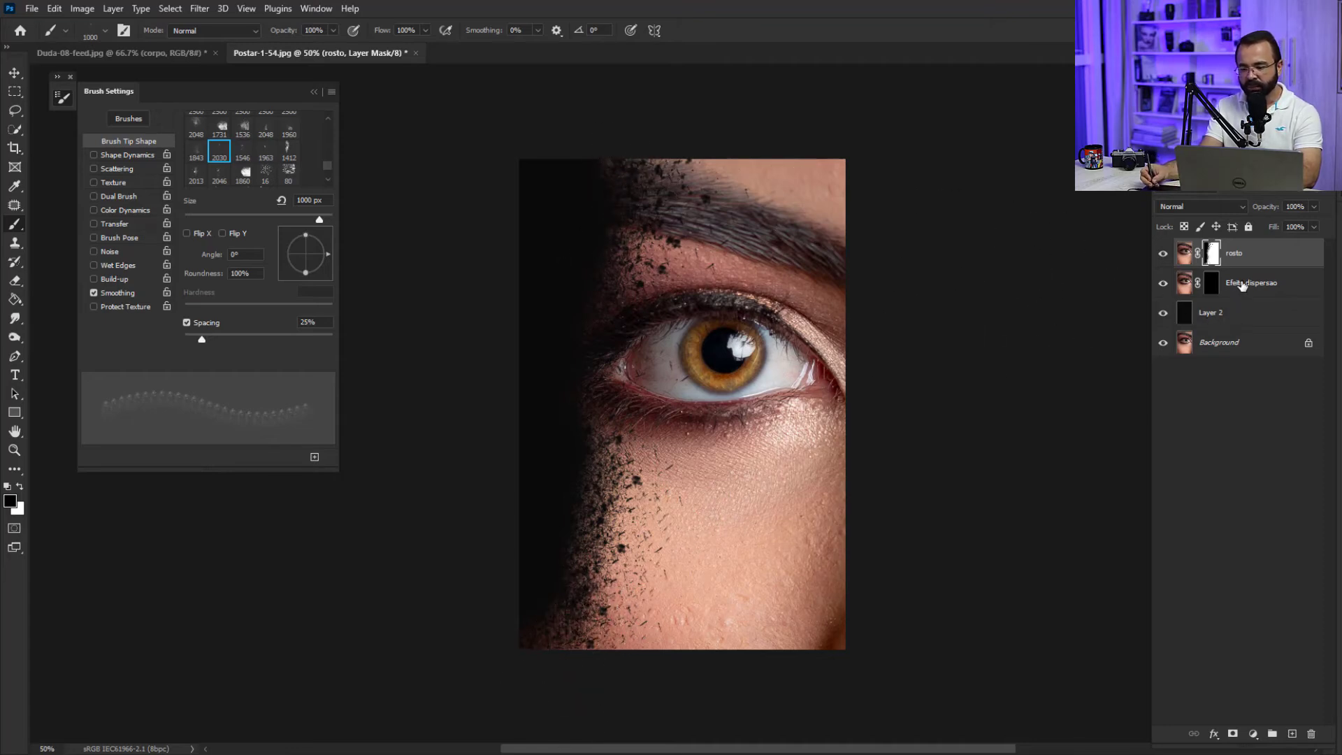
- Paint white on the Efeito dispersao mask with the 007_Explosion brush to scatter skin particles across the dark area
{"action": "left_click", "coordinate": [1212, 285]}
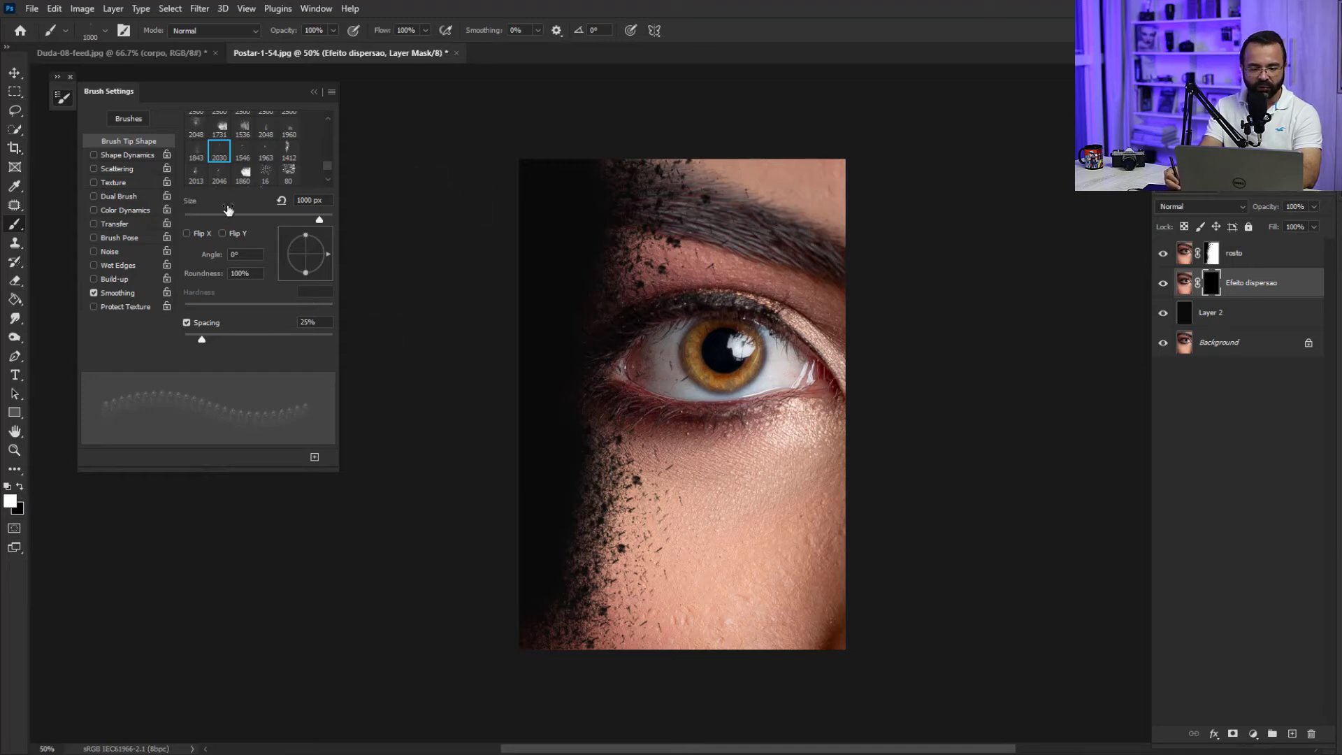
{"action": "left_click", "coordinate": [585, 180]}
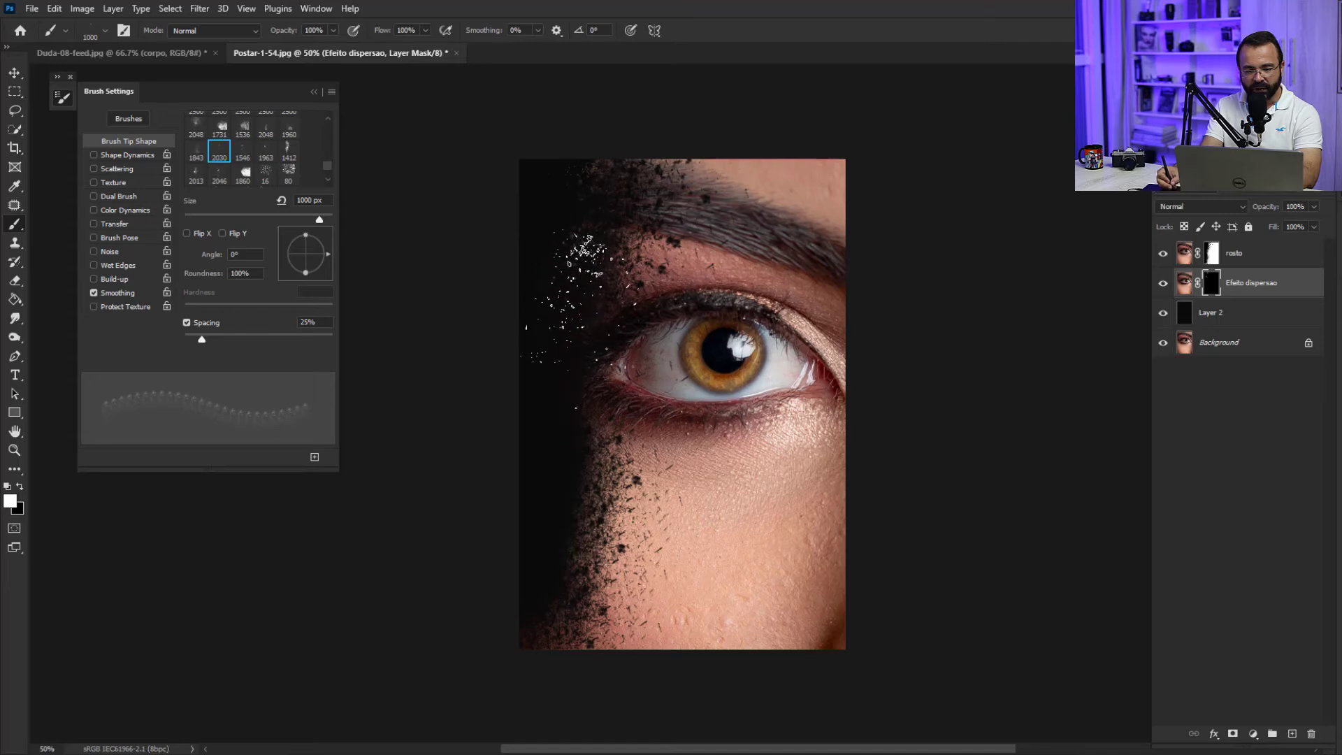
{"action": "left_click_drag", "start_coordinate": [580, 294], "coordinate": [550, 568]}
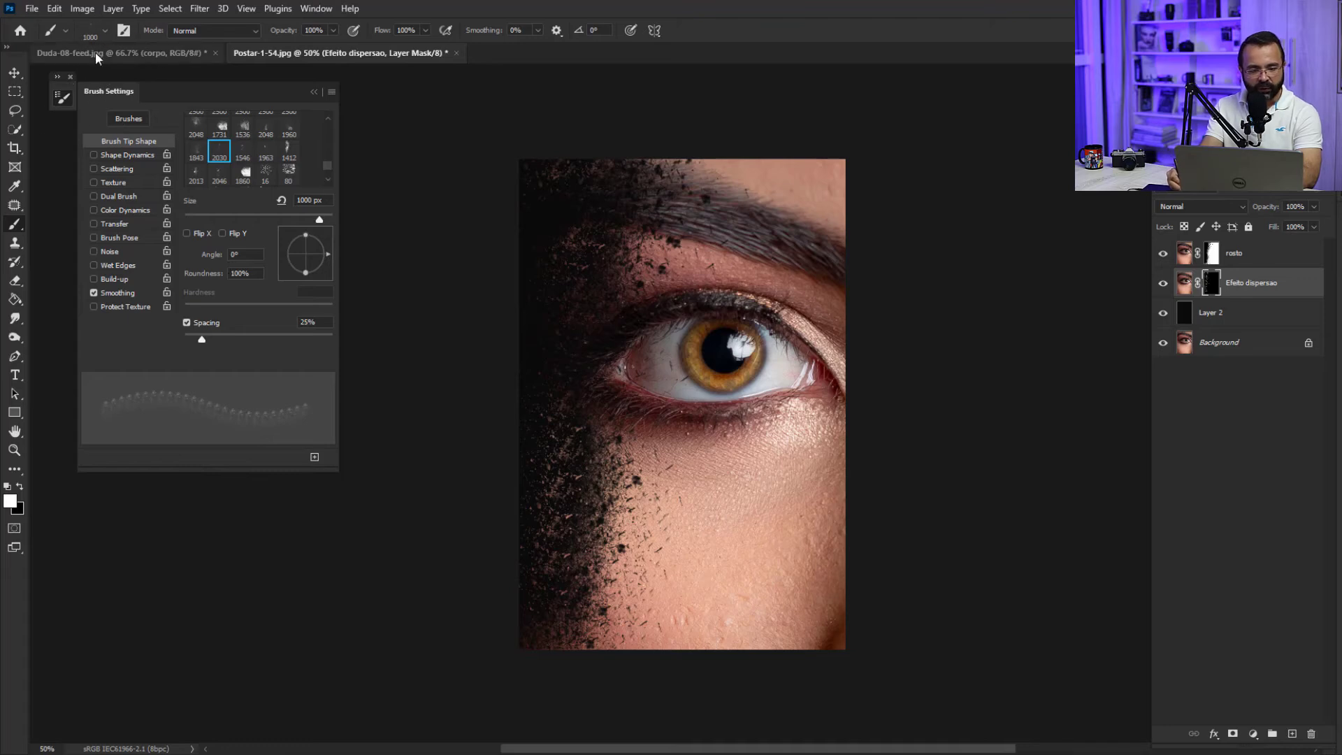
- Choose the 011_Explosion brush at 800 px and paint larger skin fragments over the dark area on the Efeito dispersao mask
{"action": "left_click", "coordinate": [105, 31]}
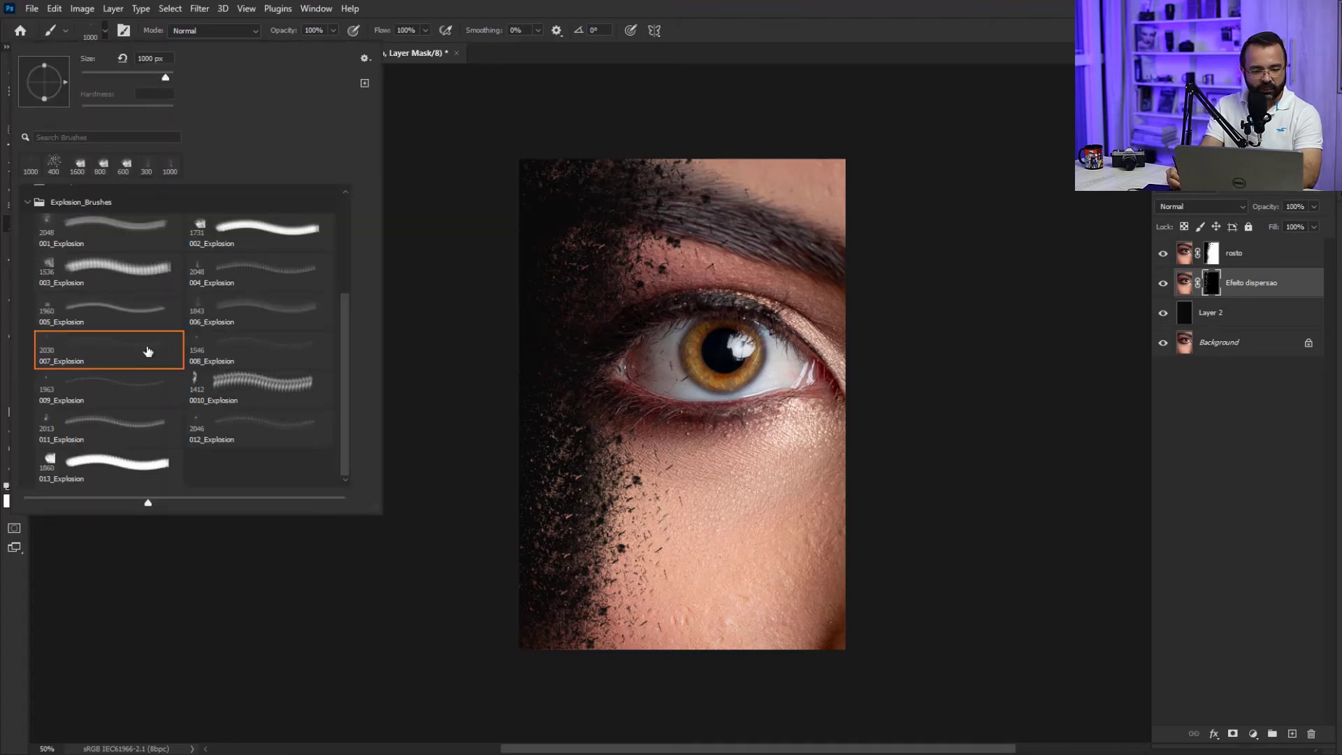
{"action": "left_click", "coordinate": [48, 389]}
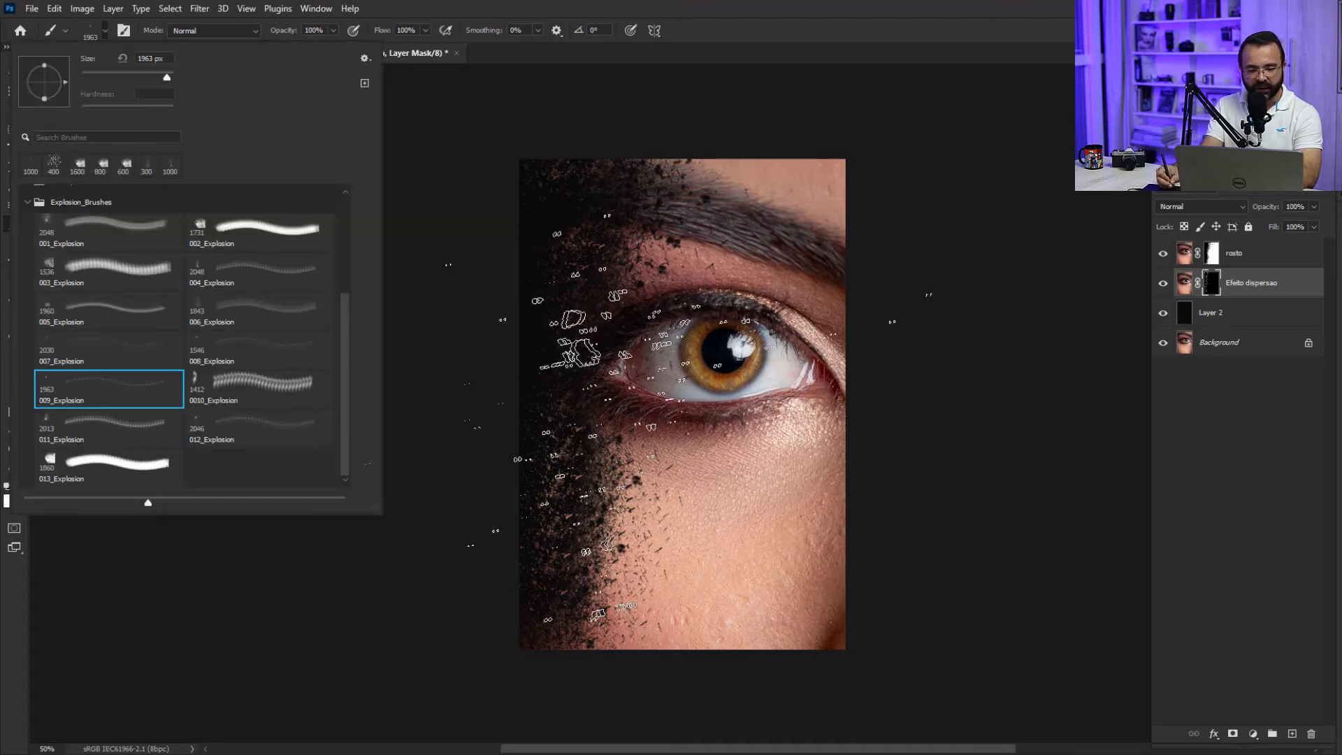
{"action": "left_click", "coordinate": [43, 433]}
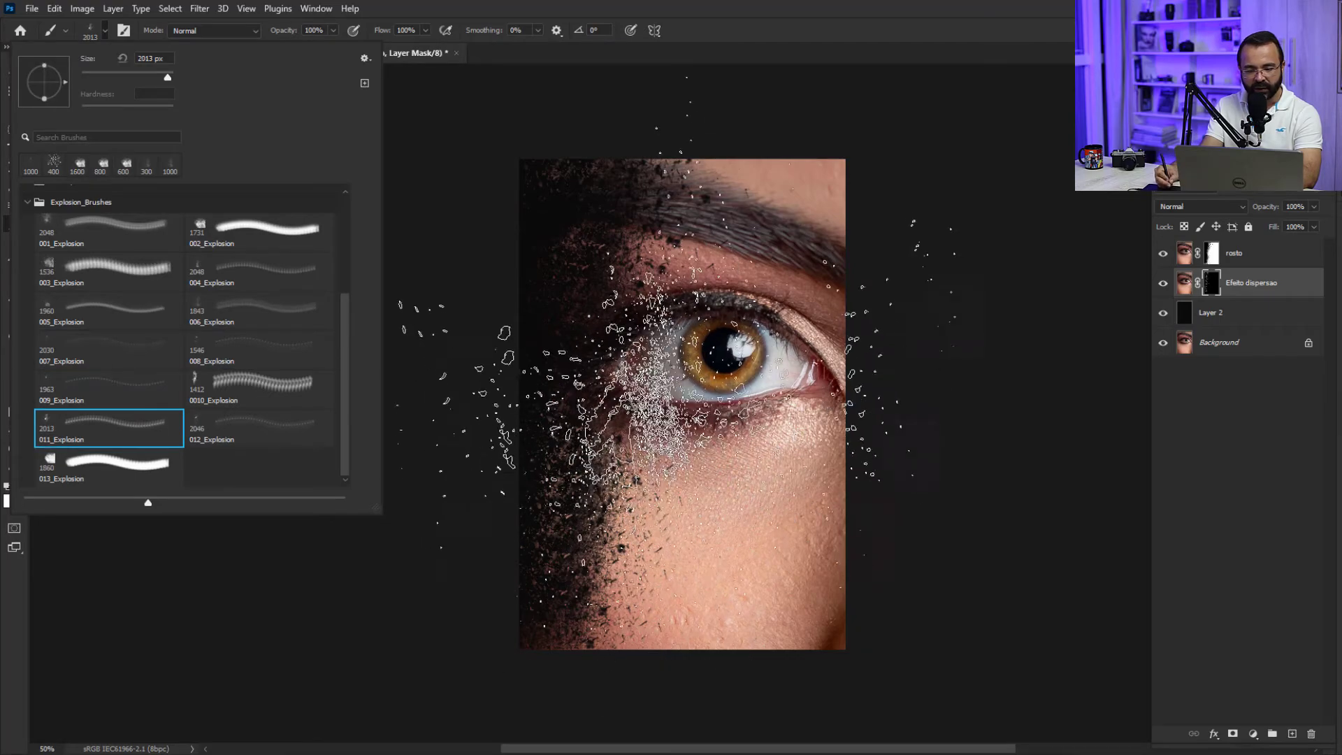
{"action": "left_click", "coordinate": [640, 223]}
{"action": "key", "text": "bracketleft"}
{"action": "key", "text": "bracketleft"}
{"action": "key", "text": "bracketleft"}
{"action": "key", "text": "bracketleft"}
{"action": "key", "text": "bracketleft"}
{"action": "key", "text": "bracketleft"}
{"action": "key", "text": "bracketleft"}
{"action": "key", "text": "bracketleft"}
{"action": "key", "text": "bracketleft"}
{"action": "key", "text": "bracketleft"}
{"action": "key", "text": "bracketleft"}
{"action": "key", "text": "bracketleft"}
{"action": "key", "text": "bracketleft"}
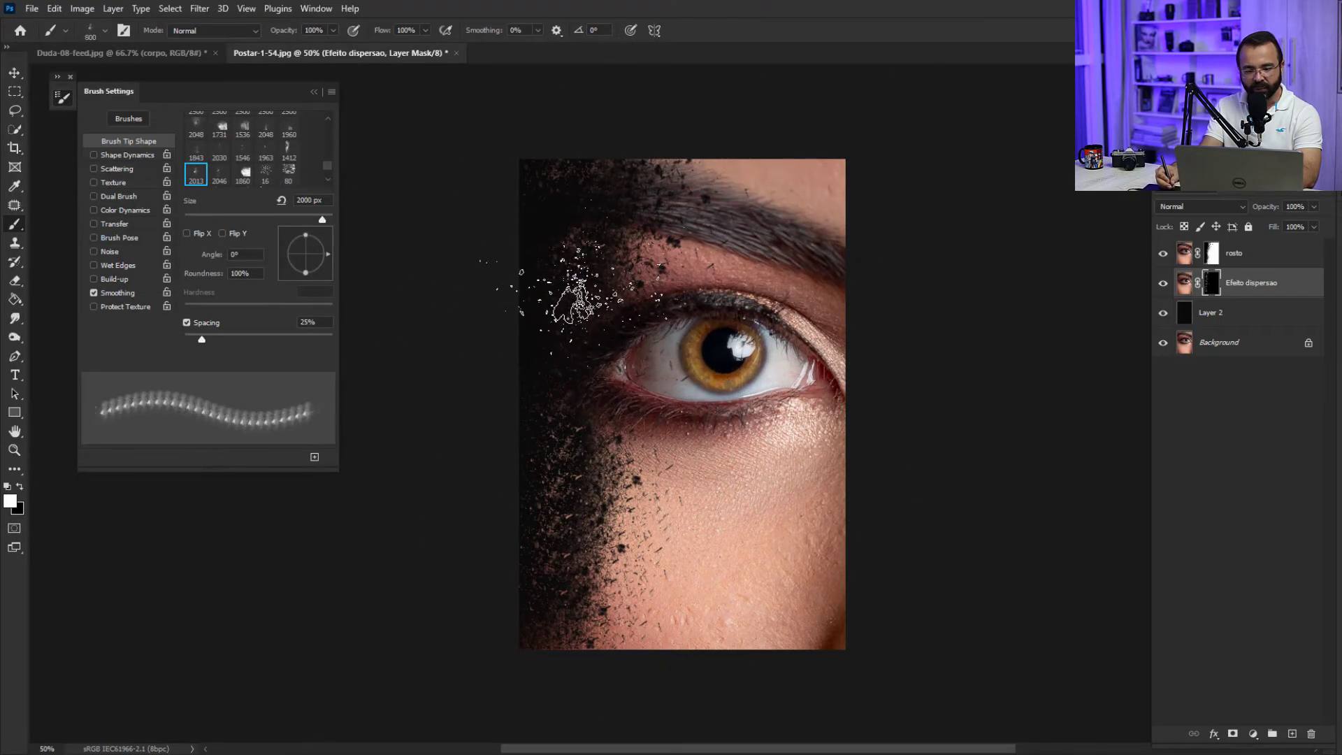
{"action": "mouse_move", "coordinate": [563, 269]}
{"action": "left_mouse_down"}
{"action": "mouse_move", "coordinate": [548, 264]}
{"action": "mouse_move", "coordinate": [533, 455]}
{"action": "mouse_move", "coordinate": [553, 552]}
{"action": "mouse_move", "coordinate": [533, 629]}
{"action": "mouse_move", "coordinate": [548, 689]}
{"action": "mouse_move", "coordinate": [590, 455]}
{"action": "mouse_move", "coordinate": [574, 453]}
{"action": "mouse_move", "coordinate": [494, 284]}
{"action": "mouse_move", "coordinate": [533, 195]}
{"action": "left_mouse_up"}
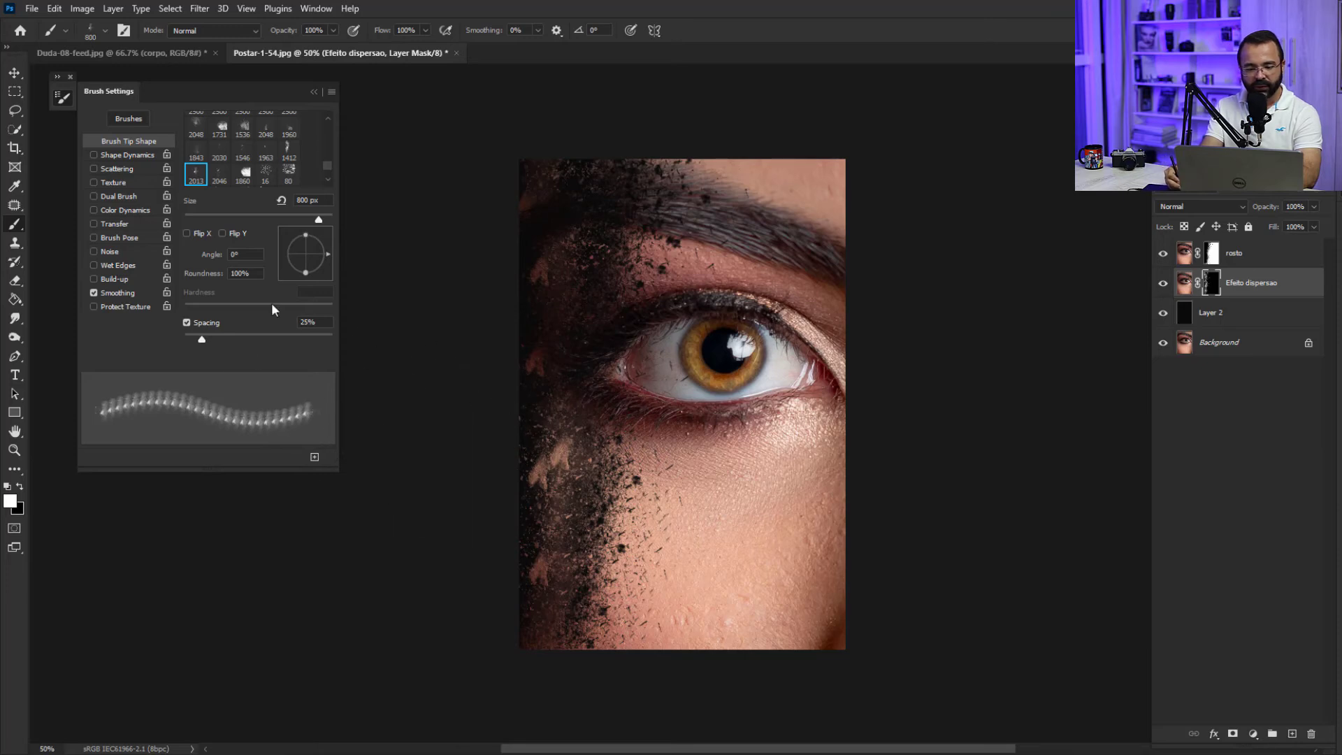
- Undo the last skin fragment strokes painted over the dark area on the Efeito dispersao mask
{"action": "key", "text": "ctrl"}
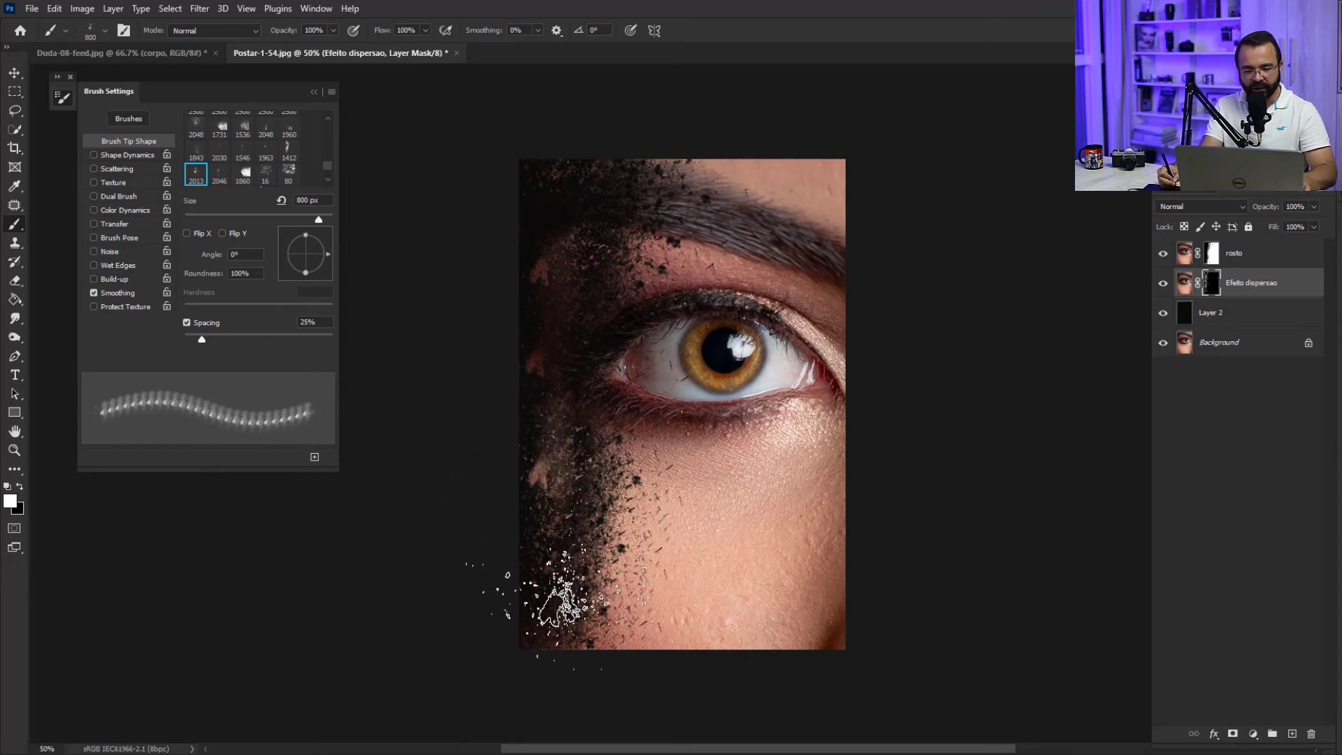
{"action": "left_click", "coordinate": [531, 573]}
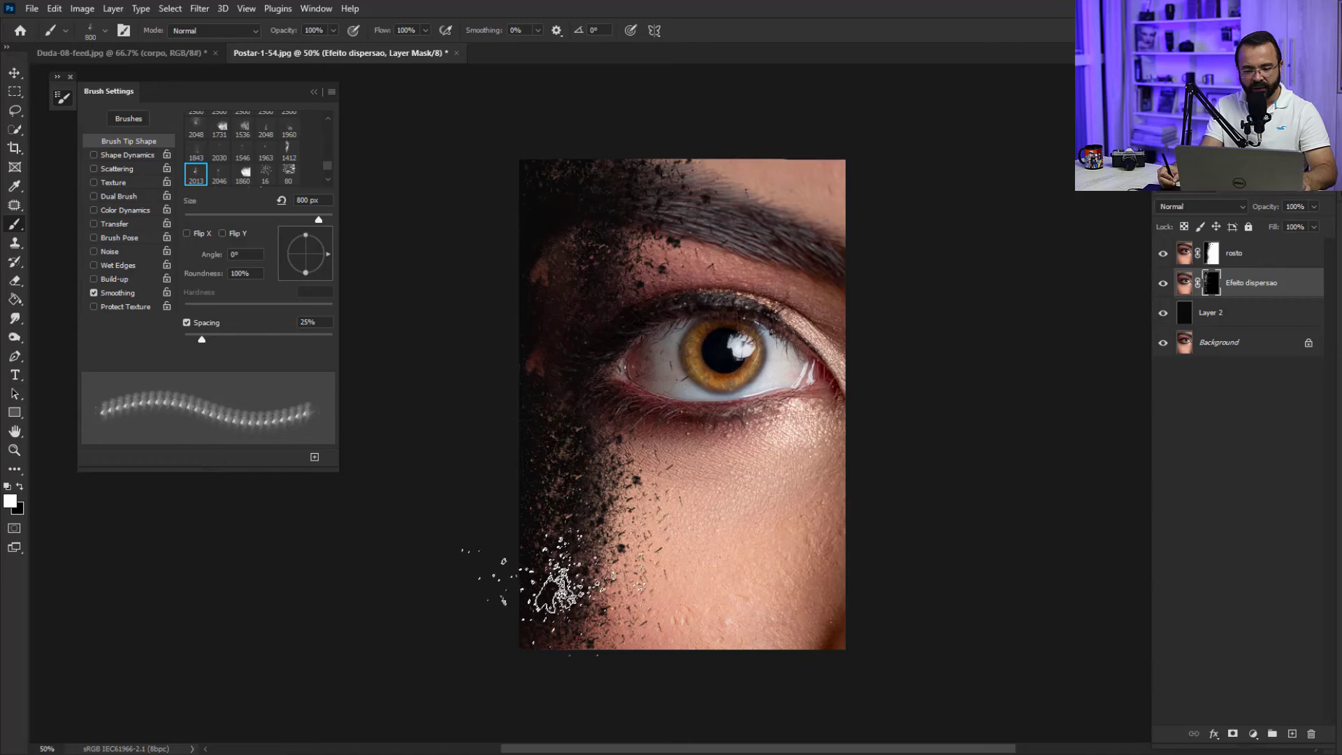
- Choose the 004_Explosion brush, size it to 1200 px and paint white particles over the dark area on the Efeito dispersao mask
{"action": "left_click", "coordinate": [106, 31]}
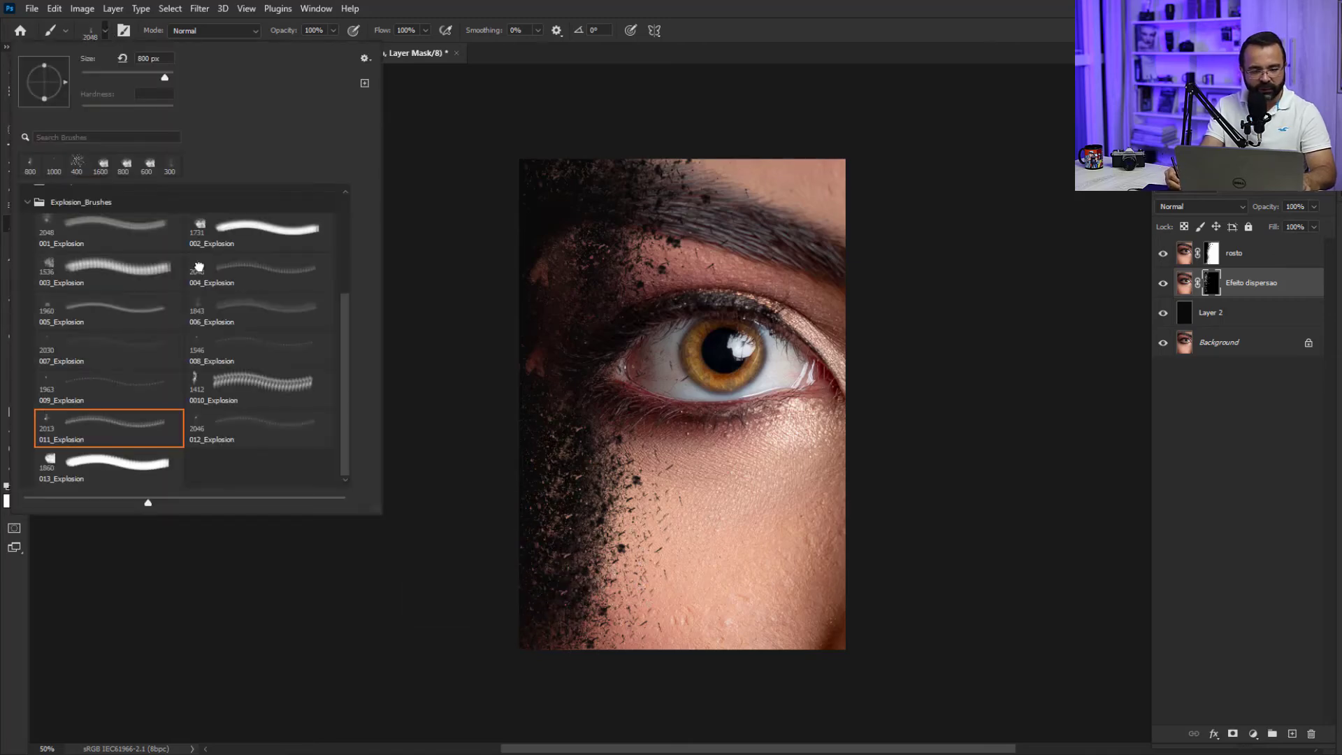
{"action": "left_click", "coordinate": [199, 267]}
{"action": "key", "text": "Return"}
{"action": "key", "text": "bracketleft"}
{"action": "key", "text": "bracketleft"}
{"action": "key", "text": "bracketleft"}
{"action": "key", "text": "bracketleft"}
{"action": "key", "text": "bracketleft"}
{"action": "key", "text": "bracketleft"}
{"action": "key", "text": "bracketleft"}
{"action": "key", "text": "bracketleft"}
{"action": "key", "text": "bracketleft"}
{"action": "key", "text": "bracketleft"}
{"action": "key", "text": "bracketleft"}
{"action": "key", "text": "bracketleft"}
{"action": "key", "text": "bracketleft"}
{"action": "key", "text": "bracketleft"}
{"action": "key", "text": "bracketleft"}
{"action": "key", "text": "bracketleft"}
{"action": "key", "text": "bracketleft"}
{"action": "key", "text": "bracketleft"}
{"action": "key", "text": "bracketright"}
{"action": "key", "text": "bracketright"}
{"action": "key", "text": "bracketright"}
{"action": "key", "text": "bracketright"}
{"action": "key", "text": "bracketright"}
{"action": "key", "text": "bracketright"}
{"action": "key", "text": "bracketright"}
{"action": "key", "text": "bracketright"}
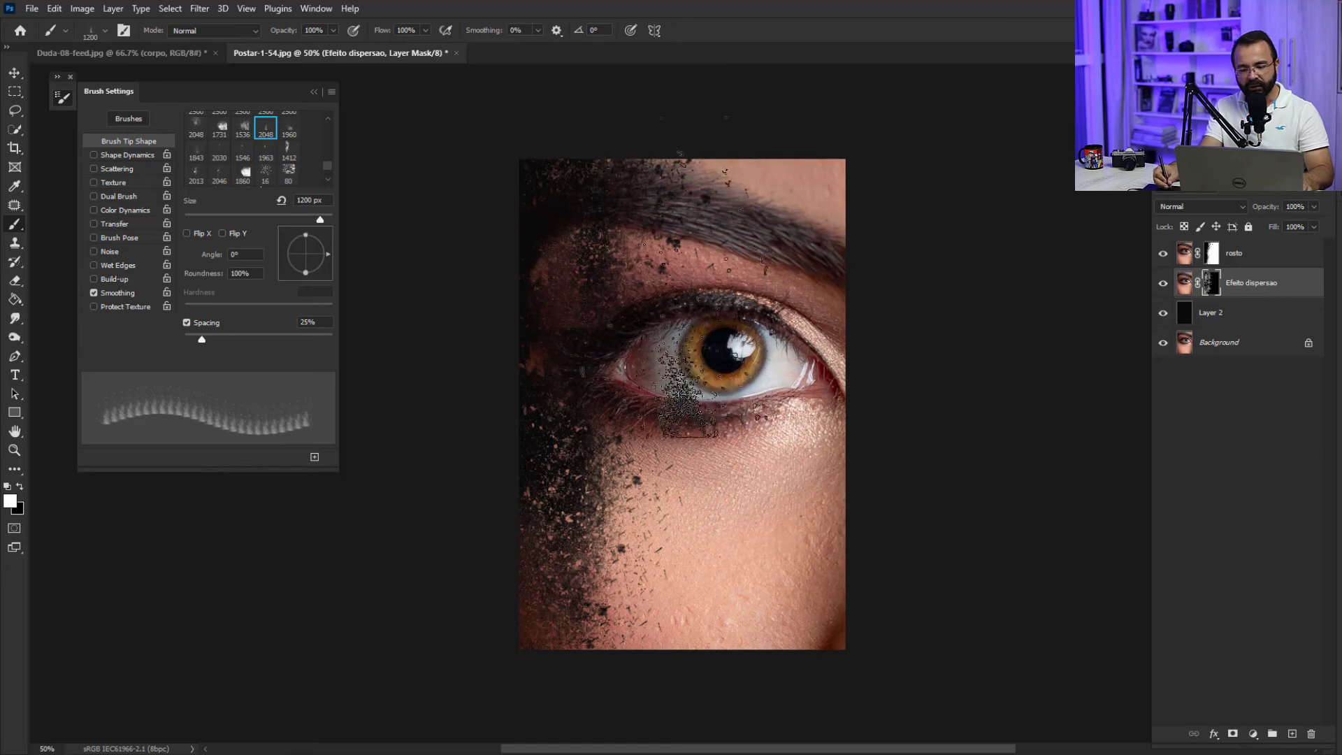
- Select the rosto layer mask and choose the Soft Round brush for cleaning up around the eye
{"action": "key", "text": "z"}
{"action": "left_click", "coordinate": [734, 413], "text": "alt"}
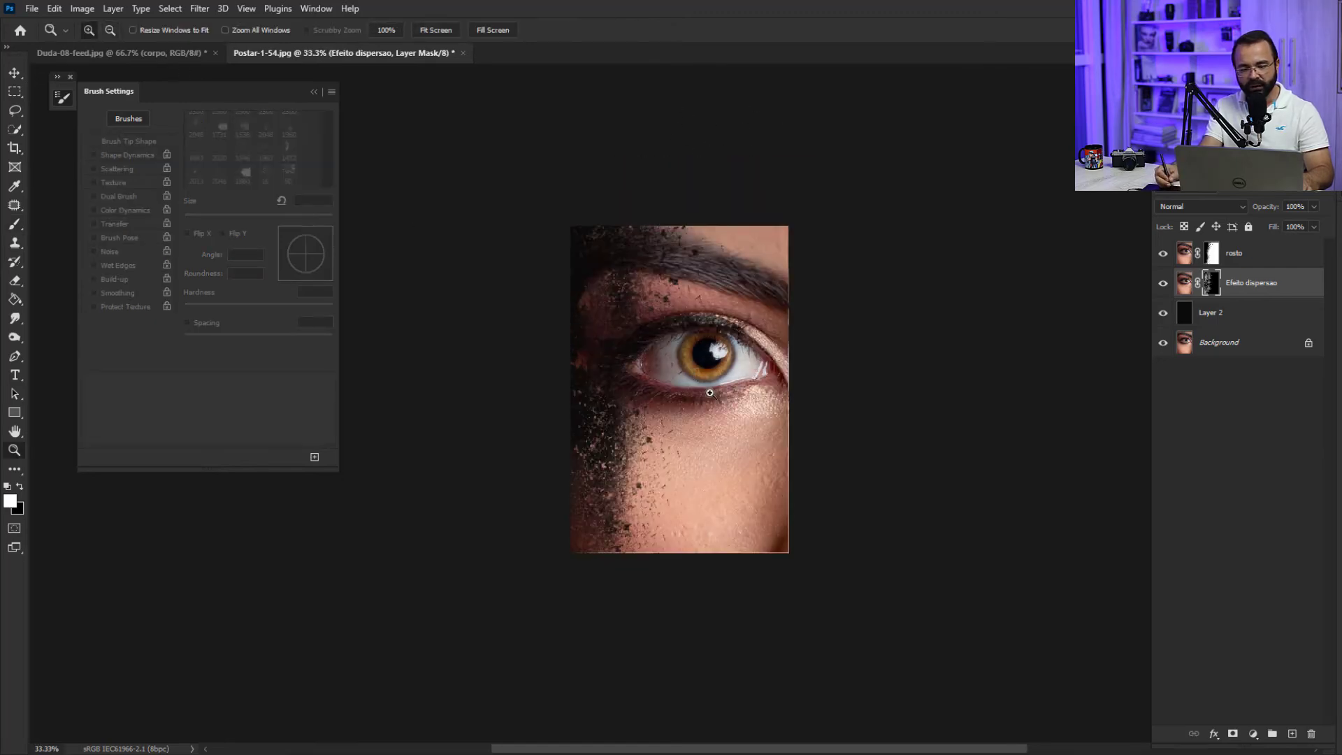
{"action": "left_click_drag", "start_coordinate": [591, 274], "coordinate": [831, 451]}
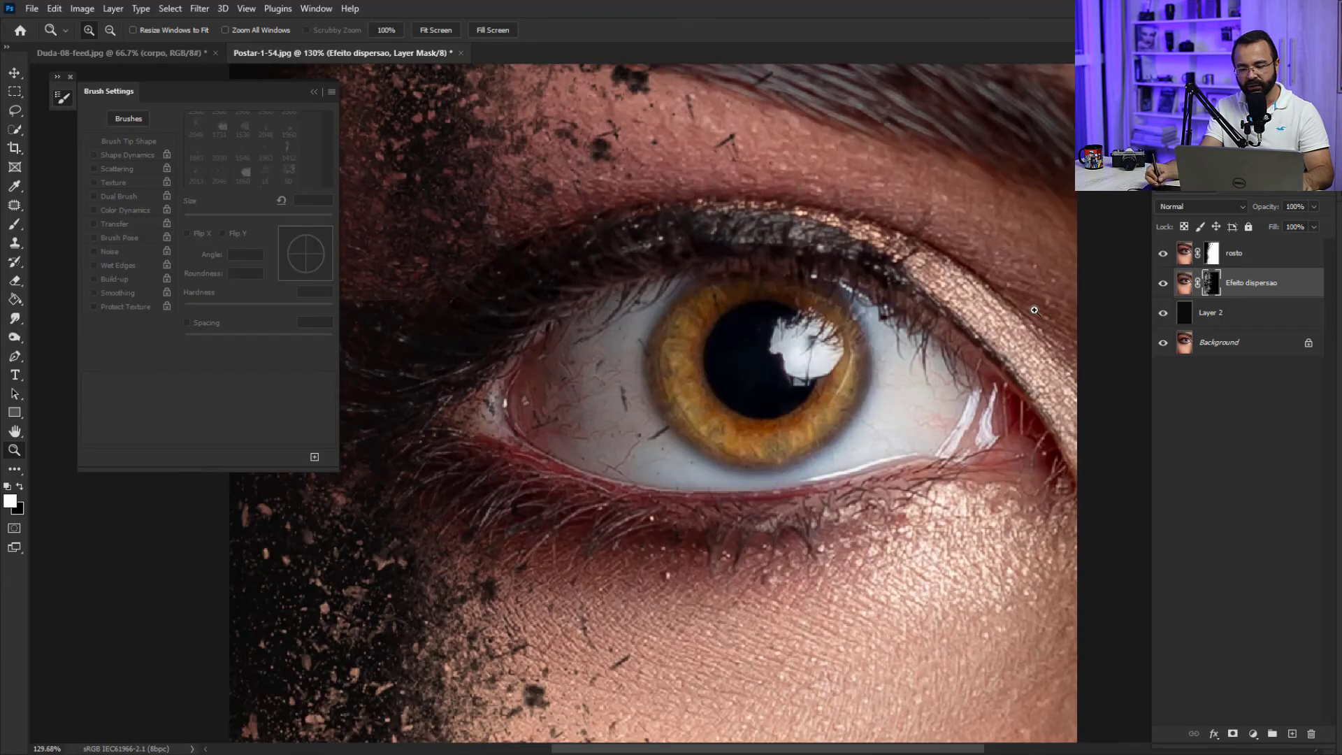
{"action": "left_click", "coordinate": [1215, 257]}
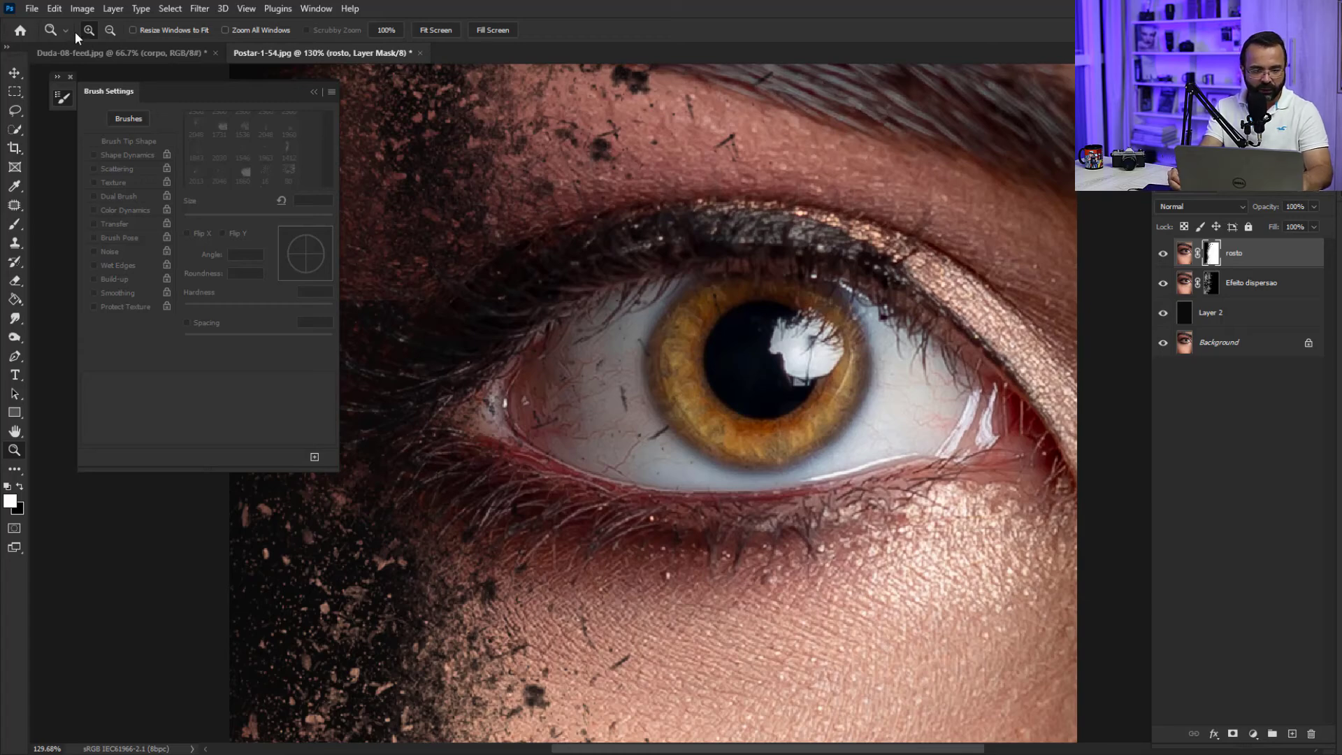
{"action": "left_click", "coordinate": [313, 92]}
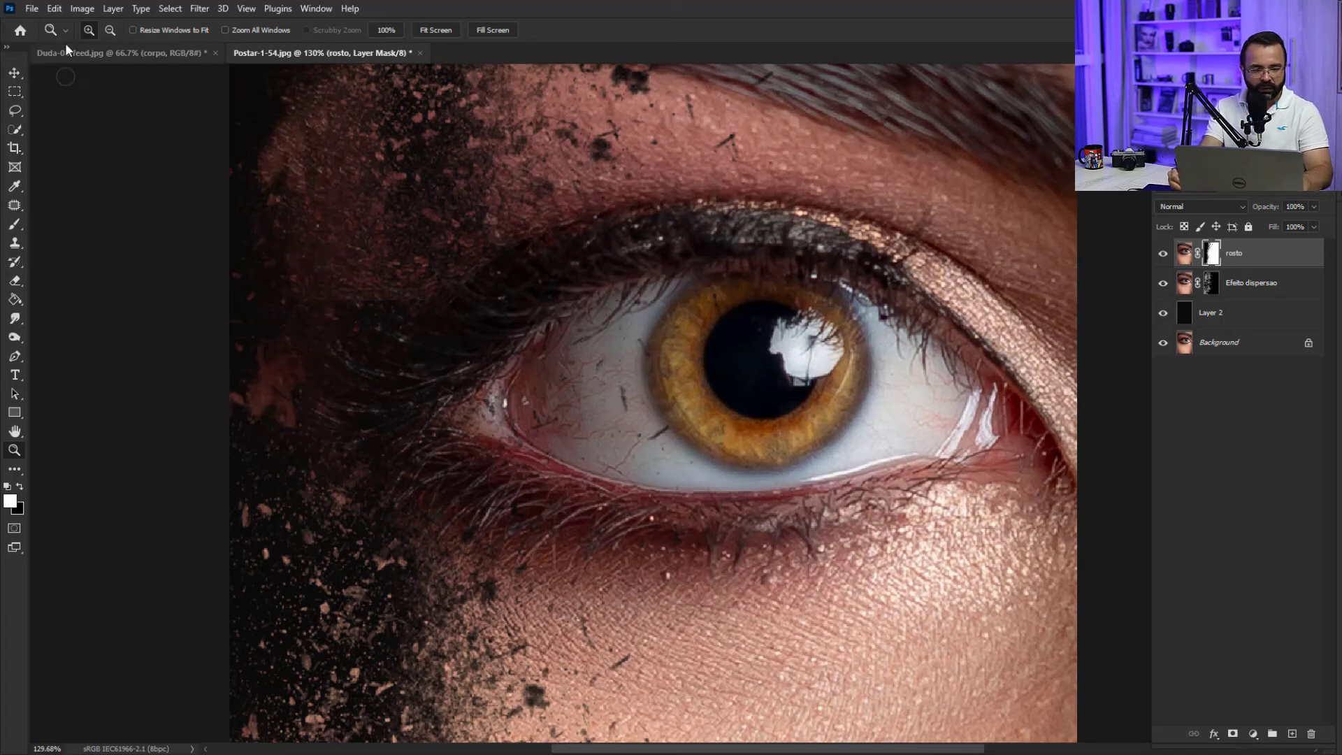
{"action": "left_click", "coordinate": [15, 223]}
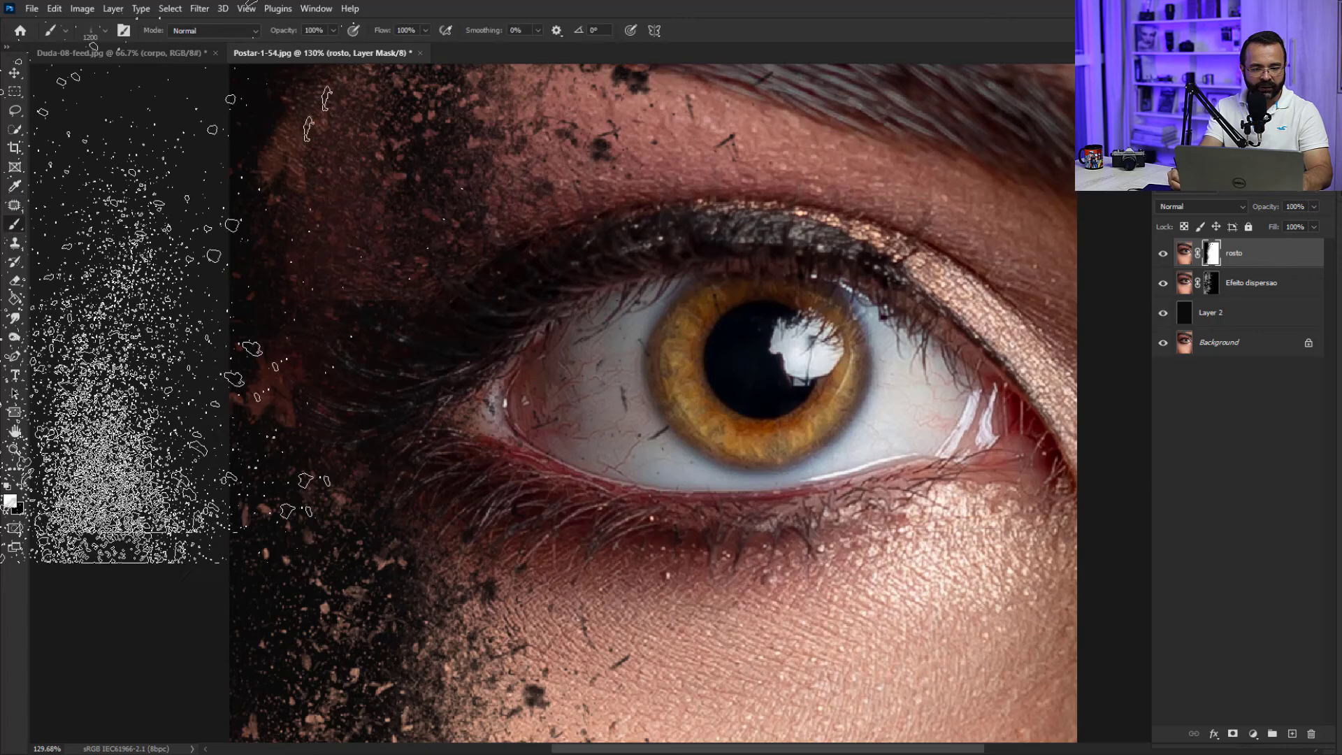
{"action": "left_click", "coordinate": [123, 31]}
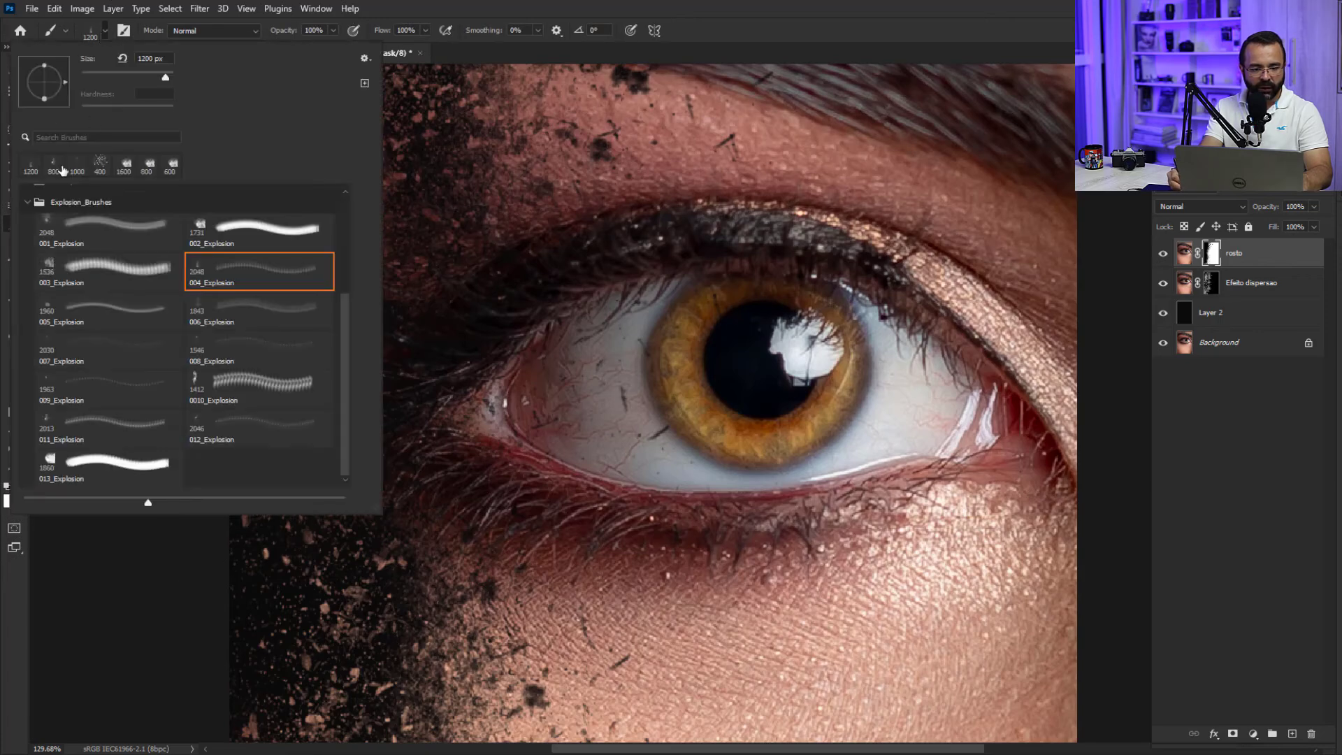
{"action": "left_click", "coordinate": [32, 203]}
{"action": "left_click", "coordinate": [26, 194]}
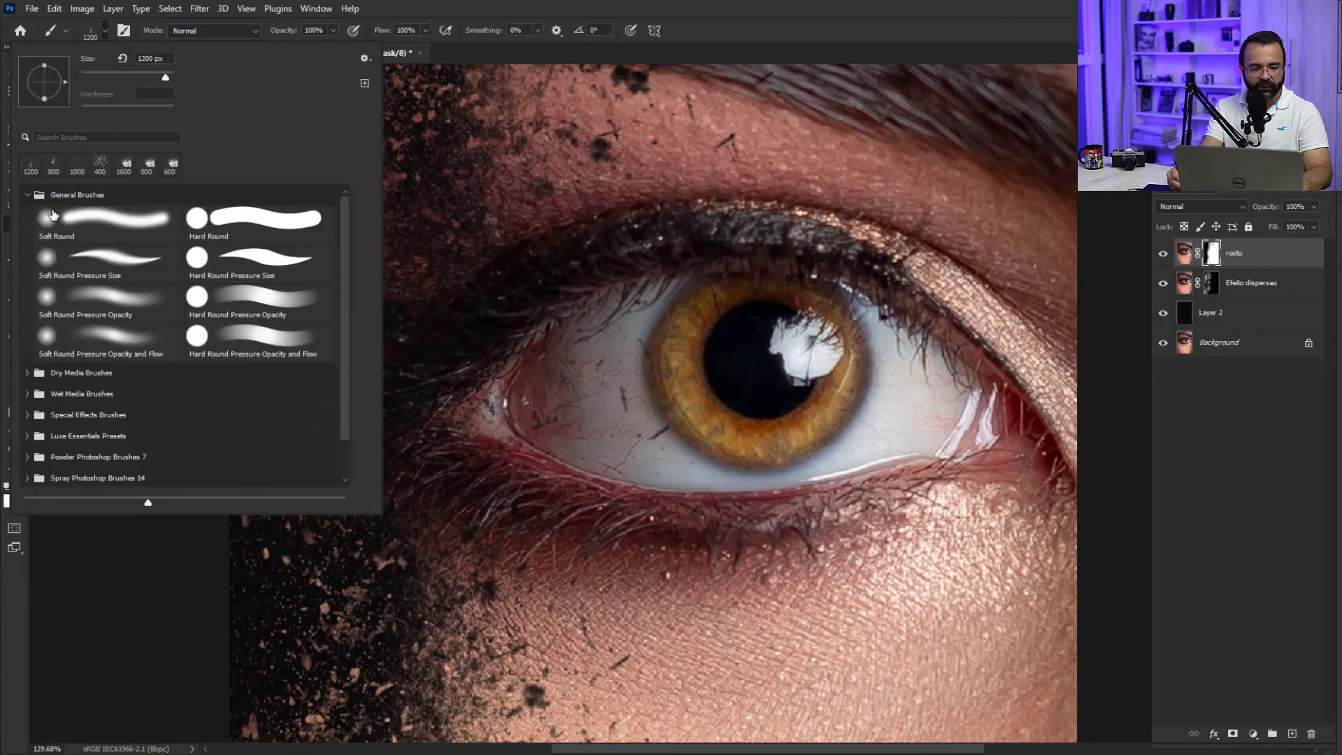
{"action": "left_click", "coordinate": [51, 225]}
- Reduce the soft brush to 80 px and paint white on the rosto mask to remove the specks over the eye
{"action": "left_click", "coordinate": [389, 63]}
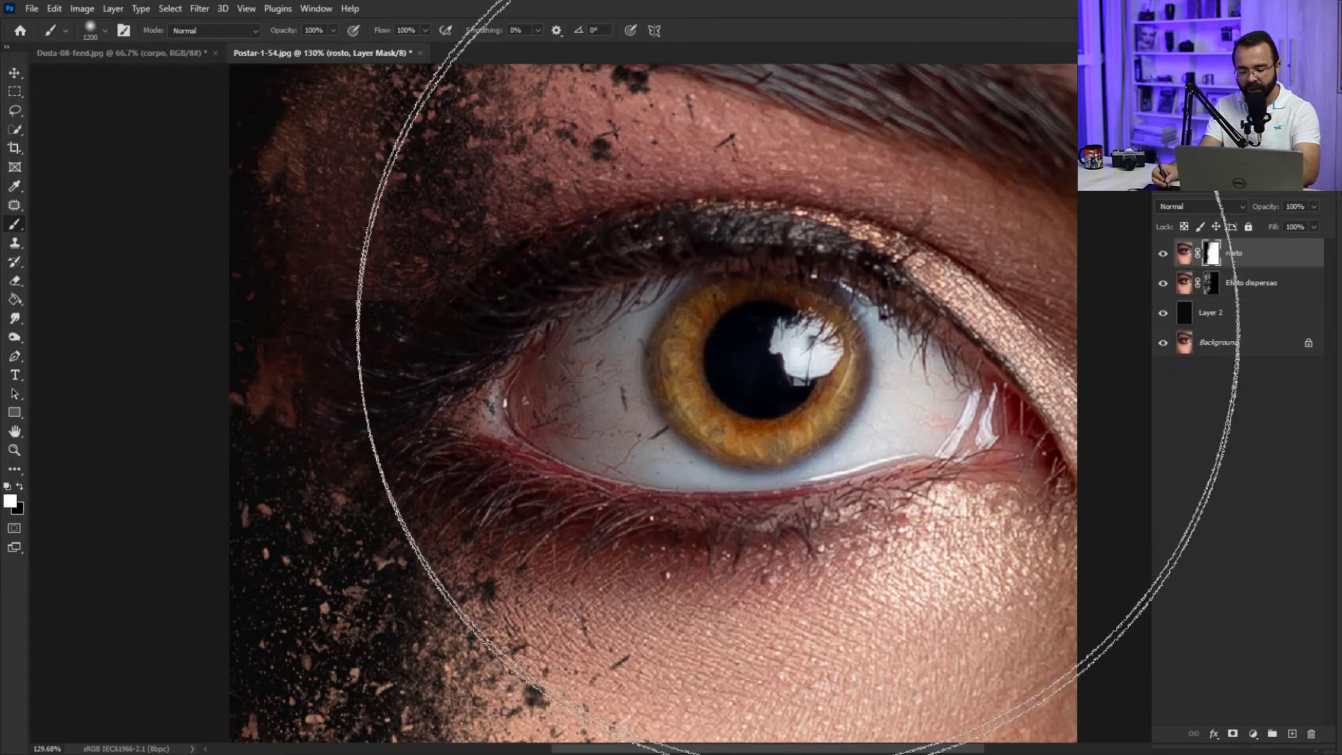
{"action": "key", "text": "bracketleft"}
{"action": "key", "text": "bracketleft"}
{"action": "key", "text": "bracketleft"}
{"action": "key", "text": "bracketleft"}
{"action": "key", "text": "bracketleft"}
{"action": "key", "text": "bracketleft"}
{"action": "key", "text": "bracketleft"}
{"action": "key", "text": "bracketleft"}
{"action": "key", "text": "bracketleft"}
{"action": "key", "text": "bracketleft"}
{"action": "key", "text": "bracketleft"}
{"action": "key", "text": "bracketleft"}
{"action": "key", "text": "bracketleft"}
{"action": "key", "text": "bracketleft"}
{"action": "key", "text": "bracketleft"}
{"action": "key", "text": "bracketleft"}
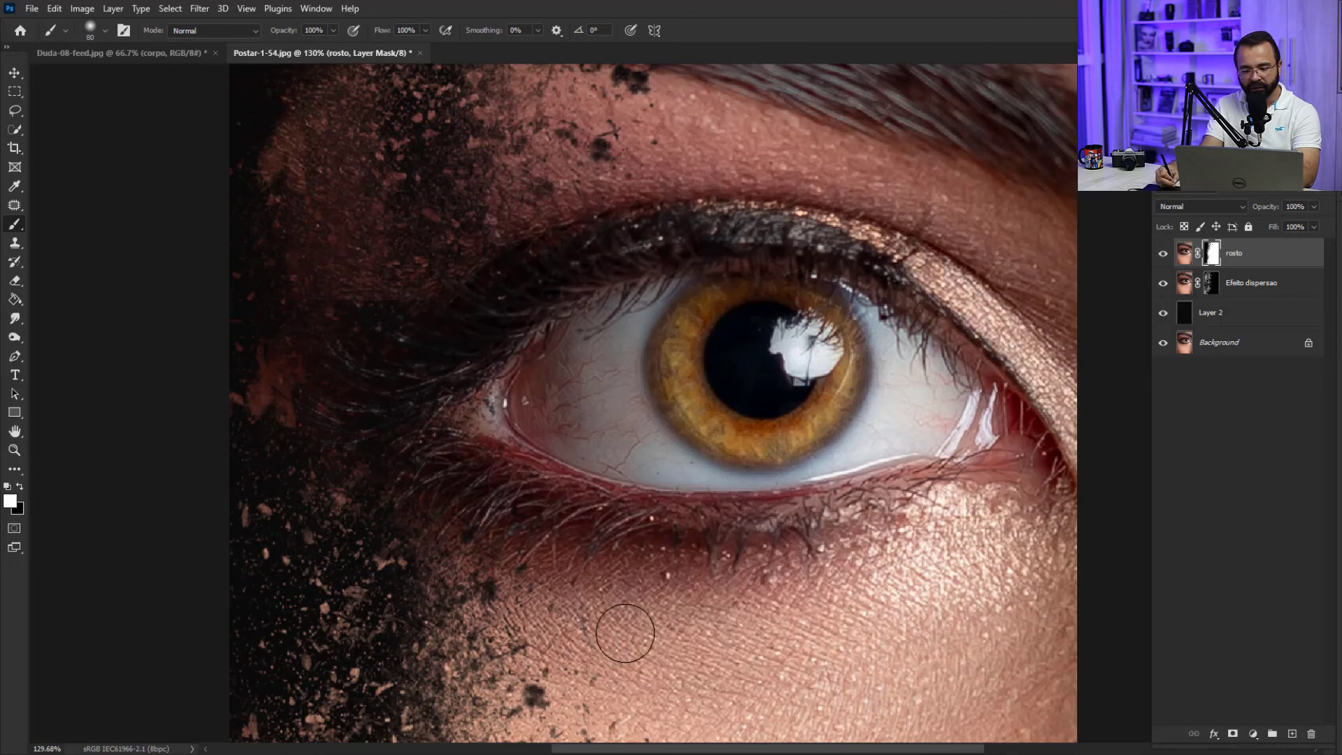
- Enlarge the soft brush to 150 px and paint white on the rosto mask to clear stray specks from the eyebrow, eyelid and cheek
{"action": "key", "text": "z"}
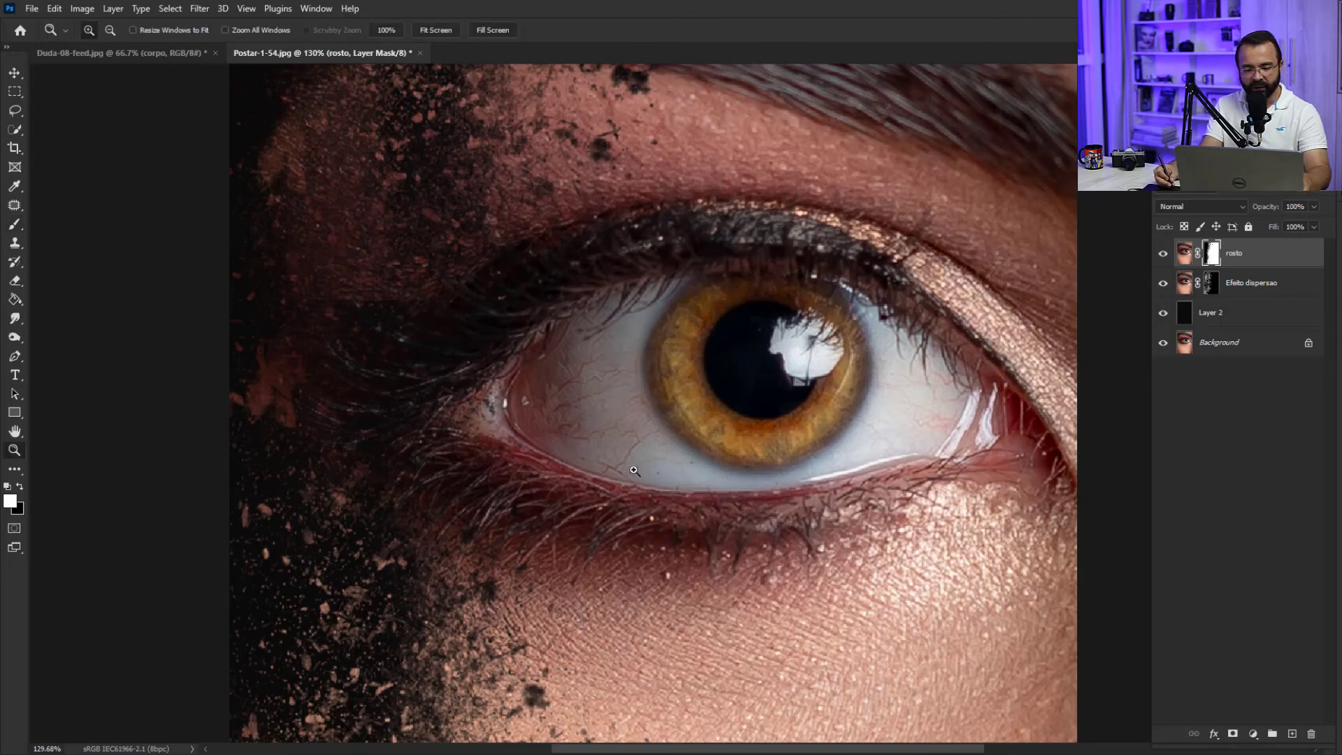
{"action": "right_click", "coordinate": [670, 465]}
{"action": "left_click", "coordinate": [703, 475]}
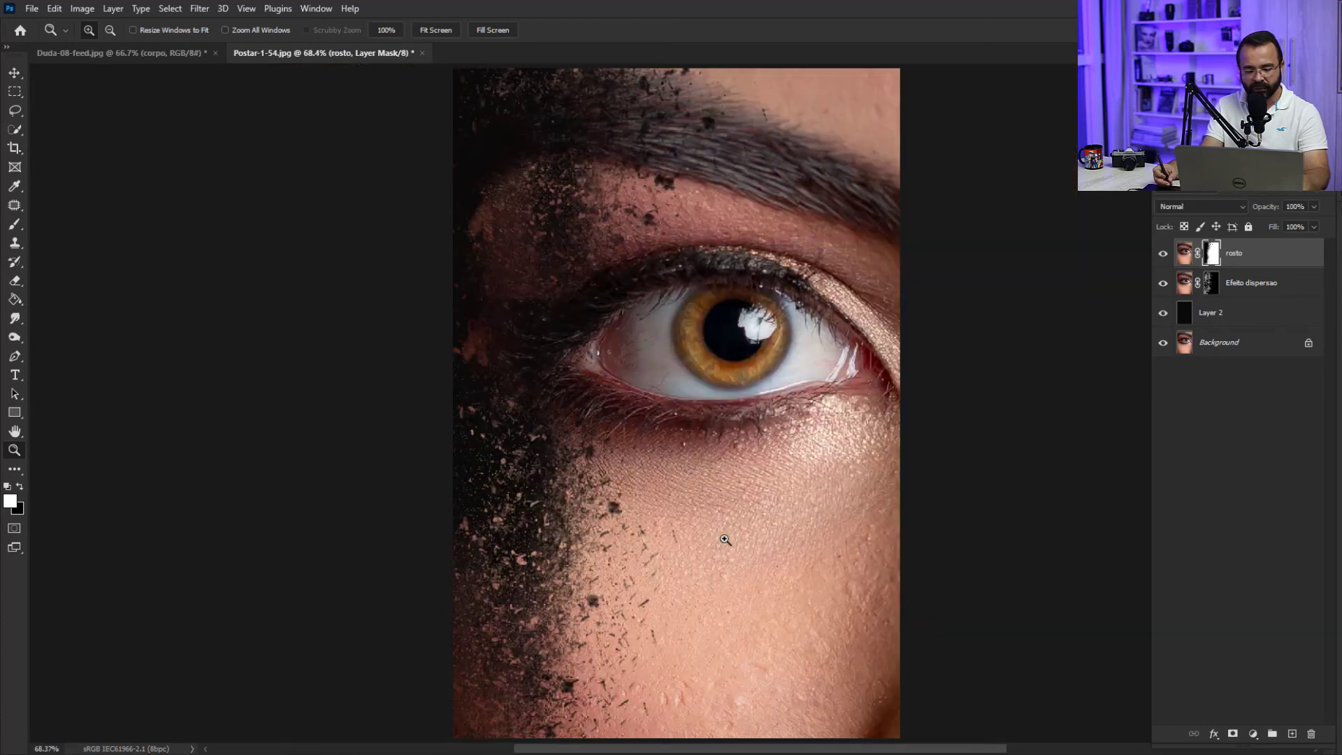
{"action": "key", "text": "b"}
{"action": "key", "text": "bracketright"}
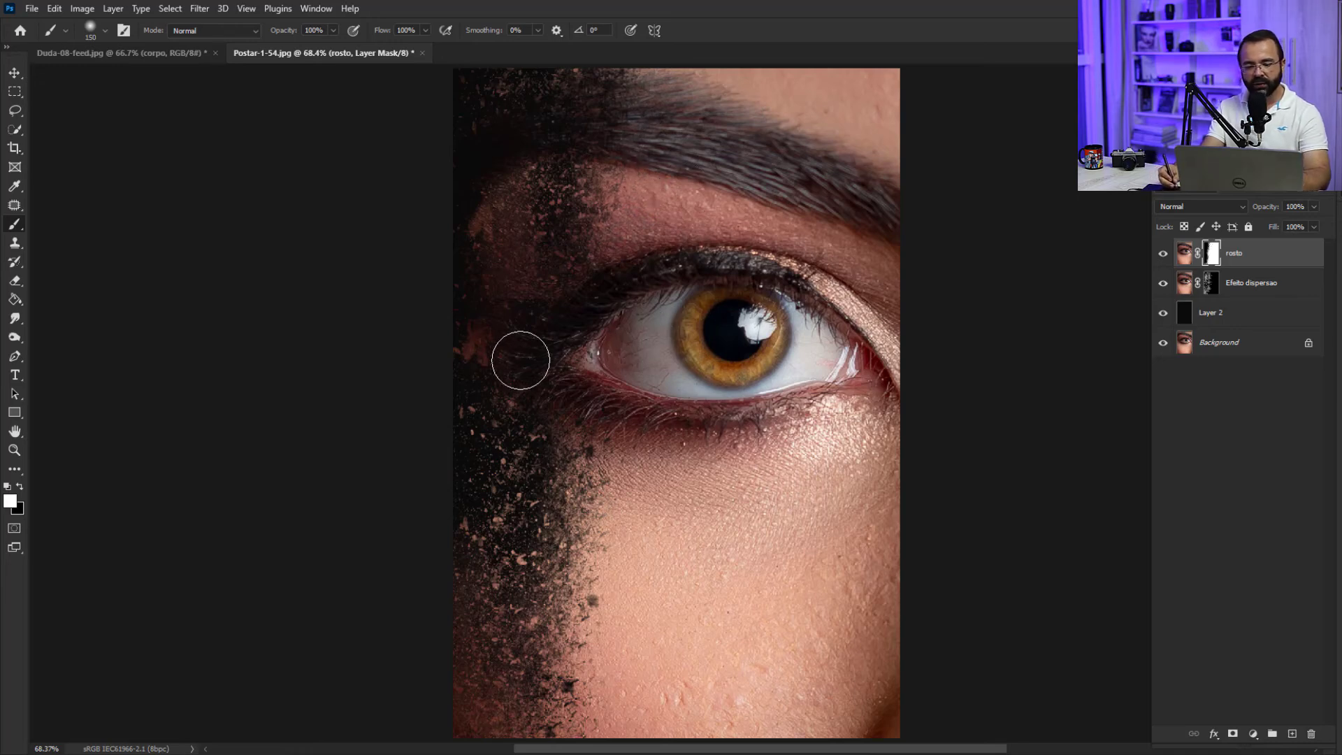
- Paint black with the soft brush at 150 to 200 px on the Efeito dispersao mask to hide skin patches along the photo's left edge
{"action": "left_click", "coordinate": [1210, 283]}
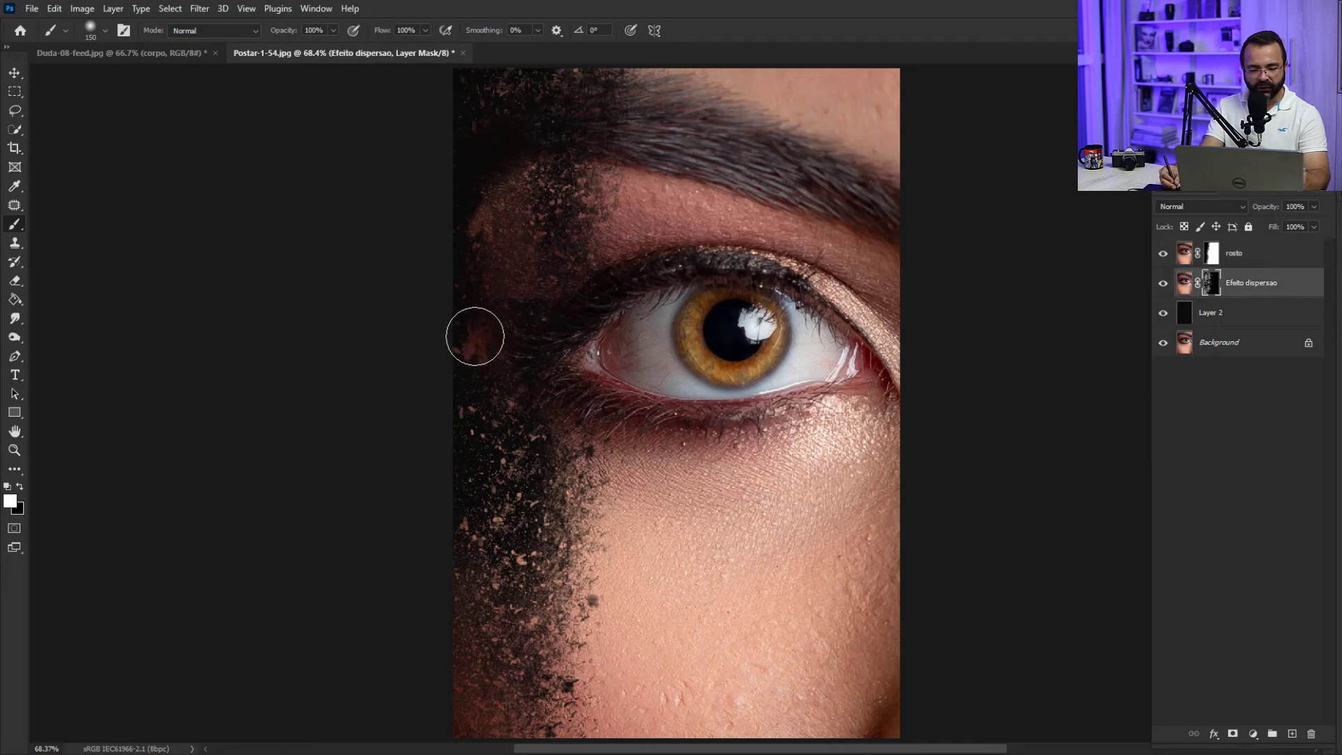
{"action": "key", "text": "x"}
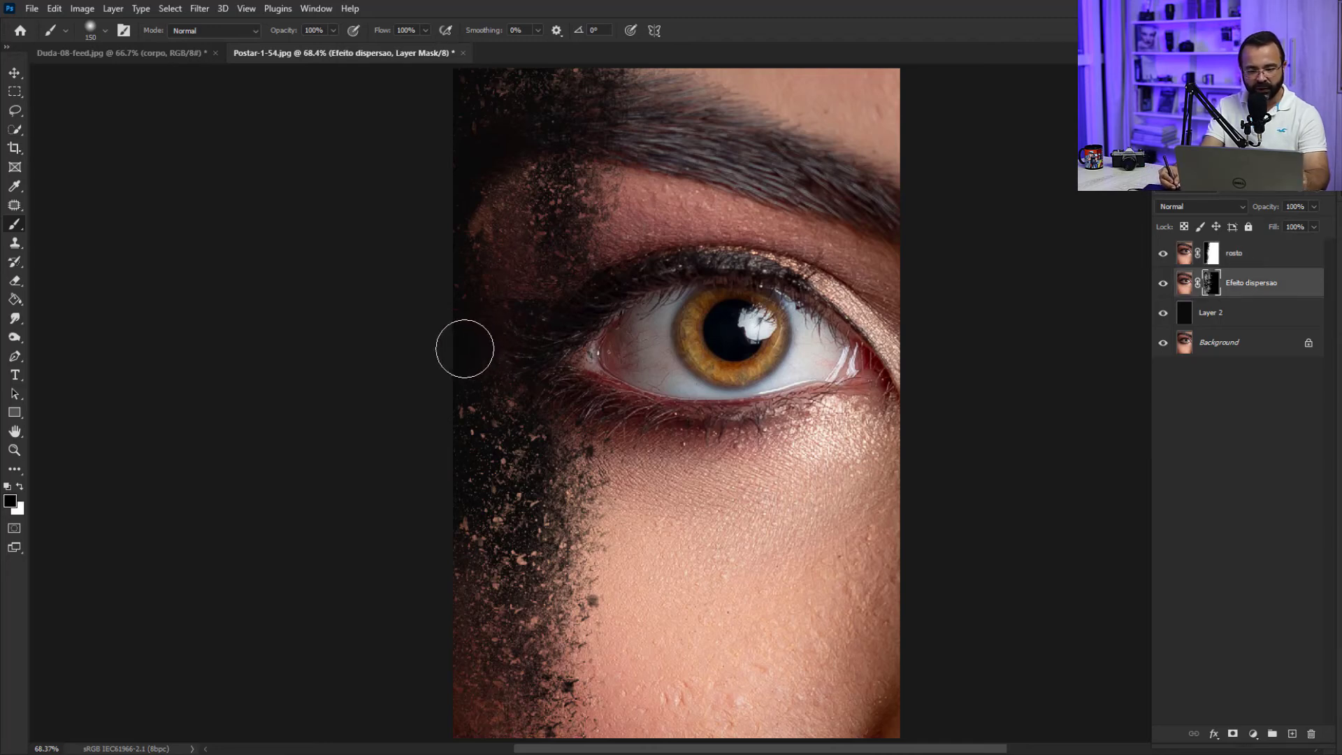
{"action": "left_click", "coordinate": [448, 216]}
{"action": "left_click_drag", "start_coordinate": [447, 423], "coordinate": [458, 465]}
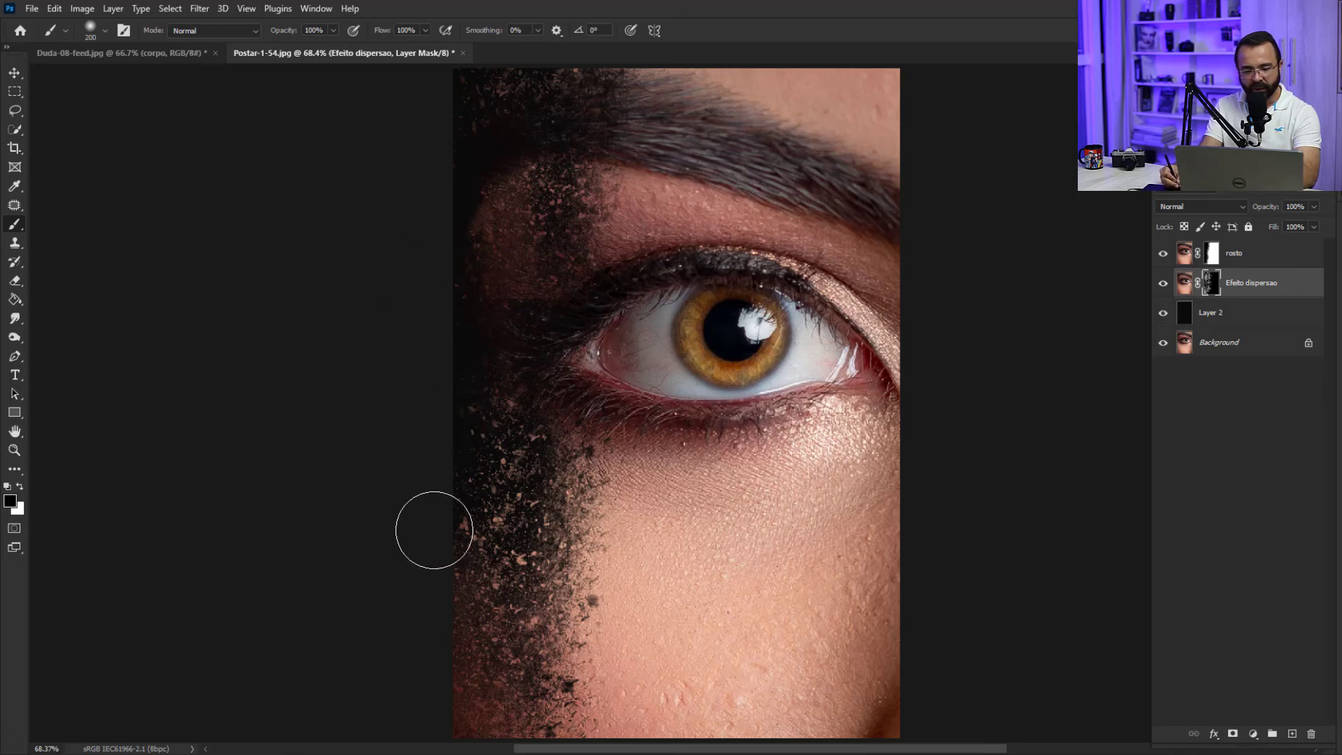
{"action": "mouse_move", "coordinate": [450, 269]}
{"action": "left_mouse_down"}
{"action": "mouse_move", "coordinate": [481, 178]}
{"action": "mouse_move", "coordinate": [458, 258]}
{"action": "left_mouse_up"}
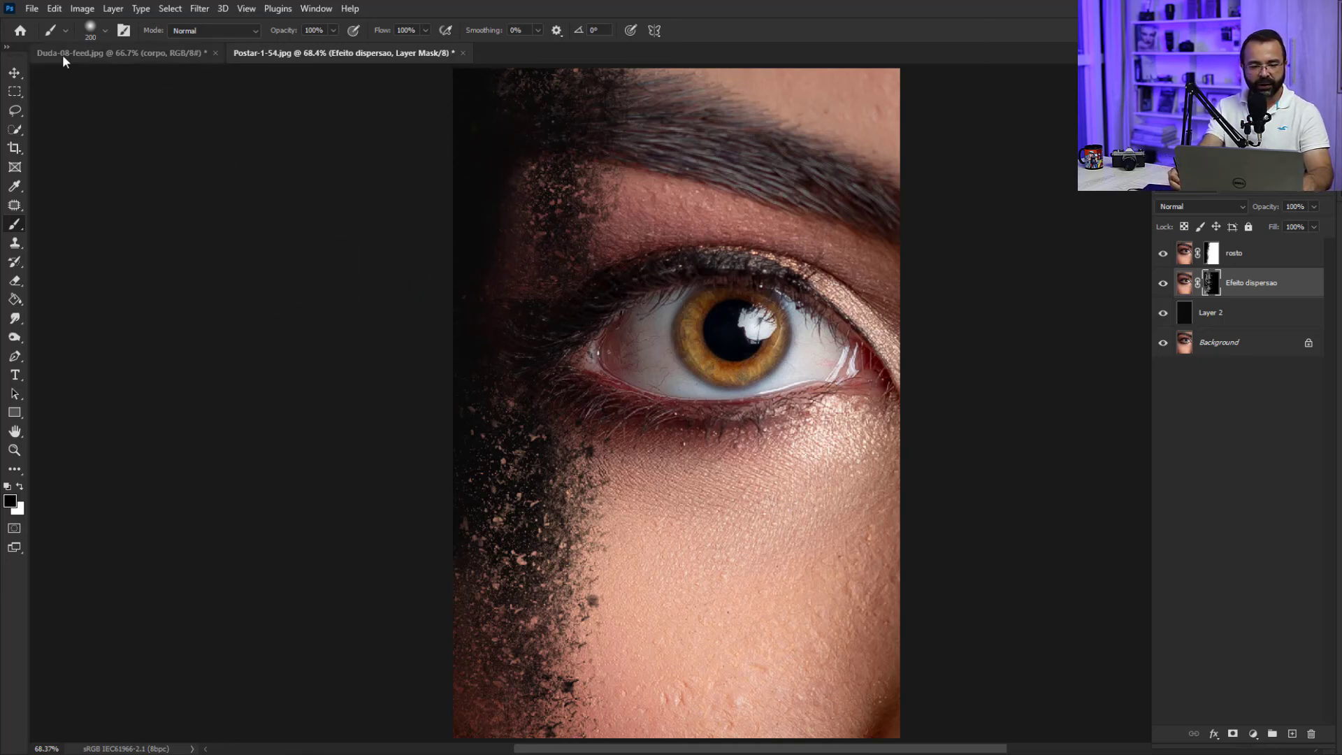
- Choose the 004_Explosion brush at 1000 px with white as the painting colour for the Efeito dispersao mask
{"action": "left_click", "coordinate": [103, 31]}
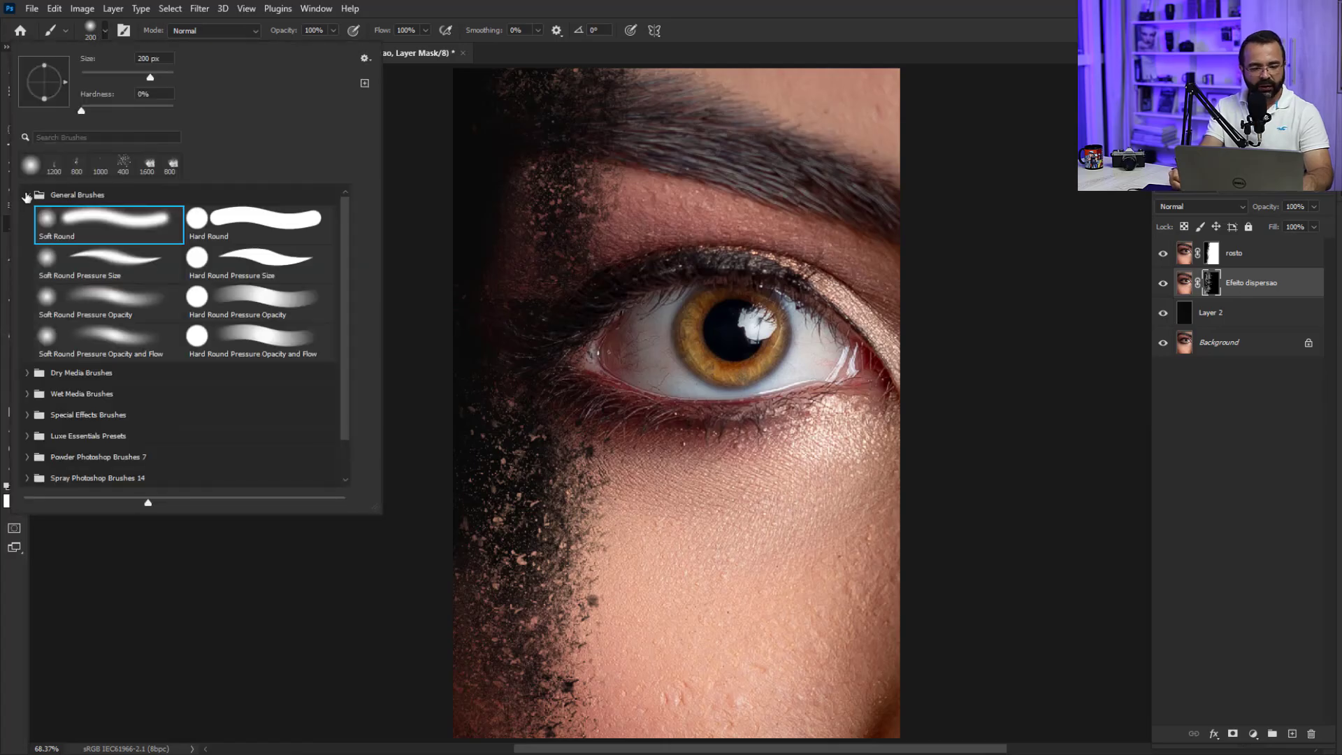
{"action": "left_click", "coordinate": [26, 195]}
{"action": "left_click", "coordinate": [27, 364]}
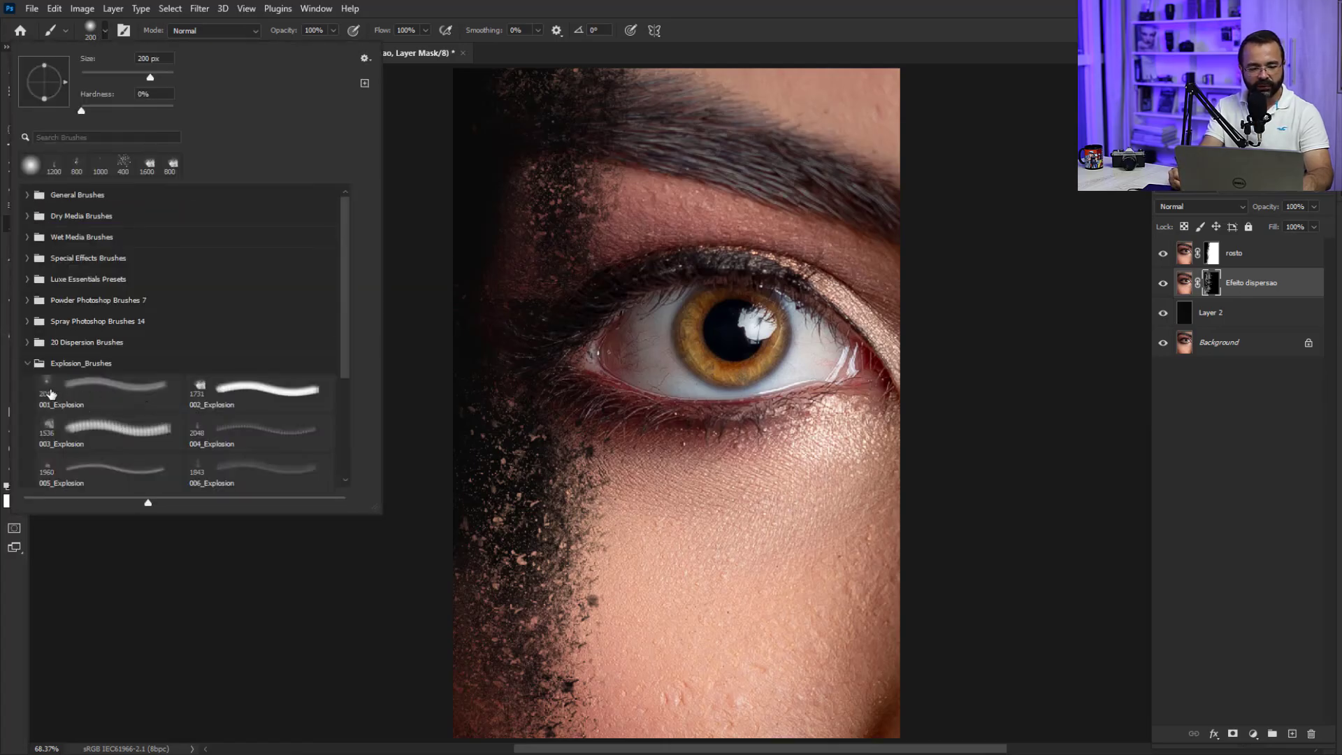
{"action": "left_click", "coordinate": [51, 393]}
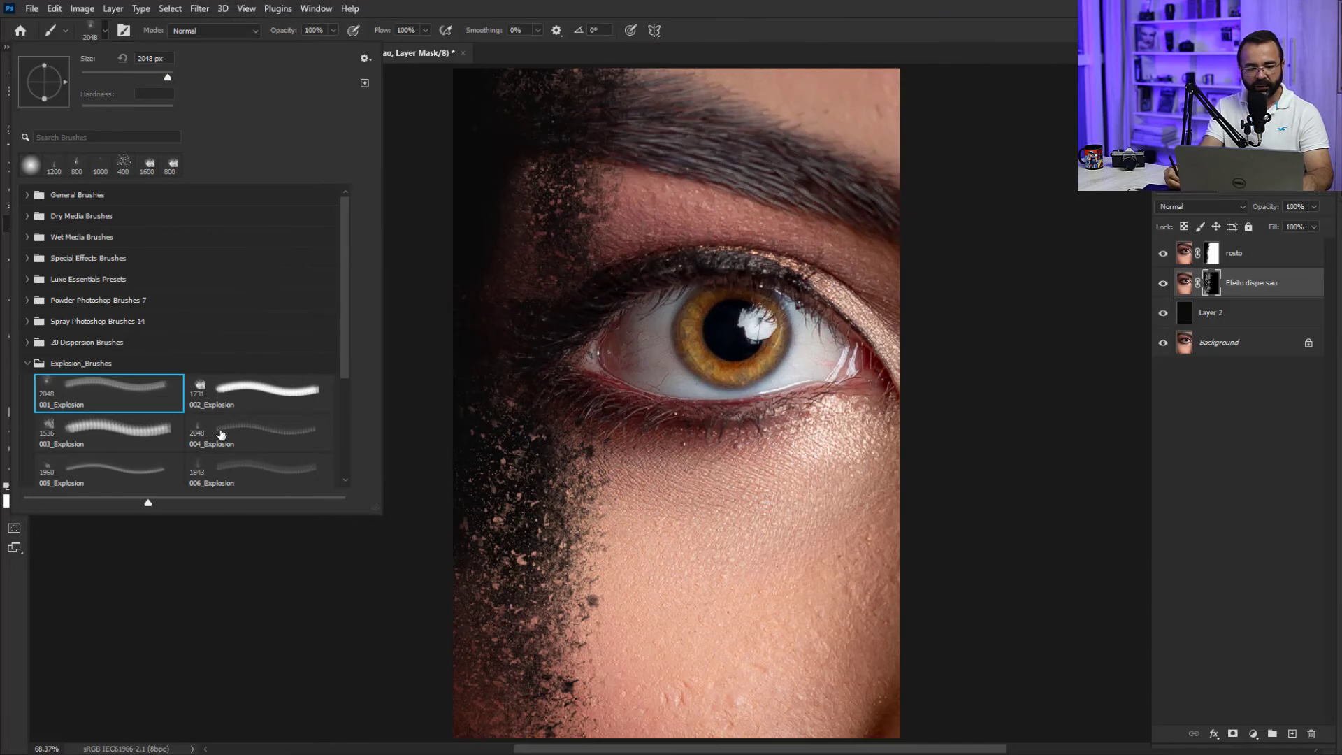
{"action": "left_click", "coordinate": [199, 438]}
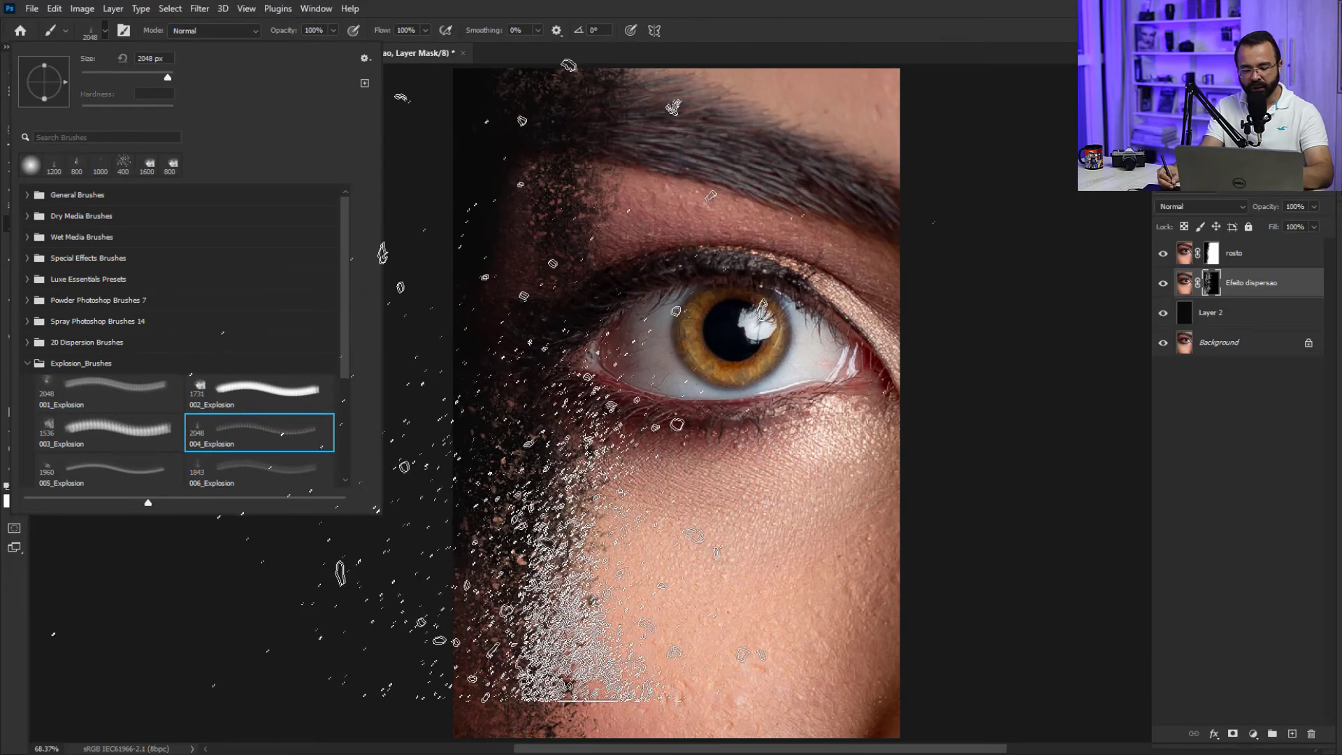
{"action": "key", "text": "Return"}
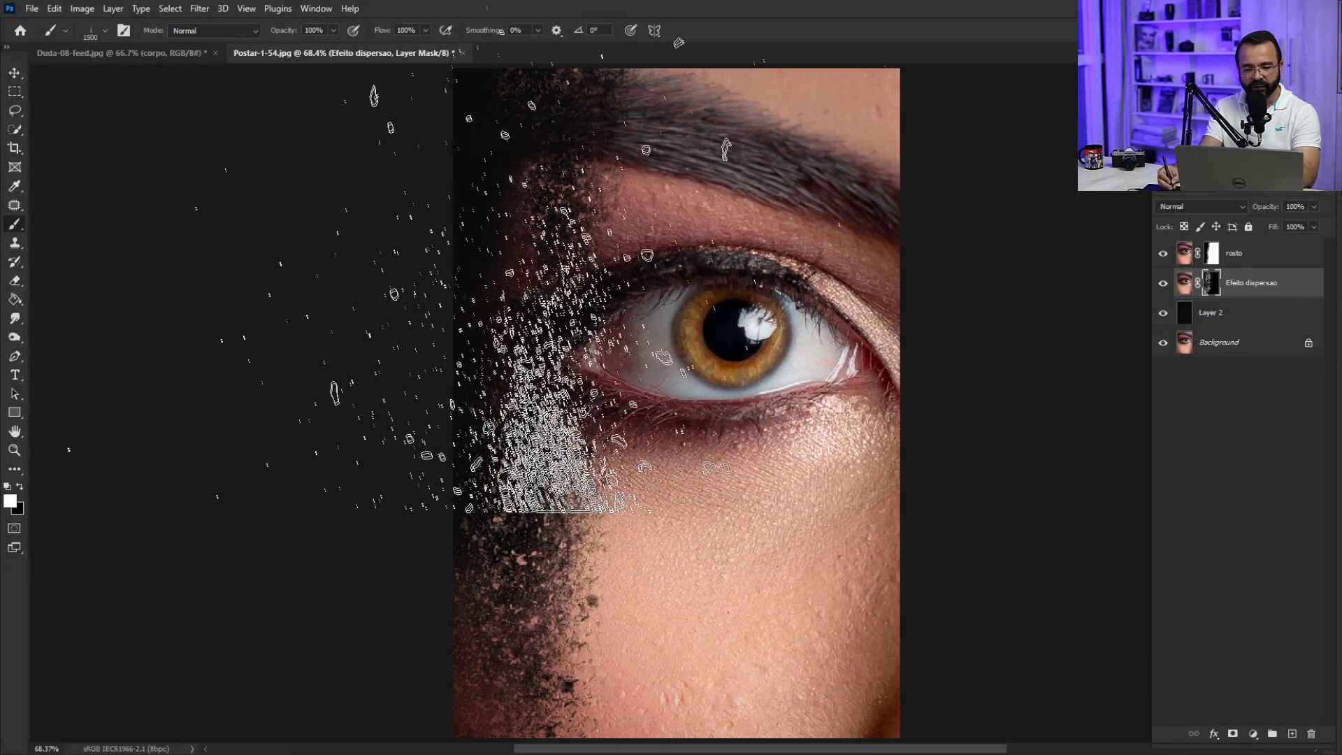
{"action": "key", "text": "bracketright"}
{"action": "key", "text": "bracketright"}
{"action": "key", "text": "bracketright"}
{"action": "key", "text": "bracketright"}
{"action": "key", "text": "bracketright"}
{"action": "key", "text": "bracketright"}
{"action": "key", "text": "bracketright"}
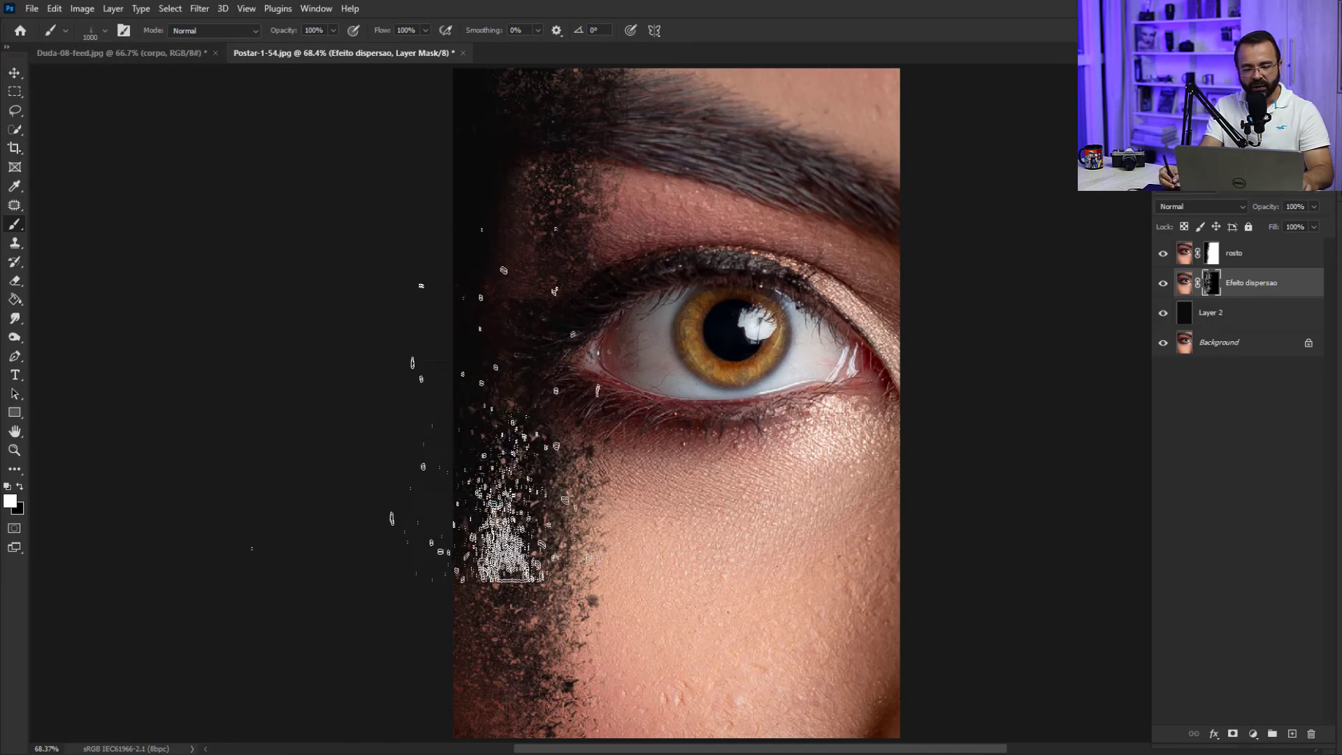
- Rotate the 004_Explosion brush tip to an angle of -133°
{"action": "left_click", "coordinate": [117, 31]}
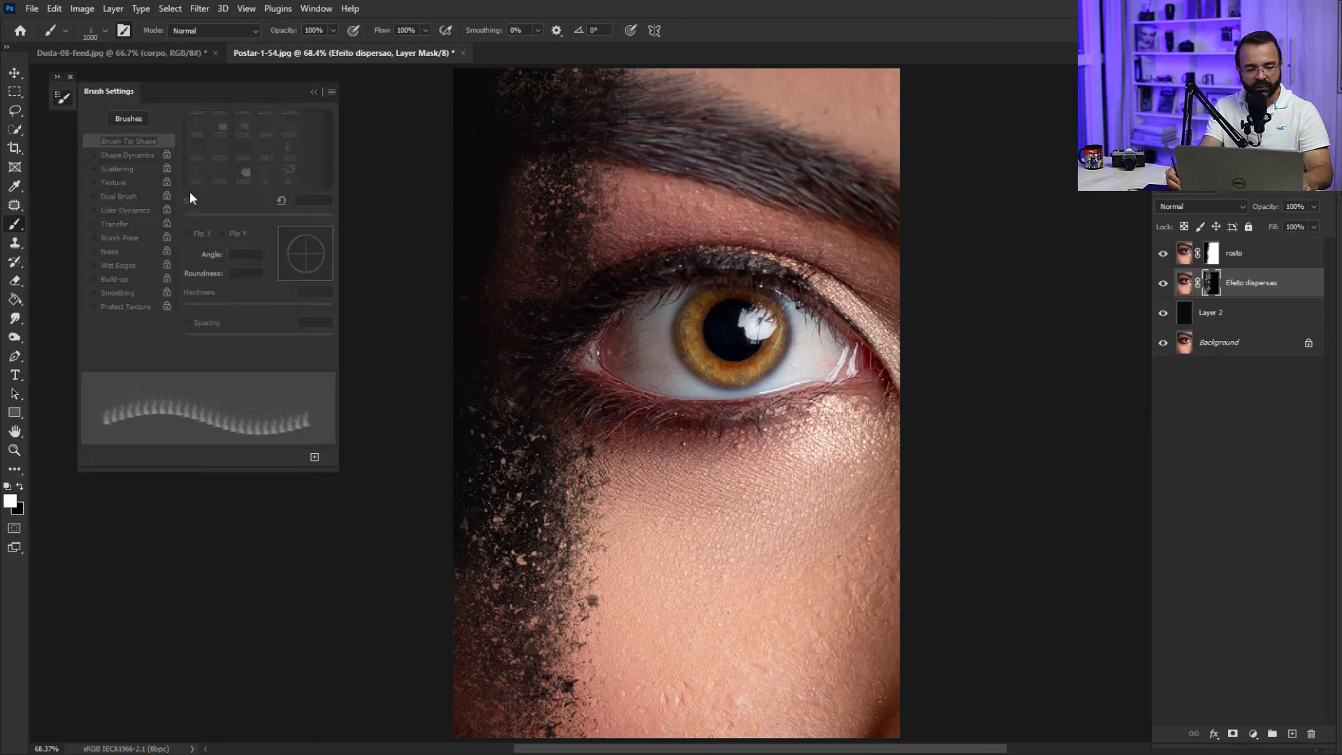
{"action": "left_click", "coordinate": [287, 244]}
{"action": "left_click", "coordinate": [285, 258]}
{"action": "left_click", "coordinate": [290, 269]}
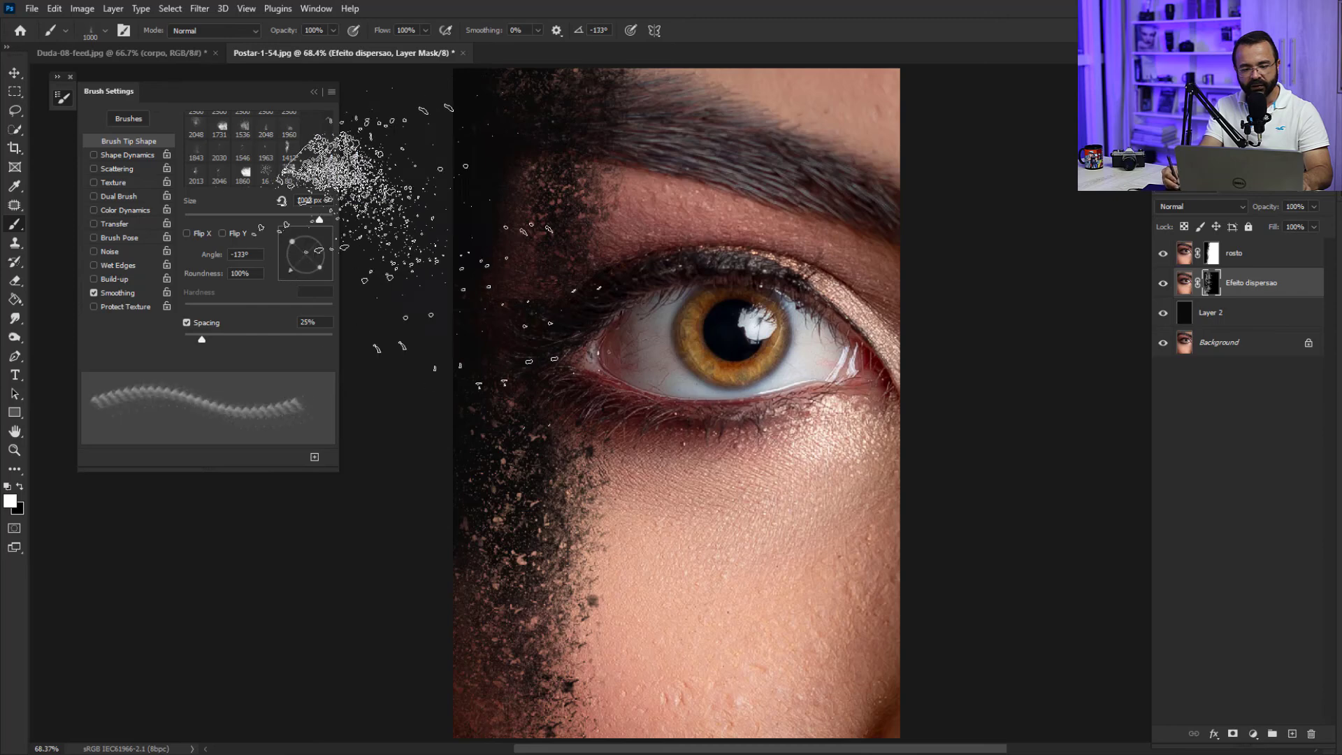
- Reduce the rotated brush to 500 px and paint white particles along the photo's dark left edge on the Efeito dispersao mask
{"action": "key", "text": "bracketleft"}
{"action": "key", "text": "bracketleft"}
{"action": "key", "text": "bracketleft"}
{"action": "key", "text": "bracketleft"}
{"action": "key", "text": "bracketleft"}
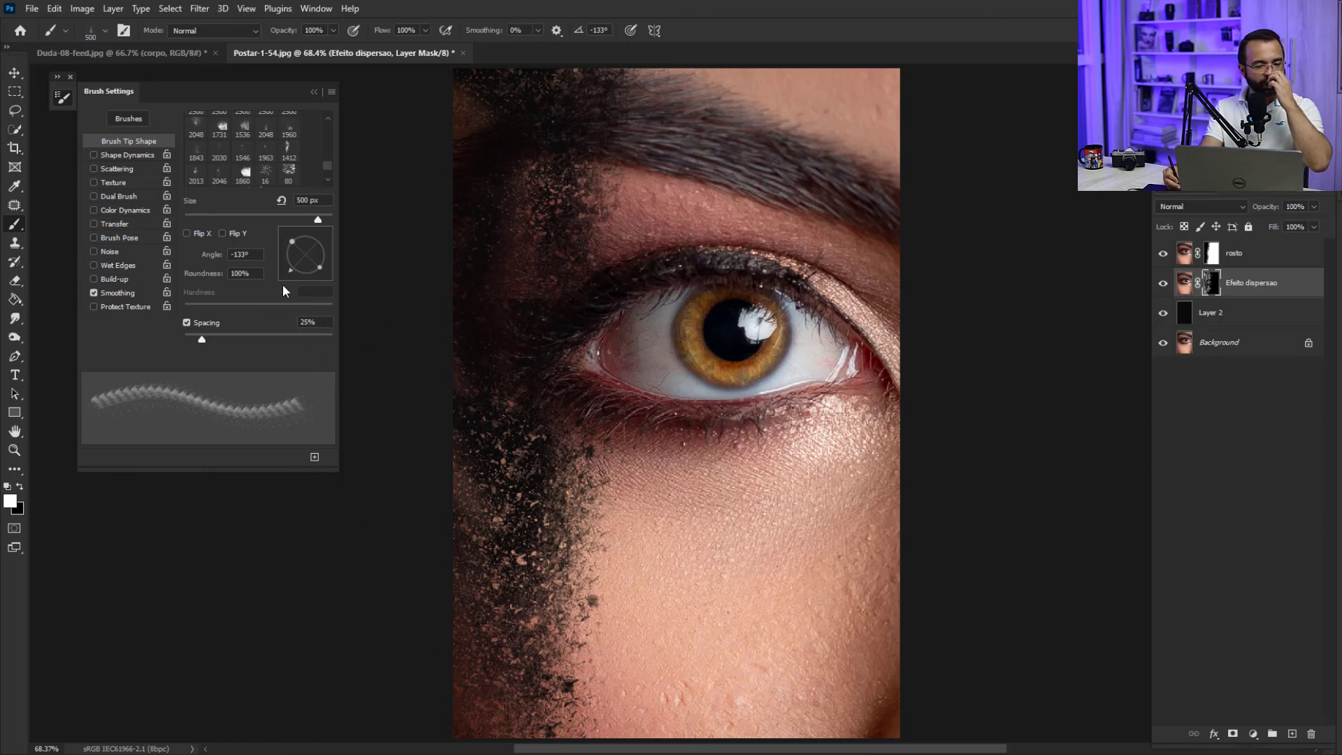
- Shrink the rotated brush to 300 px and paint finer white fragments over the dark area beside the eyelid and eyebrow
{"action": "left_click", "coordinate": [314, 92]}
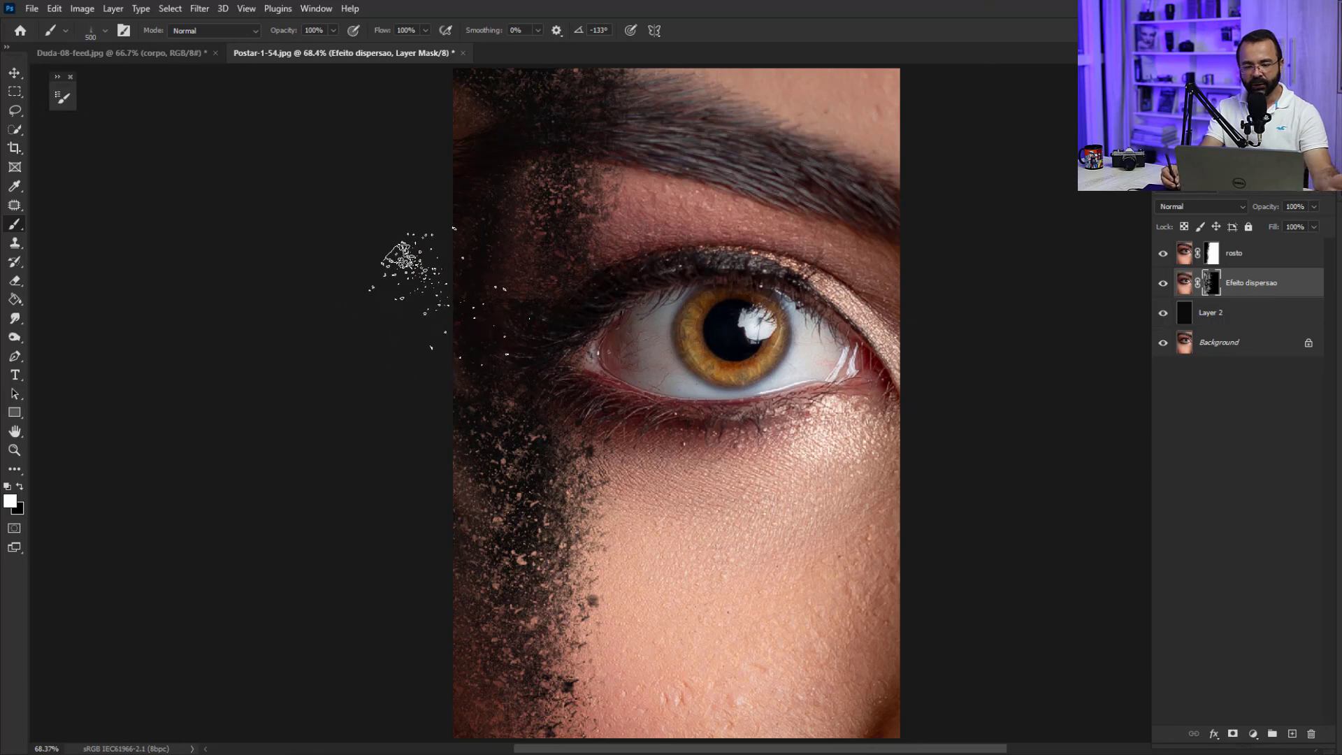
{"action": "key", "text": "bracketleft"}
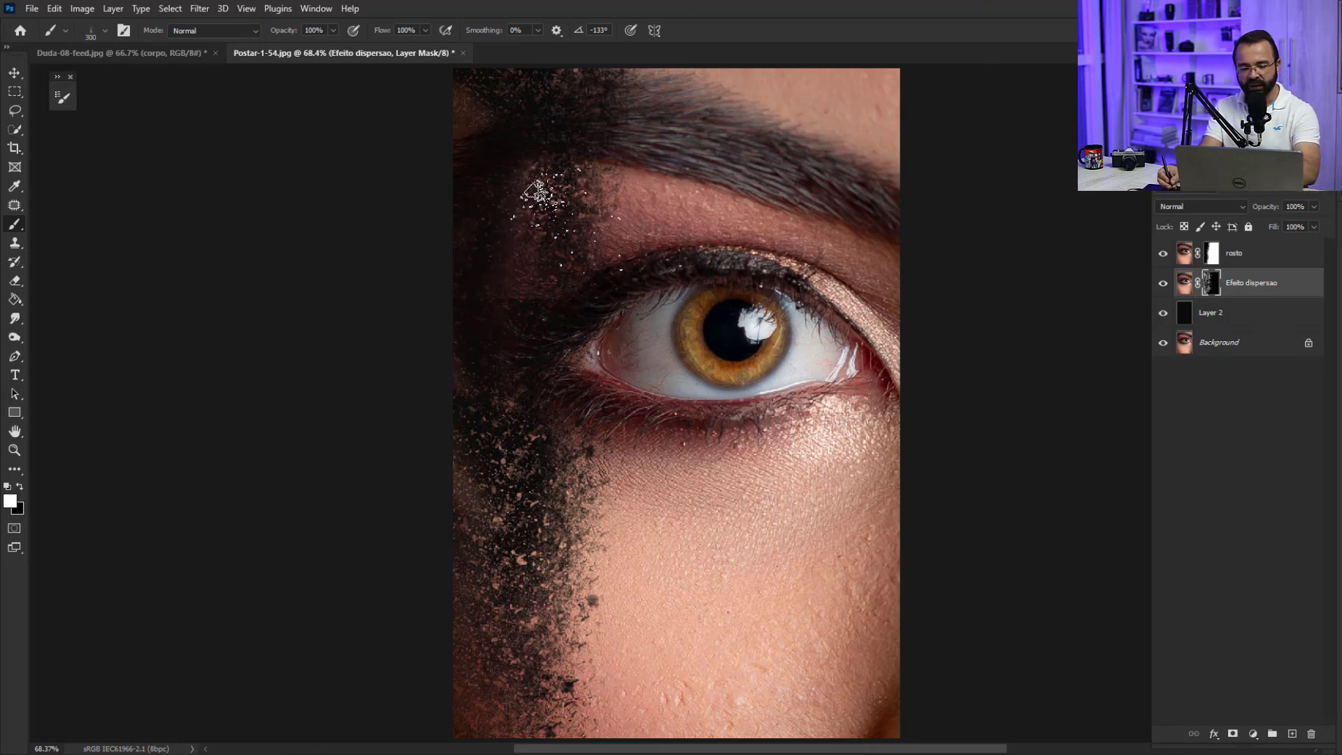
{"action": "mouse_move", "coordinate": [449, 126]}
{"action": "left_mouse_down"}
{"action": "mouse_move", "coordinate": [559, 224]}
{"action": "mouse_move", "coordinate": [554, 209]}
{"action": "left_mouse_up"}
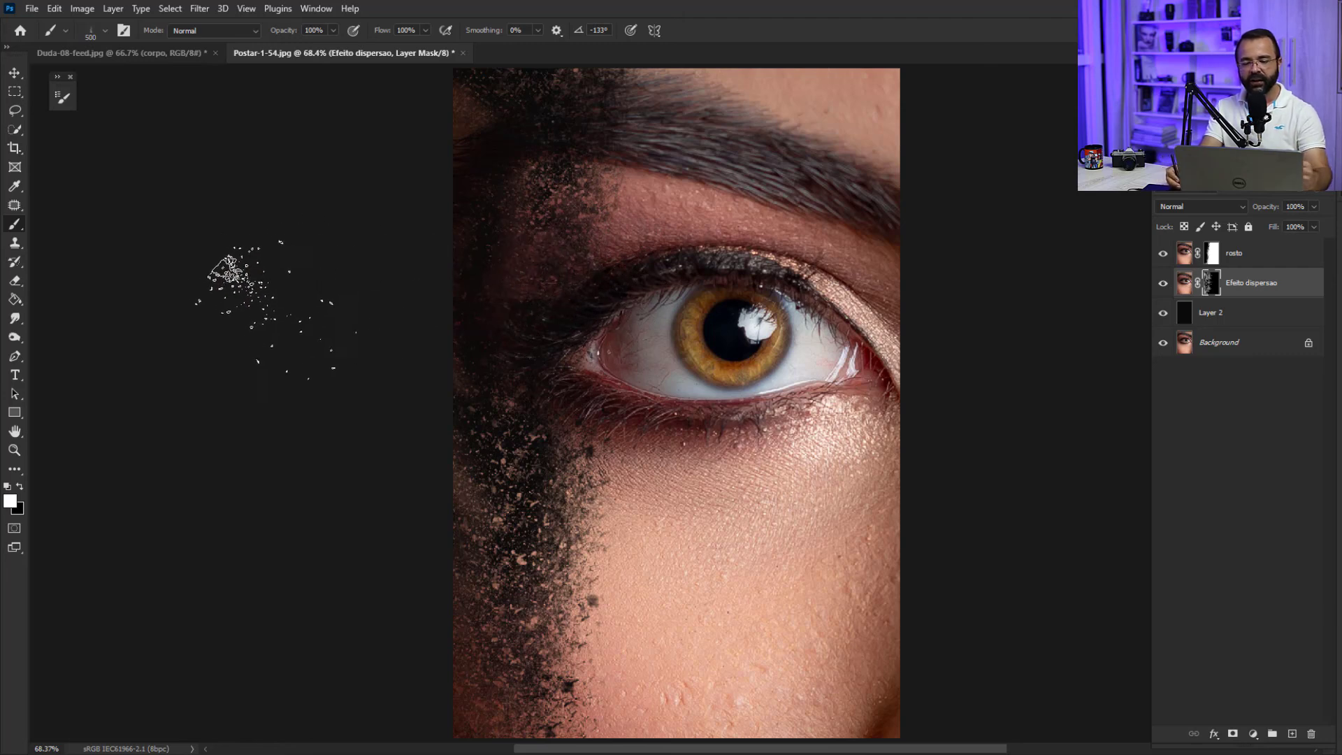